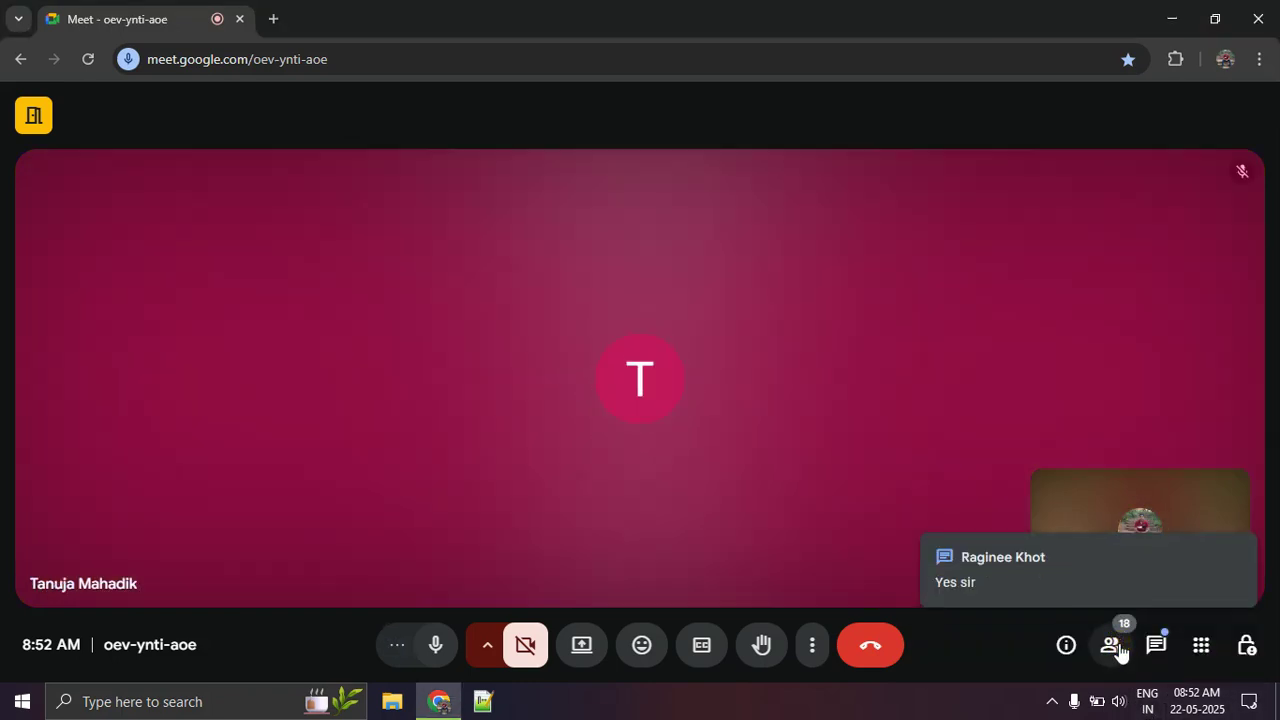
Step: Review the full list of participants in the Meet call, then close the list
{"action": "left_click", "coordinate": [1118, 648]}
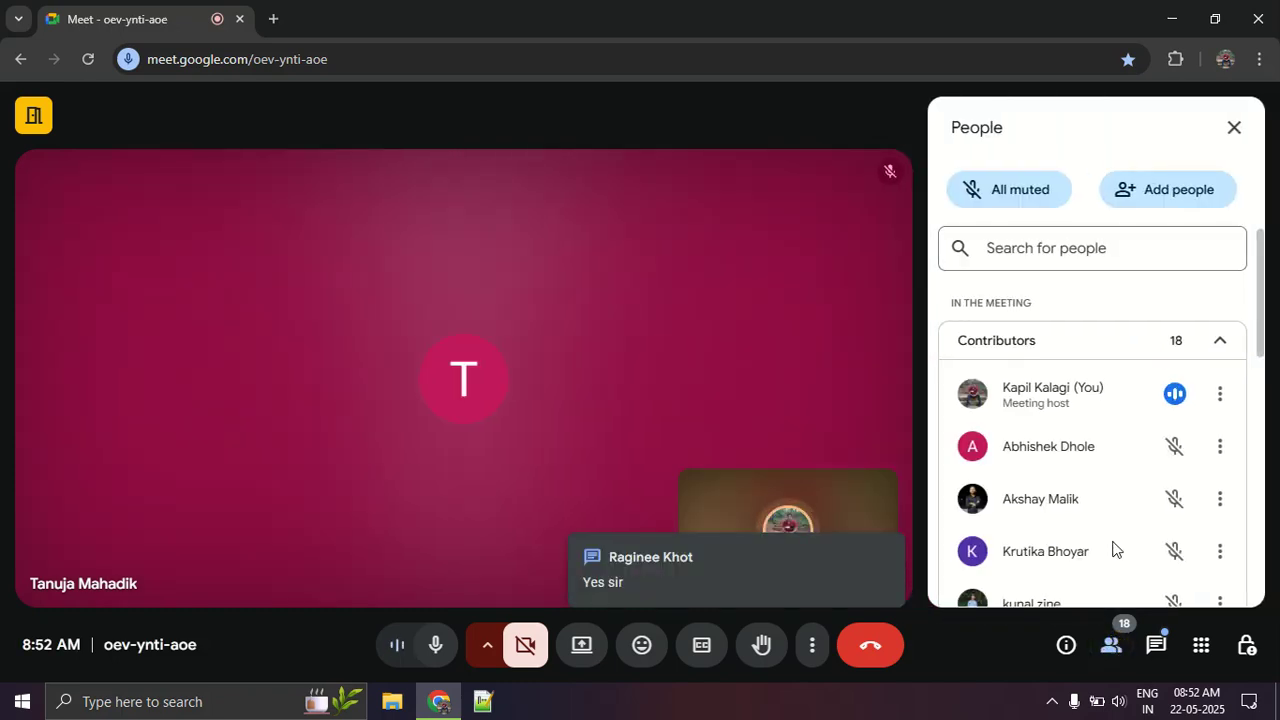
{"action": "scroll", "coordinate": [1115, 549], "scroll_direction": "down", "scroll_amount": 3}
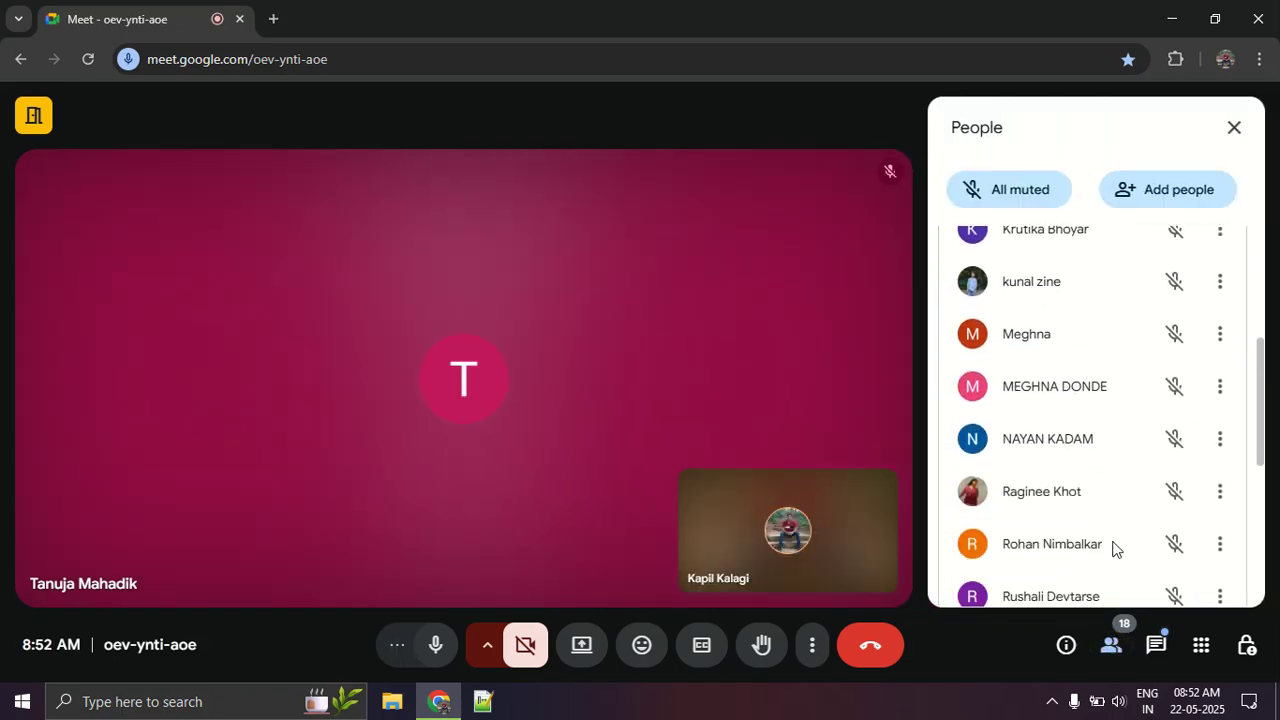
{"action": "scroll", "coordinate": [1115, 549], "scroll_direction": "down", "scroll_amount": 2}
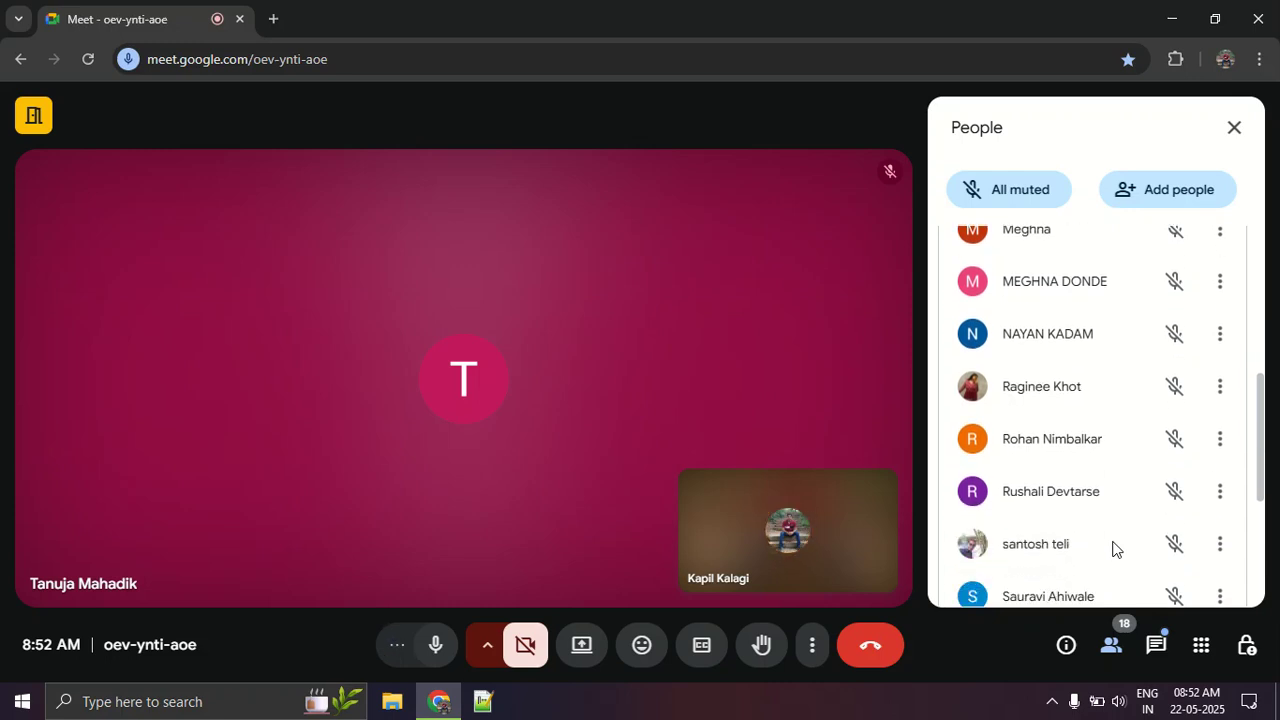
{"action": "scroll", "coordinate": [1115, 549], "scroll_direction": "down", "scroll_amount": 2}
{"action": "scroll", "coordinate": [1115, 549], "scroll_direction": "down", "scroll_amount": 2}
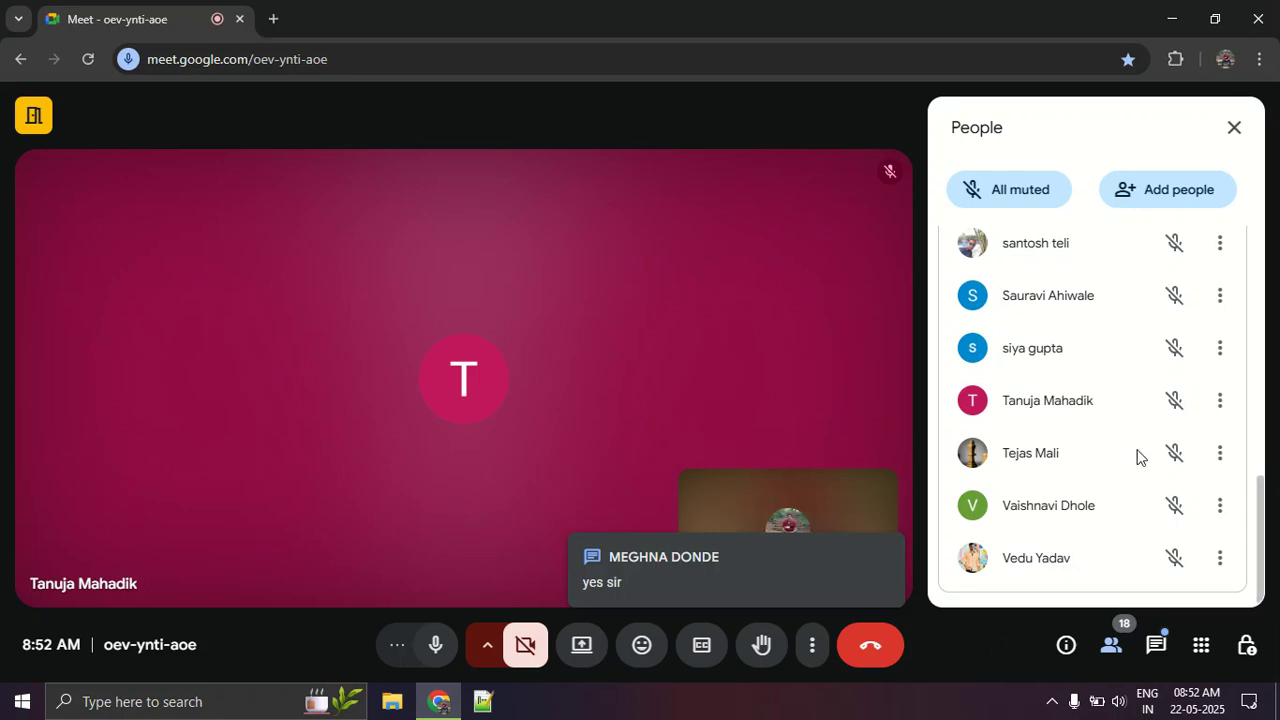
{"action": "scroll", "coordinate": [1137, 457], "scroll_direction": "up", "scroll_amount": 10}
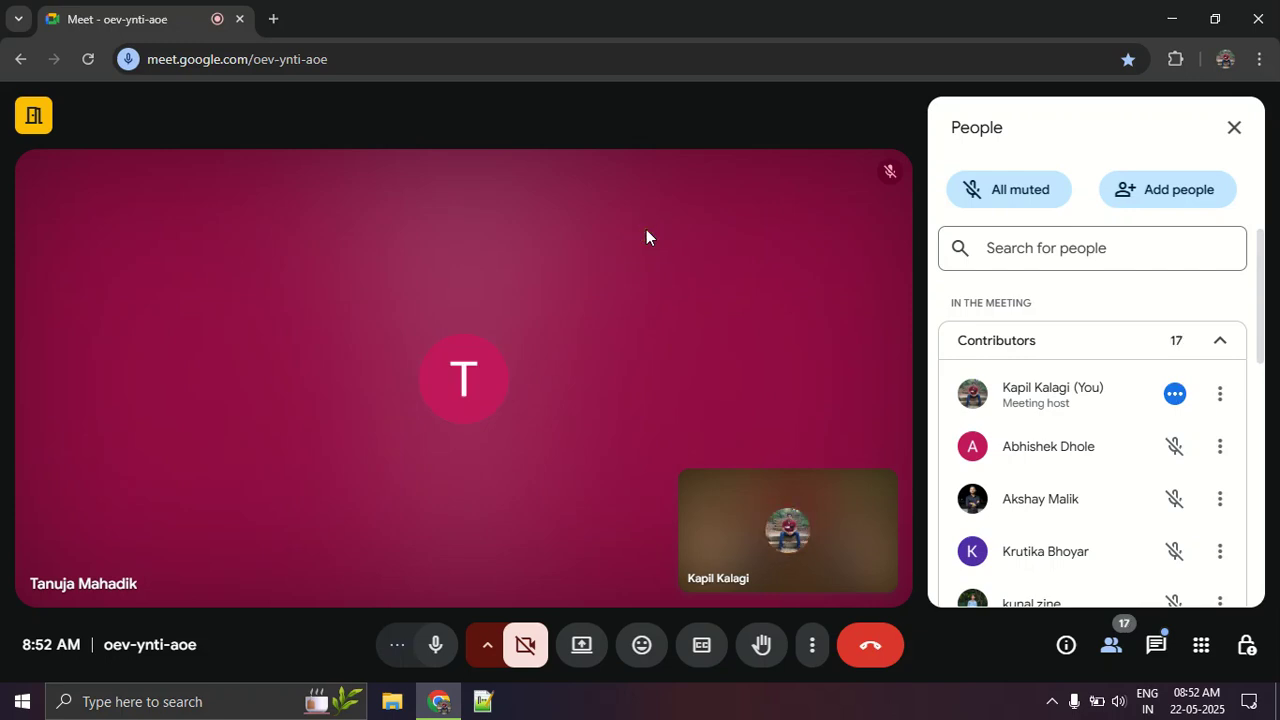
{"action": "left_click", "coordinate": [1242, 130]}
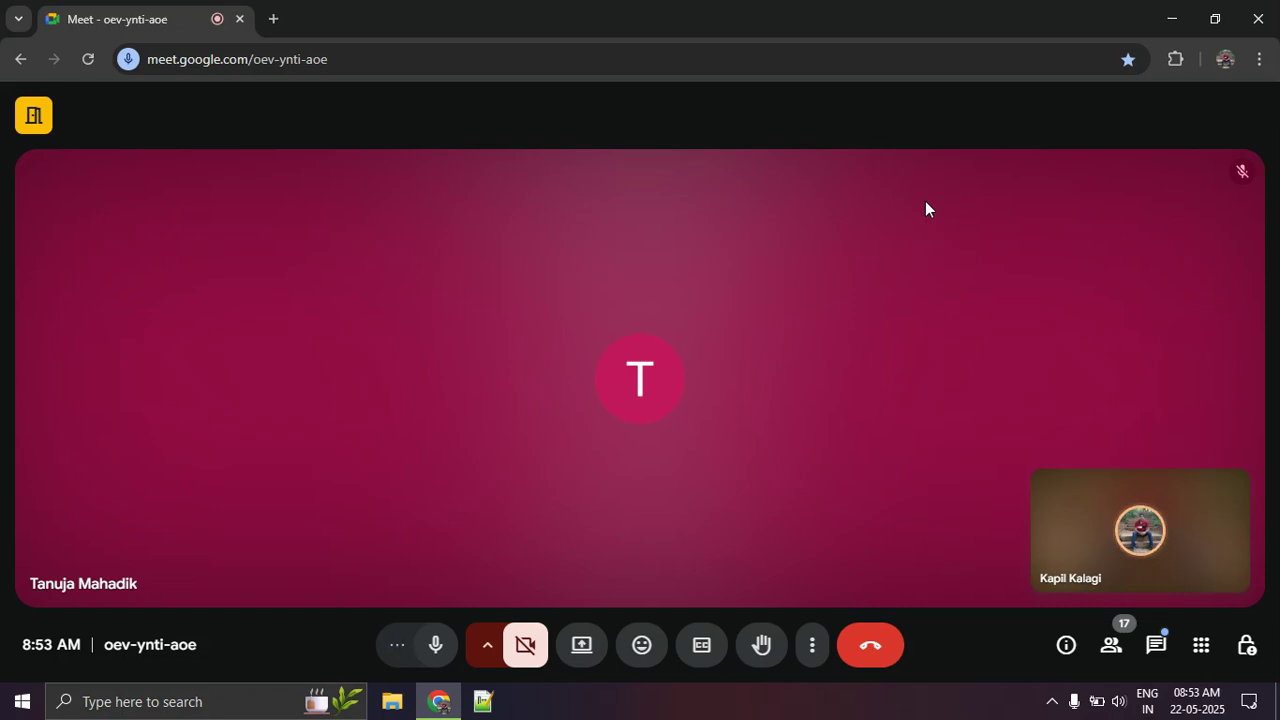
Step: Open the Day 3 class work workbook from Excel Class > DA8 Batch in File Explorer and dismiss the external links prompt
{"action": "left_click", "coordinate": [393, 703]}
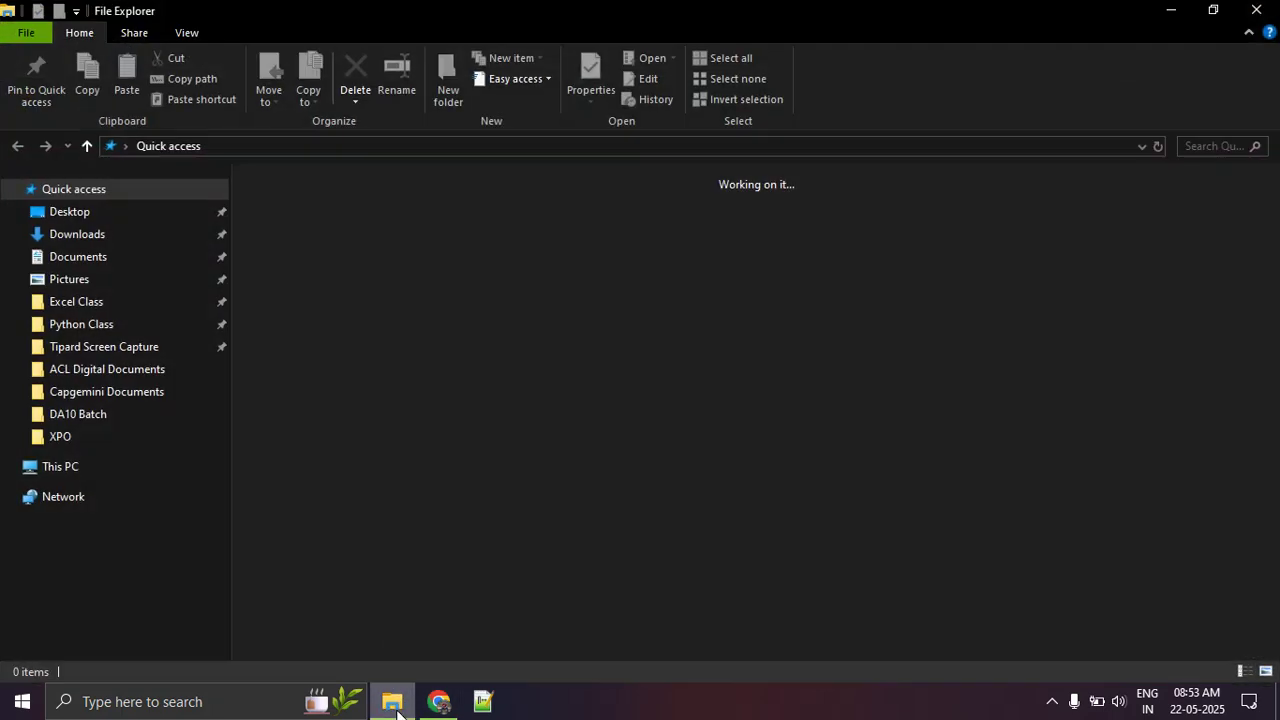
{"action": "left_click", "coordinate": [157, 472]}
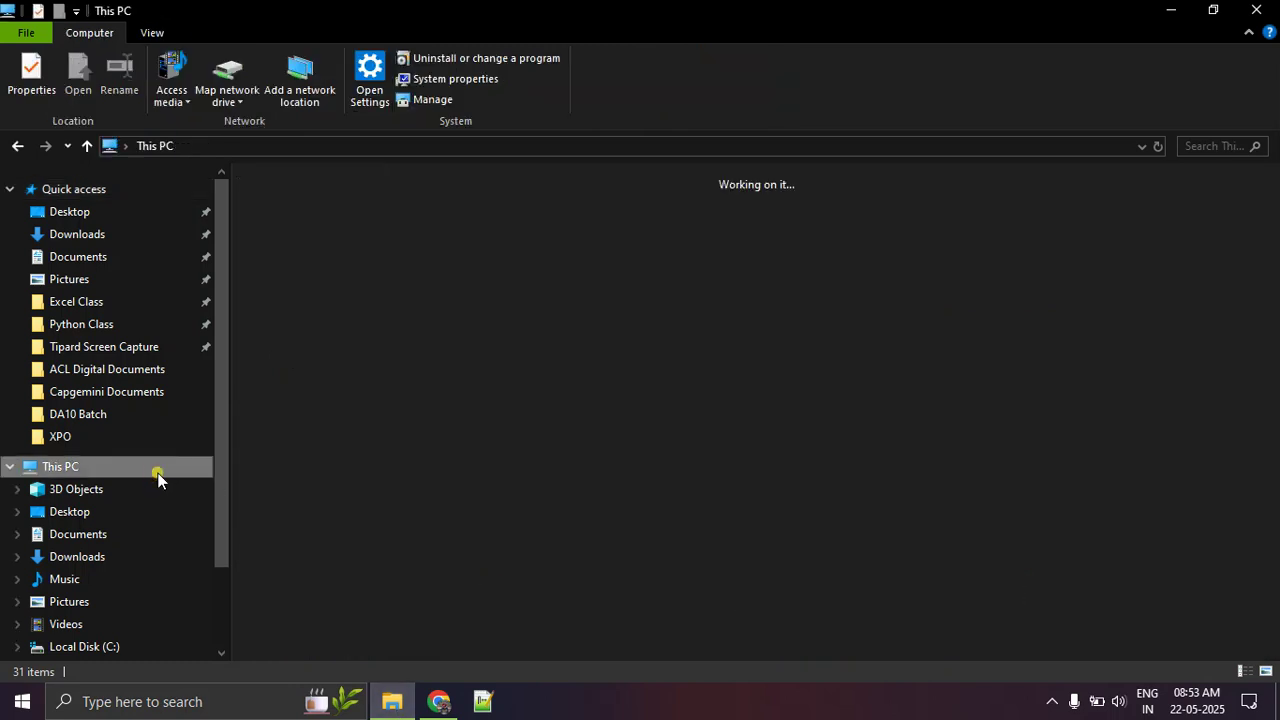
{"action": "left_click", "coordinate": [100, 303]}
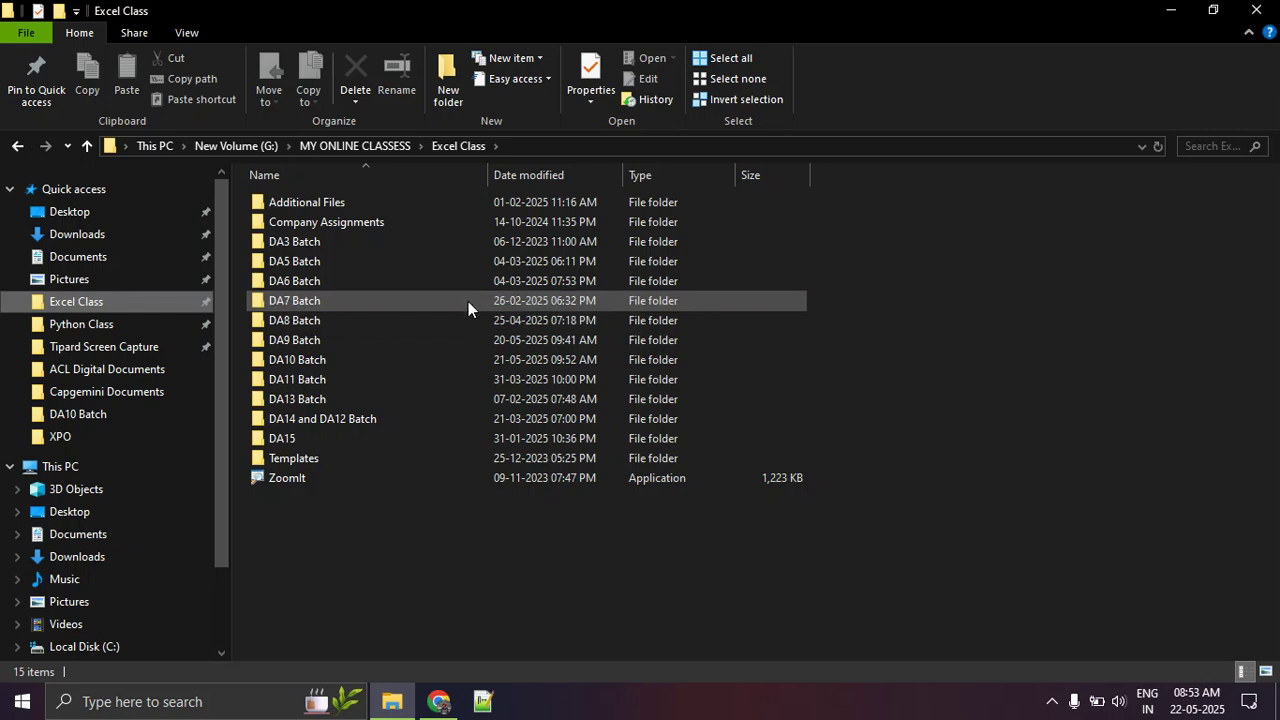
{"action": "double_click", "coordinate": [462, 319]}
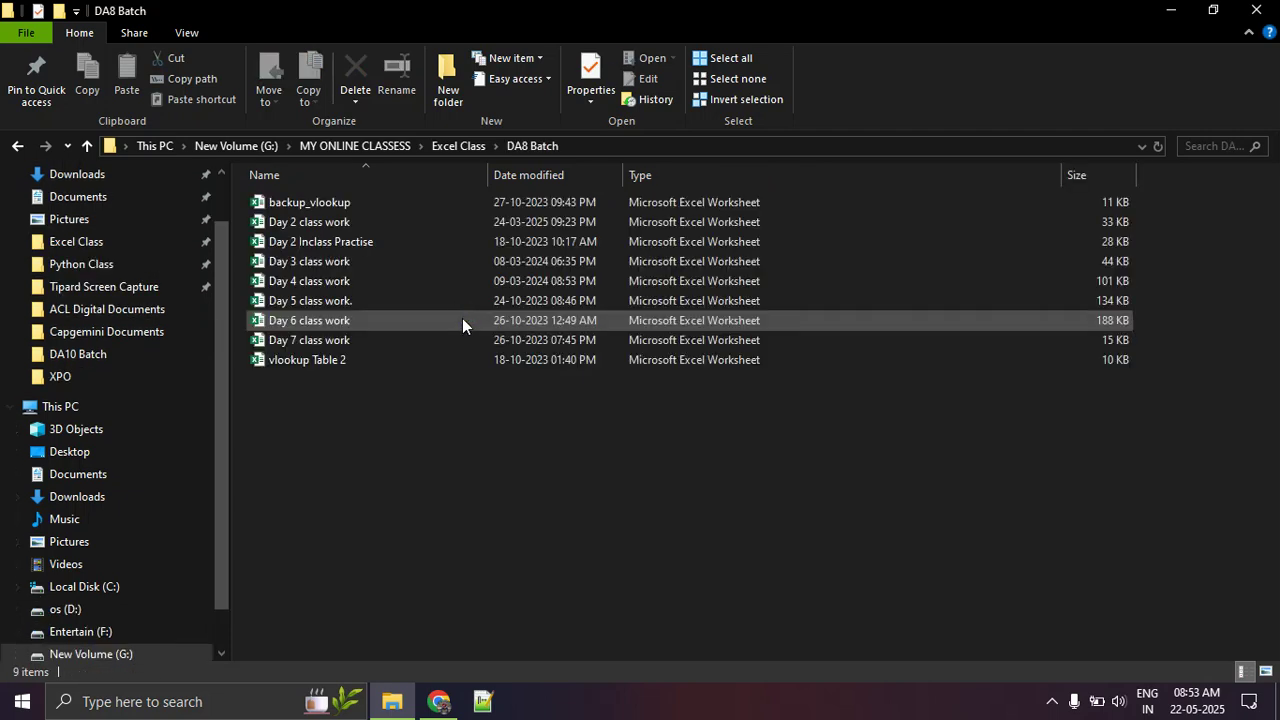
{"action": "left_click", "coordinate": [431, 259]}
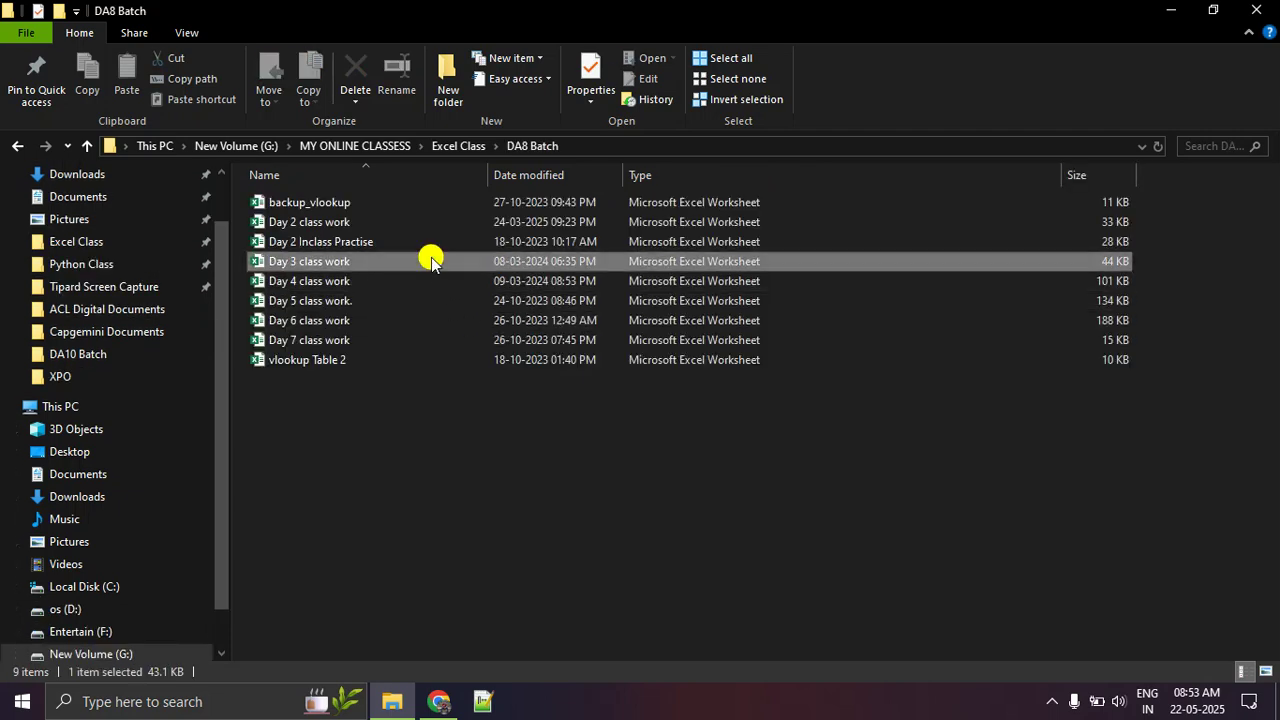
{"action": "double_click", "coordinate": [431, 260]}
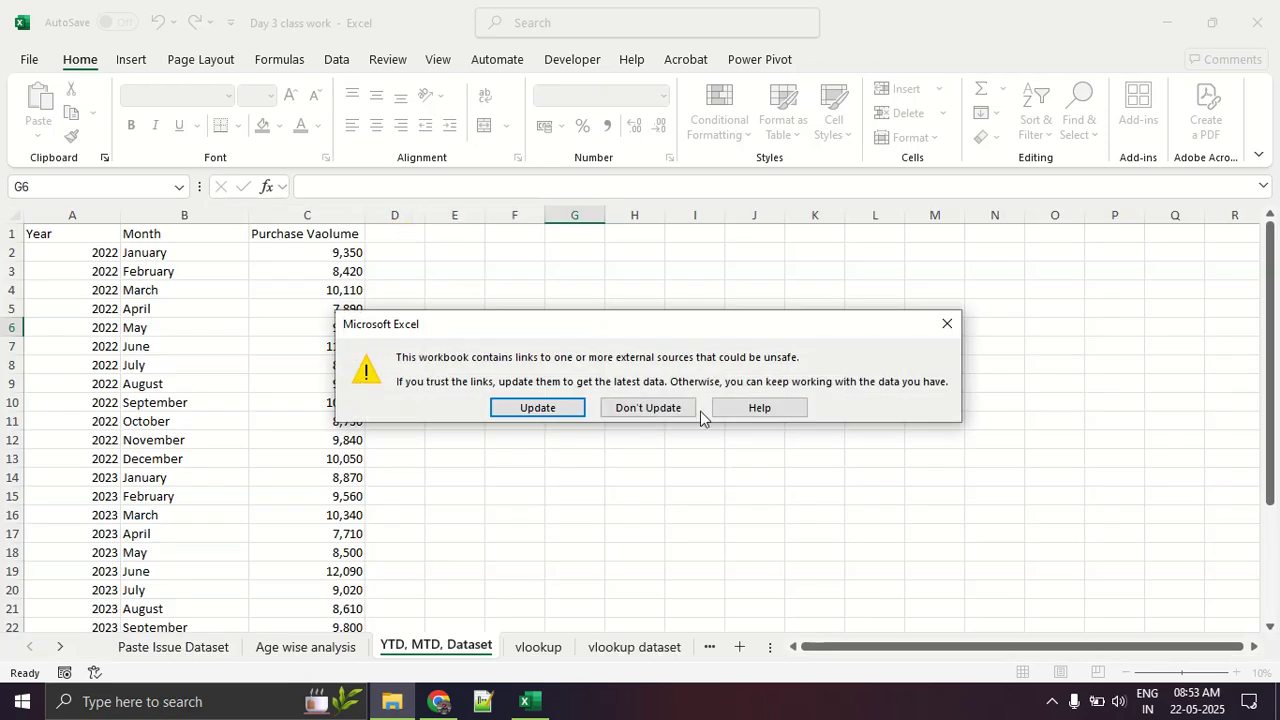
{"action": "left_click", "coordinate": [947, 320]}
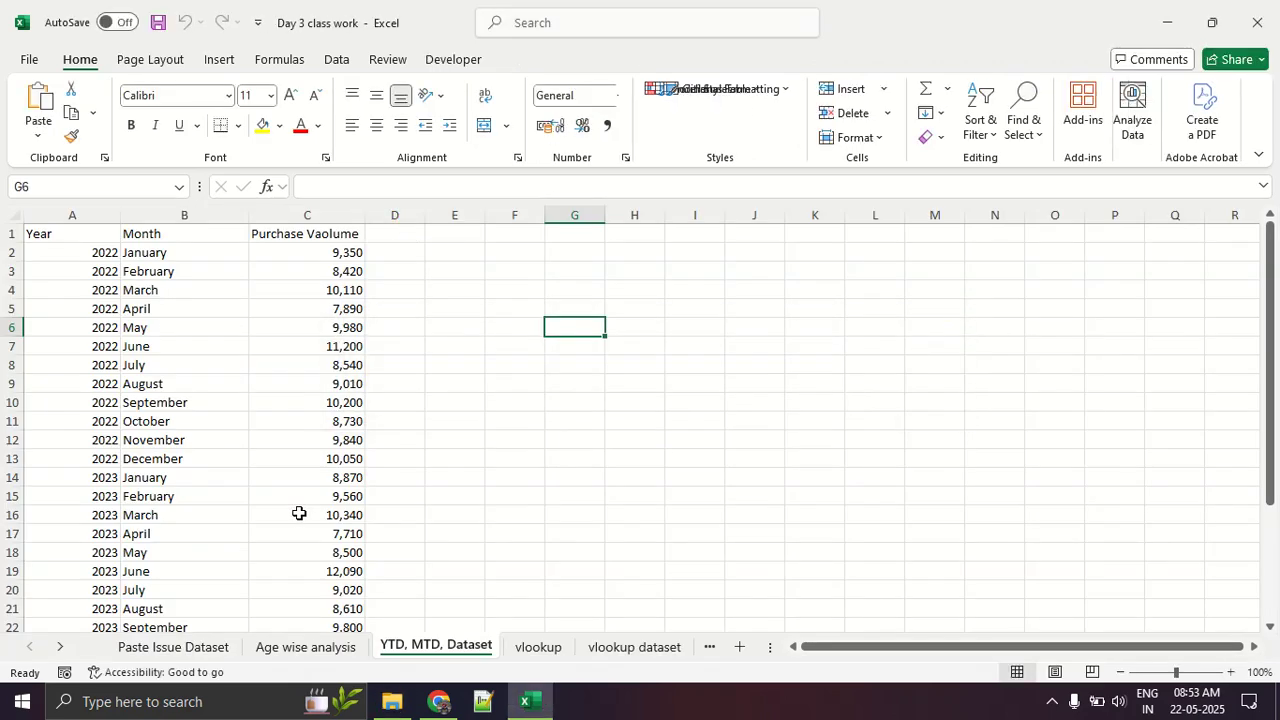
Step: Switch to File Explorer and open the Day 2 class work workbook from the DA8 Batch folder
{"action": "left_click", "coordinate": [432, 704]}
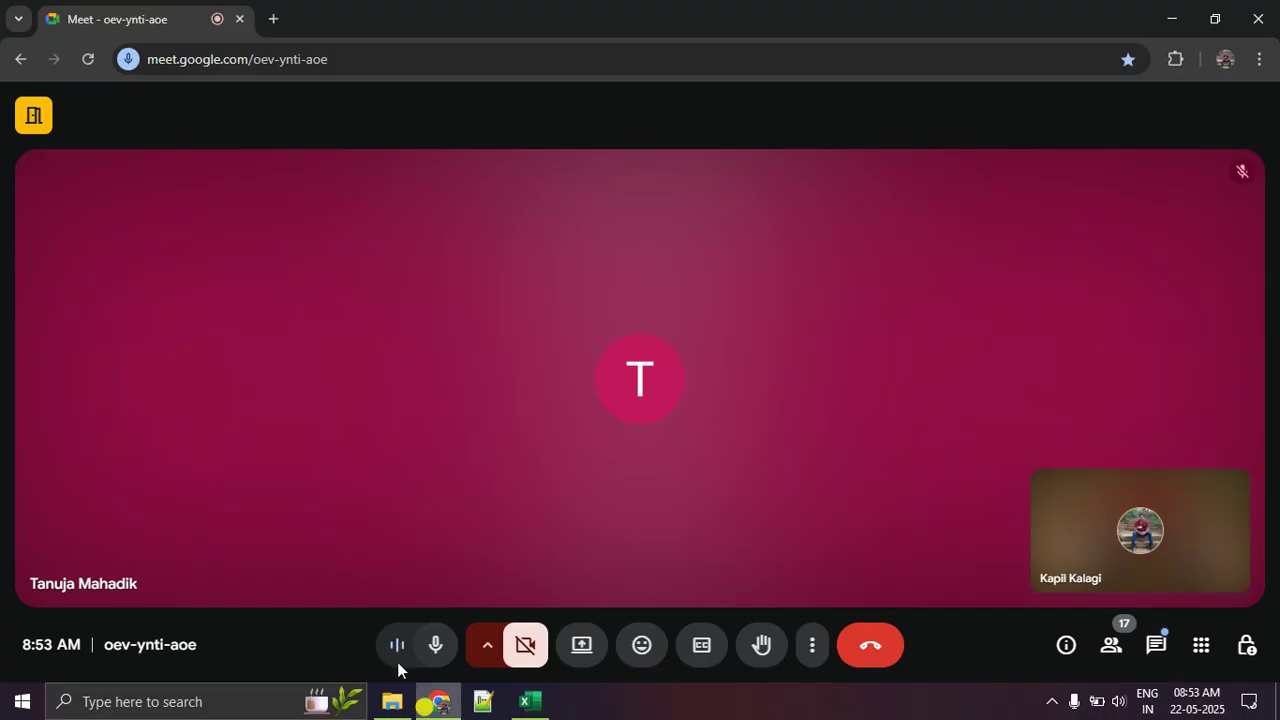
{"action": "left_click", "coordinate": [458, 705]}
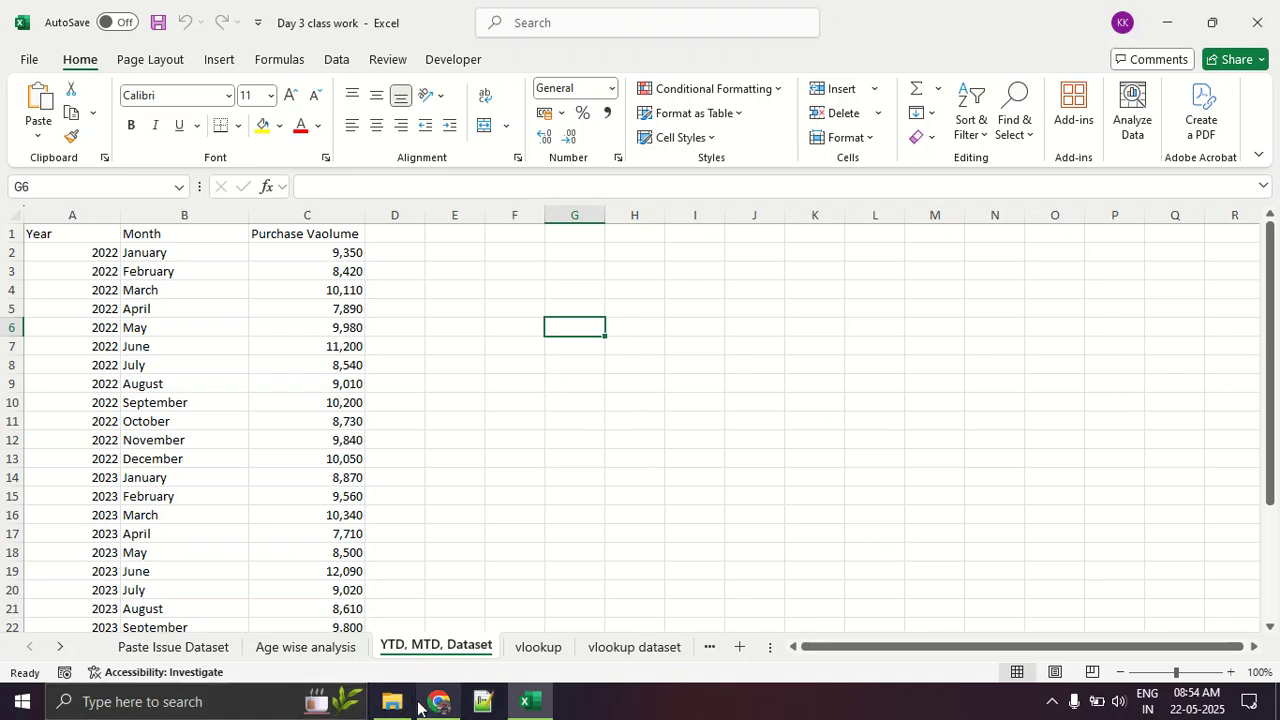
{"action": "mouse_move", "coordinate": [438, 703]}
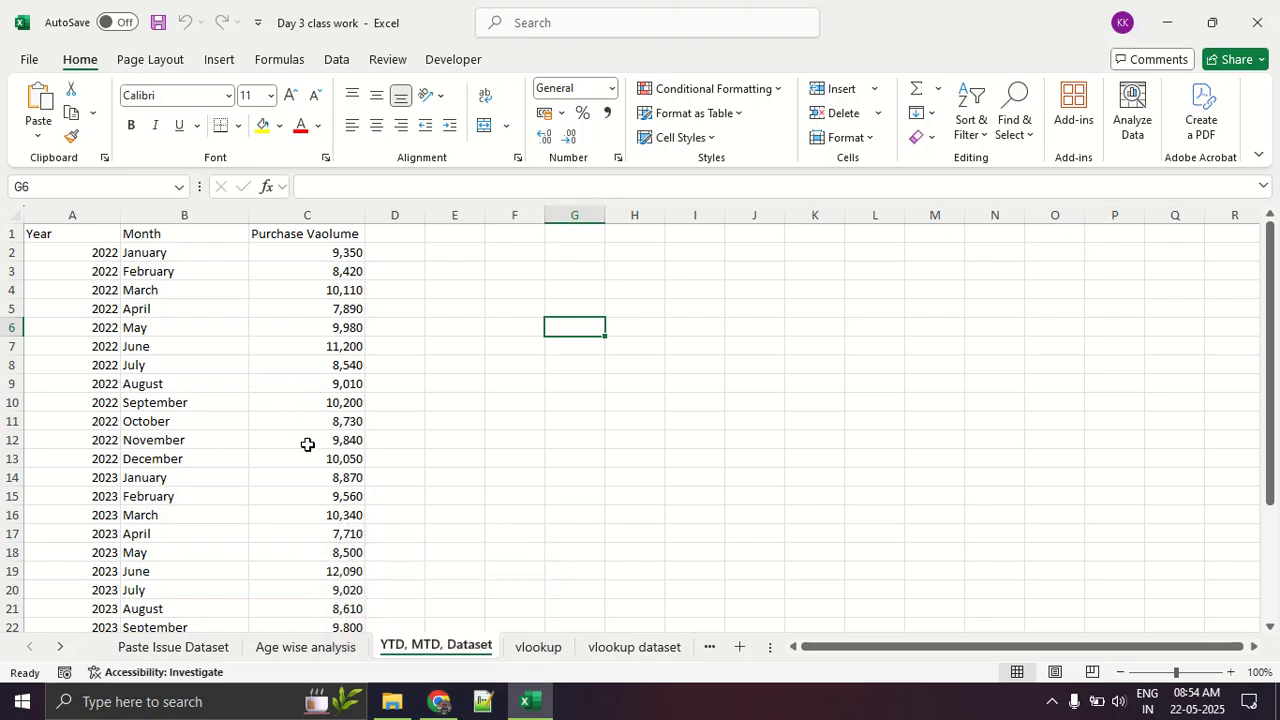
{"action": "left_click", "coordinate": [403, 708]}
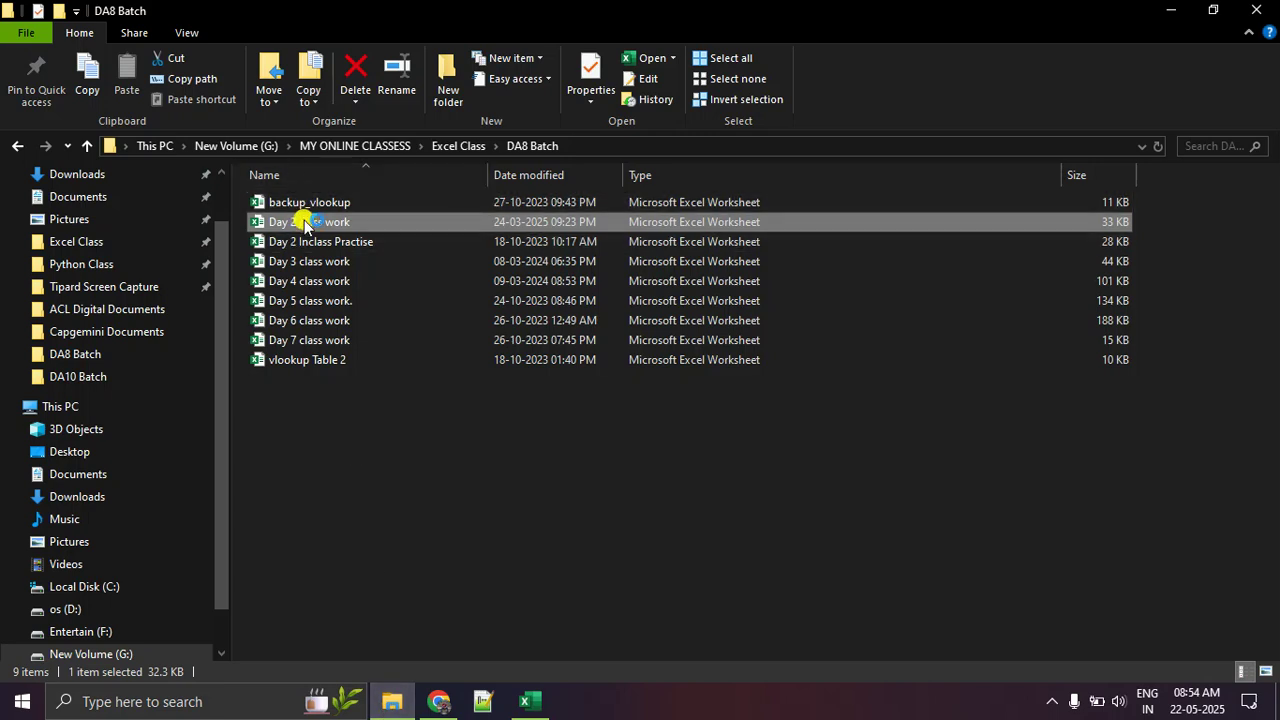
{"action": "left_click", "coordinate": [517, 714]}
{"action": "left_click", "coordinate": [517, 713]}
{"action": "left_click", "coordinate": [517, 713]}
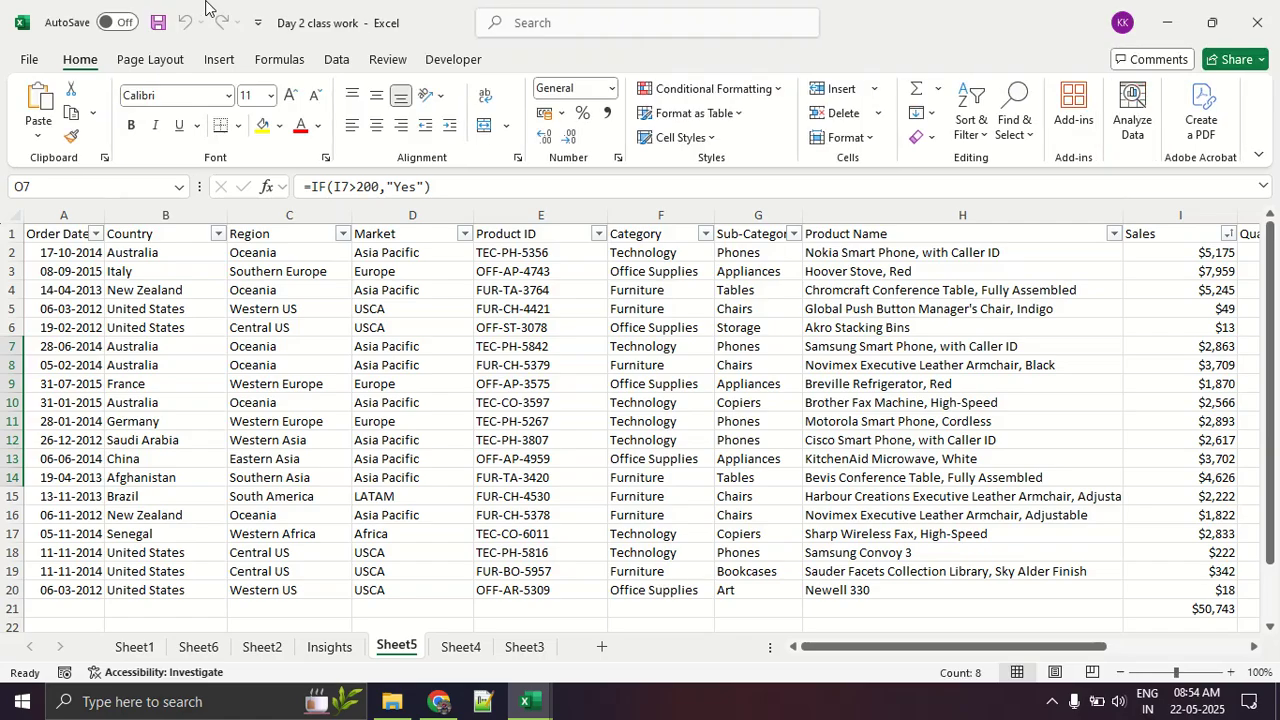
Step: Switch to the Google Meet call in Chrome, present the entire screen and hide the sharing notice
{"action": "left_click", "coordinate": [534, 706]}
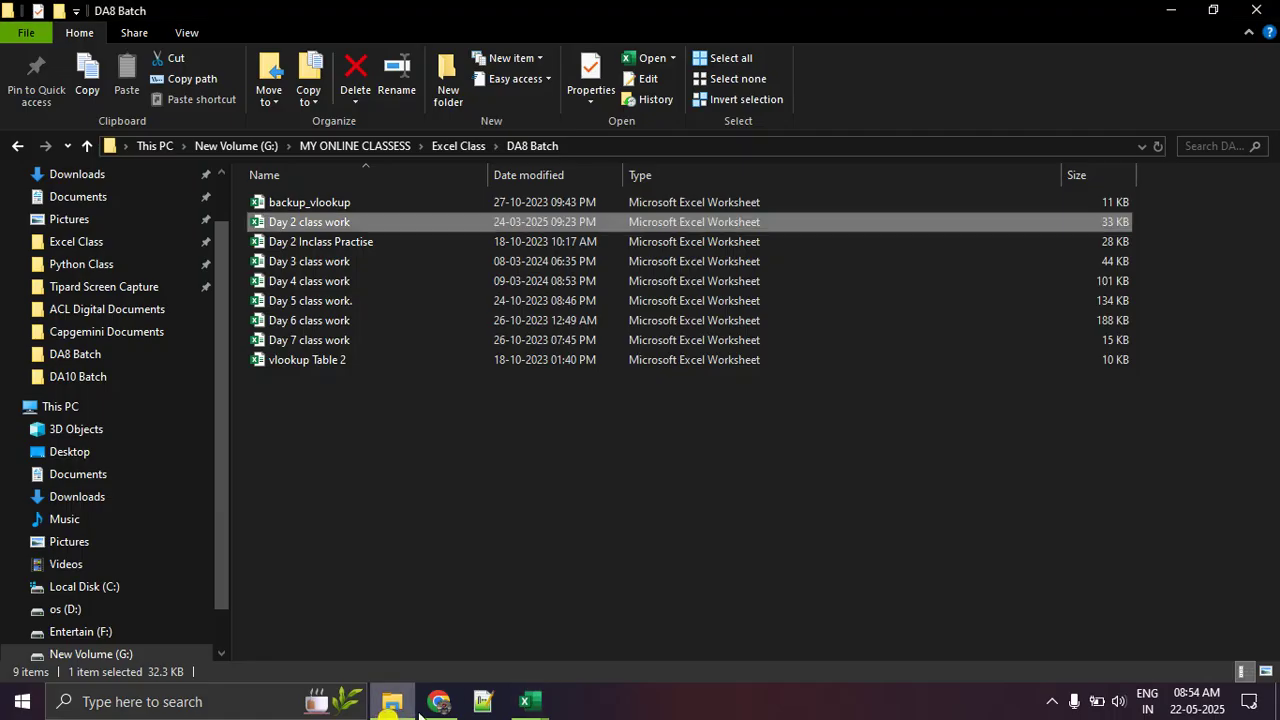
{"action": "left_click", "coordinate": [438, 701]}
{"action": "left_click", "coordinate": [700, 648]}
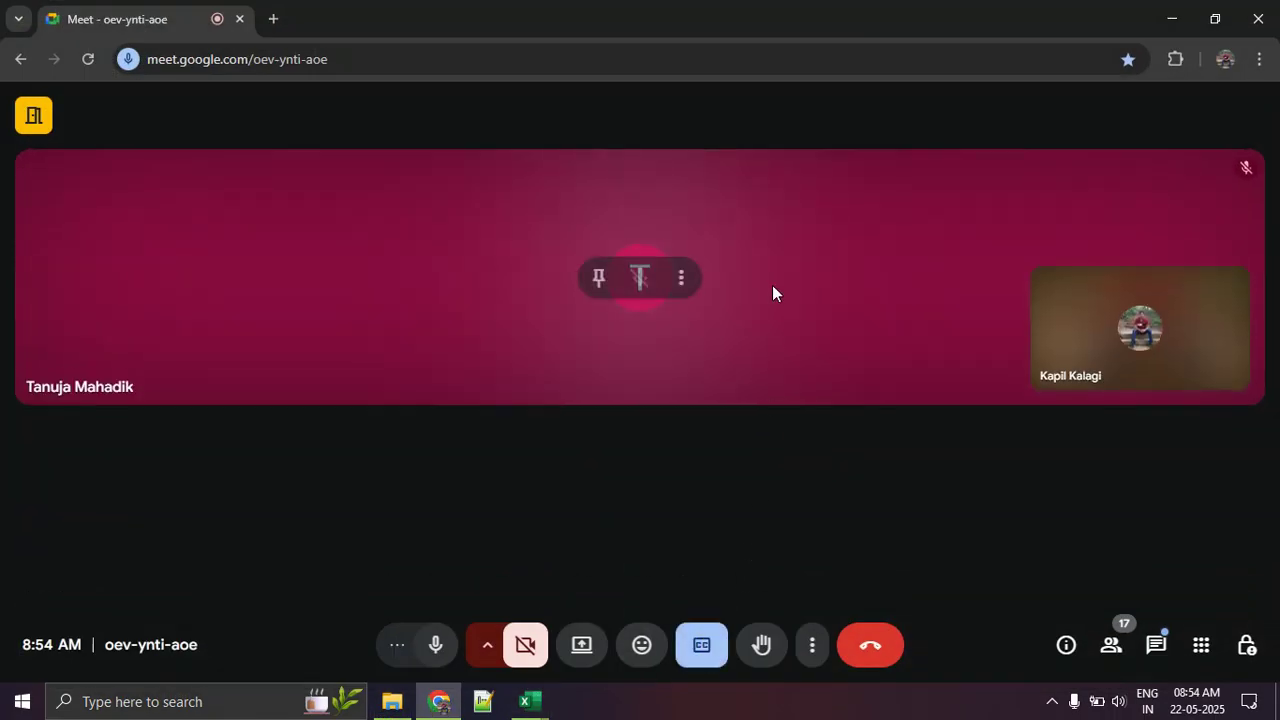
{"action": "left_click", "coordinate": [698, 655]}
{"action": "left_click", "coordinate": [566, 658]}
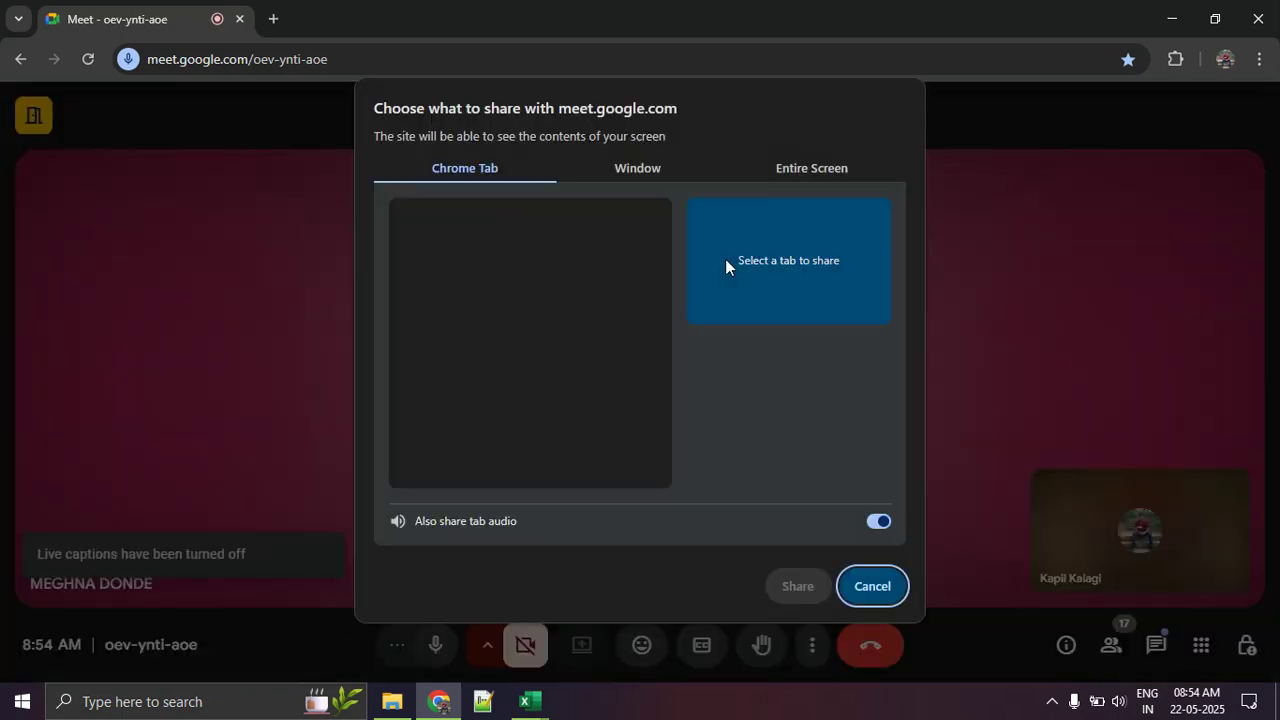
{"action": "left_click", "coordinate": [777, 176]}
{"action": "left_click", "coordinate": [517, 305]}
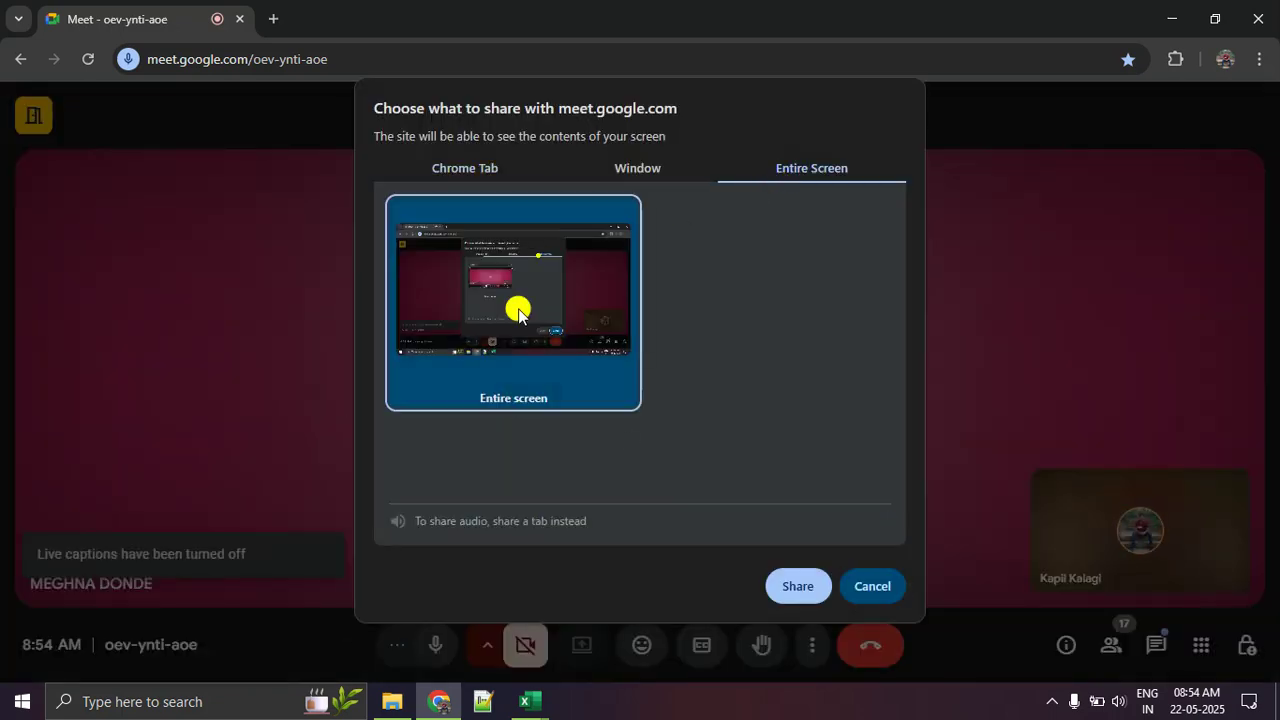
{"action": "left_click", "coordinate": [815, 597]}
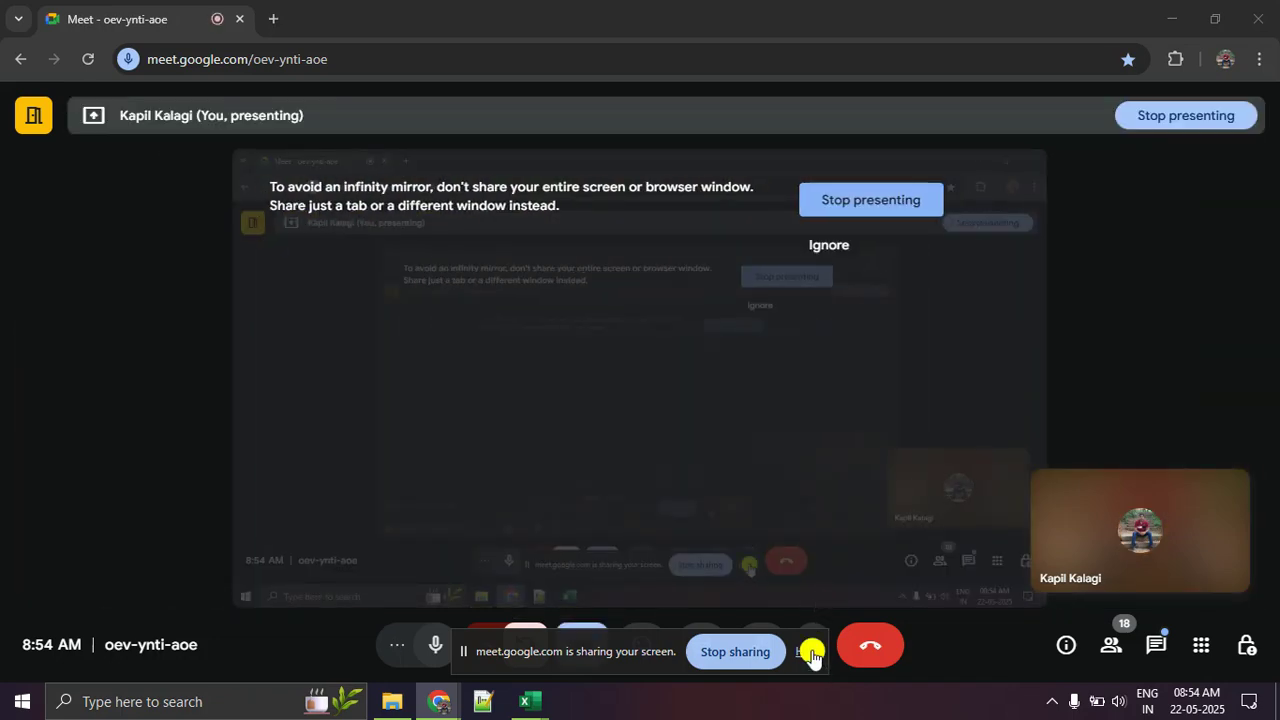
{"action": "left_click", "coordinate": [810, 655]}
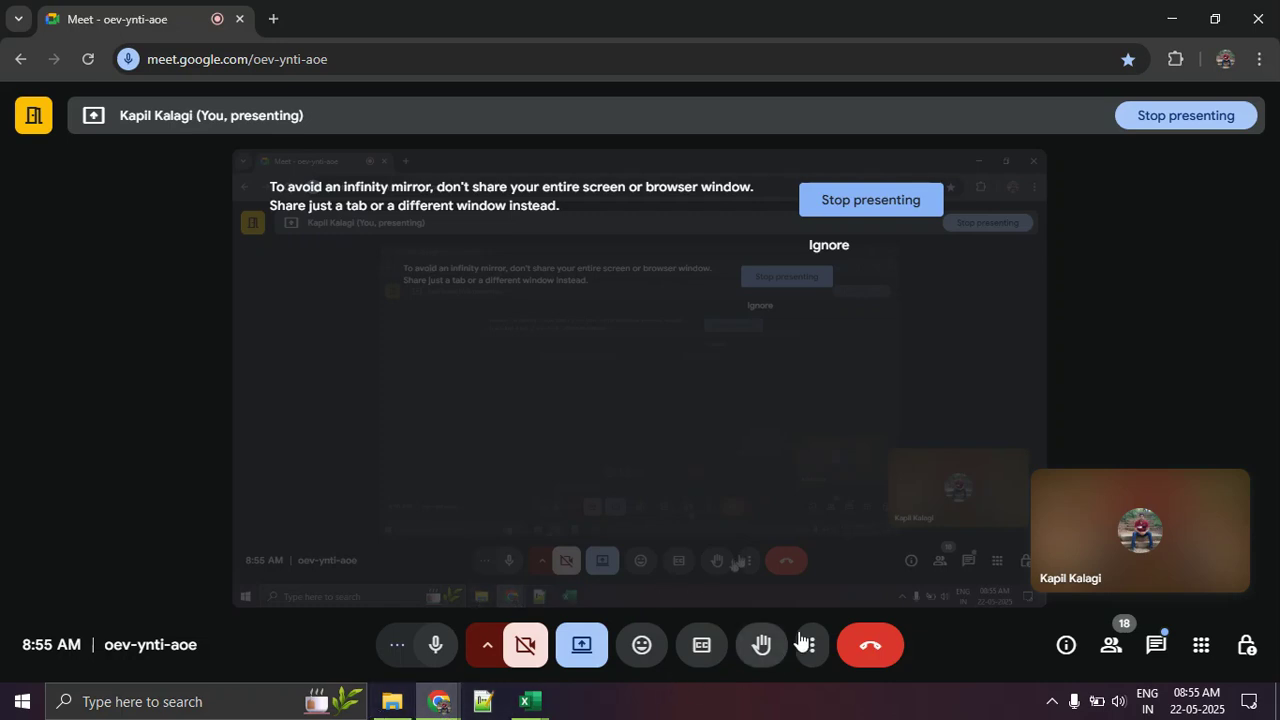
Step: Switch to the Day 2 class work workbook in Excel and examine the order data across all columns of Sheet5
{"action": "left_click", "coordinate": [538, 703]}
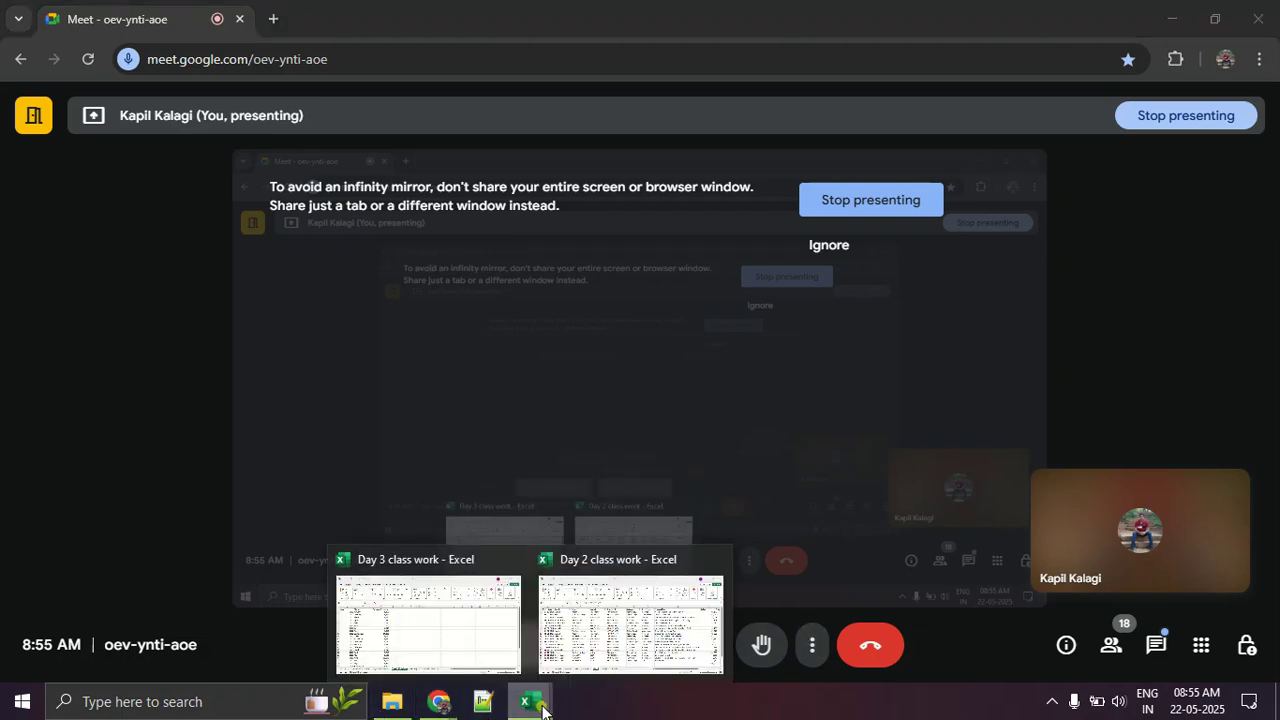
{"action": "left_click", "coordinate": [619, 612]}
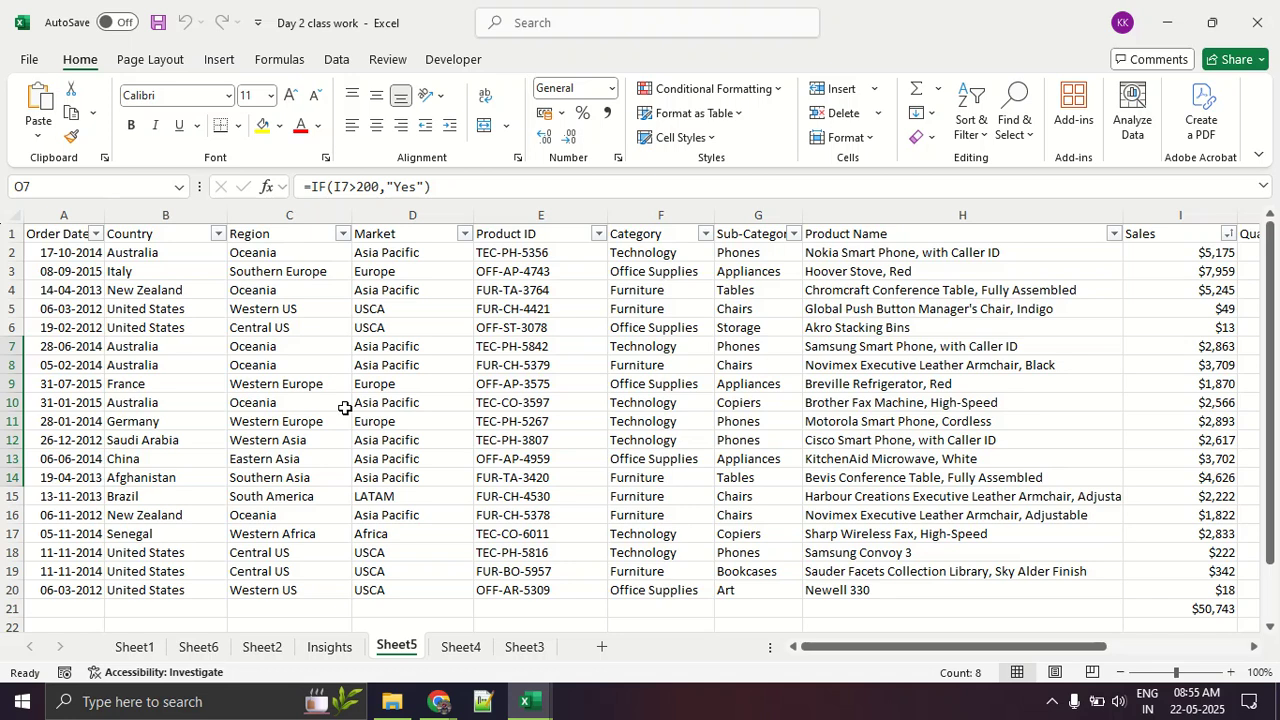
{"action": "left_click_drag", "start_coordinate": [960, 646], "coordinate": [1147, 633]}
{"action": "left_click", "coordinate": [1089, 325]}
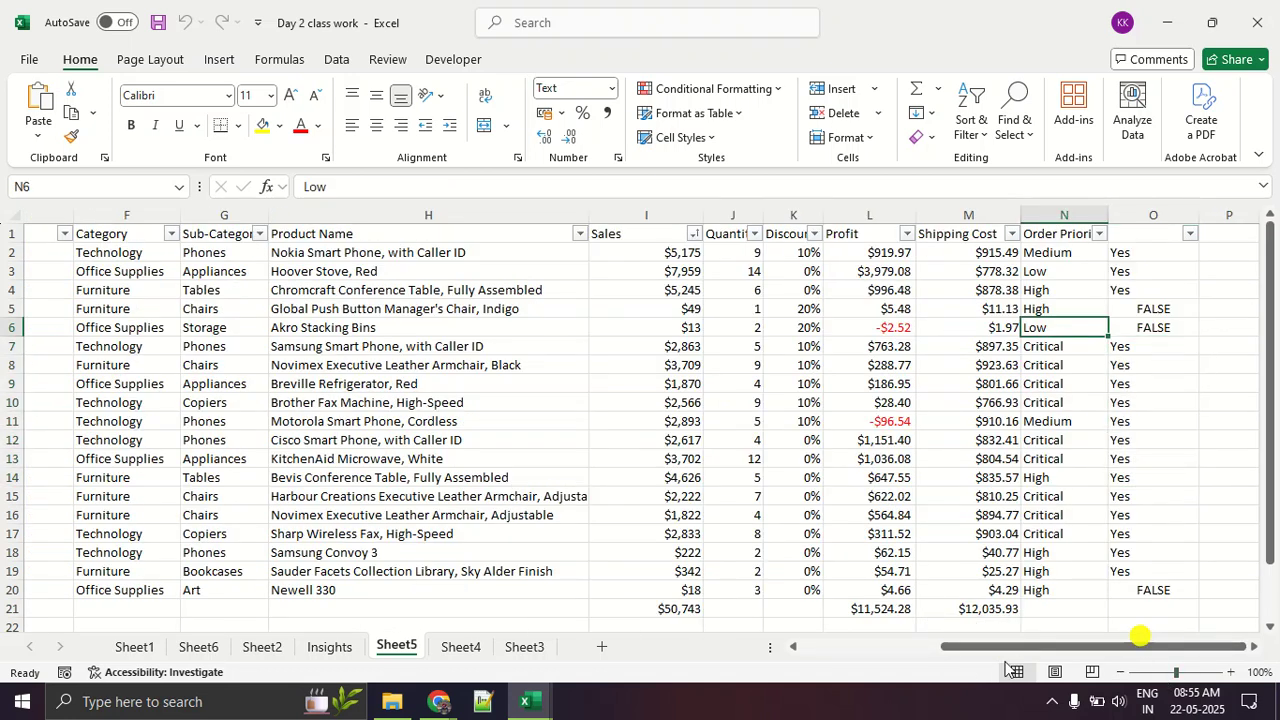
{"action": "left_click_drag", "start_coordinate": [993, 648], "coordinate": [656, 661]}
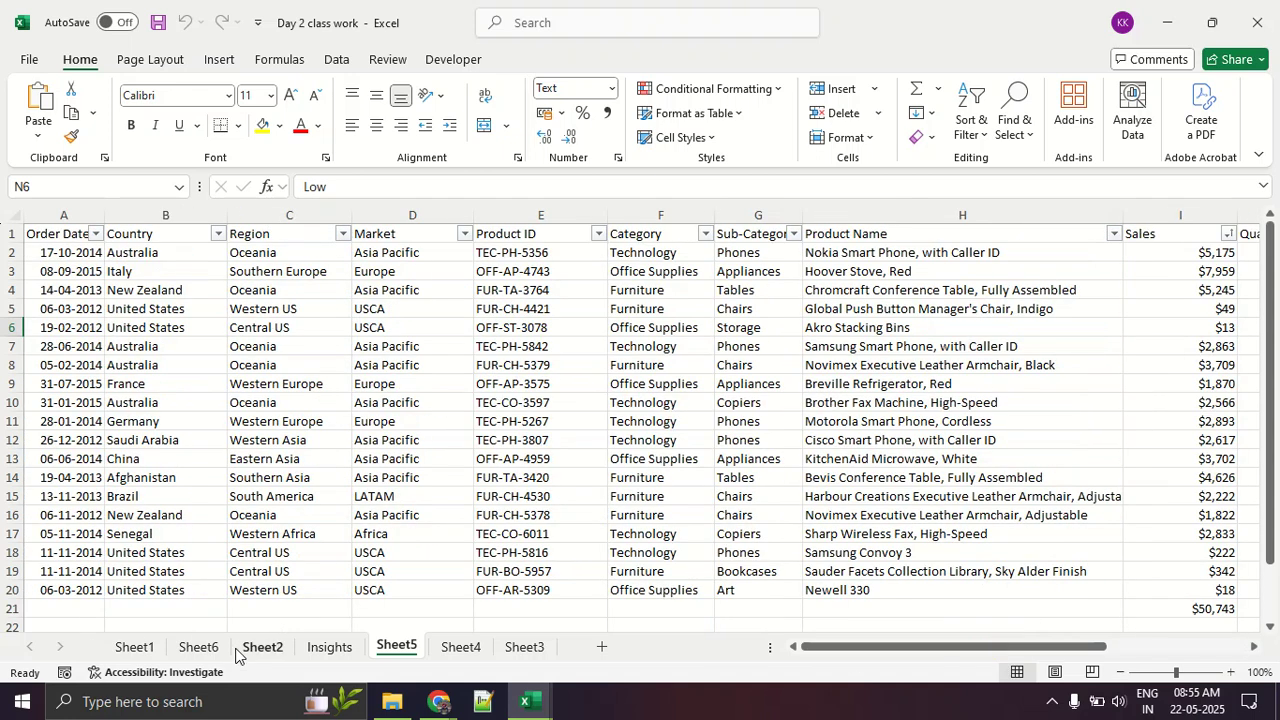
Step: Look through the Insights, Sheet2, Sheet1 and Sheet6 worksheets of the Day 2 class work workbook
{"action": "left_click", "coordinate": [330, 648]}
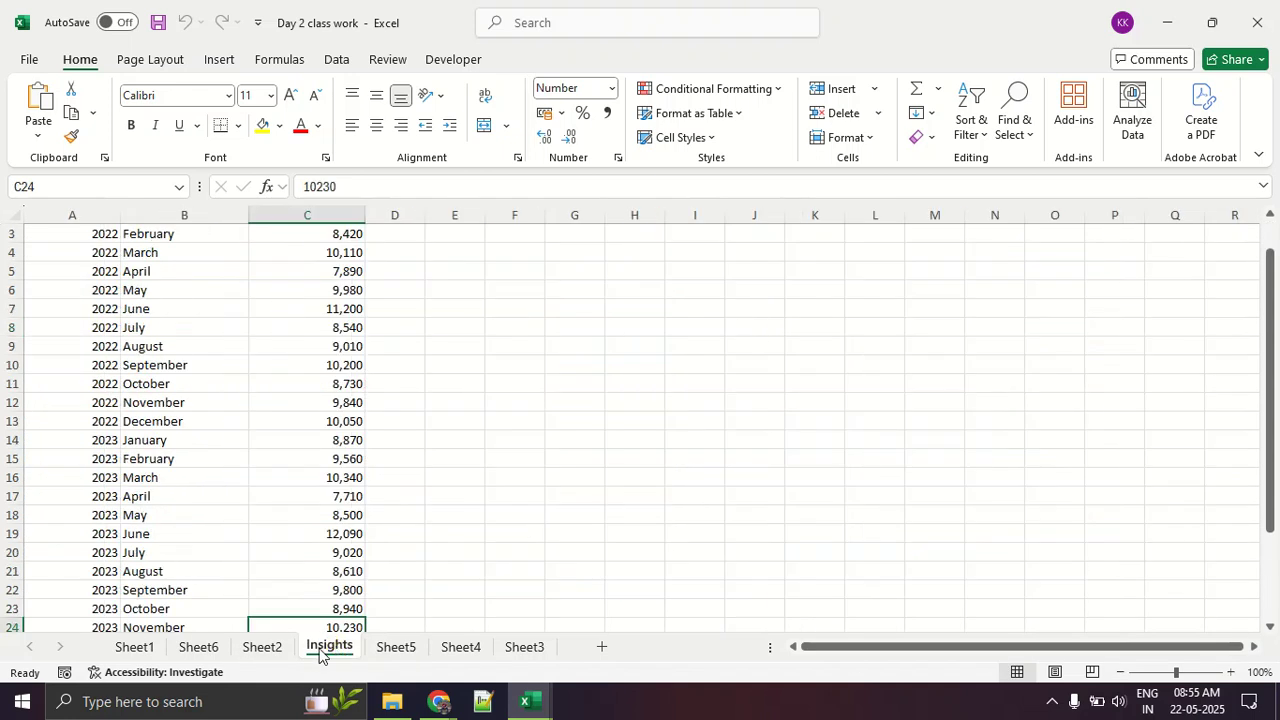
{"action": "left_click", "coordinate": [263, 647]}
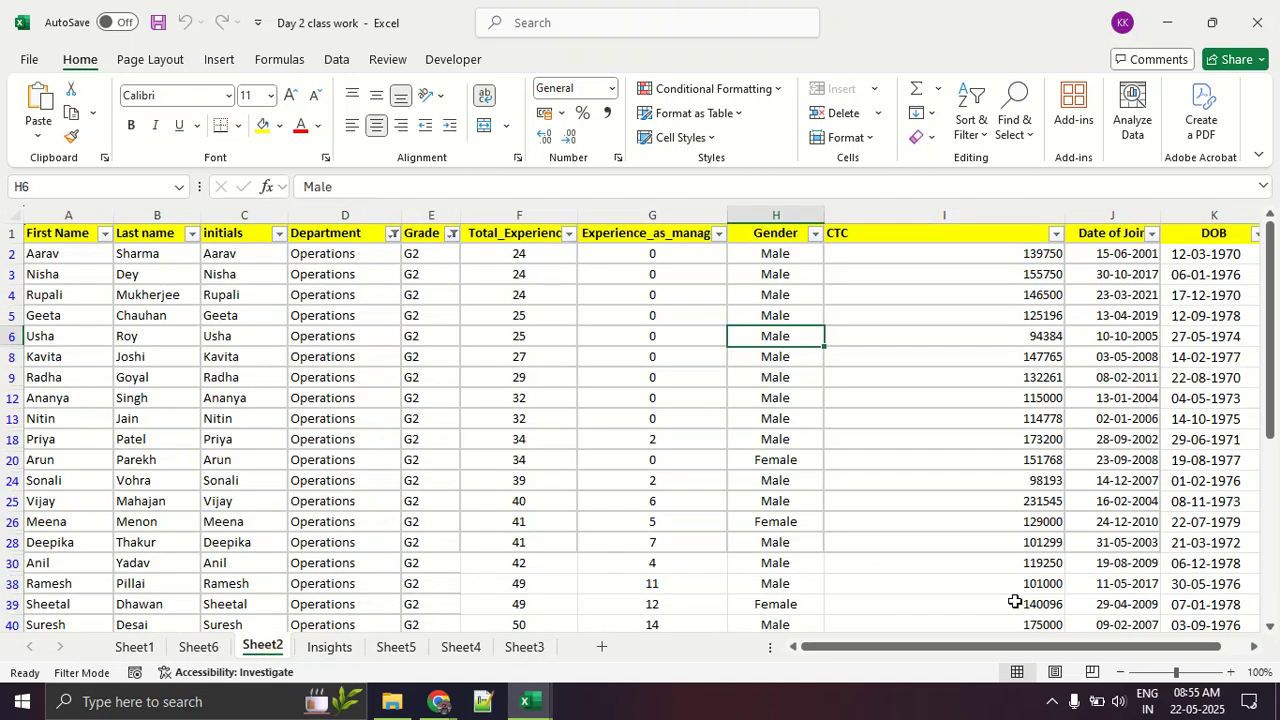
{"action": "left_click", "coordinate": [922, 638]}
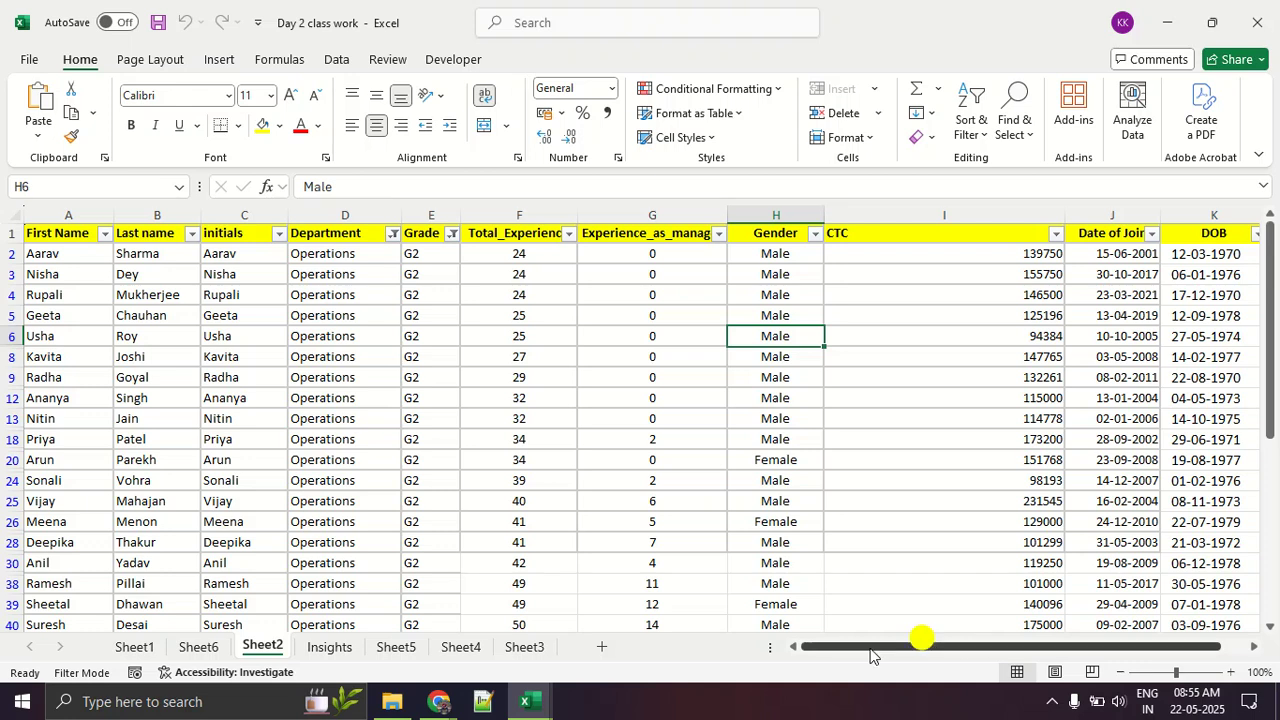
{"action": "left_click", "coordinate": [136, 647]}
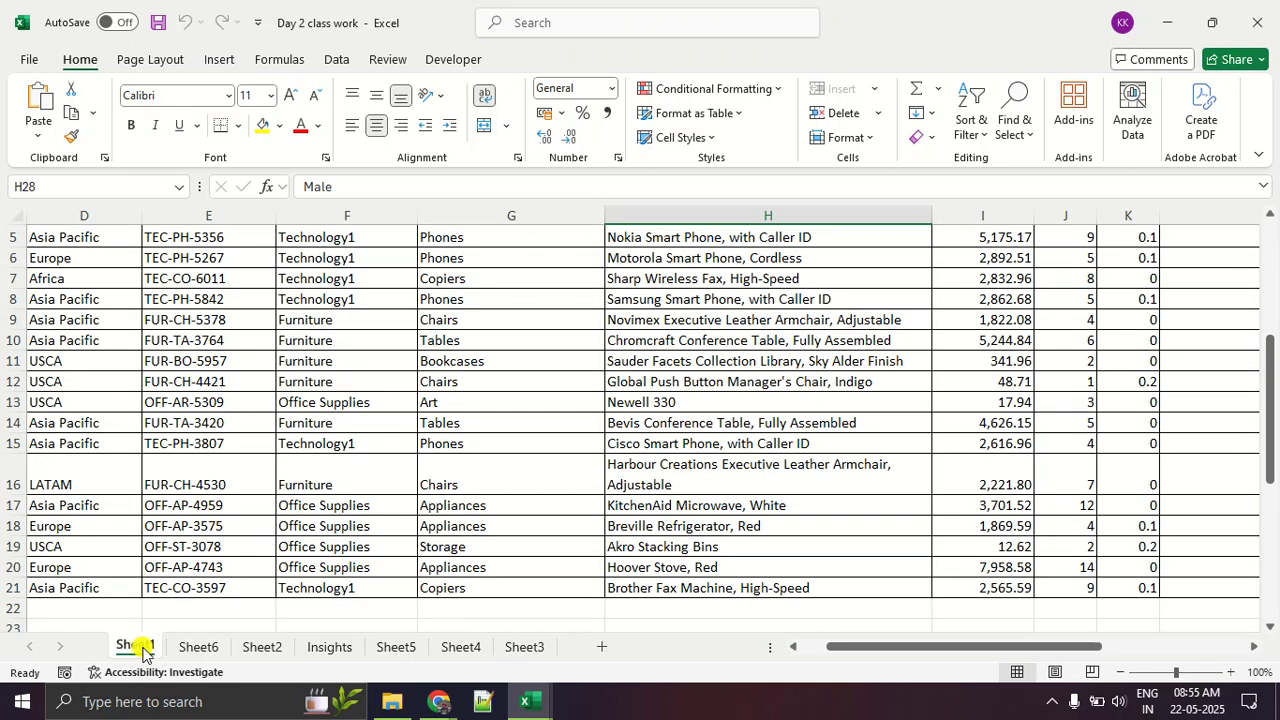
{"action": "scroll", "coordinate": [420, 409], "scroll_direction": "up", "scroll_amount": 2}
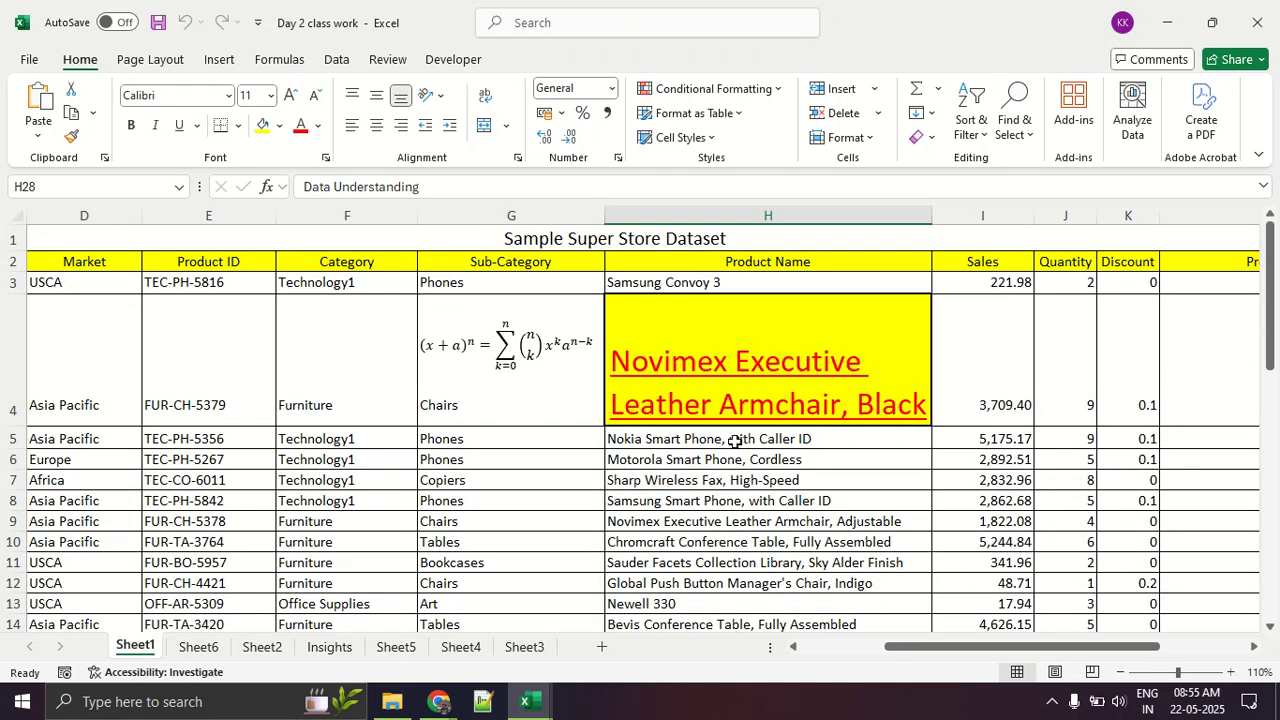
{"action": "scroll", "coordinate": [735, 441], "scroll_direction": "down", "scroll_amount": 2}
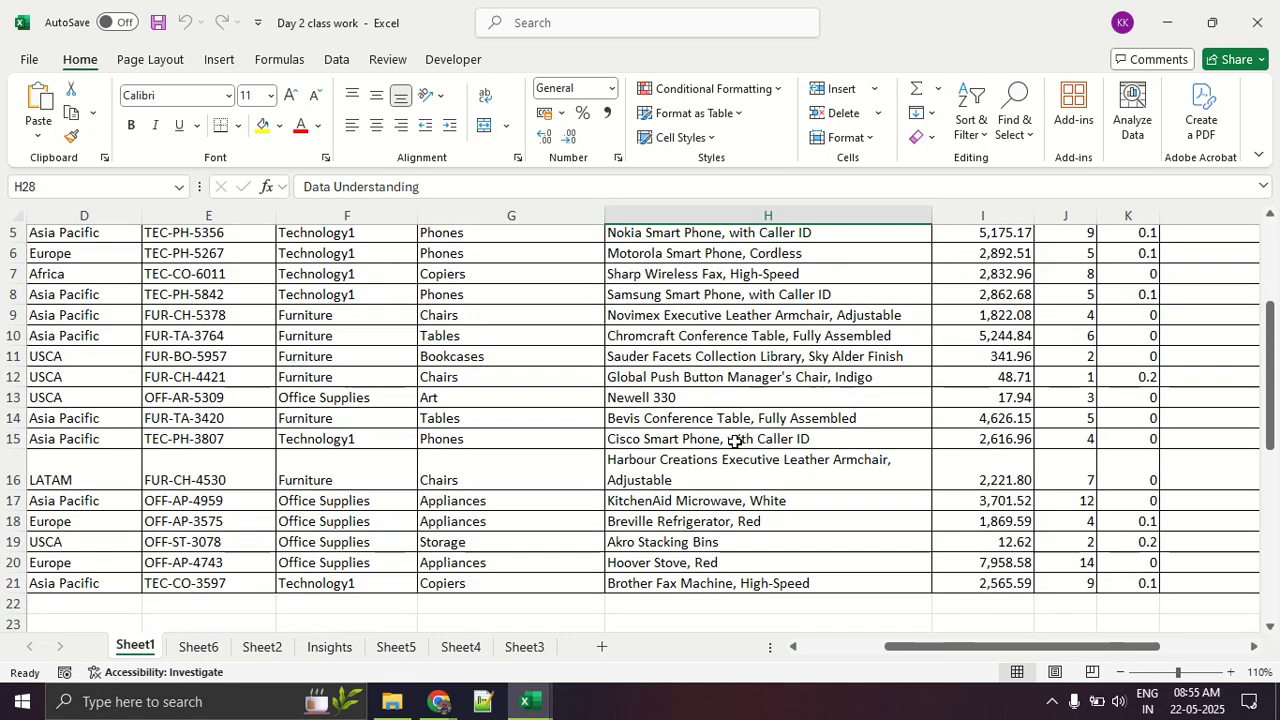
{"action": "left_click", "coordinate": [190, 648]}
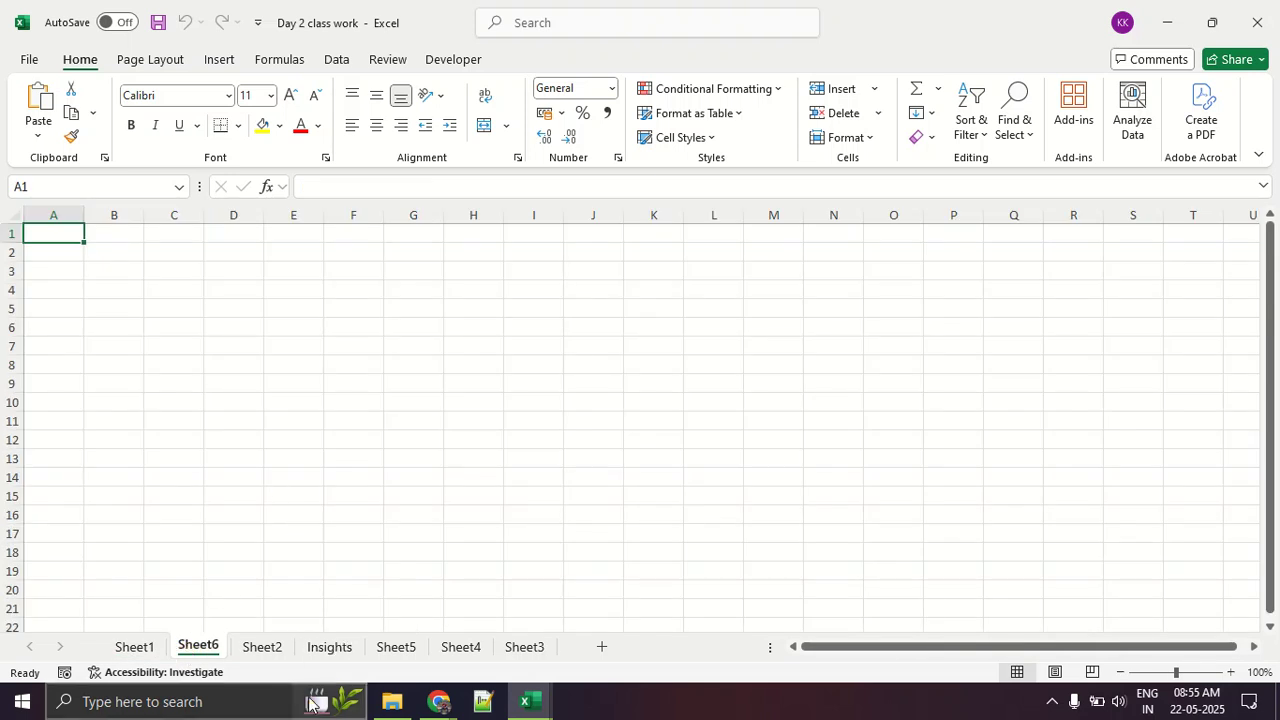
Step: Look through the Sheet2, Sheet5 and Sheet4 worksheets and return to Sheet5
{"action": "left_click", "coordinate": [260, 652]}
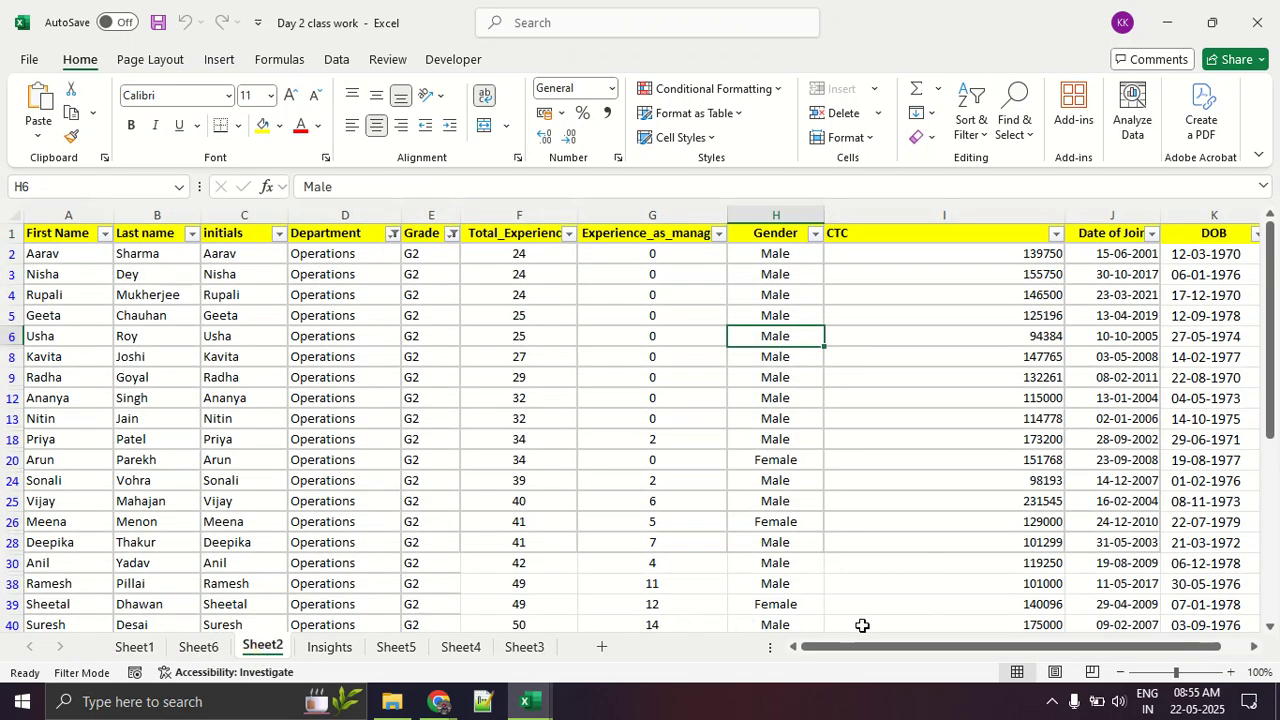
{"action": "left_click", "coordinate": [383, 650]}
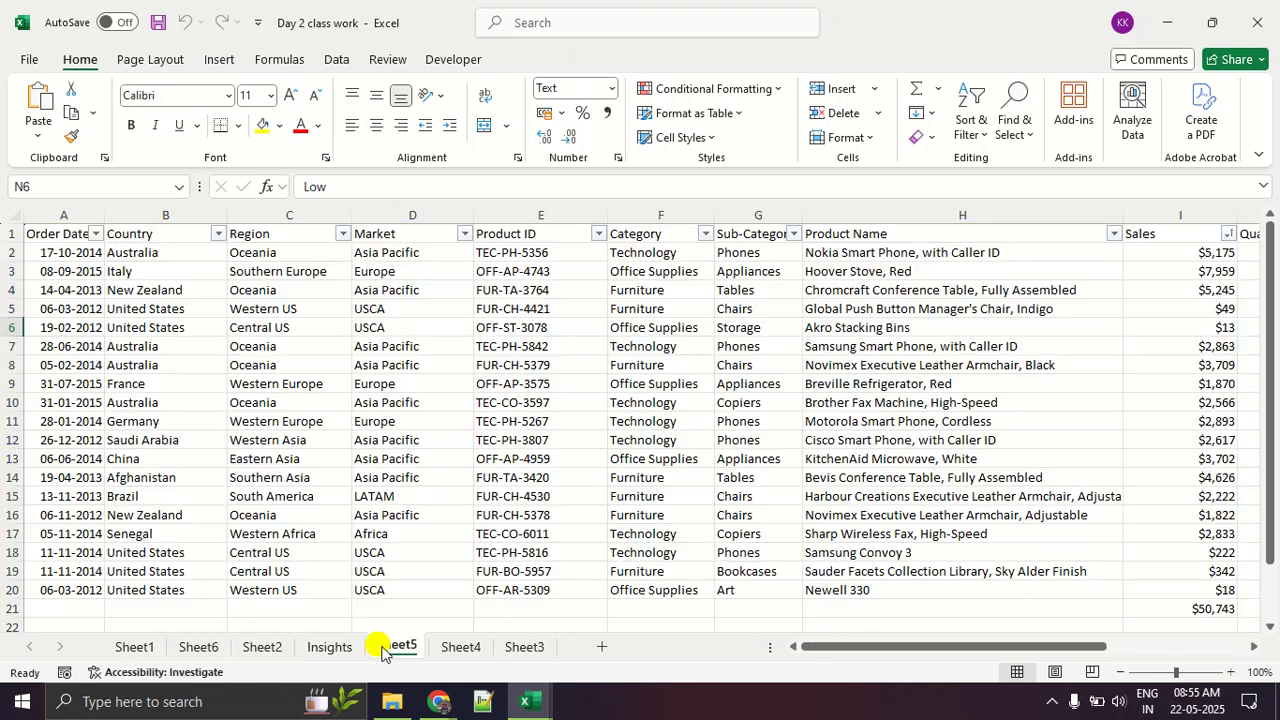
{"action": "left_click", "coordinate": [460, 647]}
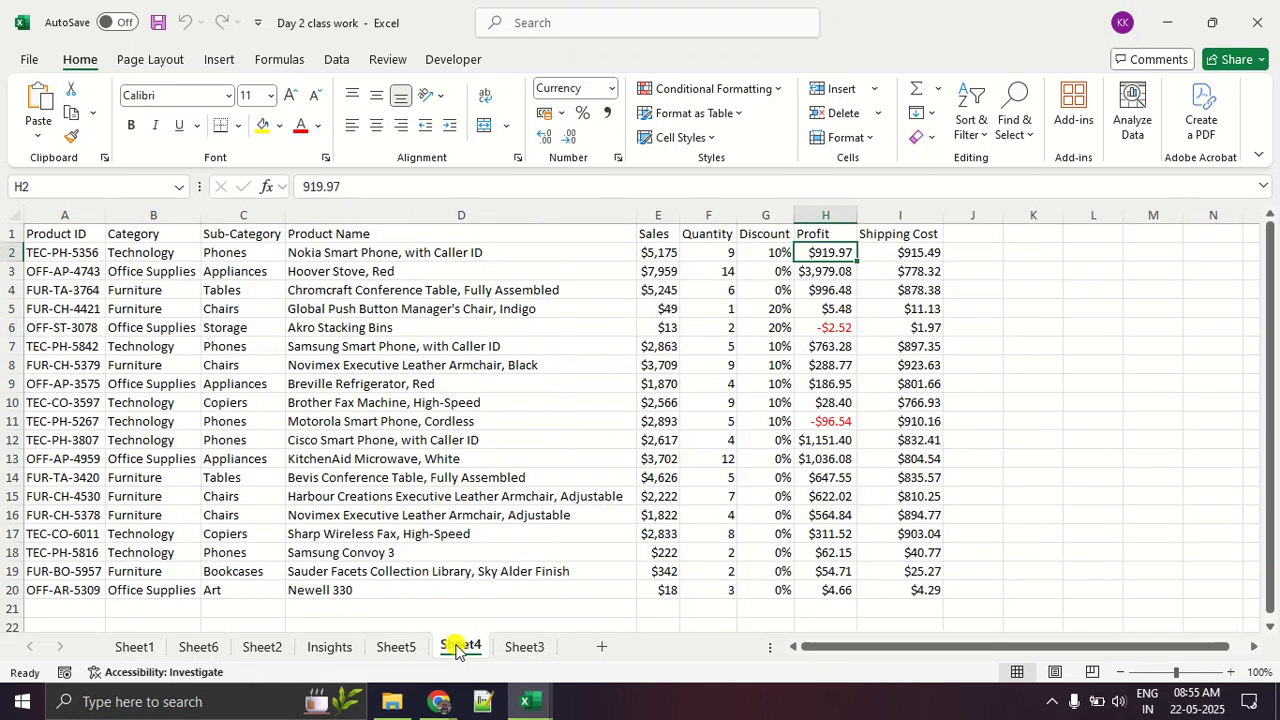
{"action": "left_click", "coordinate": [390, 650]}
Step: Highlight the top 5 Sales values in I2:I20 of Sheet5 using a Top 10 Items rule with Green Fill with Dark Green Text
{"action": "left_click_drag", "start_coordinate": [980, 648], "coordinate": [1018, 652]}
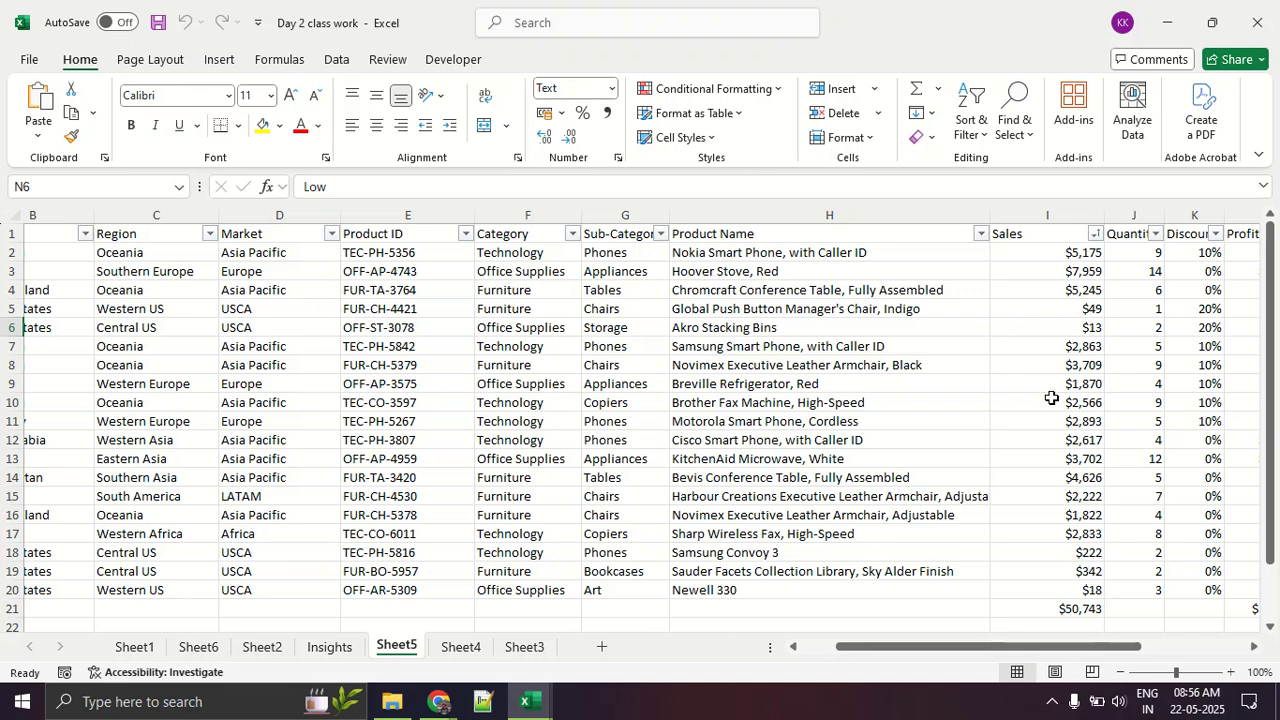
{"action": "left_click_drag", "start_coordinate": [1030, 236], "coordinate": [1032, 425]}
{"action": "left_click", "coordinate": [1033, 350]}
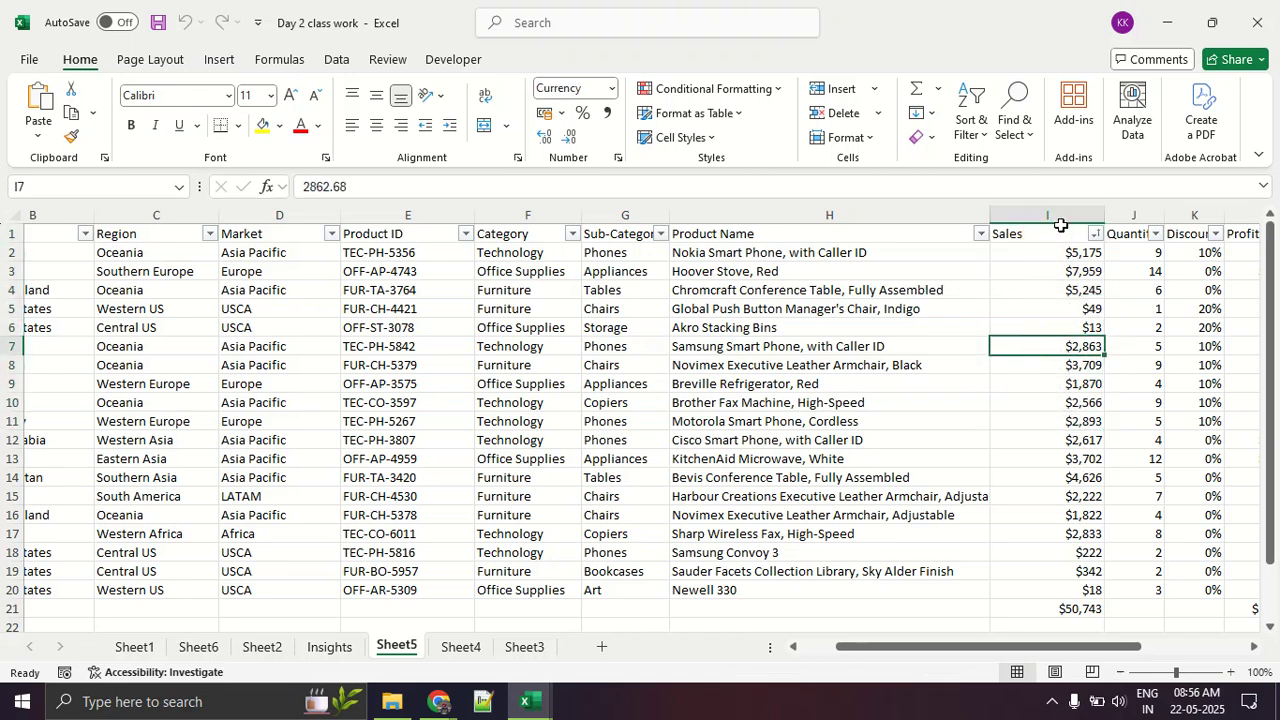
{"action": "left_click_drag", "start_coordinate": [1063, 252], "coordinate": [1072, 508]}
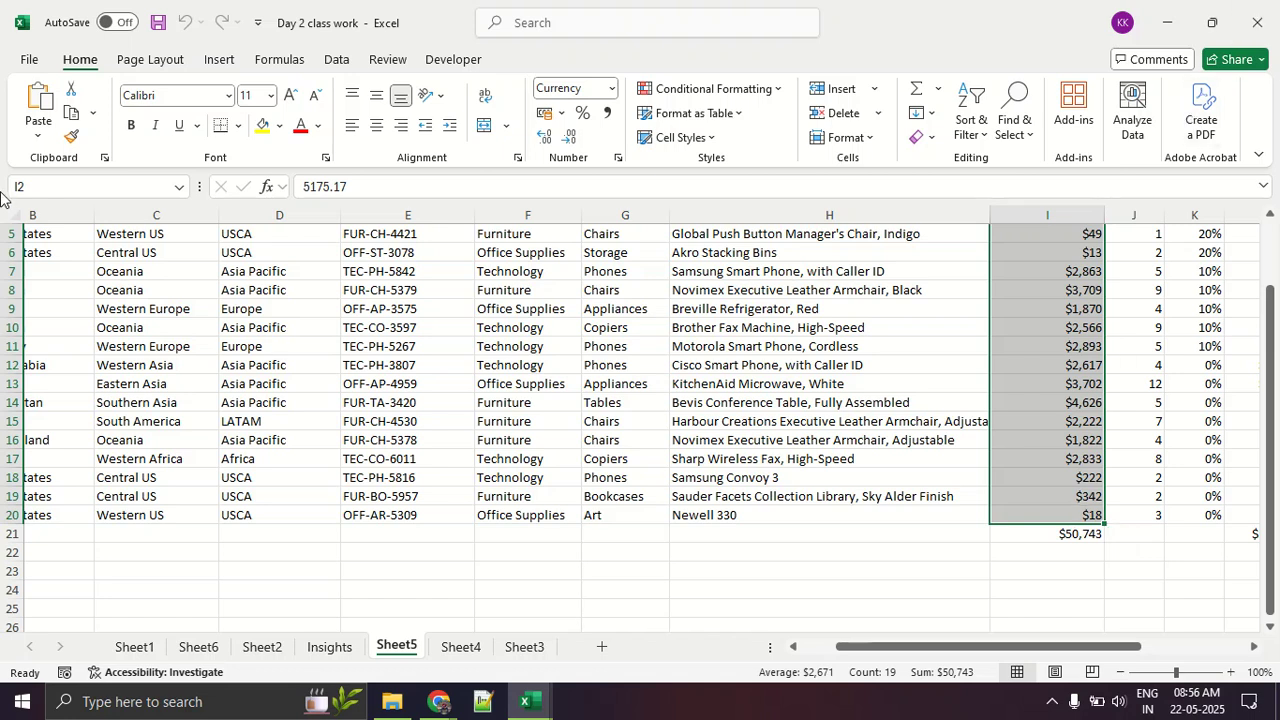
{"action": "left_click", "coordinate": [97, 64]}
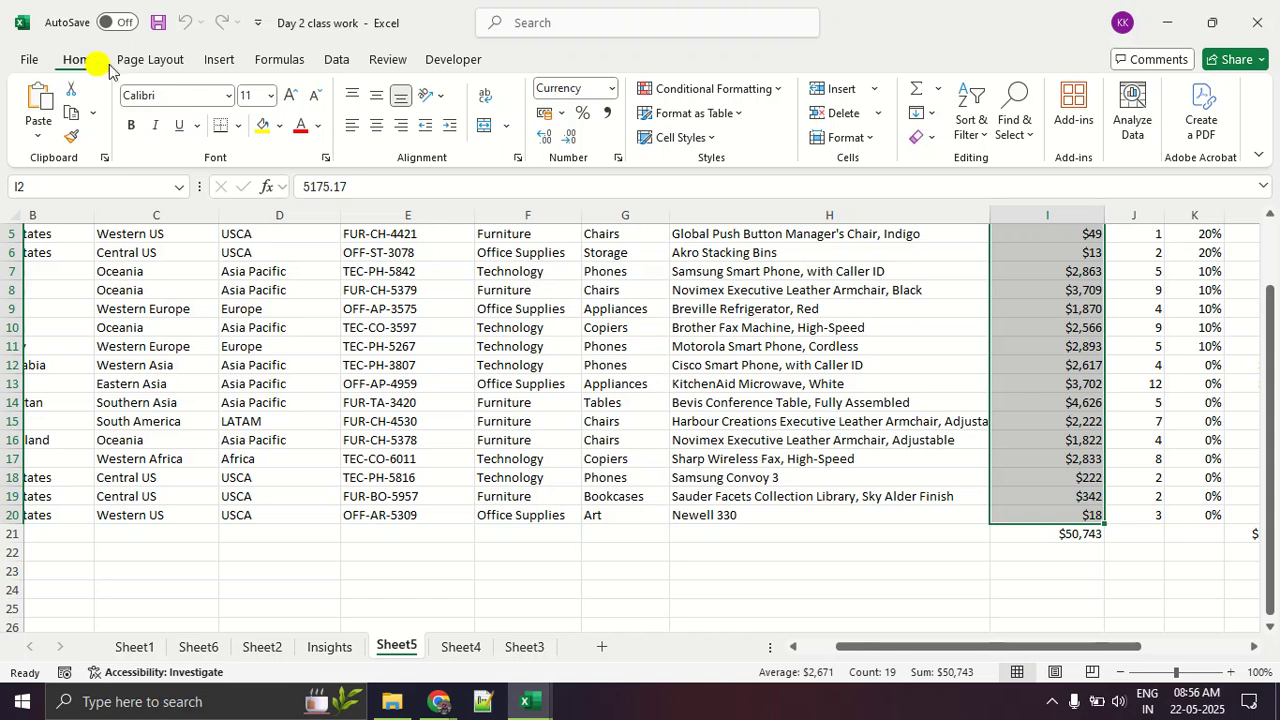
{"action": "left_click", "coordinate": [680, 88]}
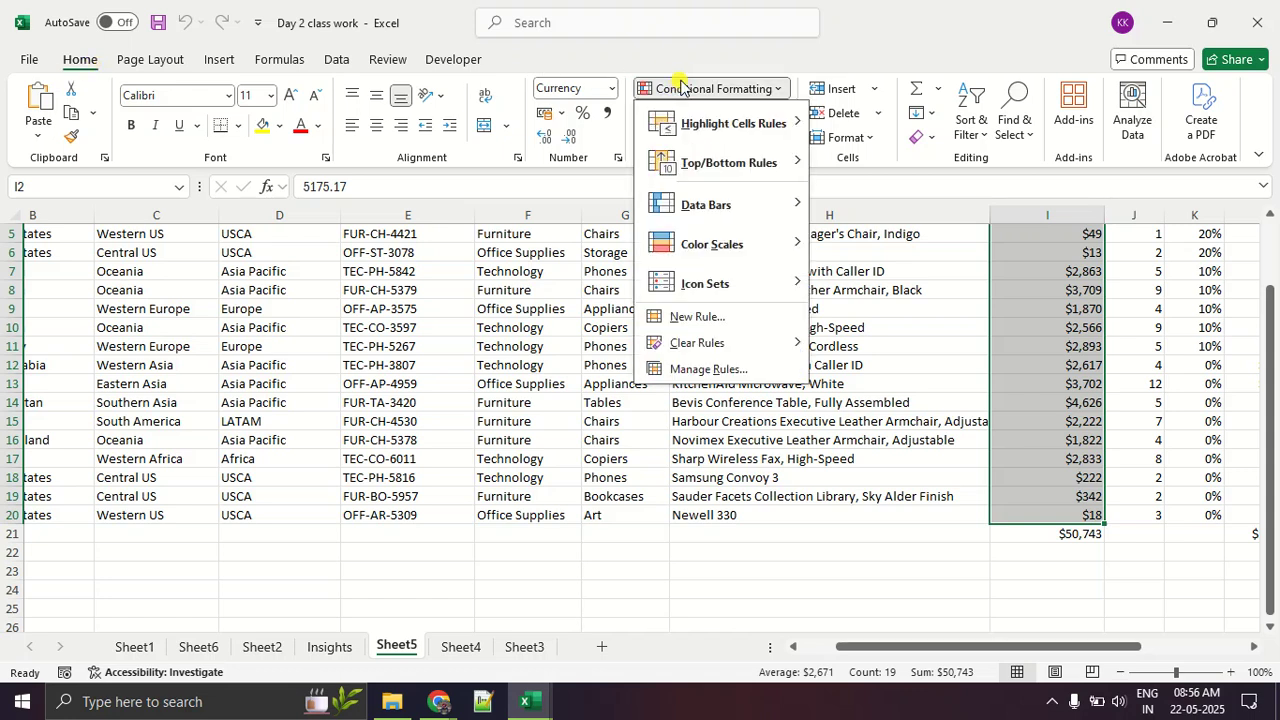
{"action": "mouse_move", "coordinate": [780, 163]}
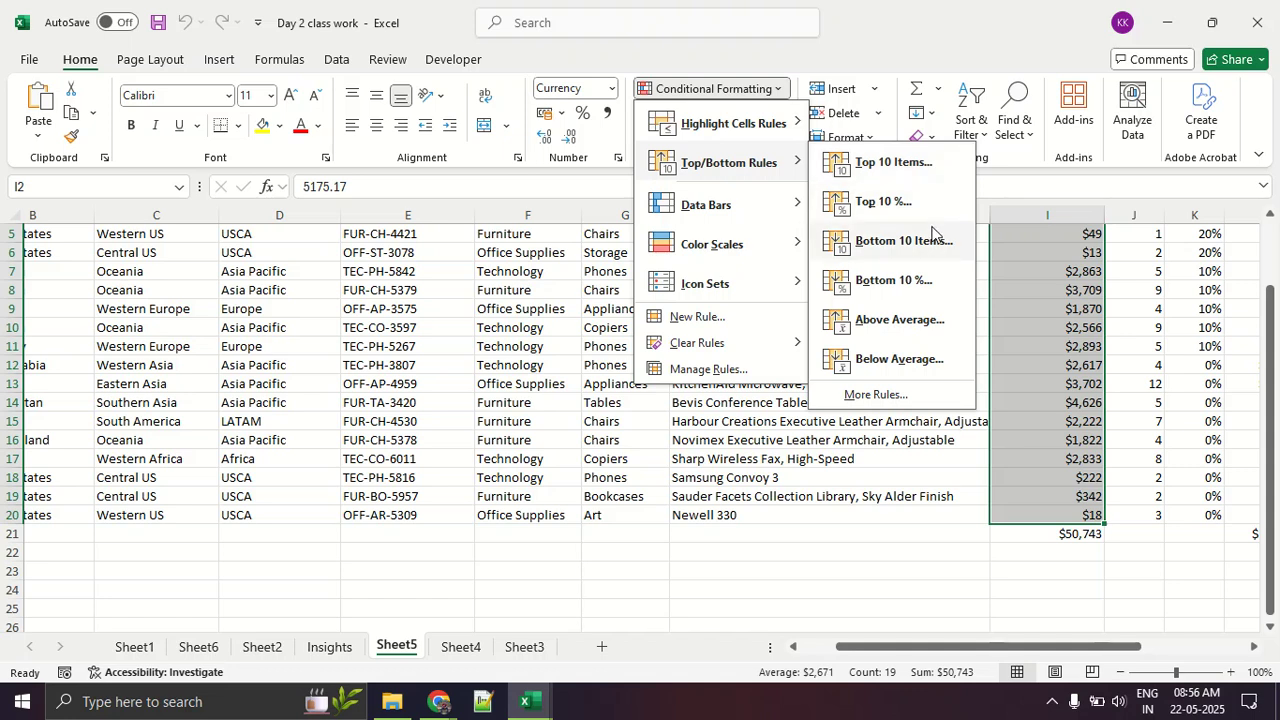
{"action": "left_click", "coordinate": [908, 166]}
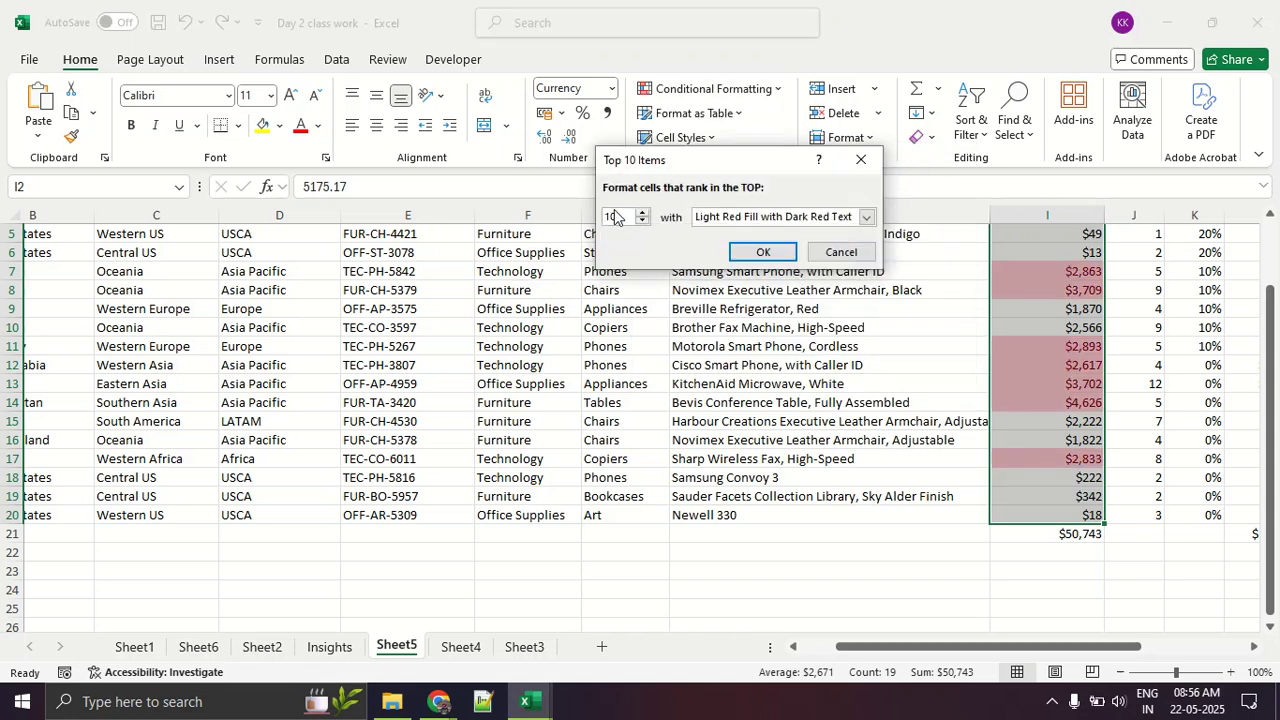
{"action": "double_click", "coordinate": [620, 212]}
{"action": "key", "text": "BackSpace"}
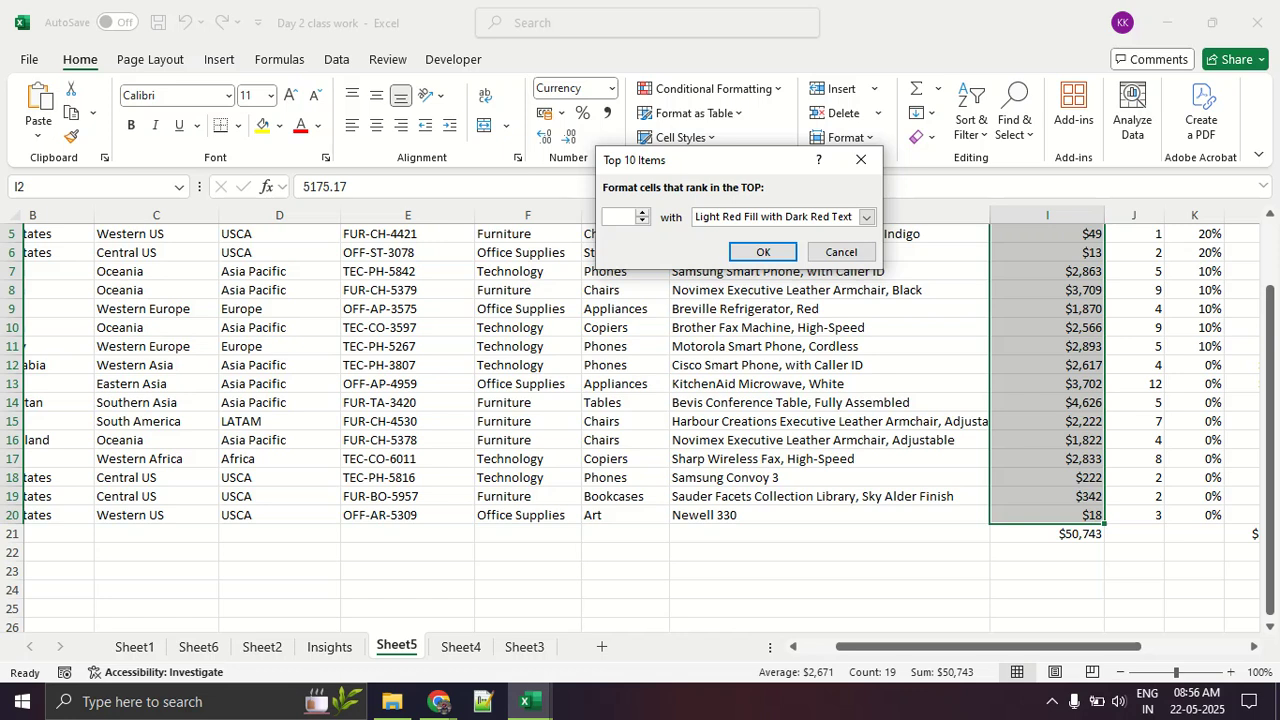
{"action": "type", "text": "5"}
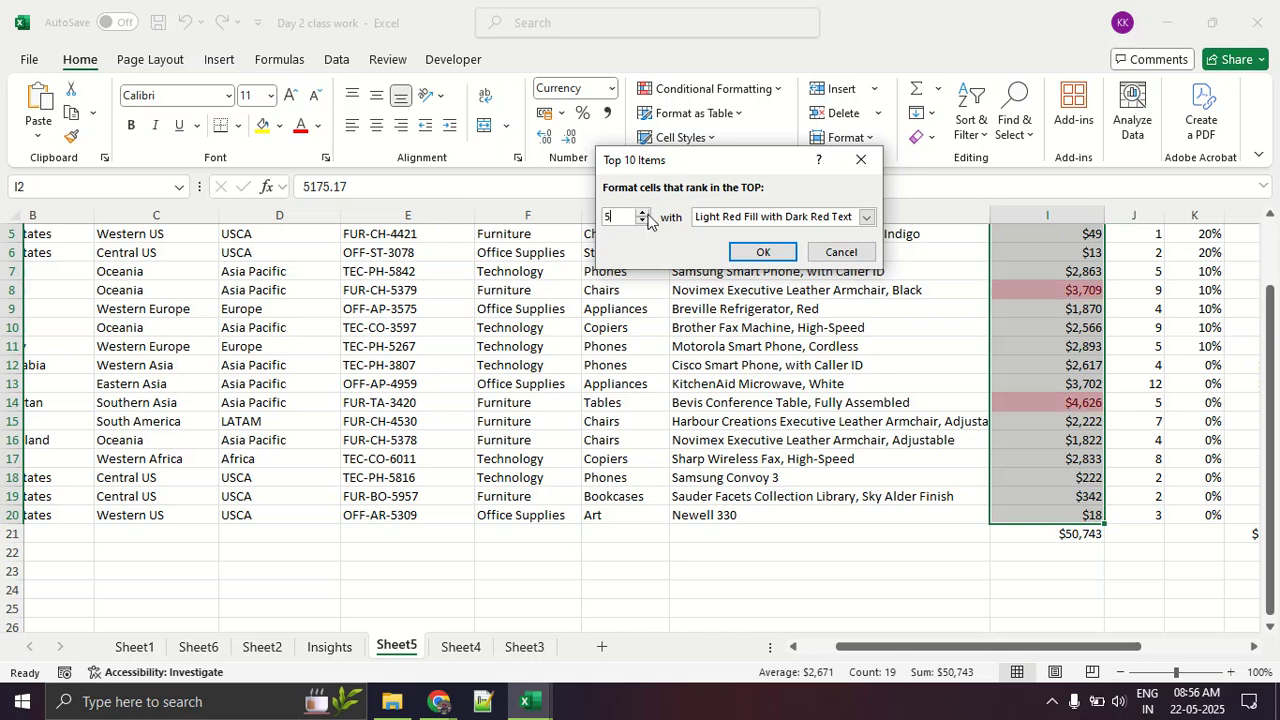
{"action": "left_click", "coordinate": [775, 217]}
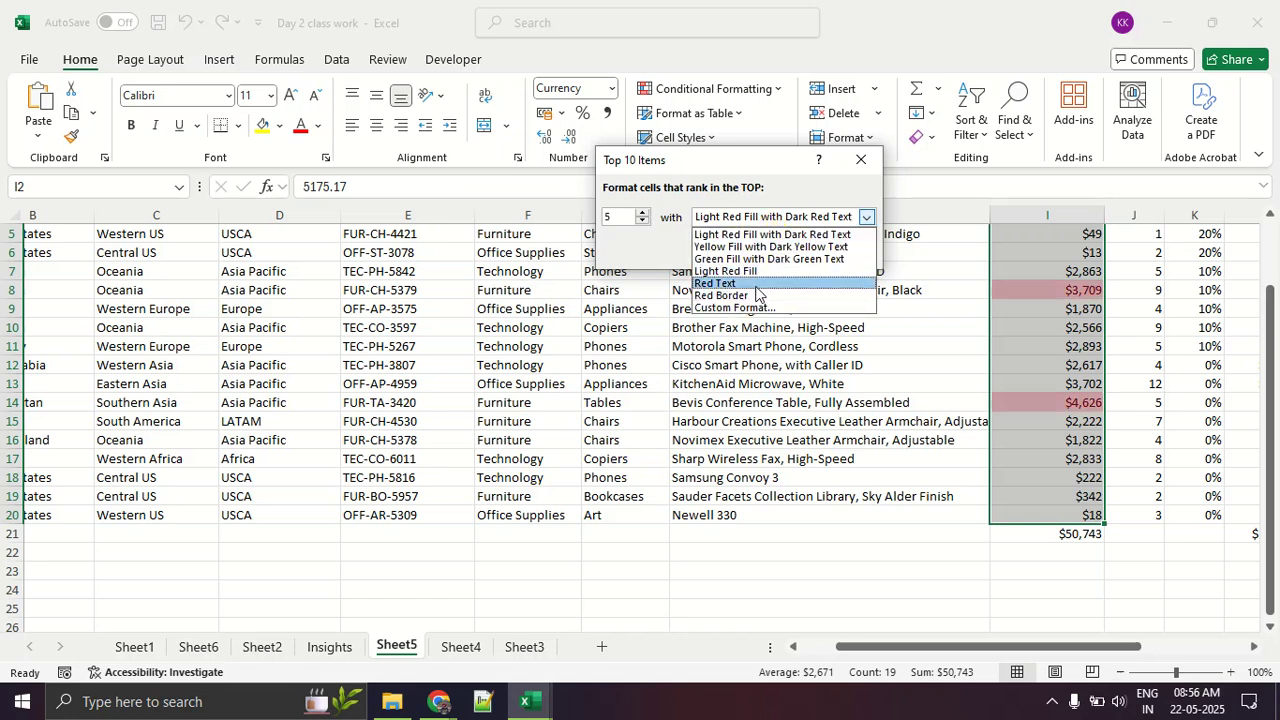
{"action": "left_click", "coordinate": [740, 271]}
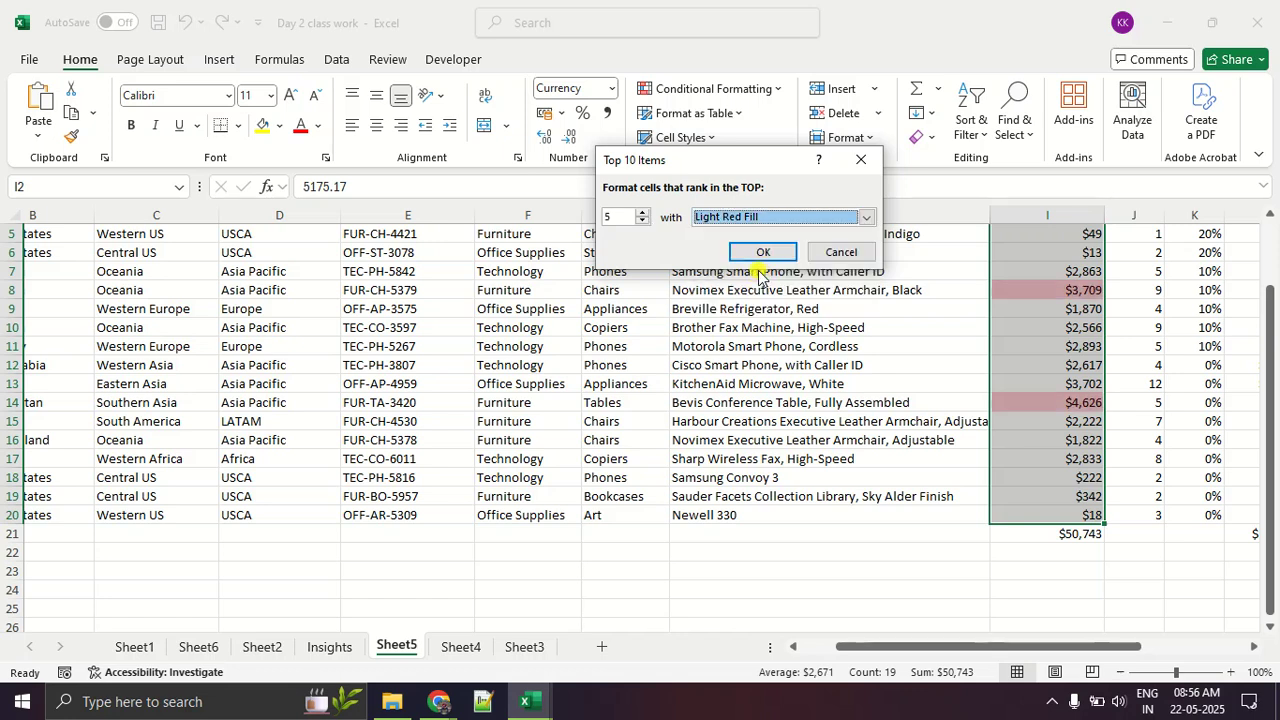
{"action": "left_click", "coordinate": [760, 216]}
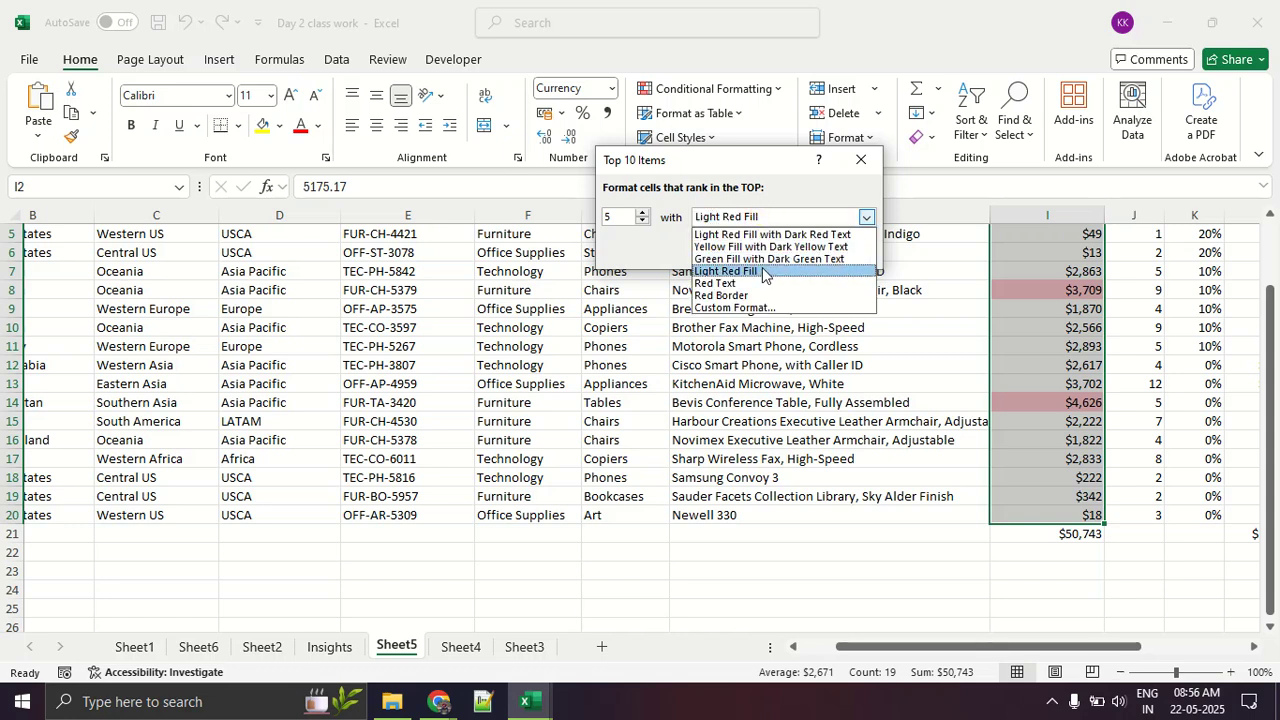
{"action": "left_click", "coordinate": [766, 259]}
{"action": "left_click", "coordinate": [752, 251]}
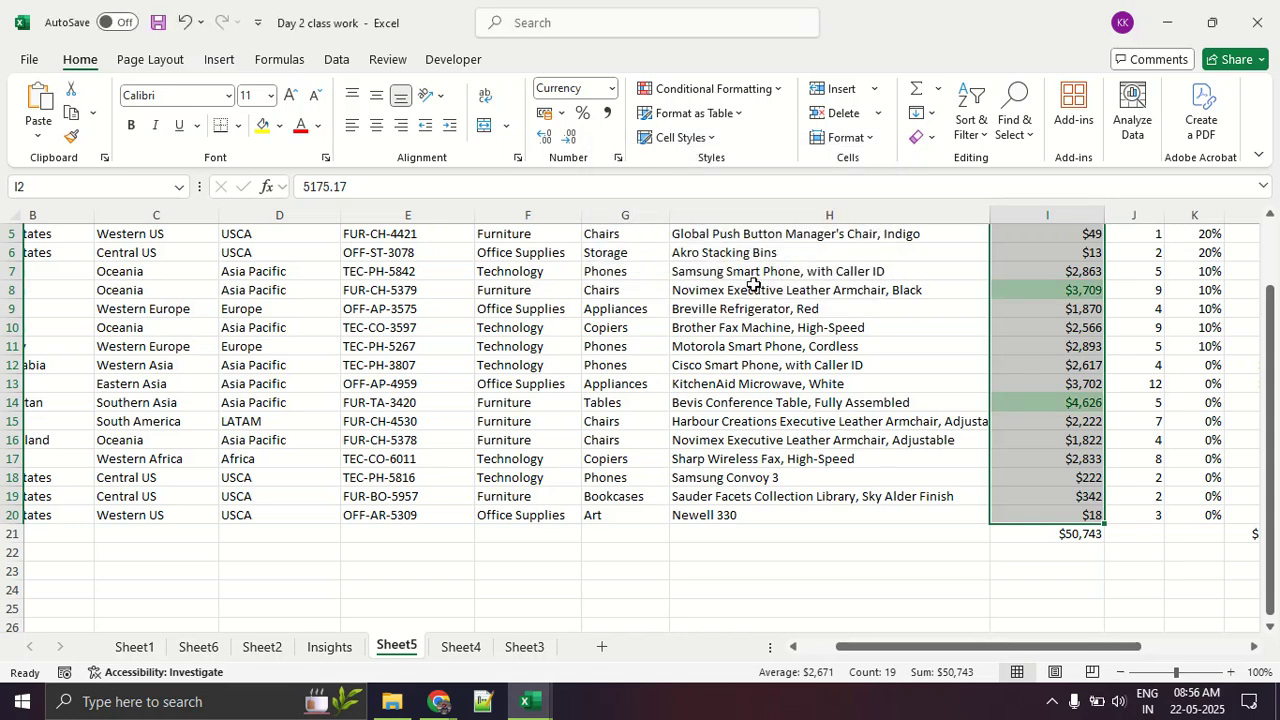
{"action": "left_click", "coordinate": [757, 364]}
{"action": "scroll", "coordinate": [760, 361], "scroll_direction": "up", "scroll_amount": 2}
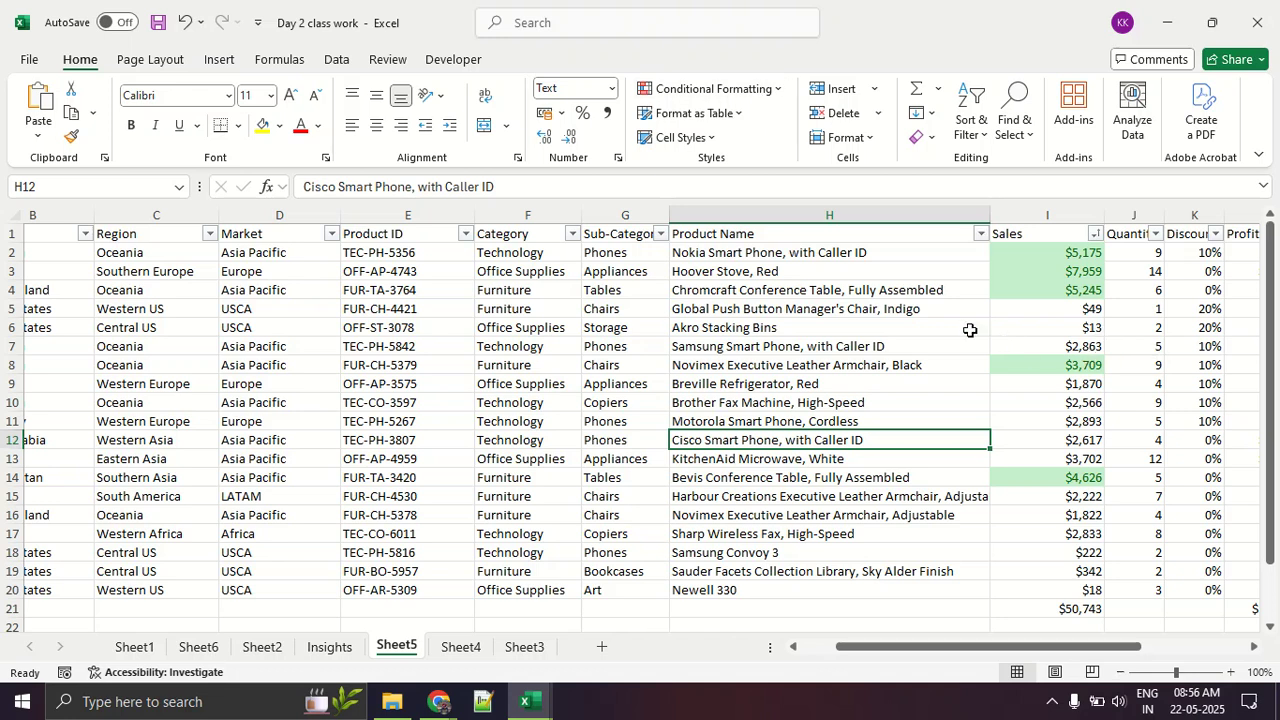
Step: Clear the conditional formatting rules from the entire sheet
{"action": "left_click", "coordinate": [714, 88]}
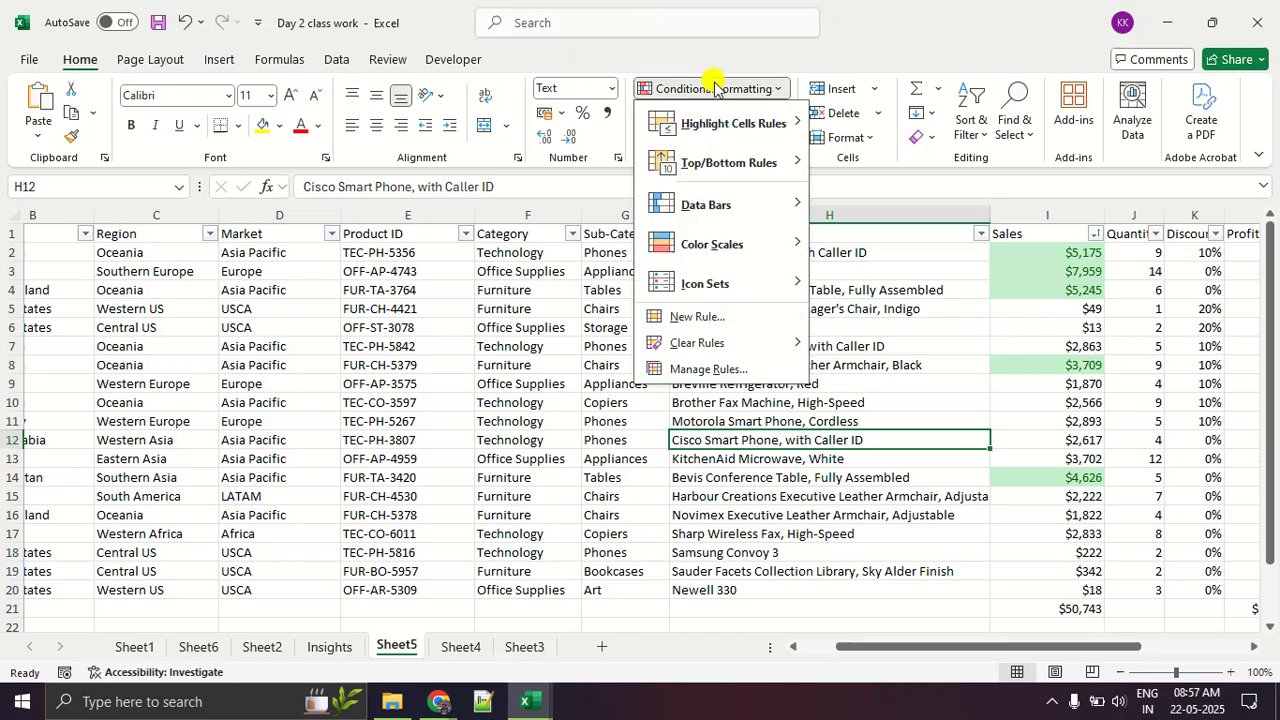
{"action": "mouse_move", "coordinate": [738, 348]}
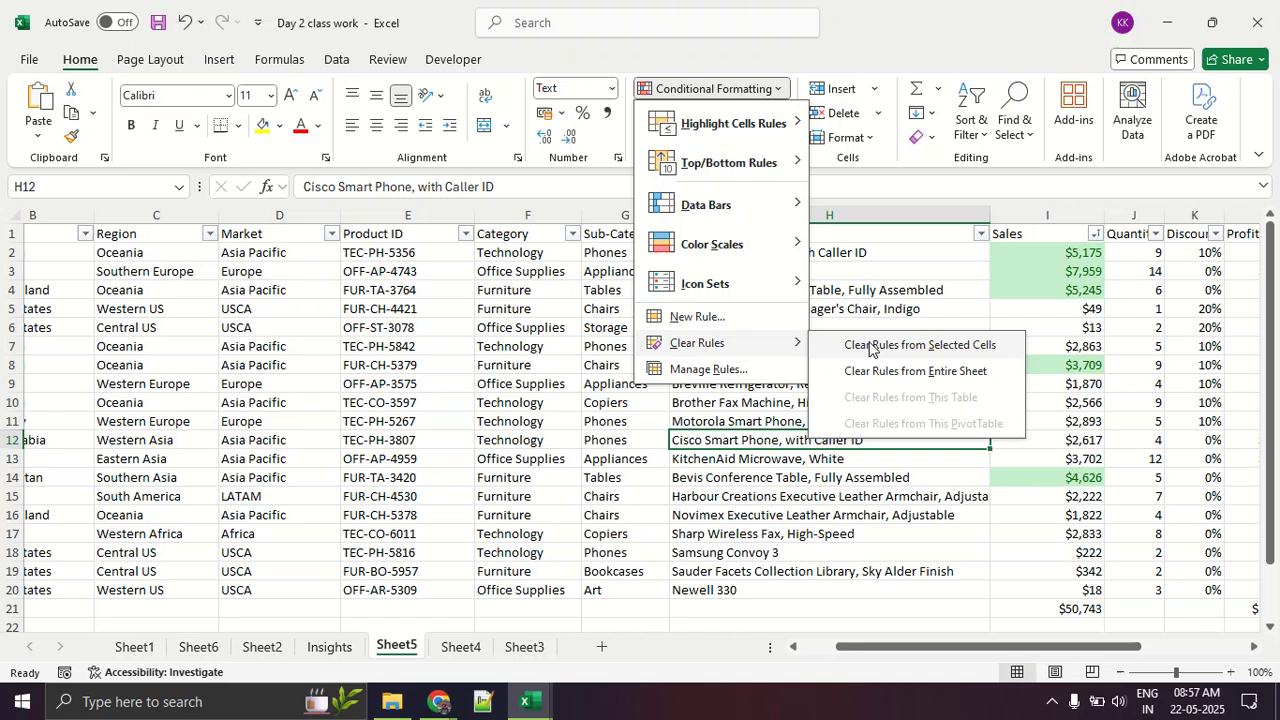
{"action": "left_click", "coordinate": [909, 369]}
Step: Apply a Greater Than 2000 highlight rule with Green Fill with Dark Green Text to the Product Name cell H12
{"action": "left_click", "coordinate": [692, 88]}
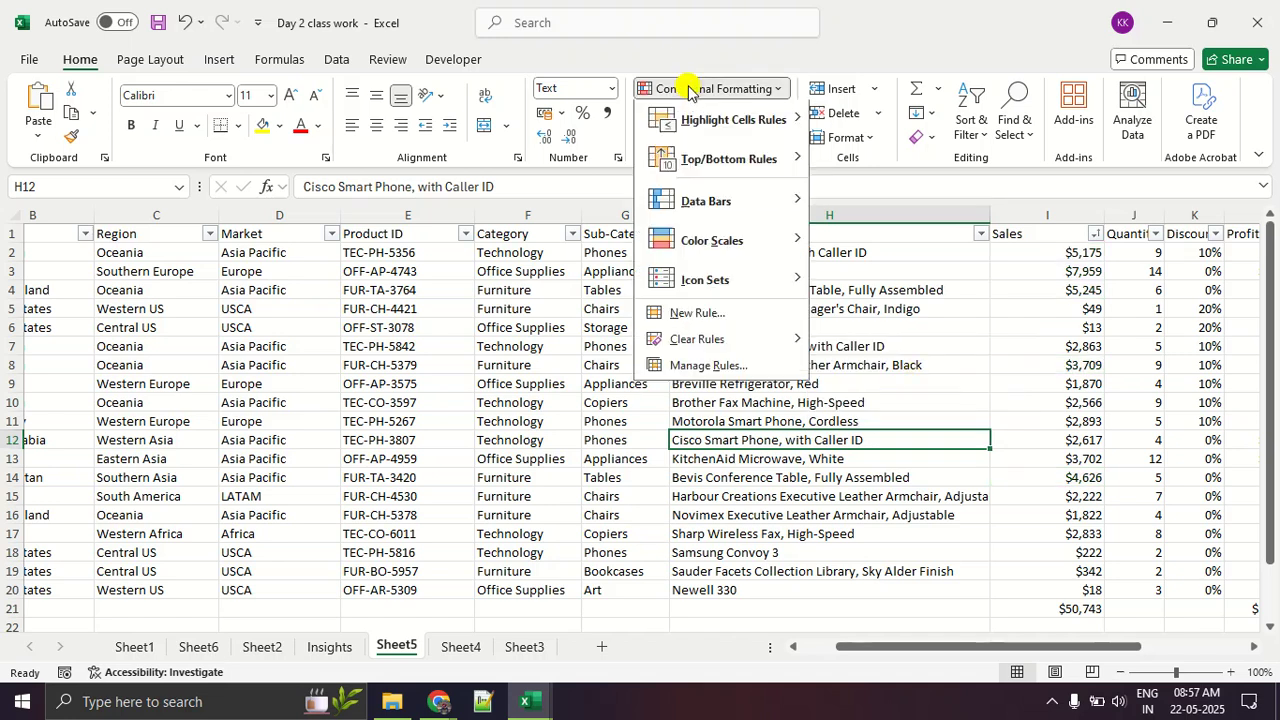
{"action": "mouse_move", "coordinate": [702, 126]}
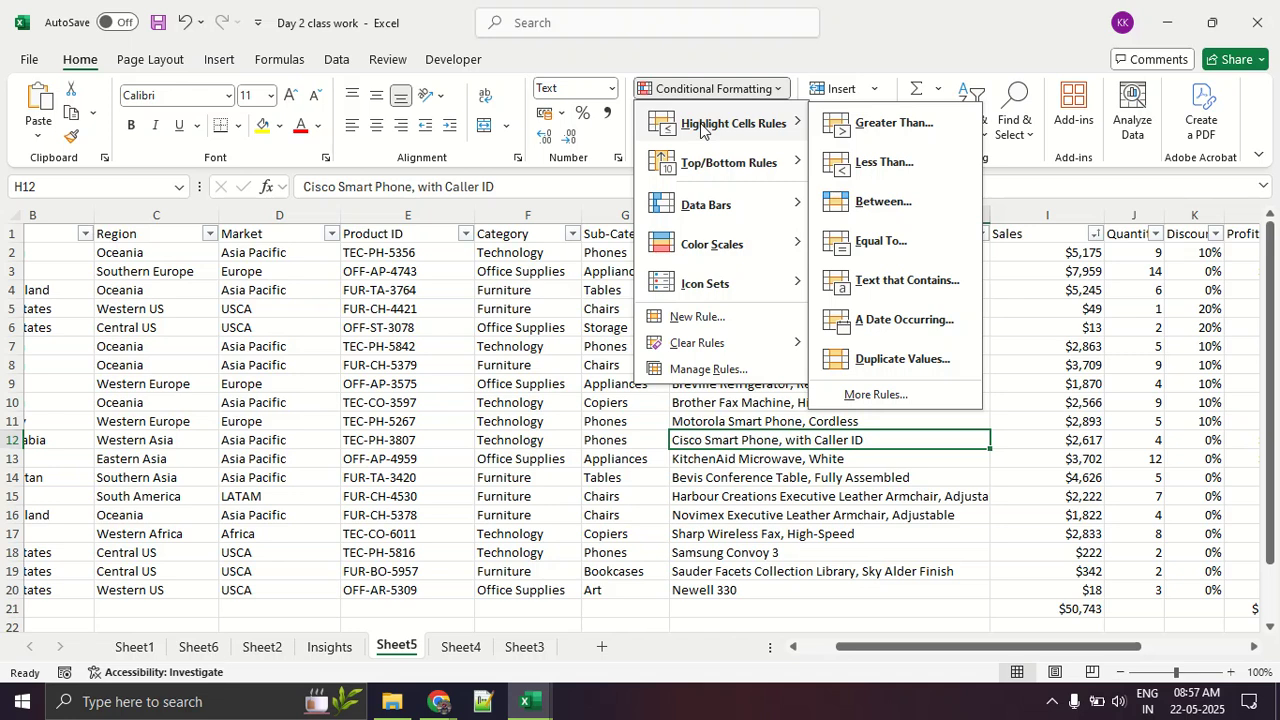
{"action": "left_click", "coordinate": [897, 125]}
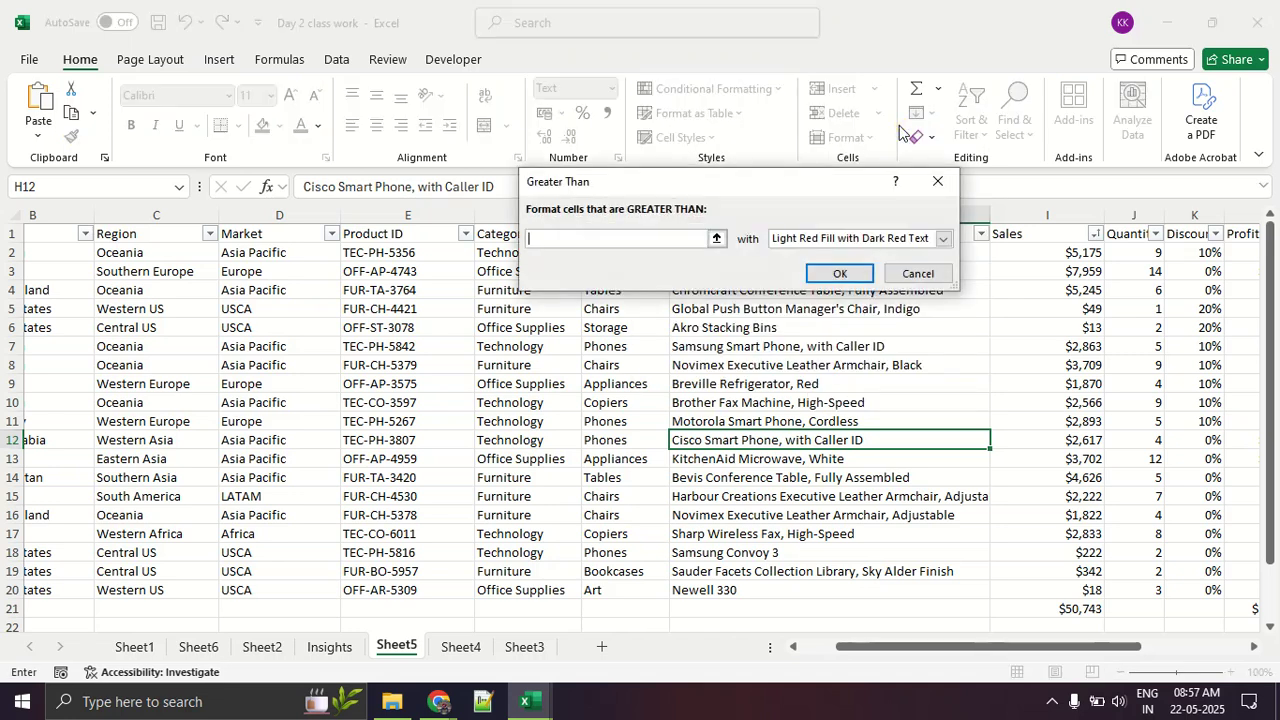
{"action": "type", "text": "2000"}
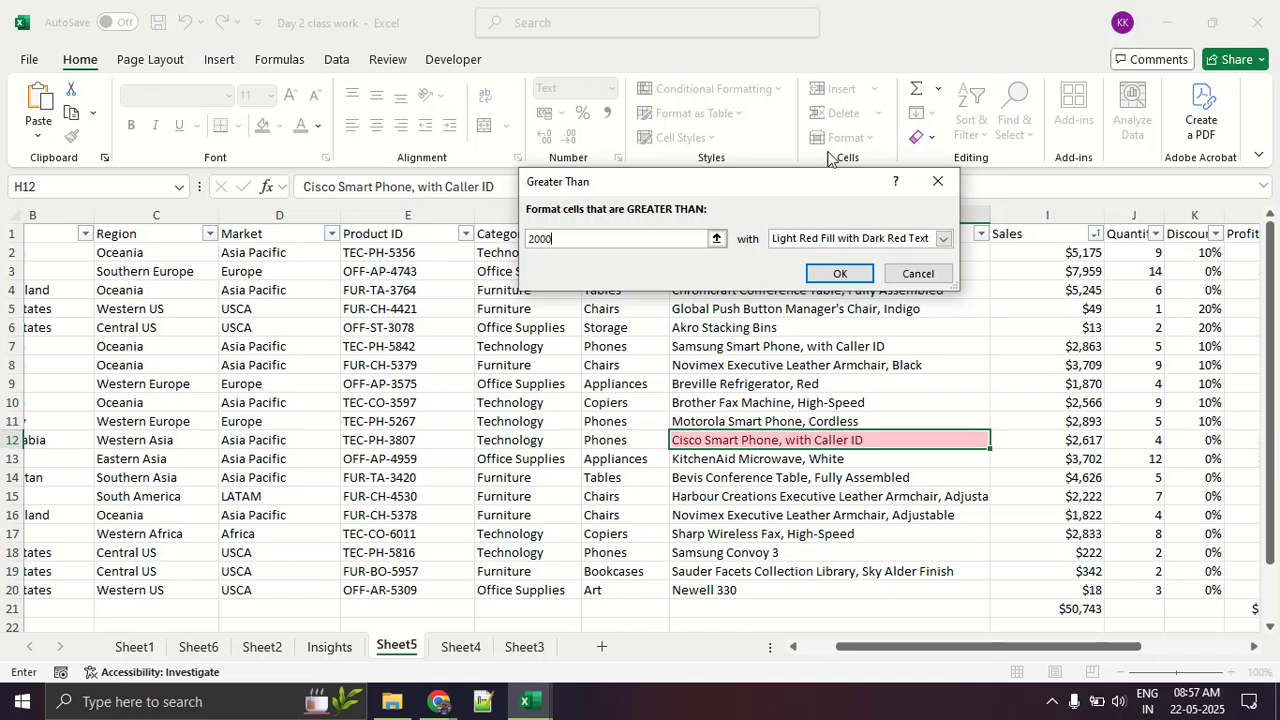
{"action": "left_click", "coordinate": [810, 240]}
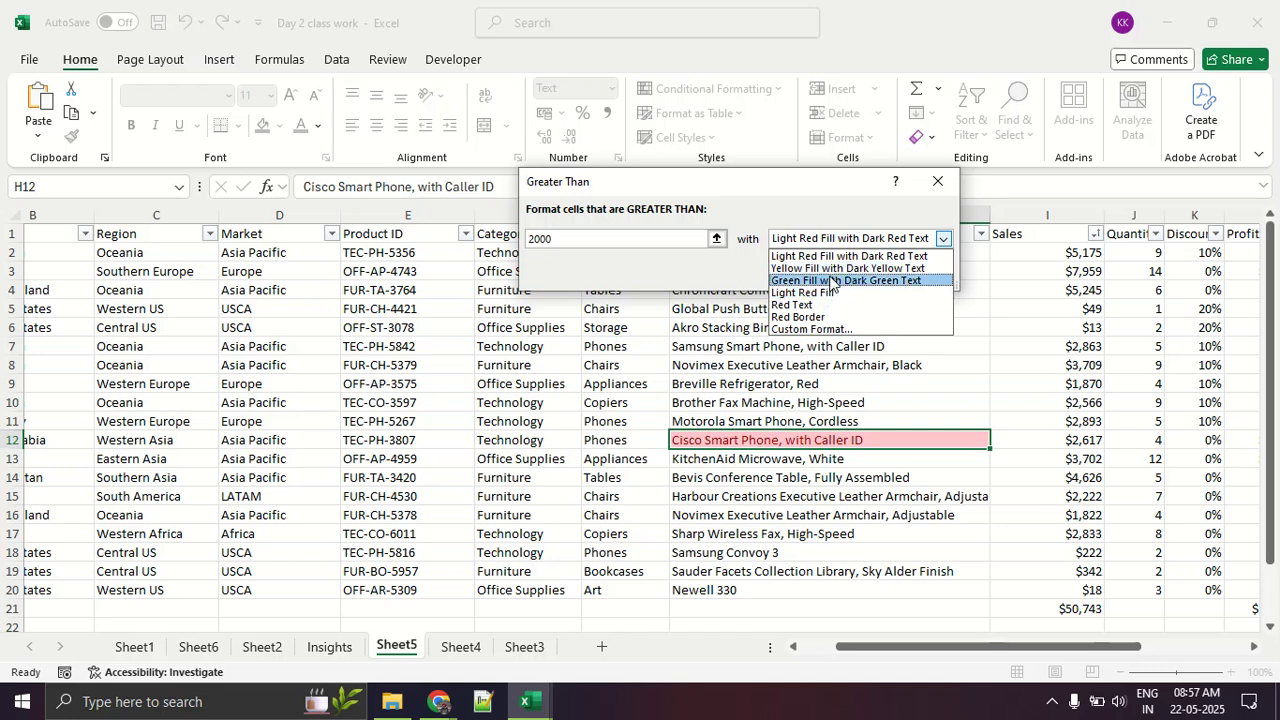
{"action": "left_click", "coordinate": [833, 280]}
{"action": "left_click", "coordinate": [835, 273]}
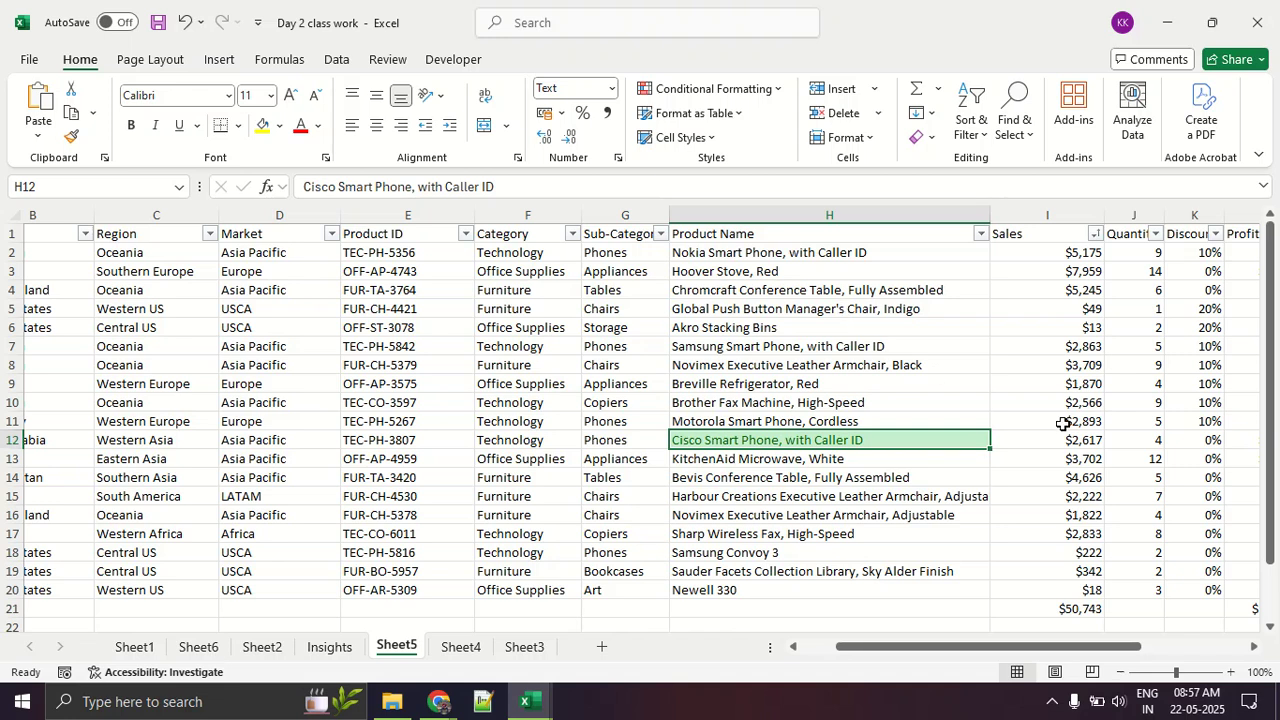
Step: Highlight Sales values greater than 2000 in I2:I20 with Green Fill with Dark Green Text
{"action": "left_click", "coordinate": [1126, 371]}
{"action": "left_click_drag", "start_coordinate": [1080, 252], "coordinate": [1084, 536]}
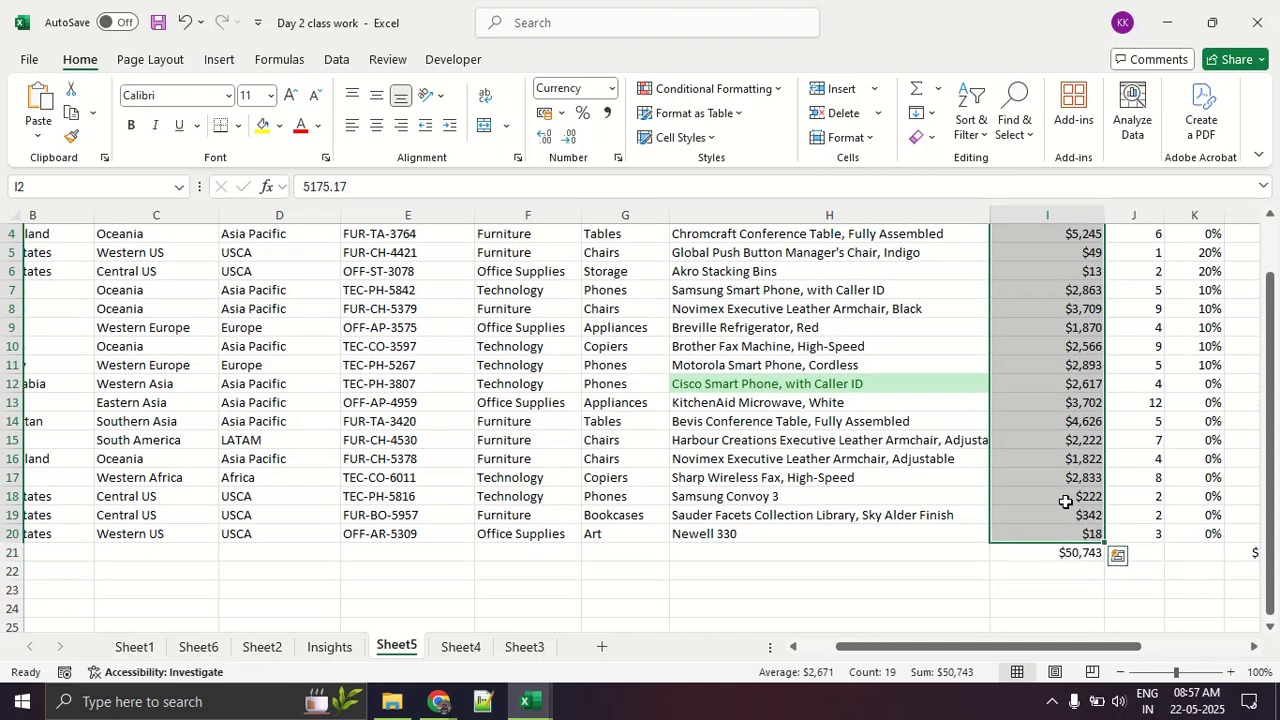
{"action": "left_click", "coordinate": [668, 88]}
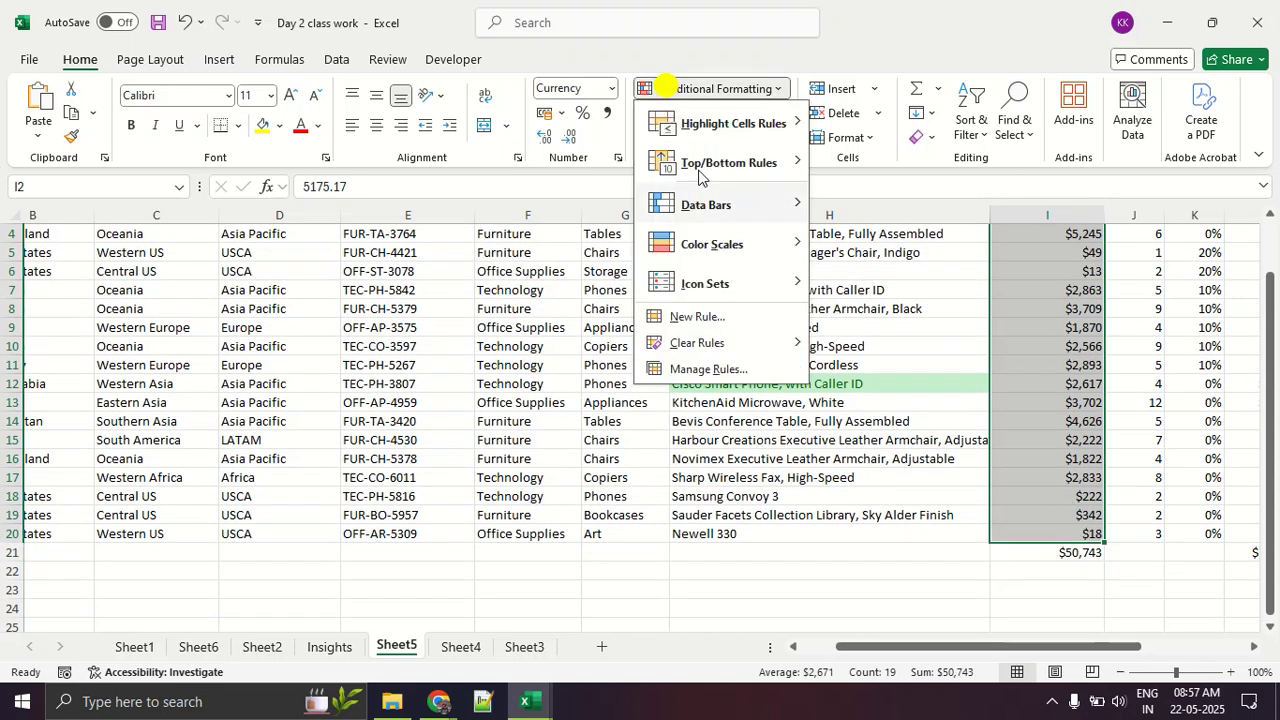
{"action": "mouse_move", "coordinate": [751, 127]}
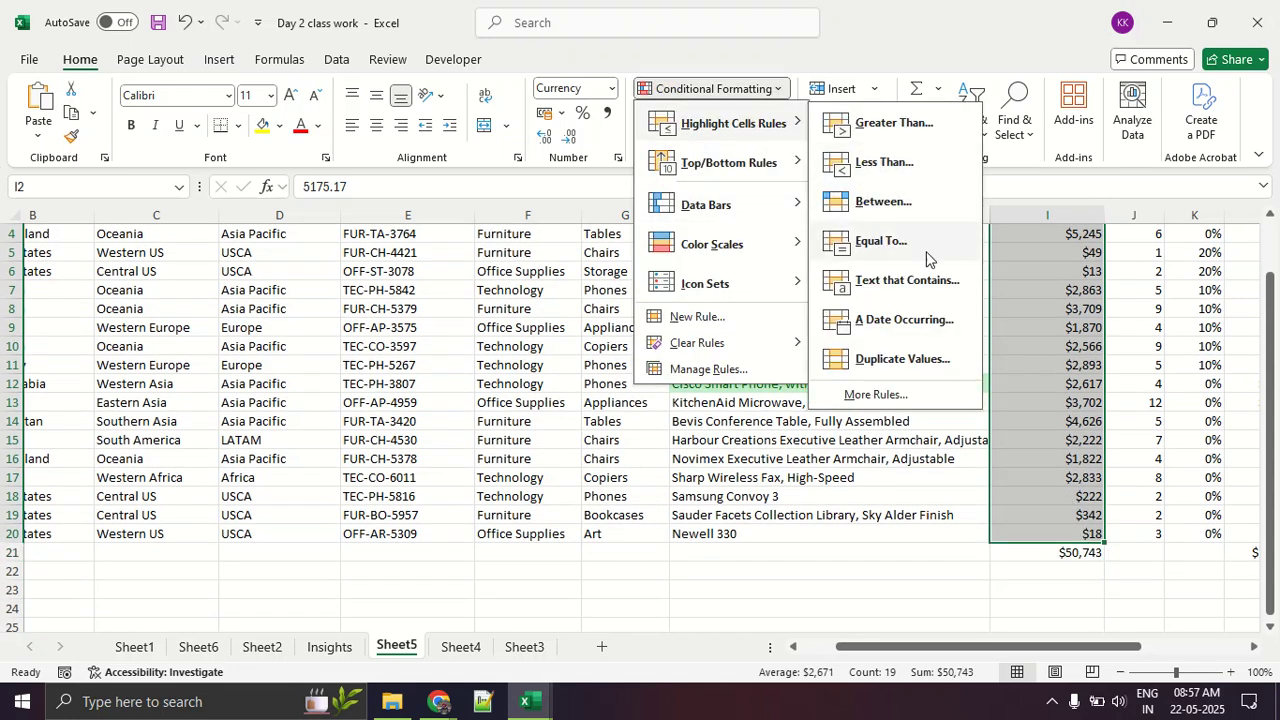
{"action": "left_click", "coordinate": [906, 130]}
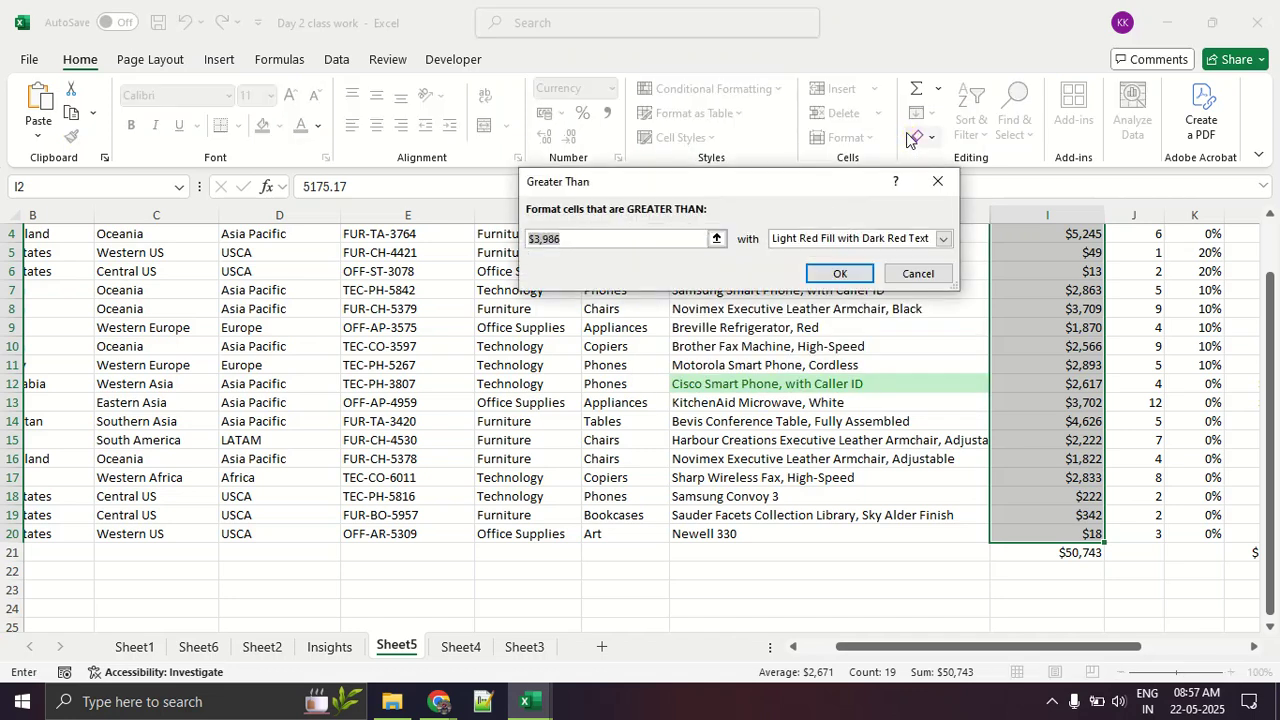
{"action": "key", "text": "BackSpace"}
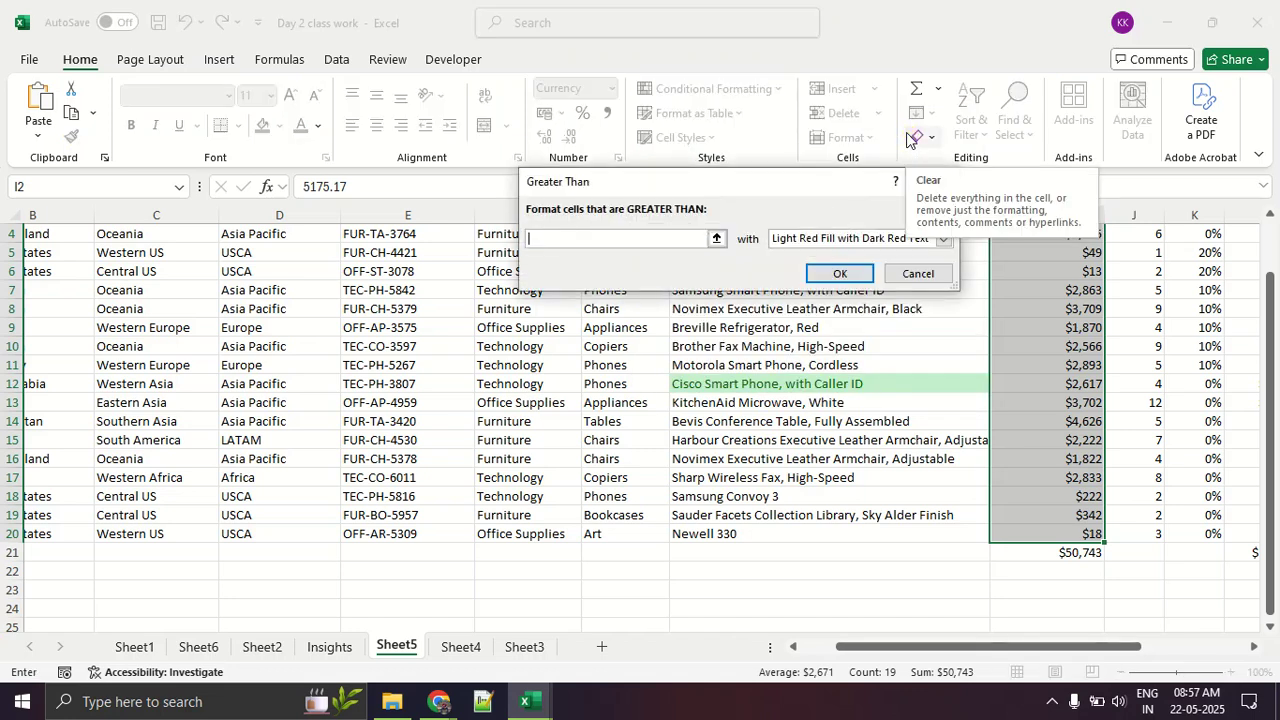
{"action": "type", "text": "2000"}
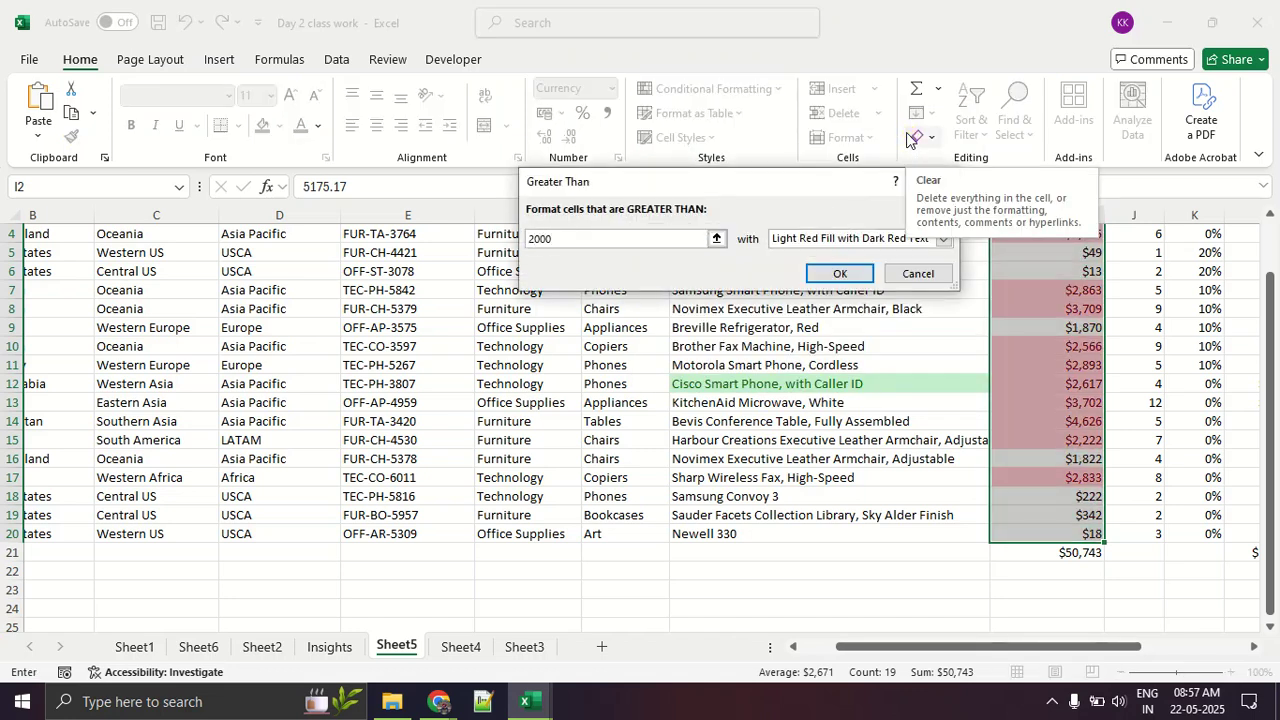
{"action": "left_click", "coordinate": [812, 240]}
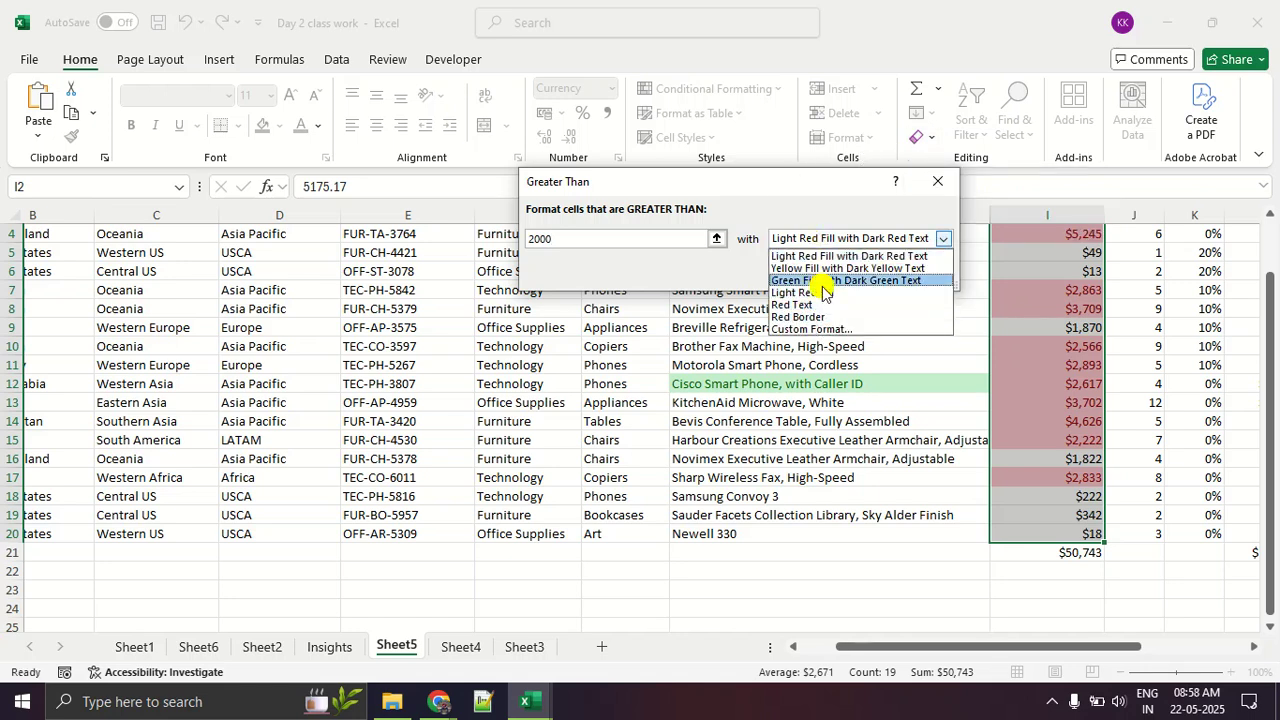
{"action": "left_click", "coordinate": [820, 280]}
{"action": "left_click", "coordinate": [838, 274]}
{"action": "left_click", "coordinate": [848, 438]}
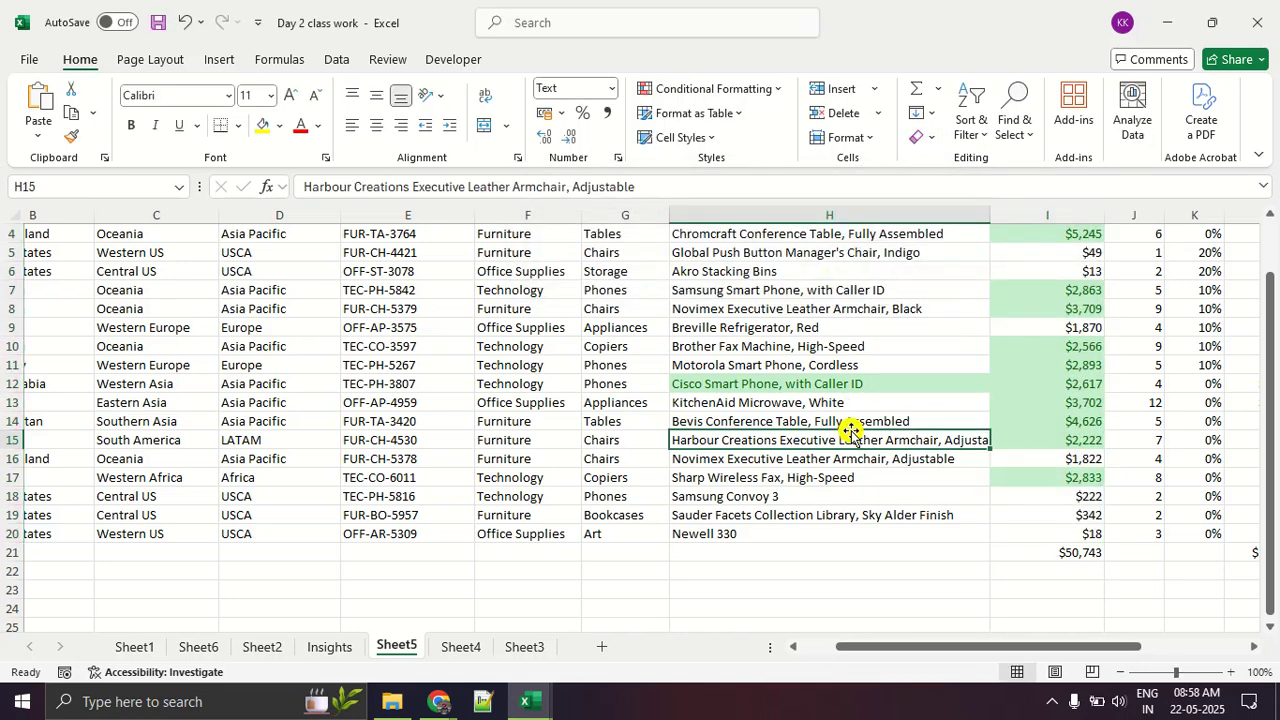
{"action": "scroll", "coordinate": [1116, 364], "scroll_direction": "up", "scroll_amount": 1}
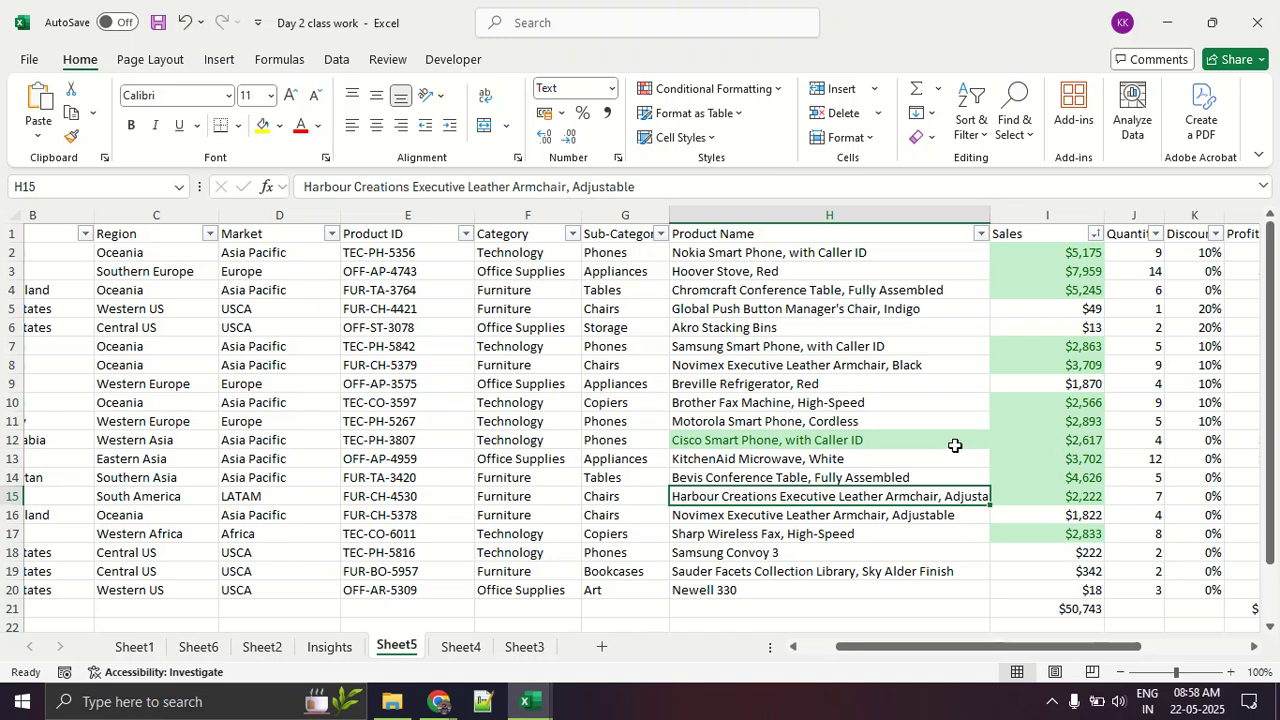
Step: Highlight Profit values less than 0 in L2:L20 with a light red fill and dark red text using a Less Than rule
{"action": "left_click", "coordinate": [757, 95]}
{"action": "mouse_move", "coordinate": [768, 137]}
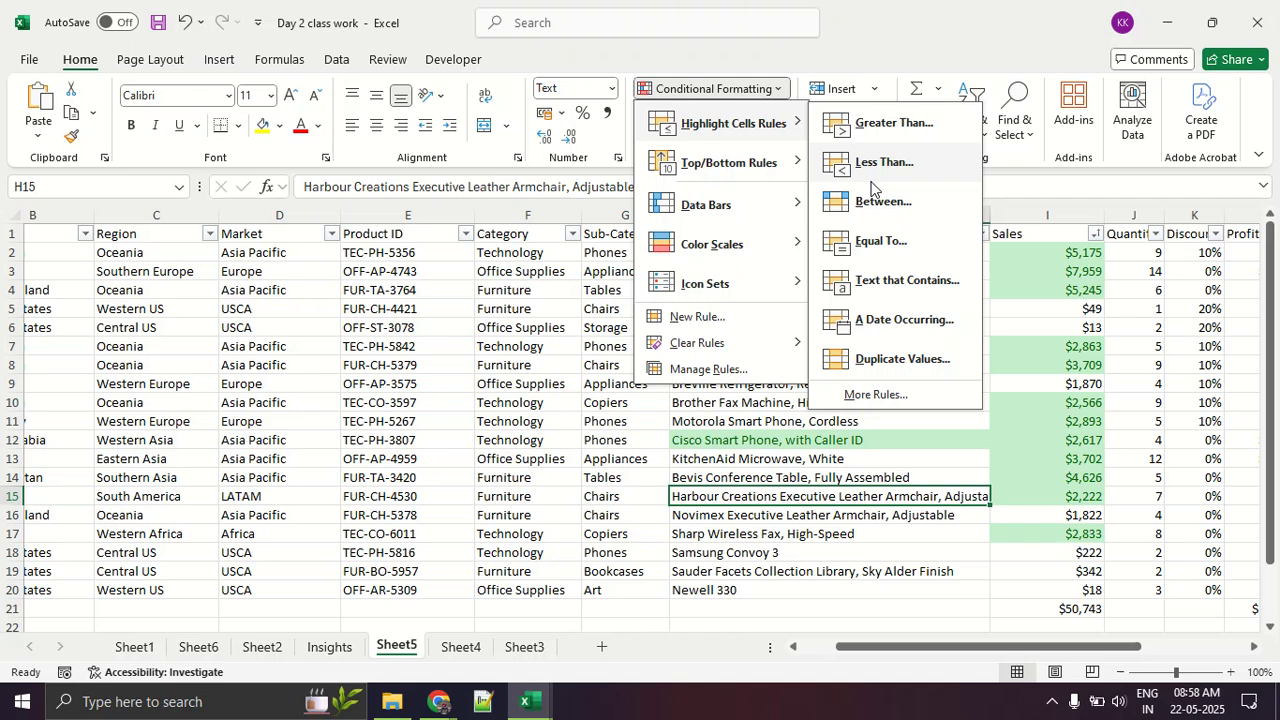
{"action": "left_click", "coordinate": [1185, 552]}
{"action": "left_click_drag", "start_coordinate": [1133, 648], "coordinate": [1235, 647]}
{"action": "left_click_drag", "start_coordinate": [874, 248], "coordinate": [889, 590]}
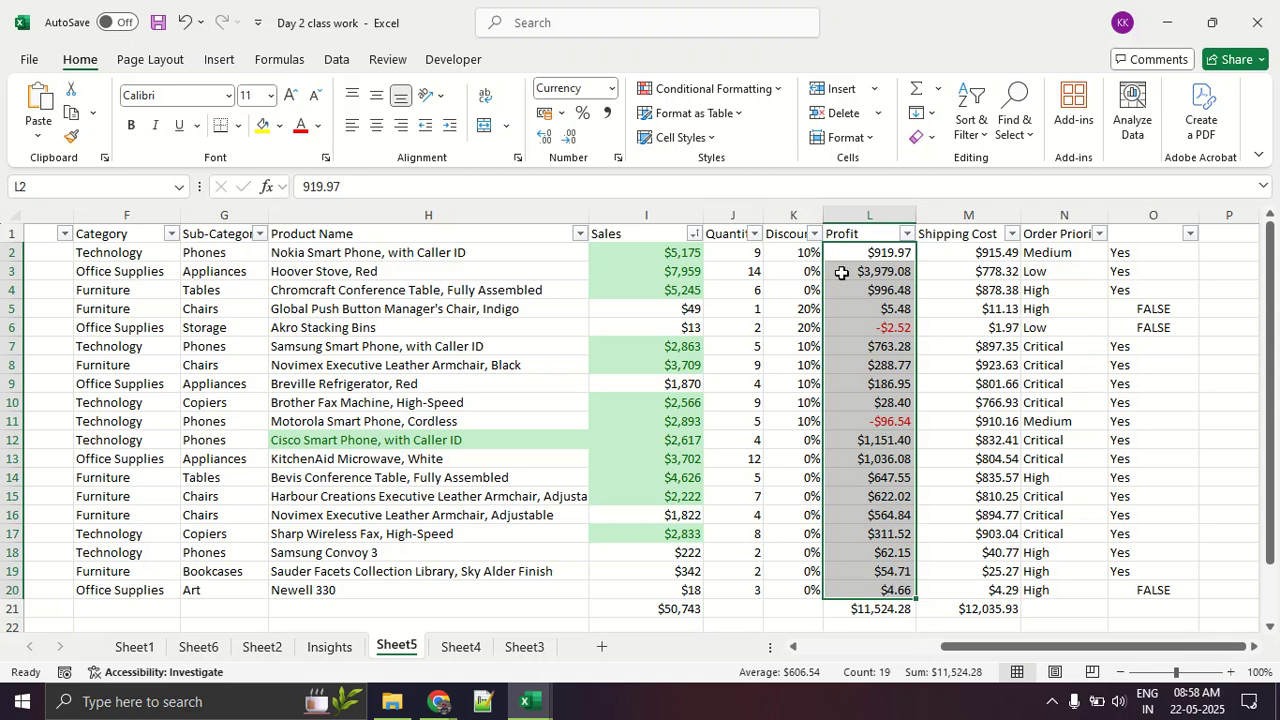
{"action": "left_click", "coordinate": [729, 88]}
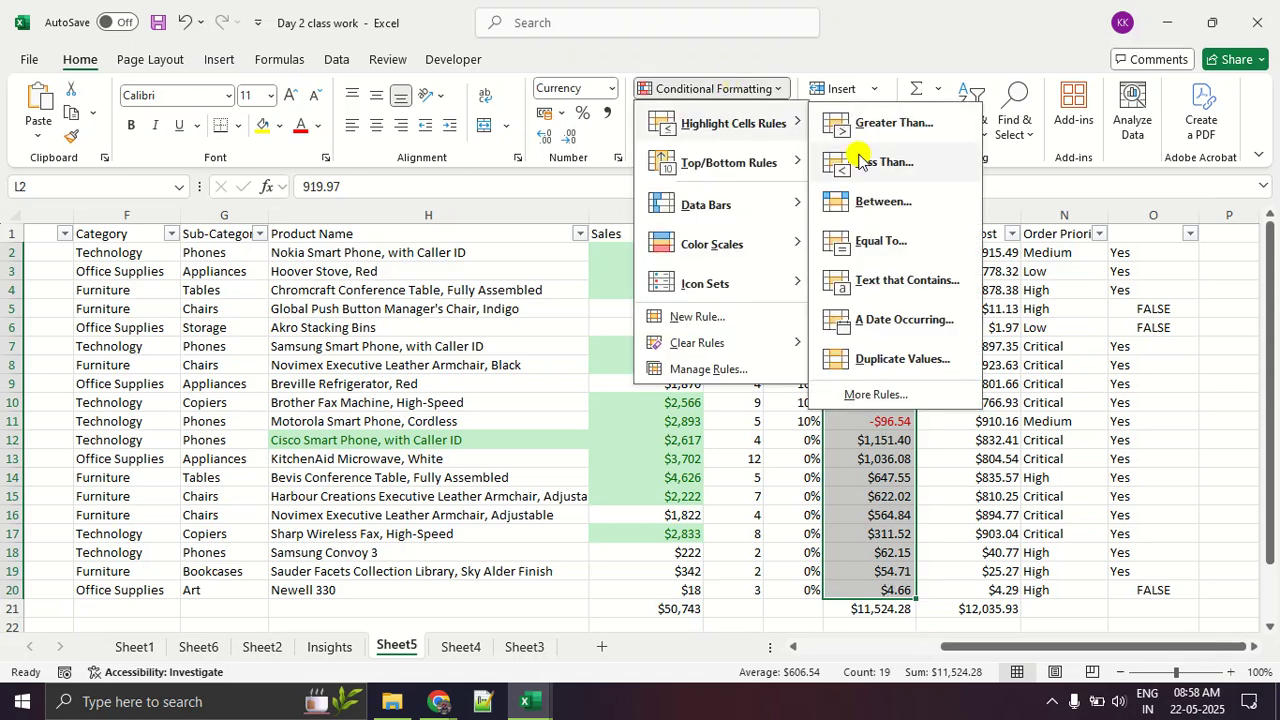
{"action": "left_click", "coordinate": [862, 162]}
{"action": "type", "text": "0"}
{"action": "left_click", "coordinate": [828, 271]}
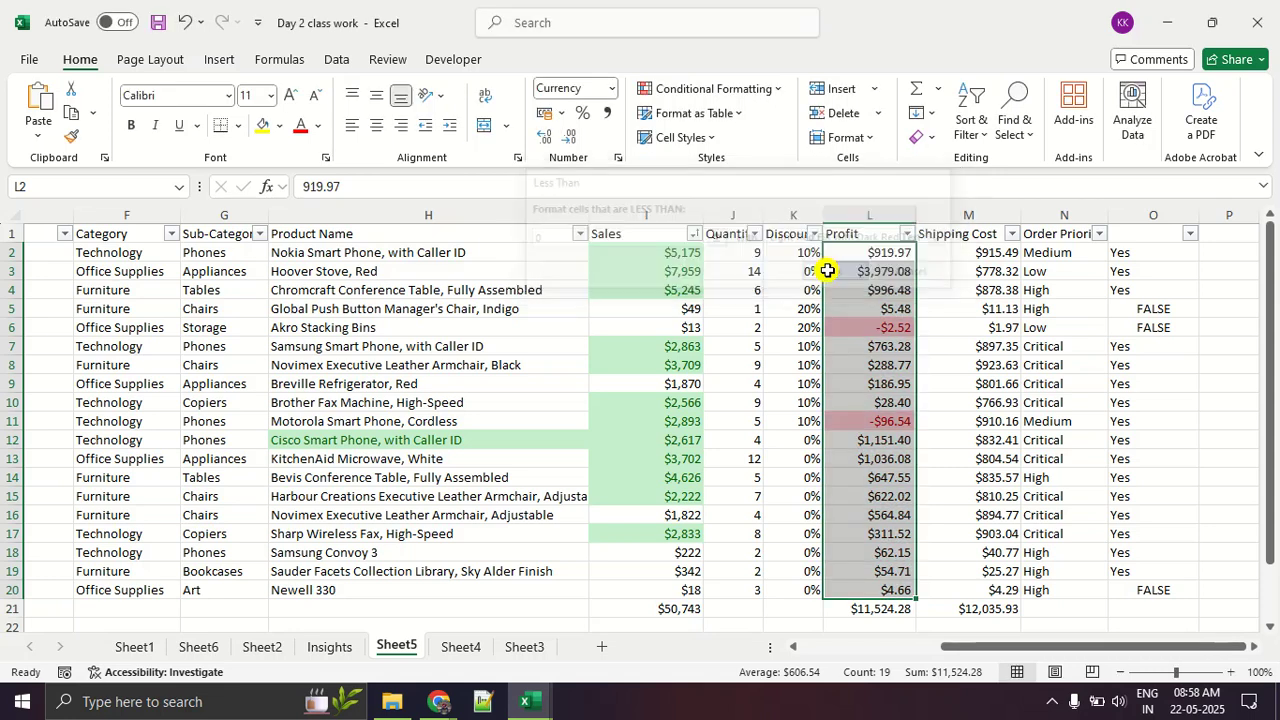
{"action": "left_click", "coordinate": [857, 458]}
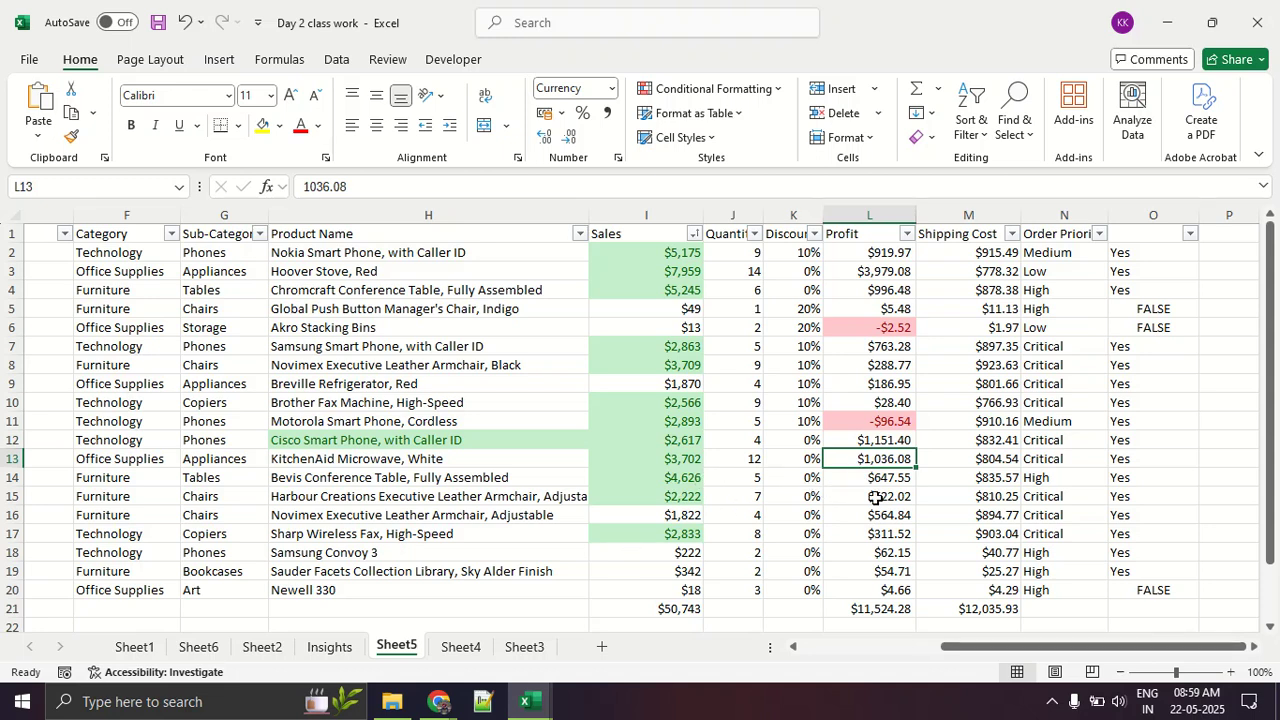
{"action": "left_click", "coordinate": [1037, 662]}
{"action": "left_click", "coordinate": [755, 90]}
{"action": "left_click", "coordinate": [748, 133]}
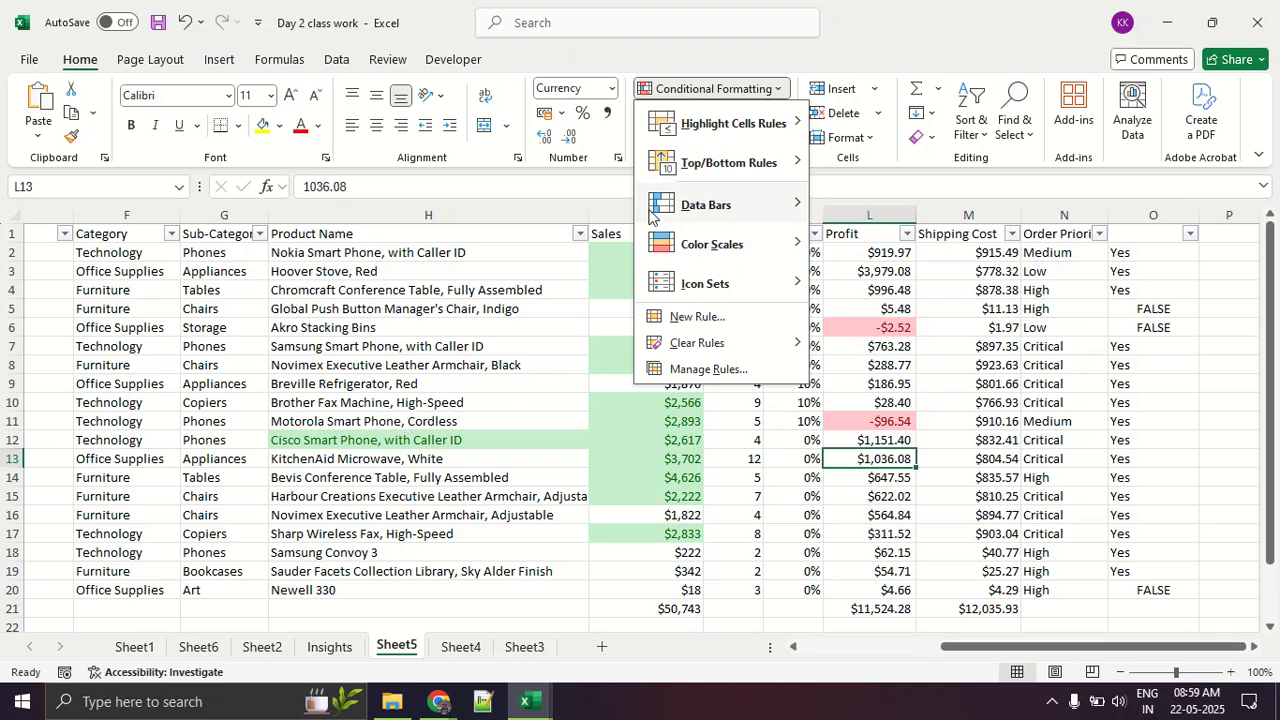
{"action": "mouse_move", "coordinate": [730, 133]}
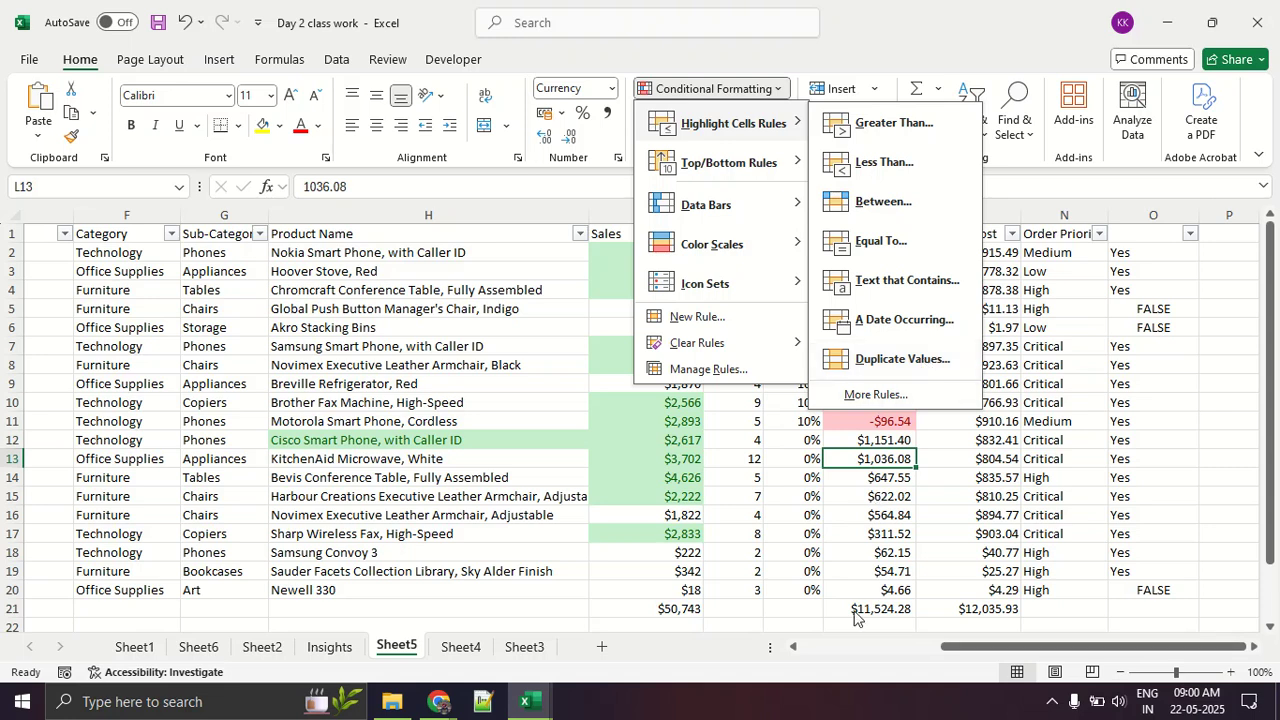
{"action": "left_click", "coordinate": [777, 544]}
Step: Highlight duplicate Quantity values in J2:J20 with Light Red Fill with Dark Red Text using a Duplicate Values rule
{"action": "left_click", "coordinate": [743, 236]}
{"action": "left_click", "coordinate": [745, 267]}
{"action": "left_click_drag", "start_coordinate": [748, 254], "coordinate": [751, 555]}
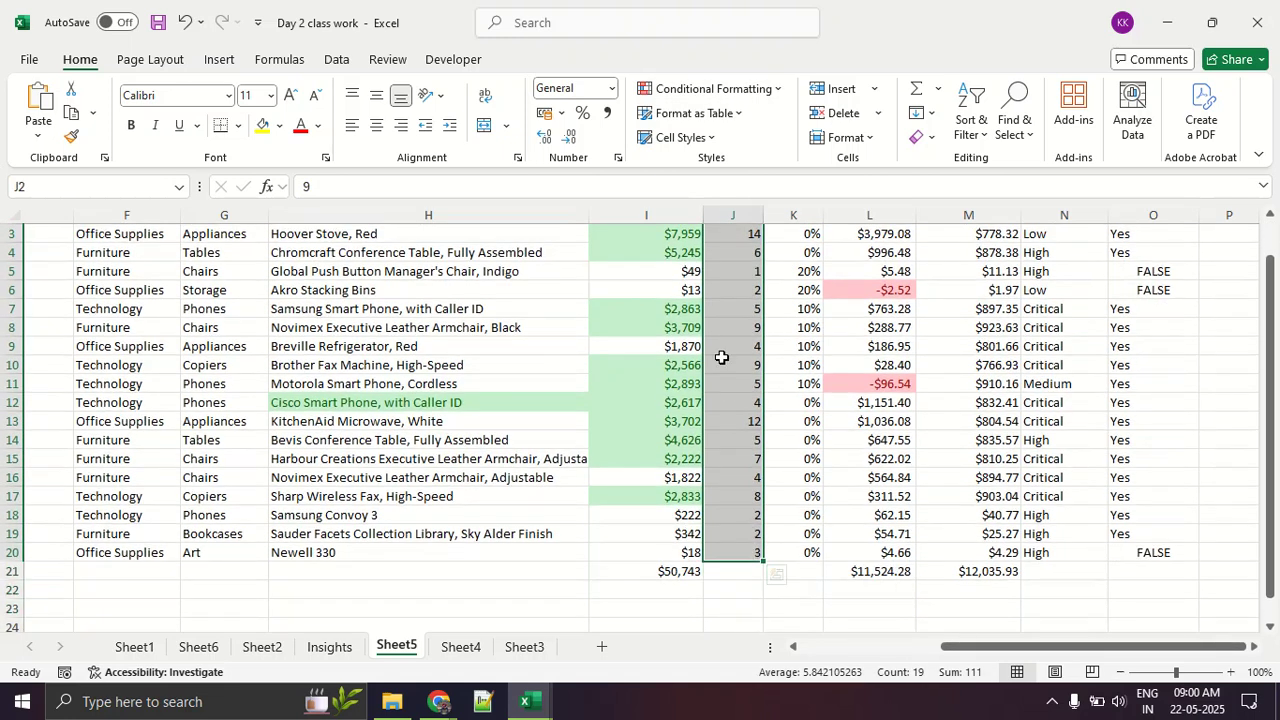
{"action": "scroll", "coordinate": [723, 352], "scroll_direction": "up", "scroll_amount": 1}
{"action": "left_click", "coordinate": [730, 90]}
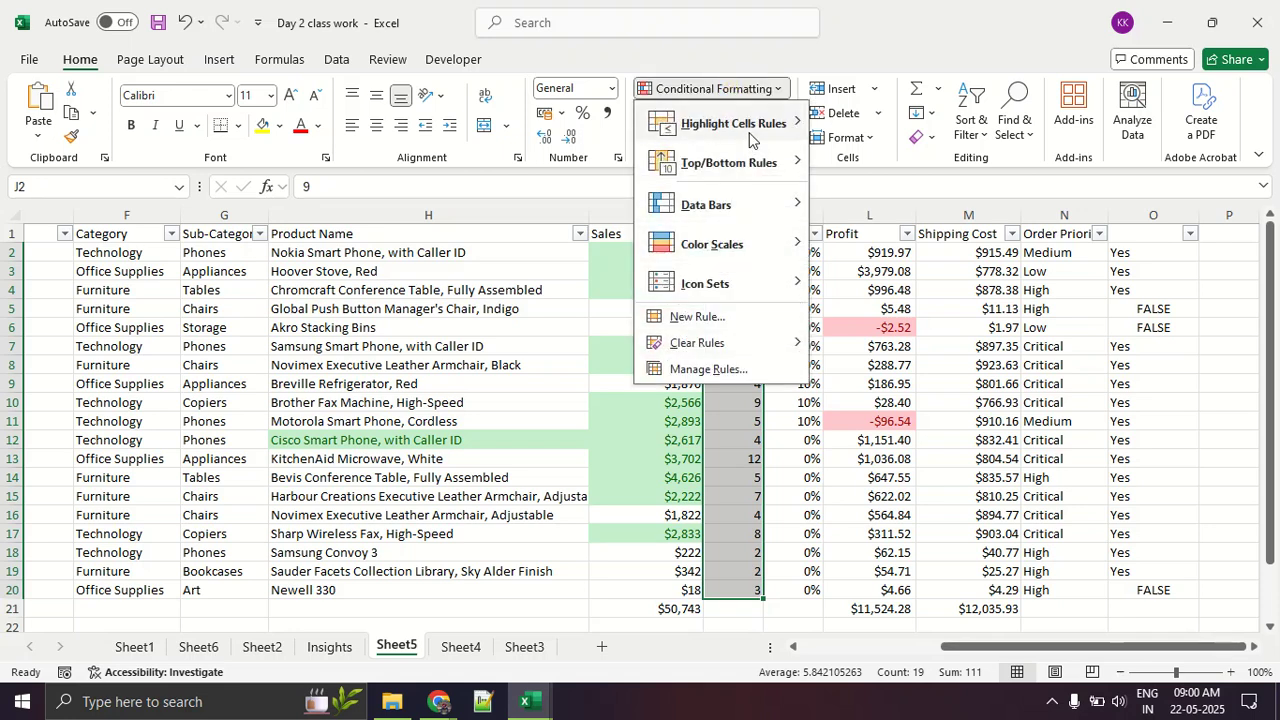
{"action": "left_click", "coordinate": [840, 362]}
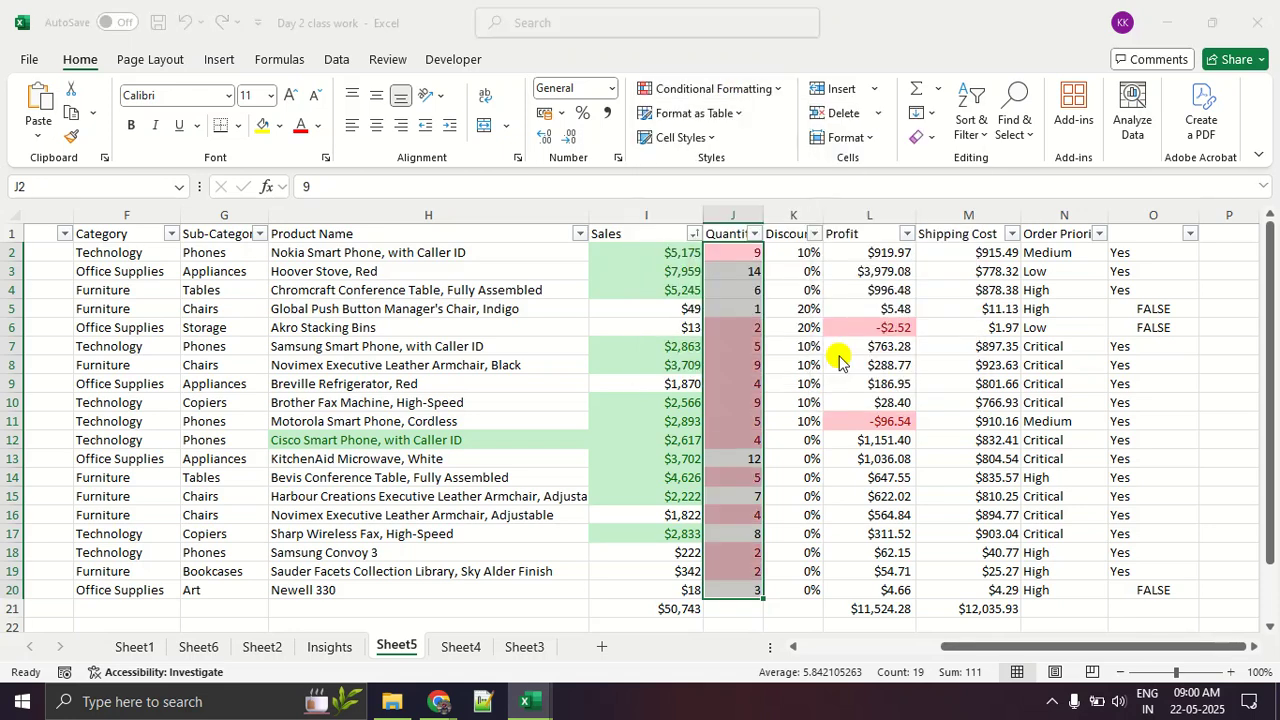
{"action": "left_click", "coordinate": [792, 252]}
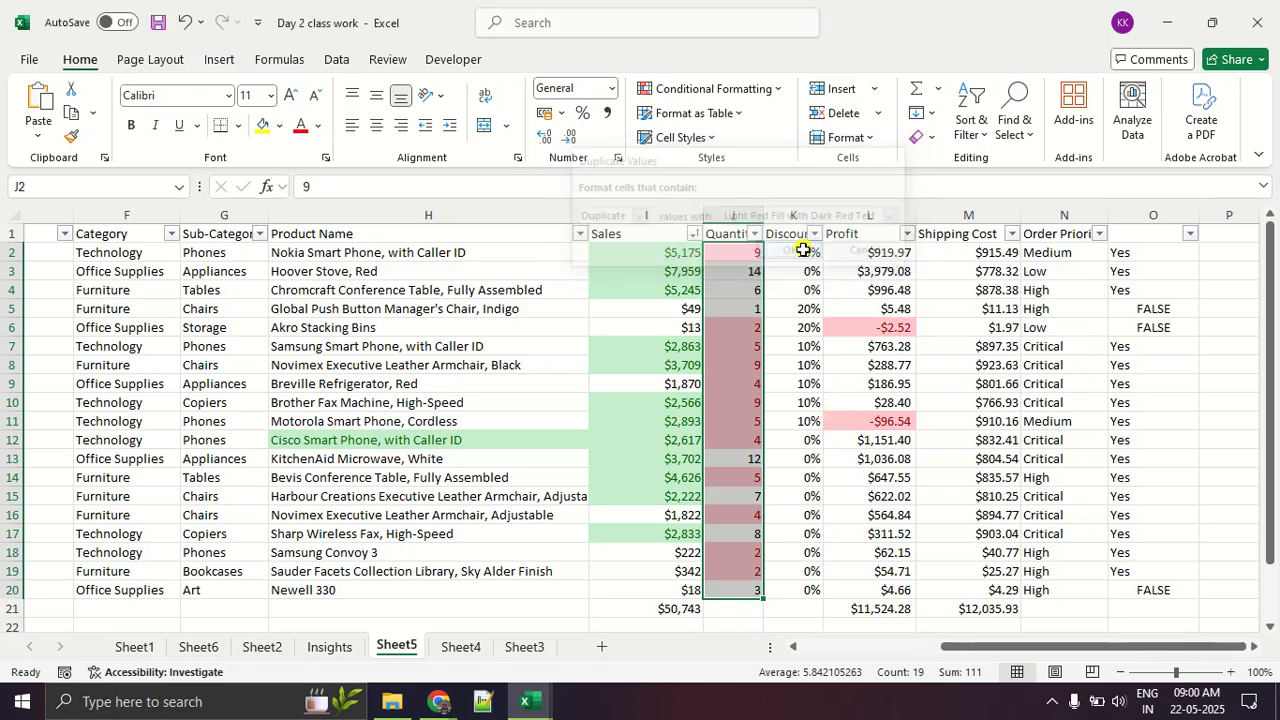
{"action": "left_click", "coordinate": [792, 287]}
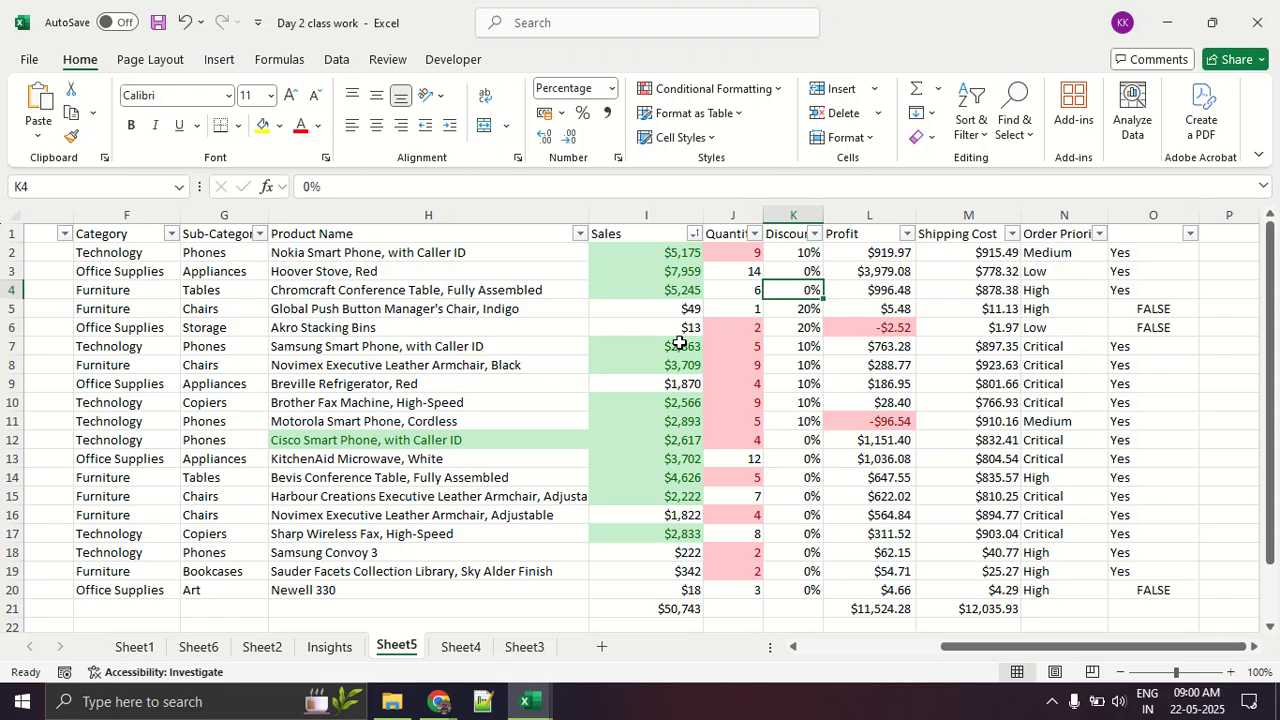
Step: Clear all conditional formatting rules from the entire Sheet5
{"action": "left_click", "coordinate": [766, 89]}
{"action": "mouse_move", "coordinate": [742, 207]}
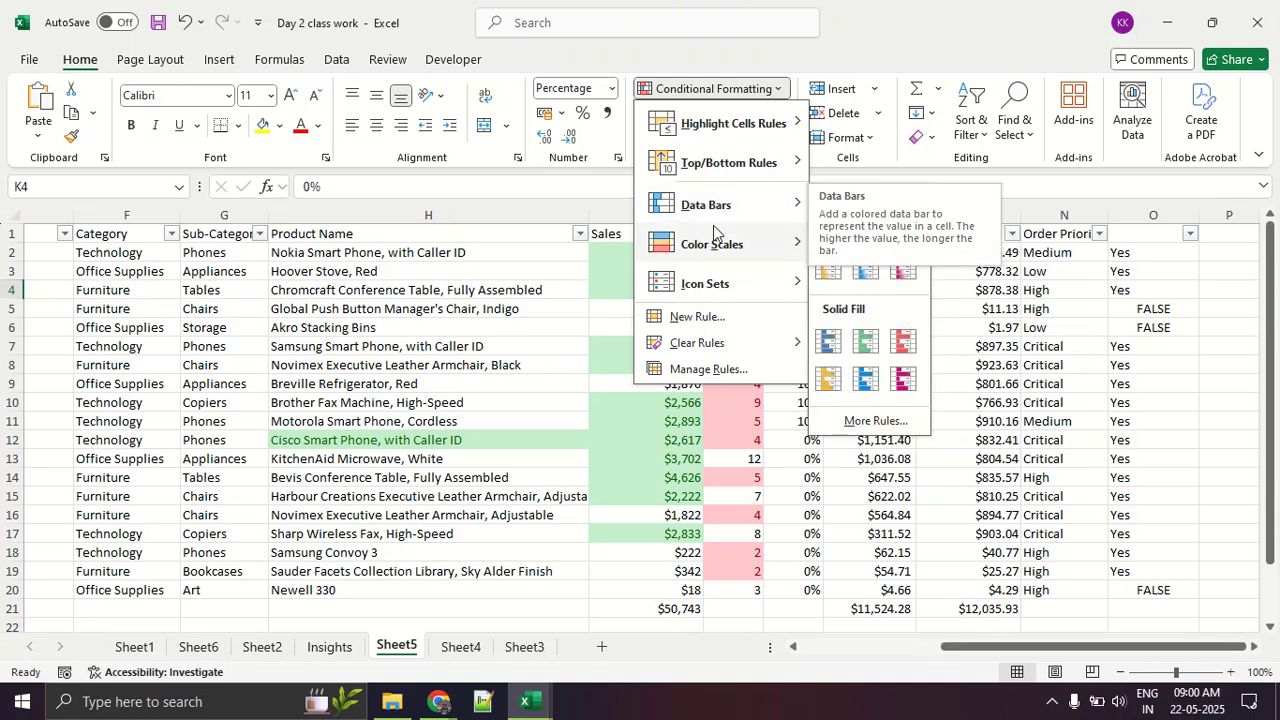
{"action": "mouse_move", "coordinate": [714, 283]}
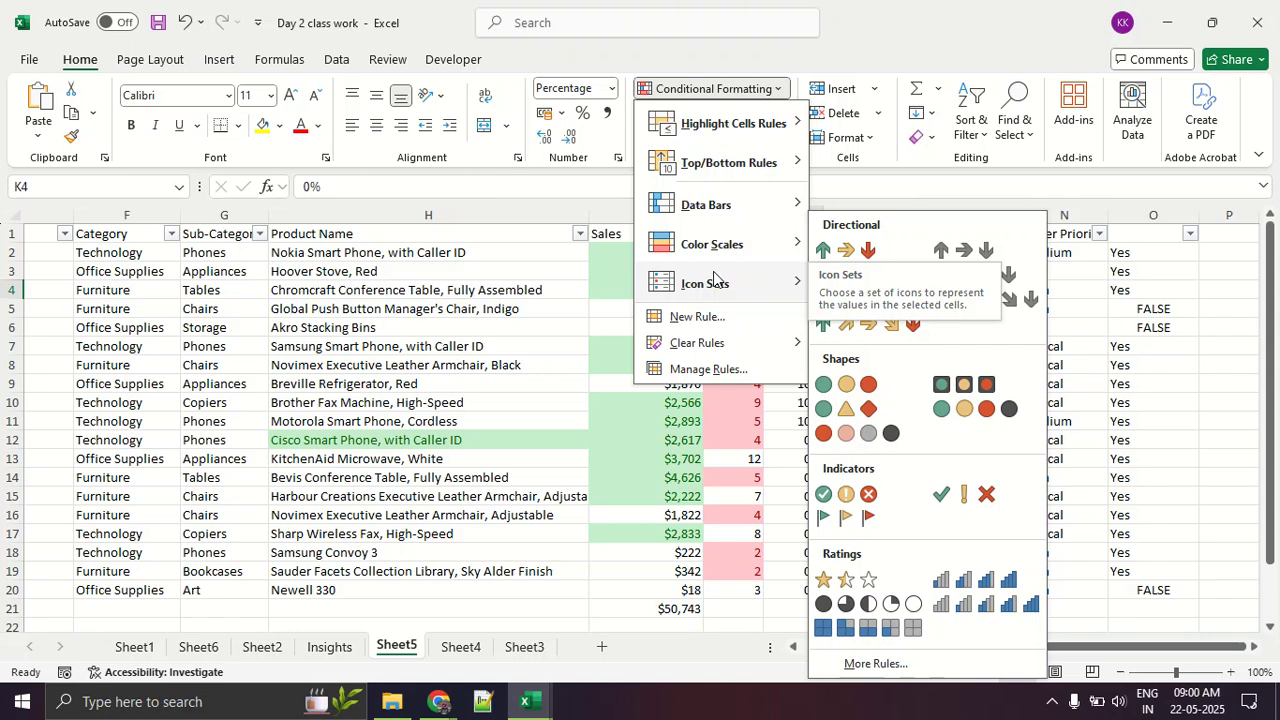
{"action": "mouse_move", "coordinate": [703, 346]}
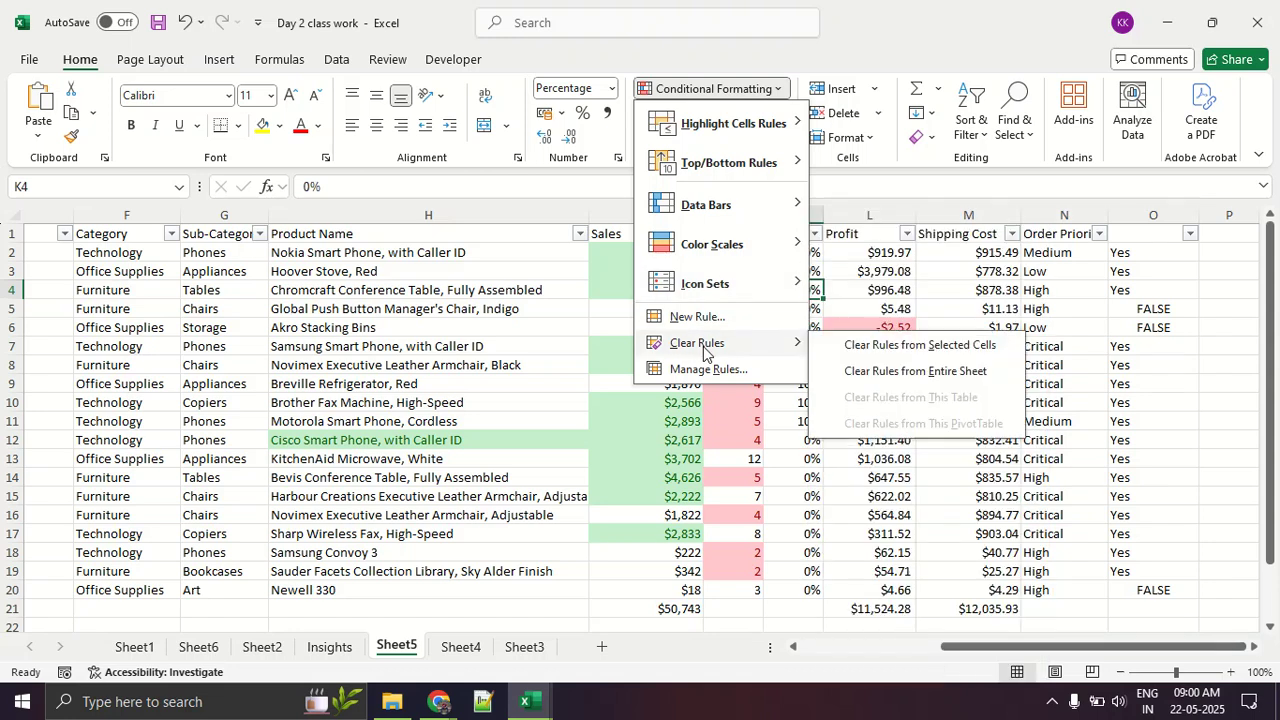
{"action": "left_click", "coordinate": [880, 371]}
{"action": "left_click", "coordinate": [862, 368]}
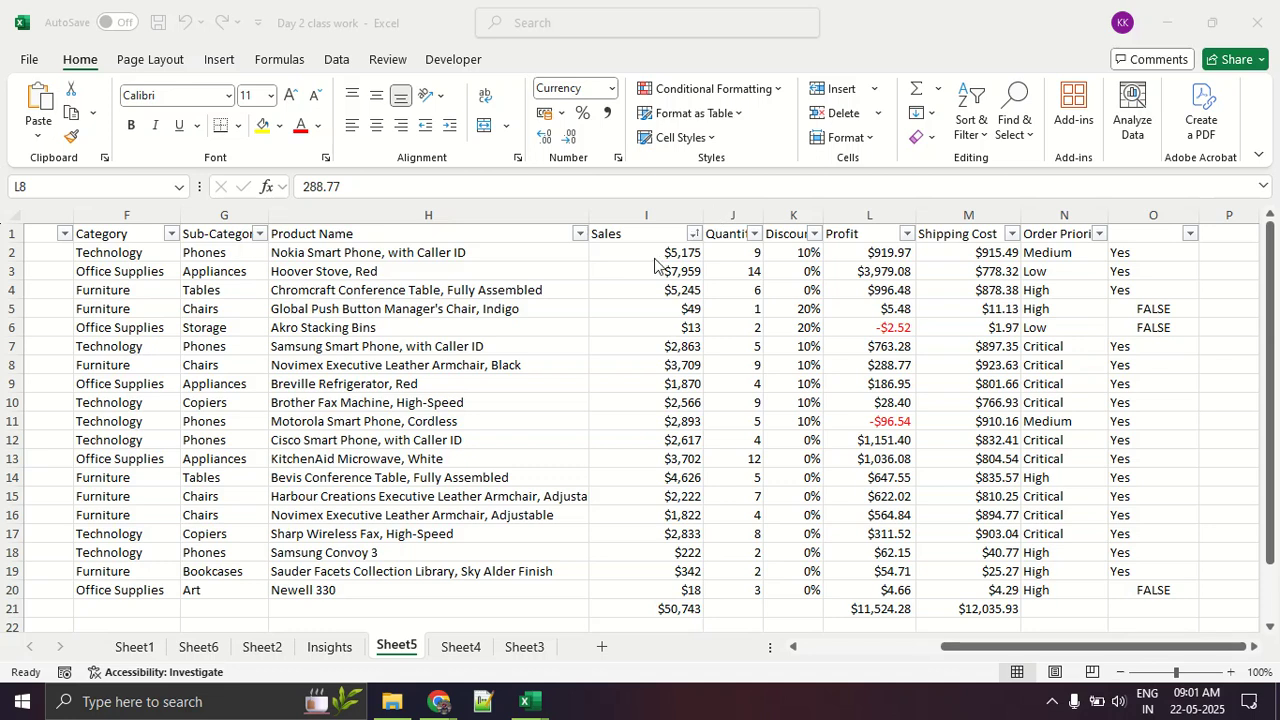
Step: Apply blue solid-fill data bars to the Sales values in I2:I20
{"action": "left_click", "coordinate": [663, 332]}
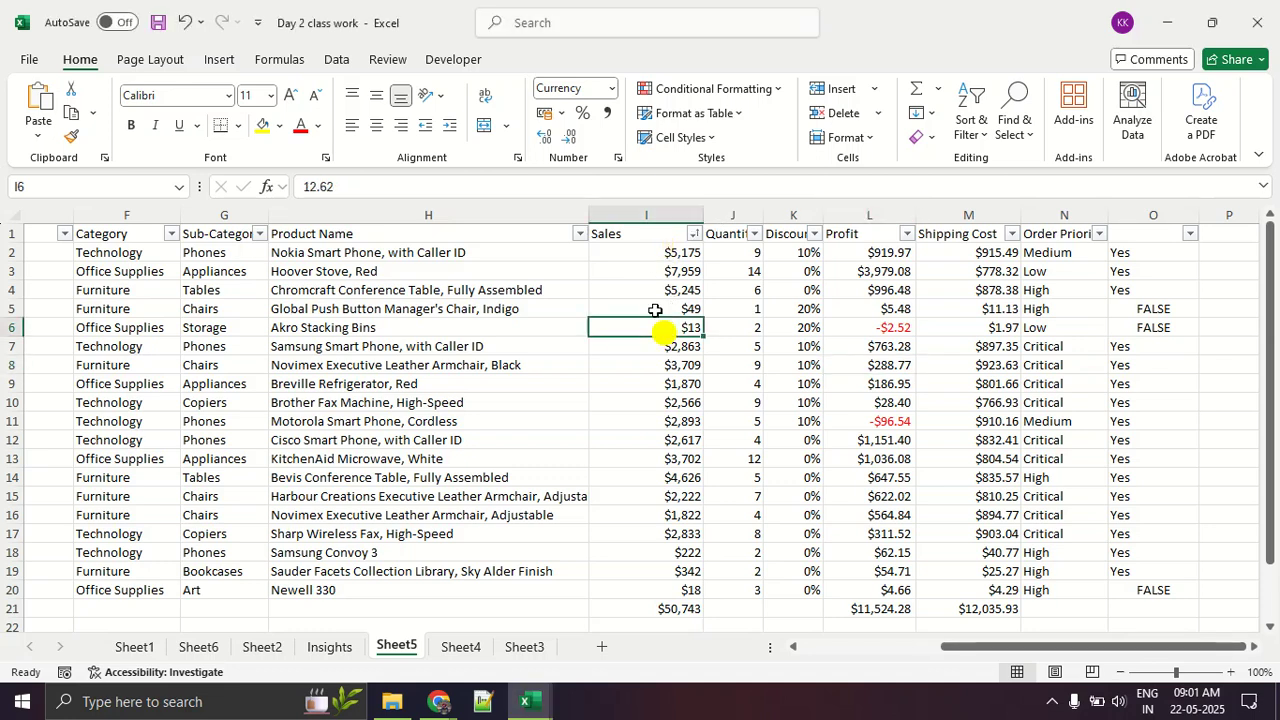
{"action": "left_click_drag", "start_coordinate": [650, 253], "coordinate": [620, 590]}
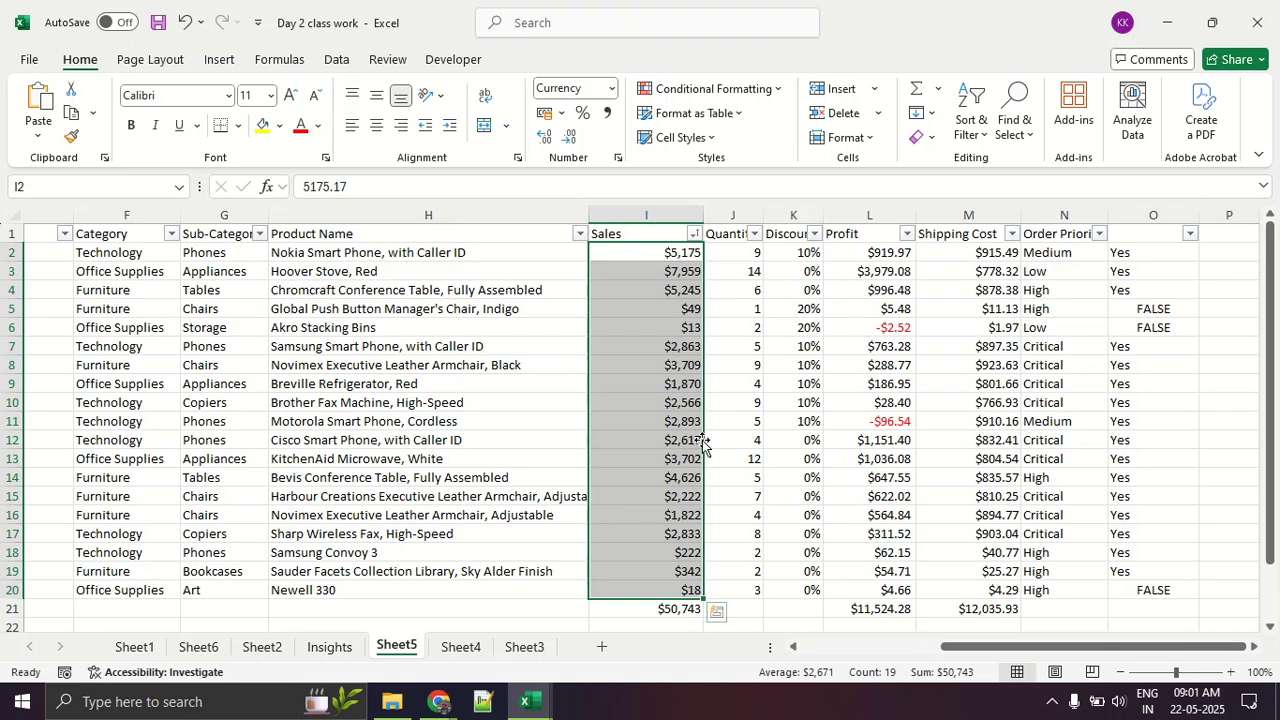
{"action": "left_click", "coordinate": [742, 108]}
{"action": "left_click", "coordinate": [748, 90]}
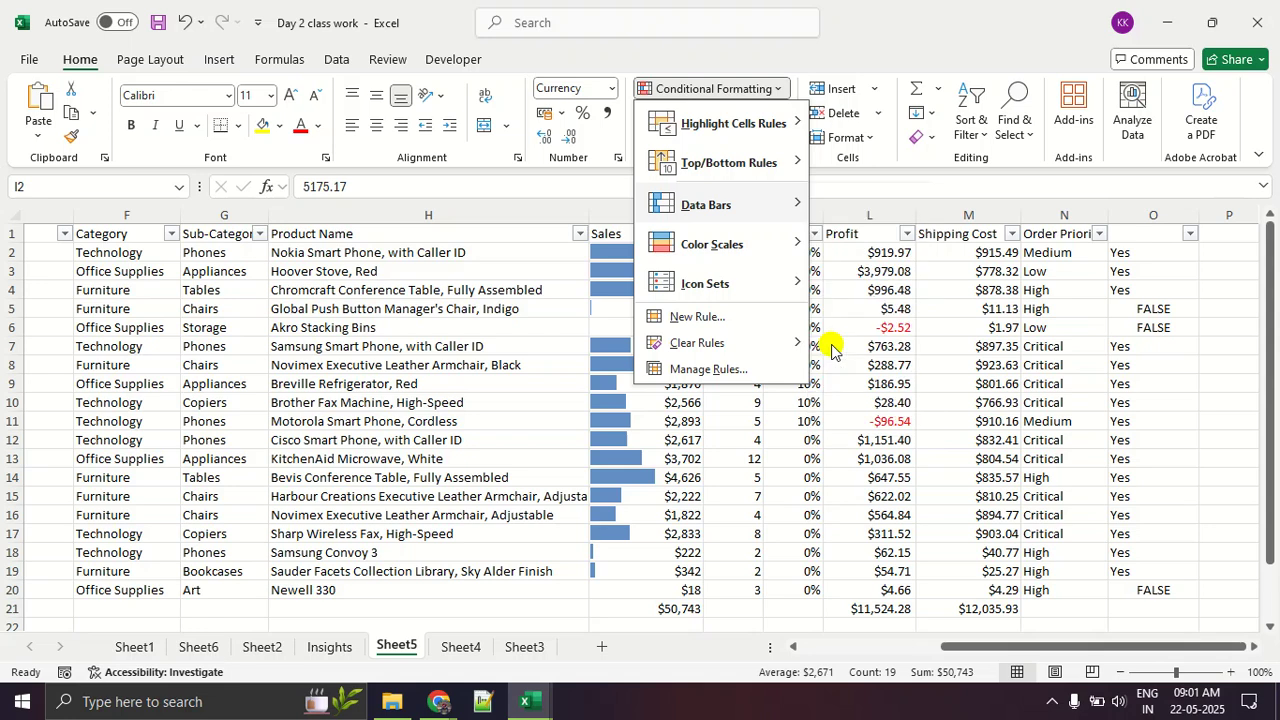
{"action": "left_click", "coordinate": [830, 343]}
{"action": "left_click", "coordinate": [831, 344]}
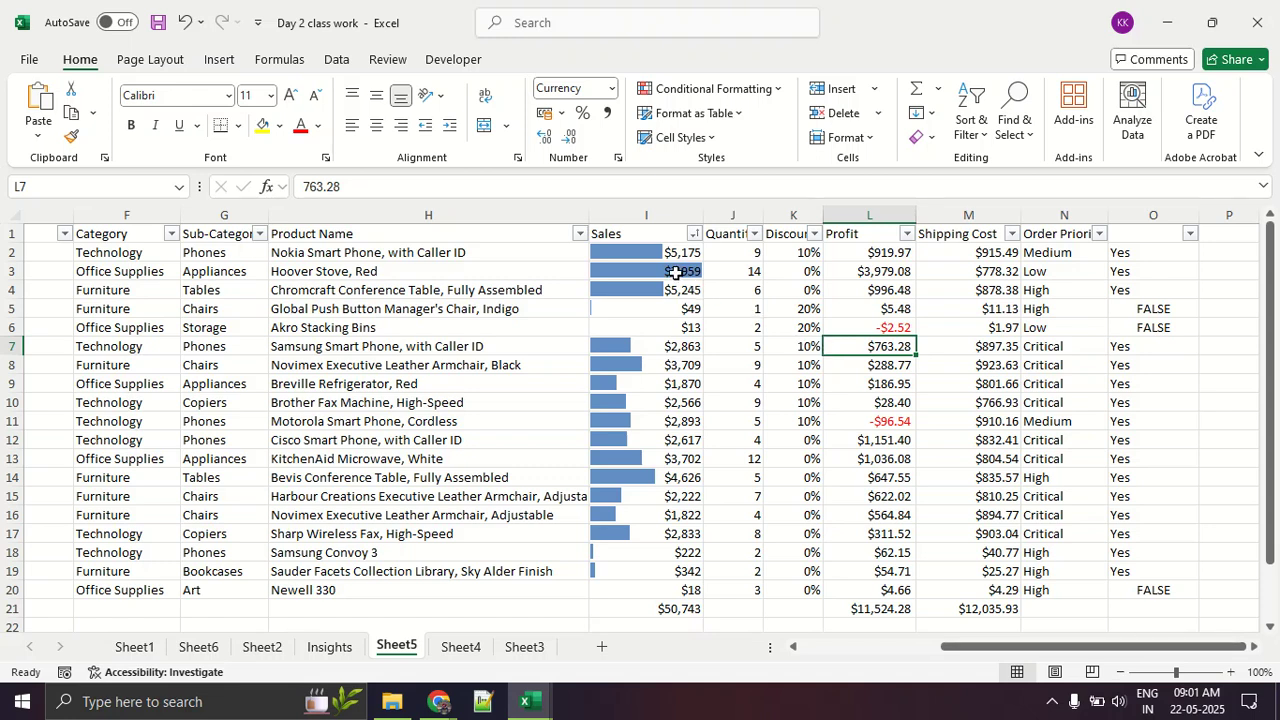
Step: Narrow Sales column I to demonstrate bar scaling, and widen it beyond its original width
{"action": "left_click_drag", "start_coordinate": [703, 212], "coordinate": [667, 214]}
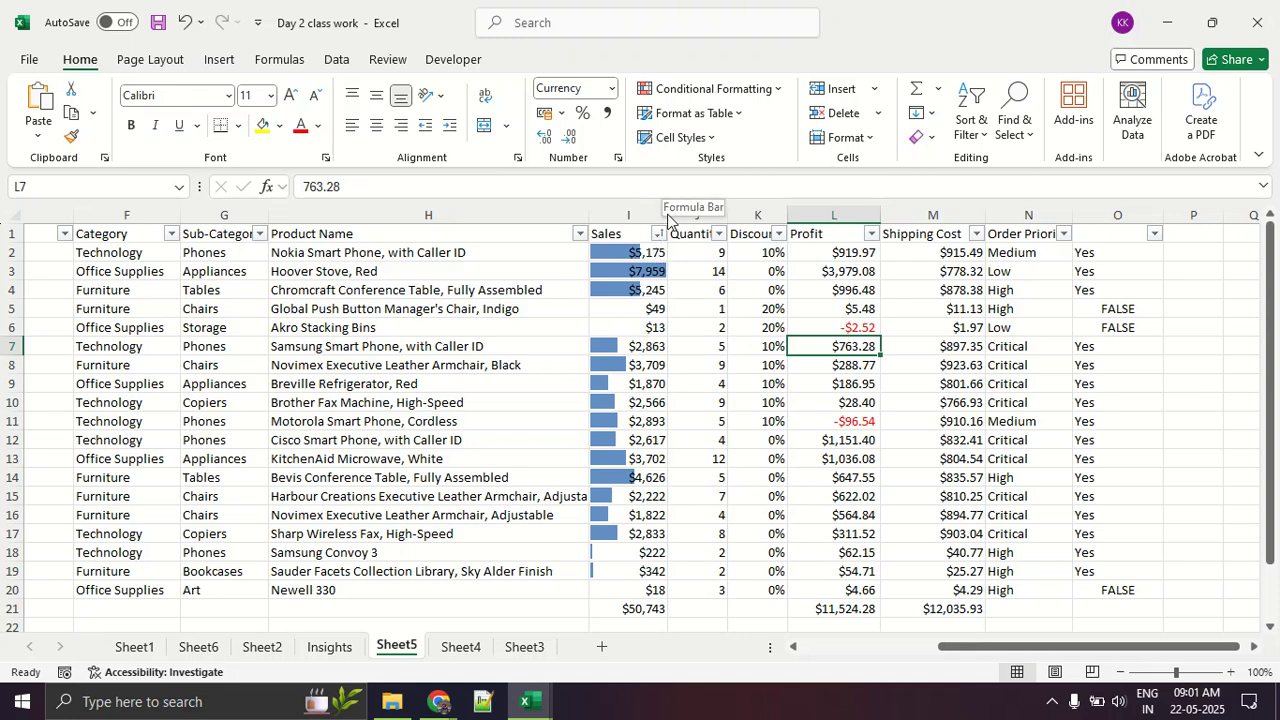
{"action": "left_click_drag", "start_coordinate": [668, 217], "coordinate": [788, 218]}
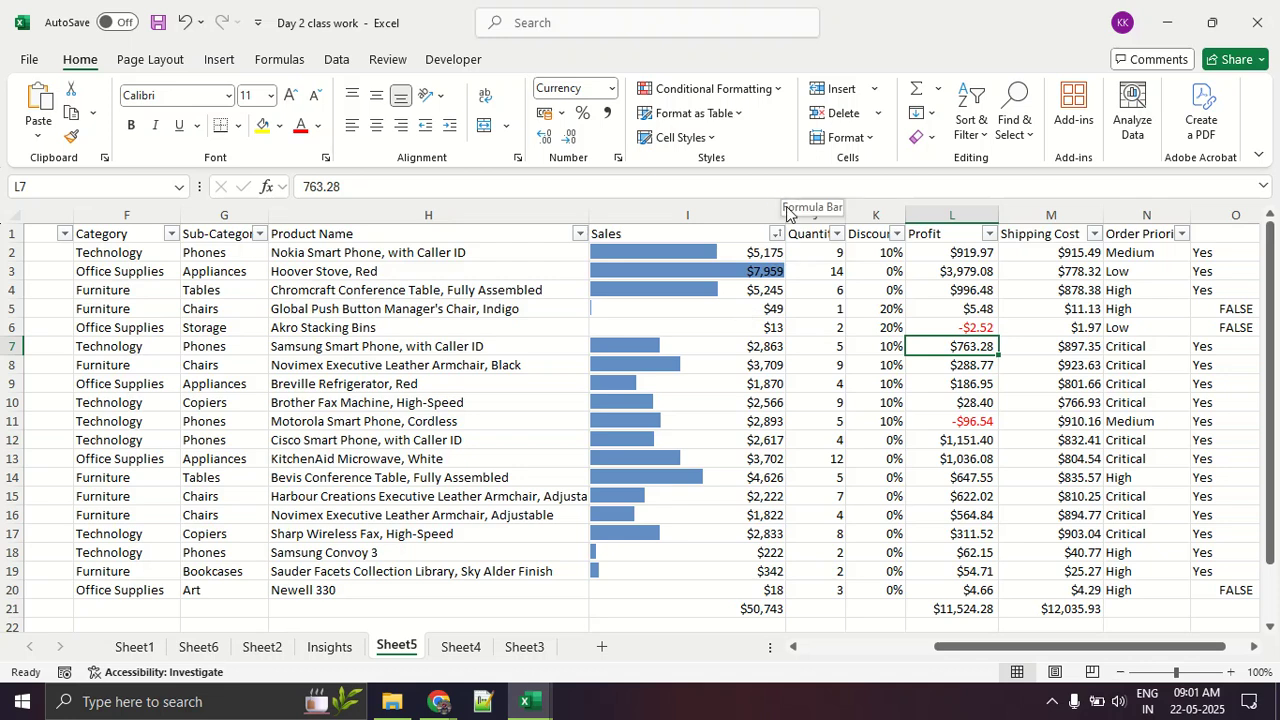
{"action": "left_click_drag", "start_coordinate": [777, 206], "coordinate": [770, 222]}
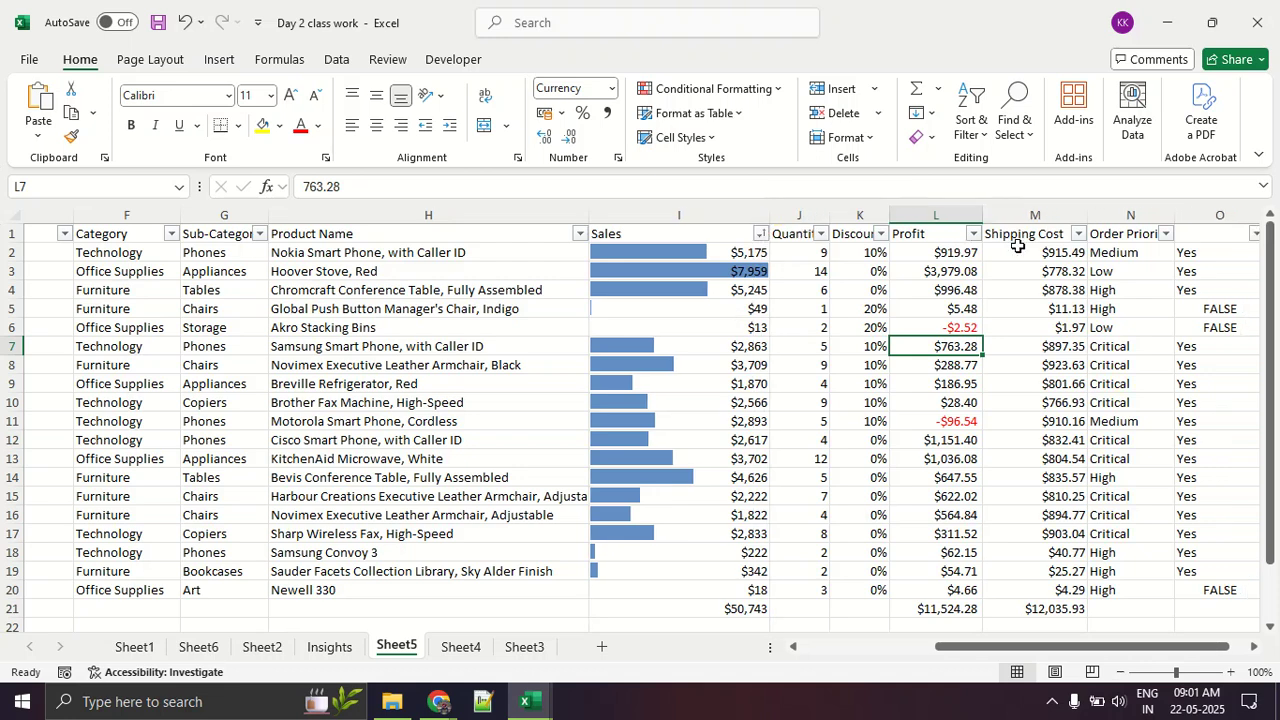
Step: Apply the Yellow - Green Color Scale to the Profit values in L2:L20 and slightly widen the Profit column
{"action": "left_click_drag", "start_coordinate": [934, 257], "coordinate": [950, 530]}
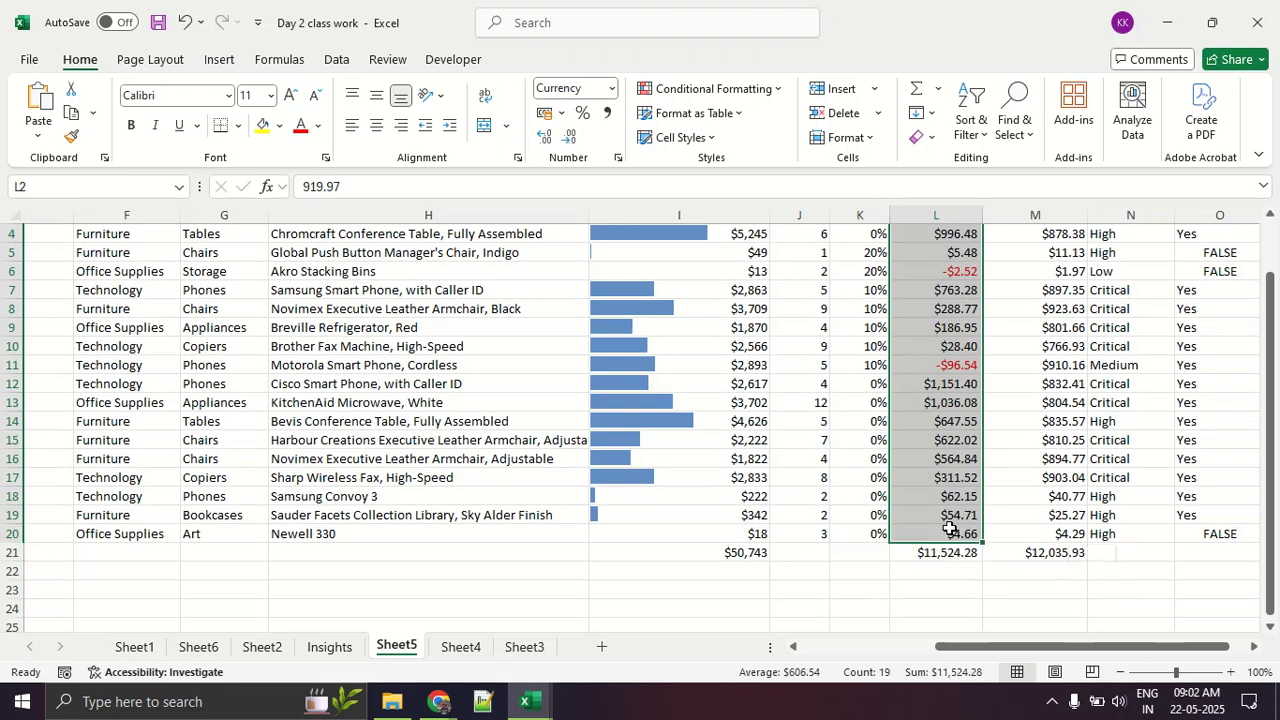
{"action": "left_click", "coordinate": [712, 89]}
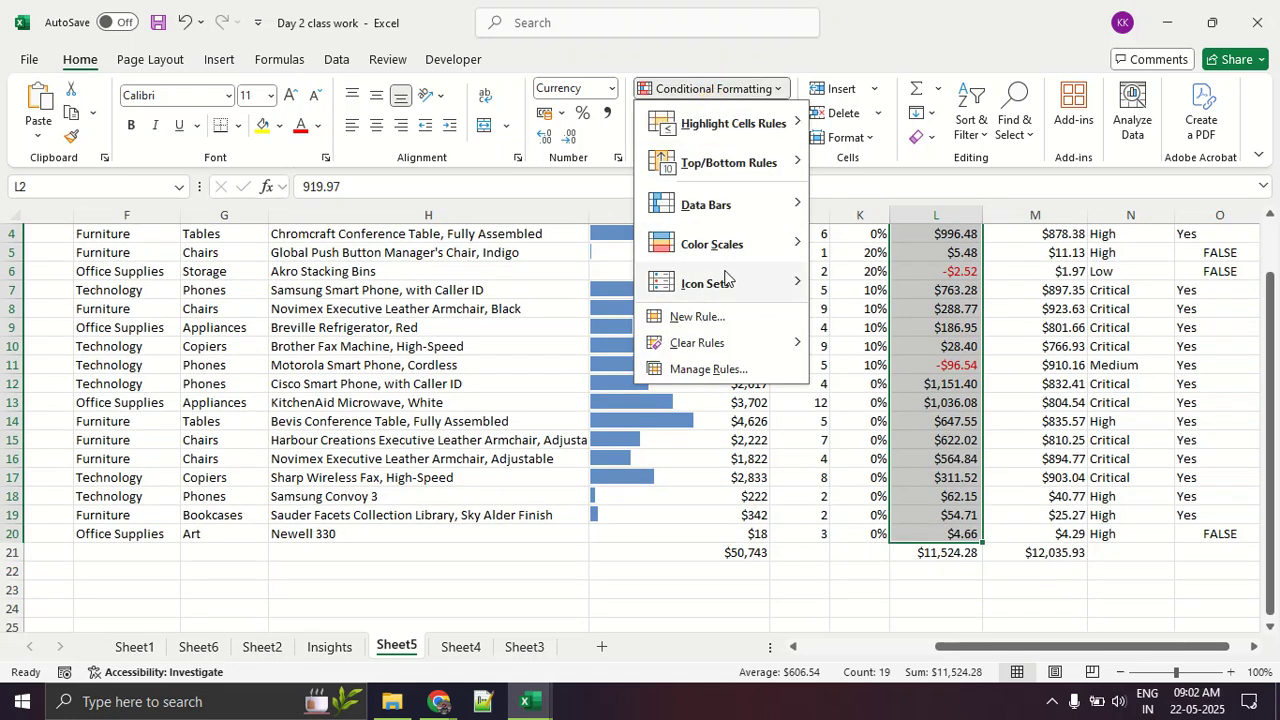
{"action": "mouse_move", "coordinate": [740, 246]}
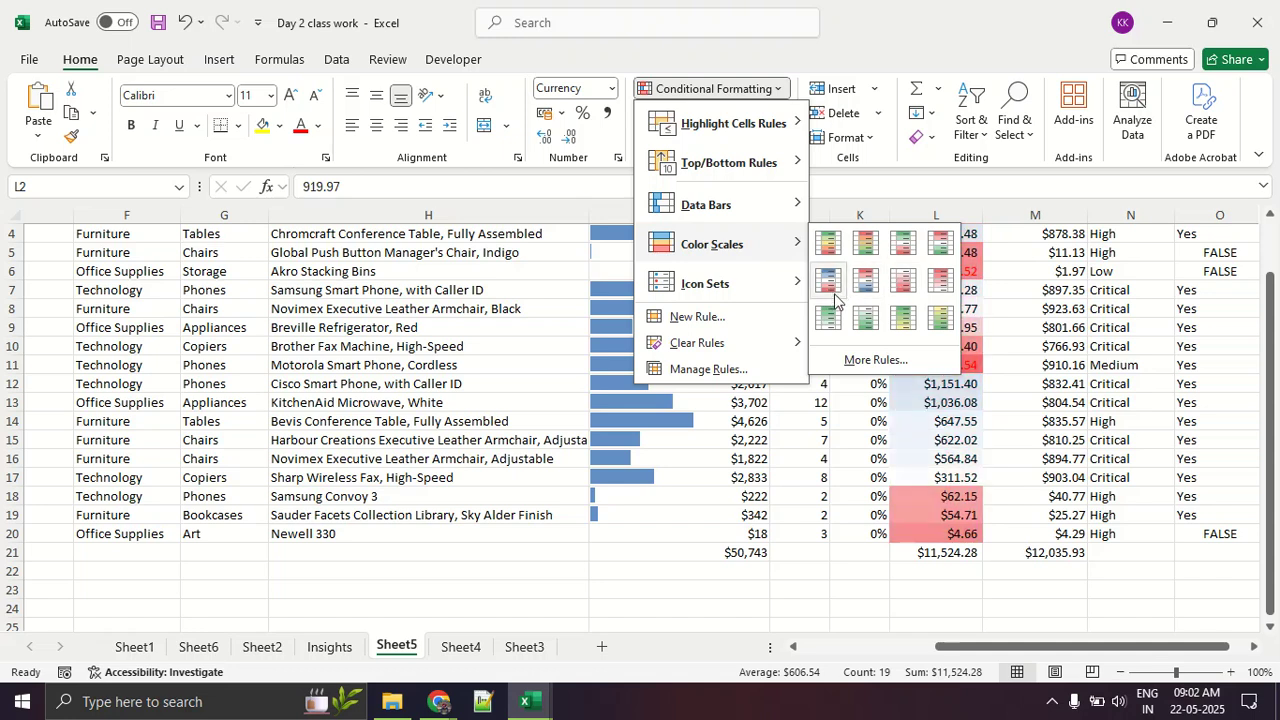
{"action": "left_click", "coordinate": [930, 325]}
{"action": "left_click", "coordinate": [766, 402]}
{"action": "scroll", "coordinate": [764, 400], "scroll_direction": "up", "scroll_amount": 1}
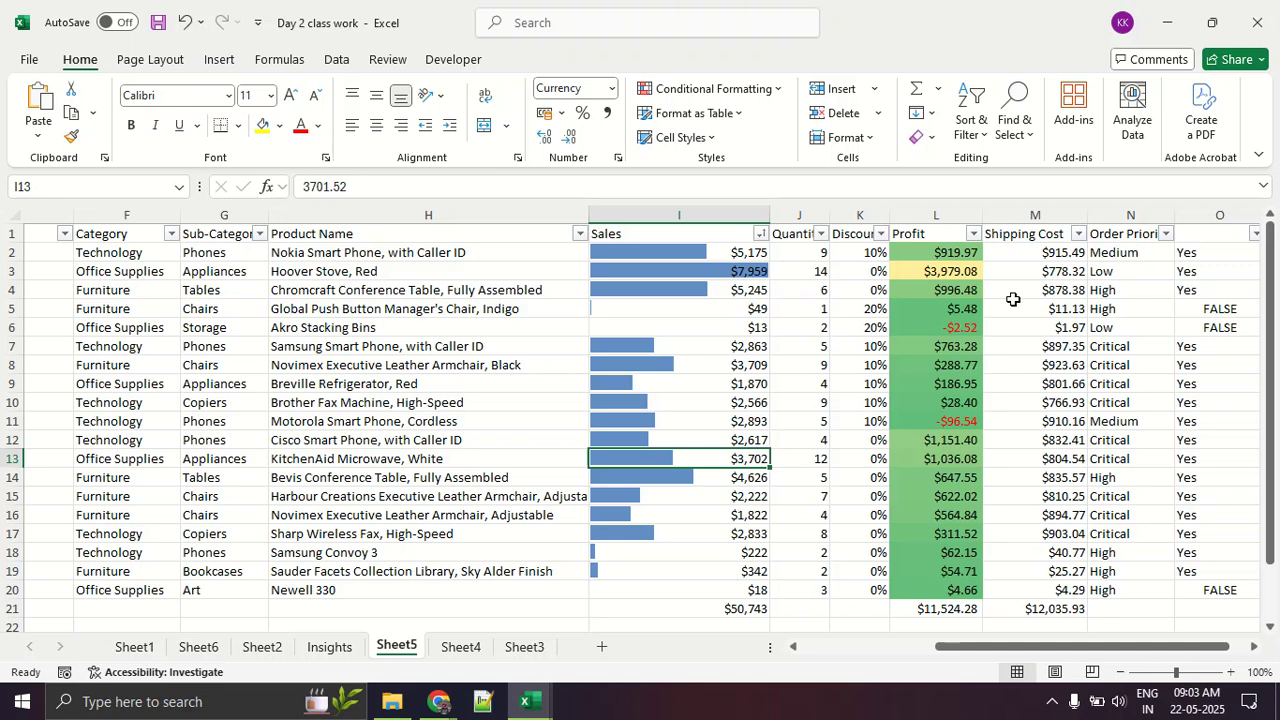
{"action": "left_click_drag", "start_coordinate": [978, 214], "coordinate": [996, 214]}
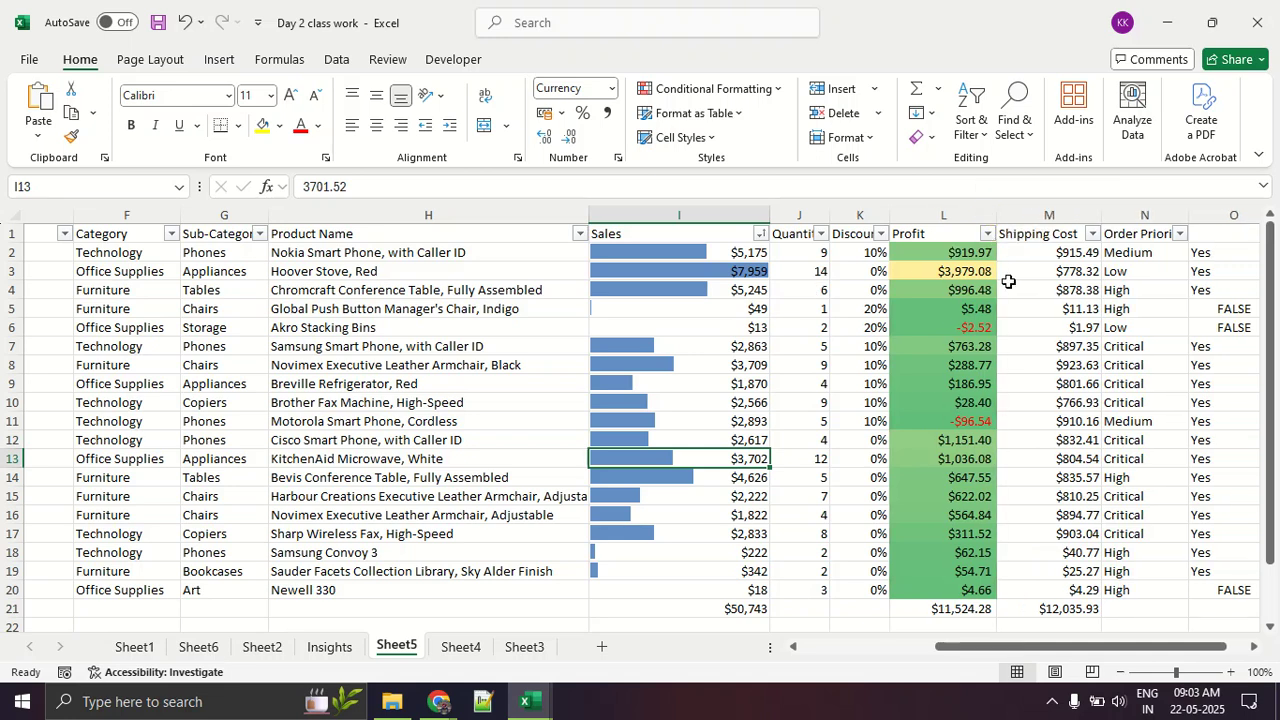
Step: Apply the directional icon set with five colored arrows to the Shipping Cost values in M2:M20
{"action": "left_click", "coordinate": [1055, 254]}
{"action": "left_click_drag", "start_coordinate": [1039, 423], "coordinate": [1030, 582]}
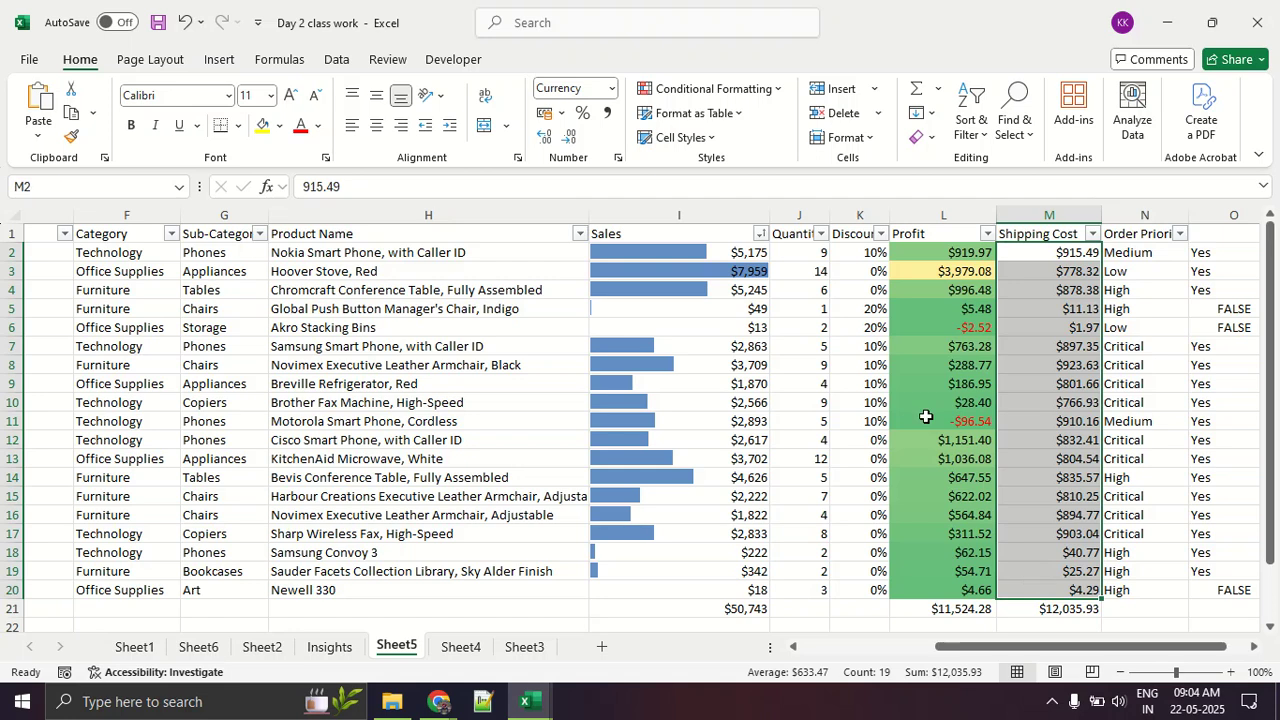
{"action": "left_click", "coordinate": [765, 88]}
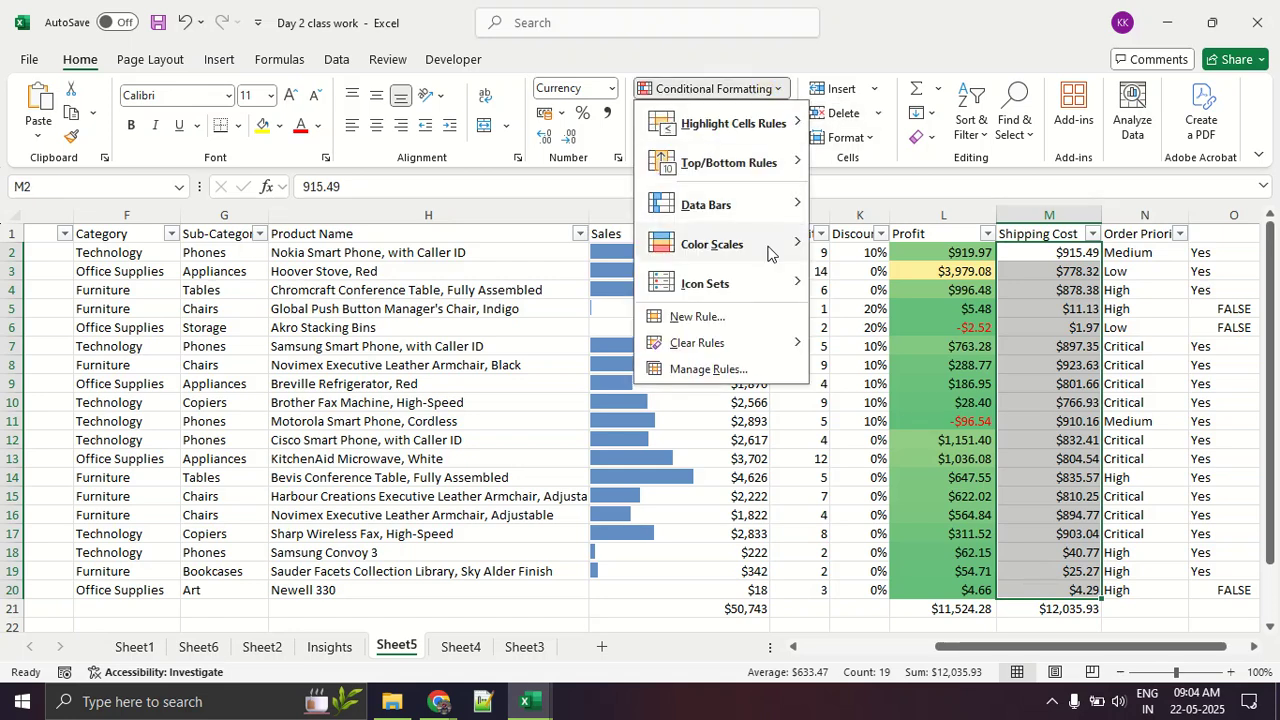
{"action": "mouse_move", "coordinate": [766, 285]}
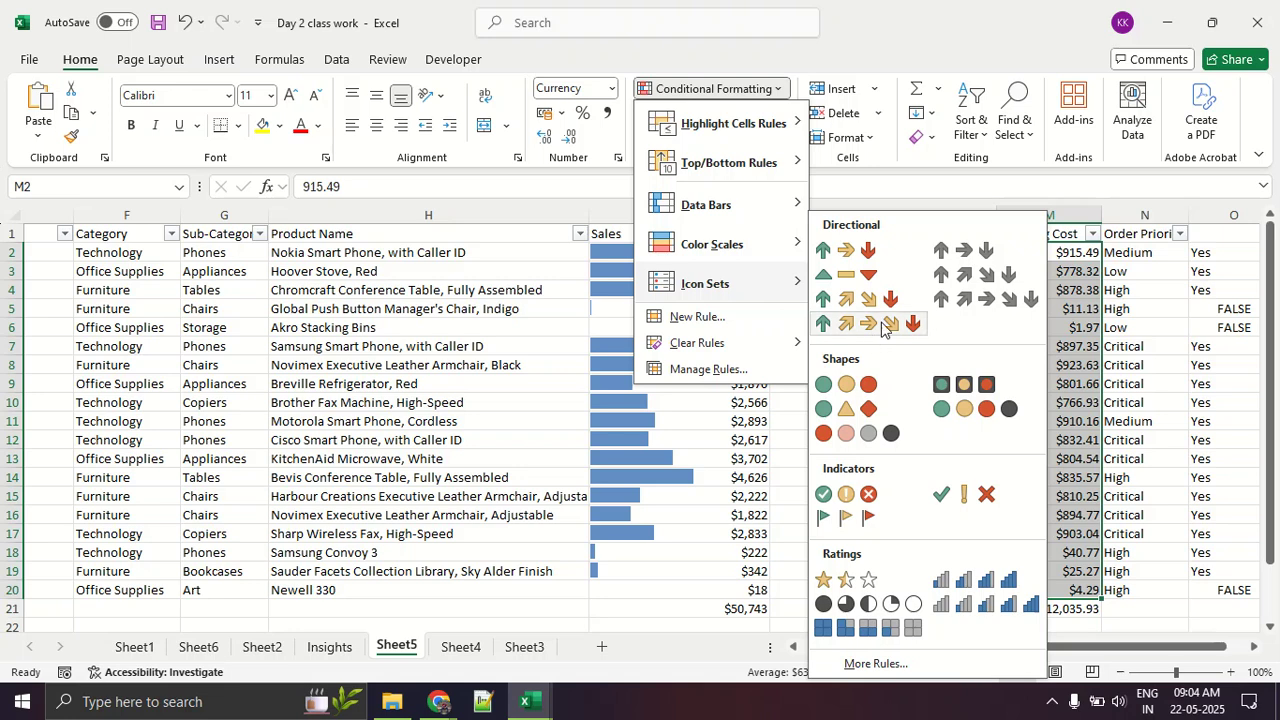
{"action": "left_click", "coordinate": [891, 323]}
{"action": "left_click", "coordinate": [1050, 383]}
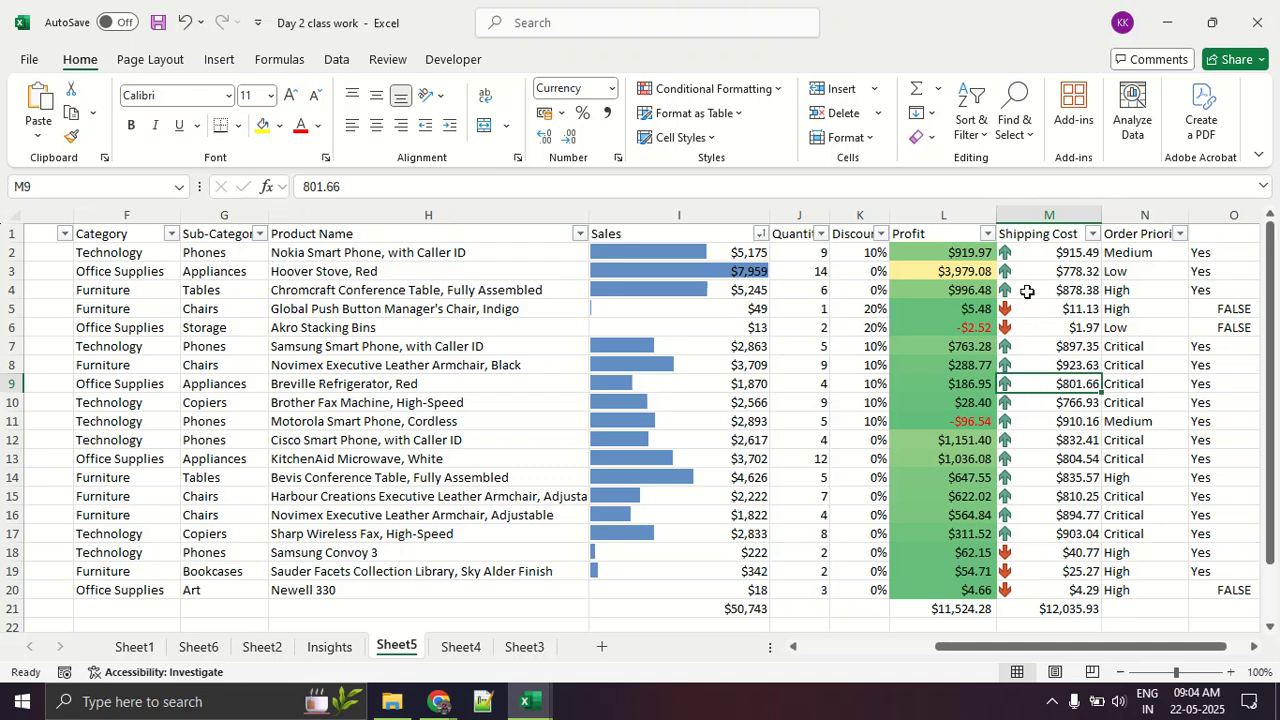
Step: Apply the rimmed three-traffic-light icon set to the Shipping Cost cell M9
{"action": "left_click", "coordinate": [770, 91]}
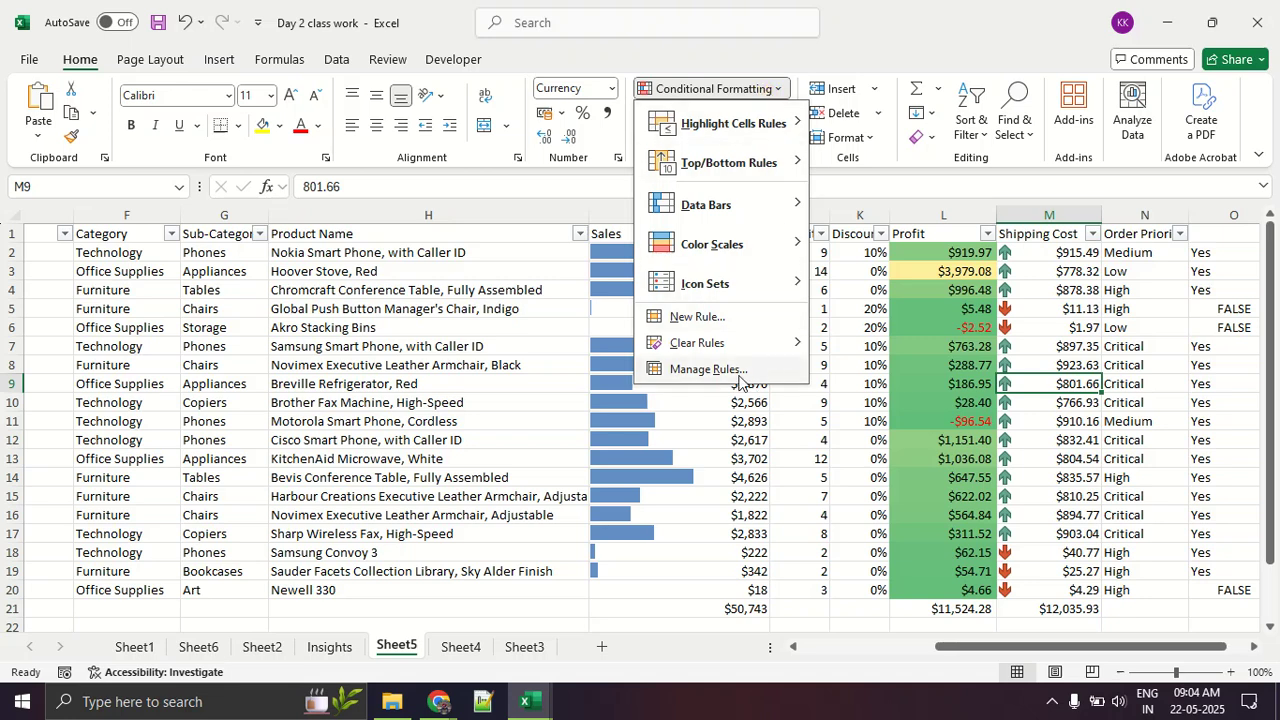
{"action": "mouse_move", "coordinate": [751, 291]}
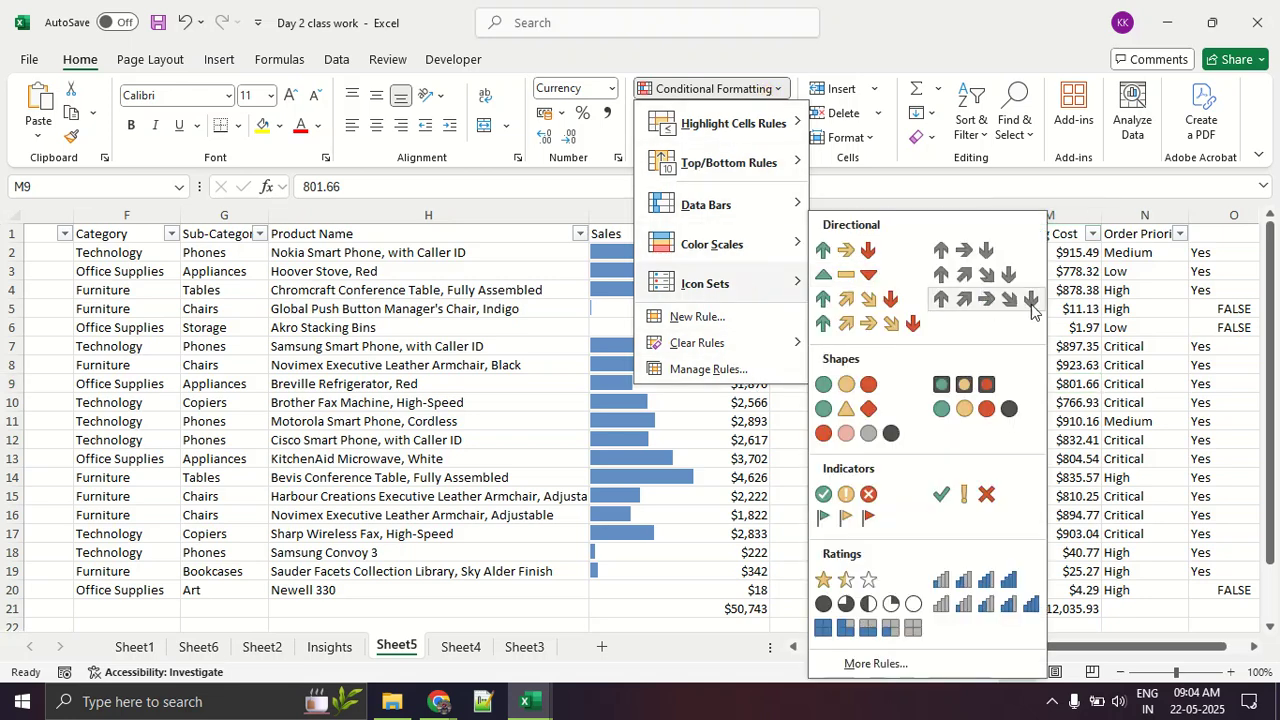
{"action": "left_click", "coordinate": [980, 382]}
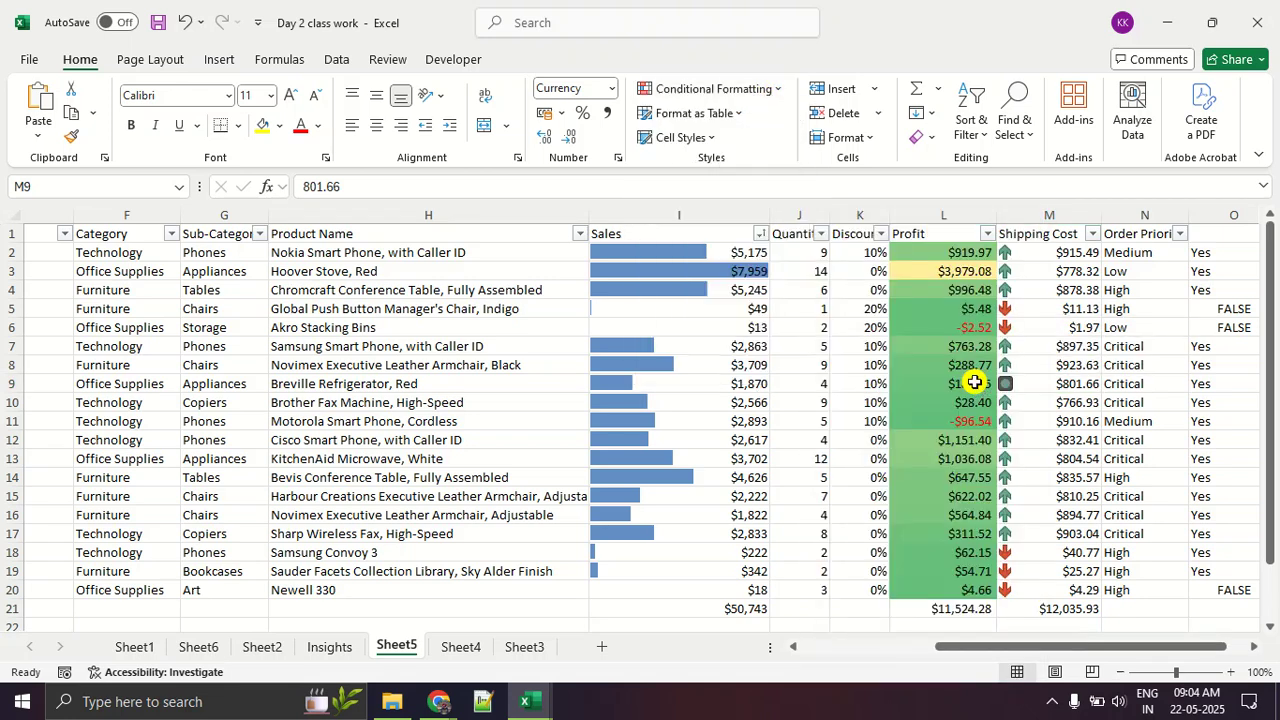
Step: Apply the 4 Traffic Lights icon set to the Shipping Cost values in M2:M20
{"action": "left_click", "coordinate": [1035, 445]}
{"action": "left_click_drag", "start_coordinate": [1012, 250], "coordinate": [1060, 584]}
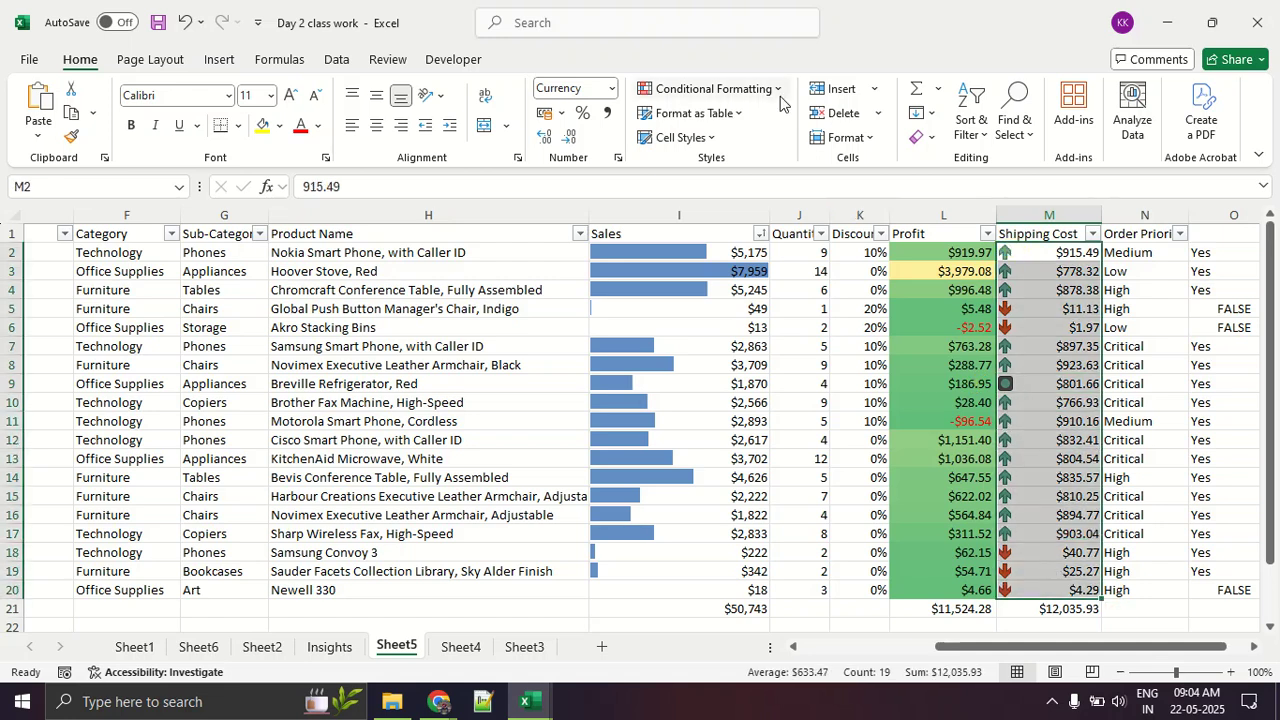
{"action": "left_click", "coordinate": [703, 88]}
{"action": "mouse_move", "coordinate": [750, 284]}
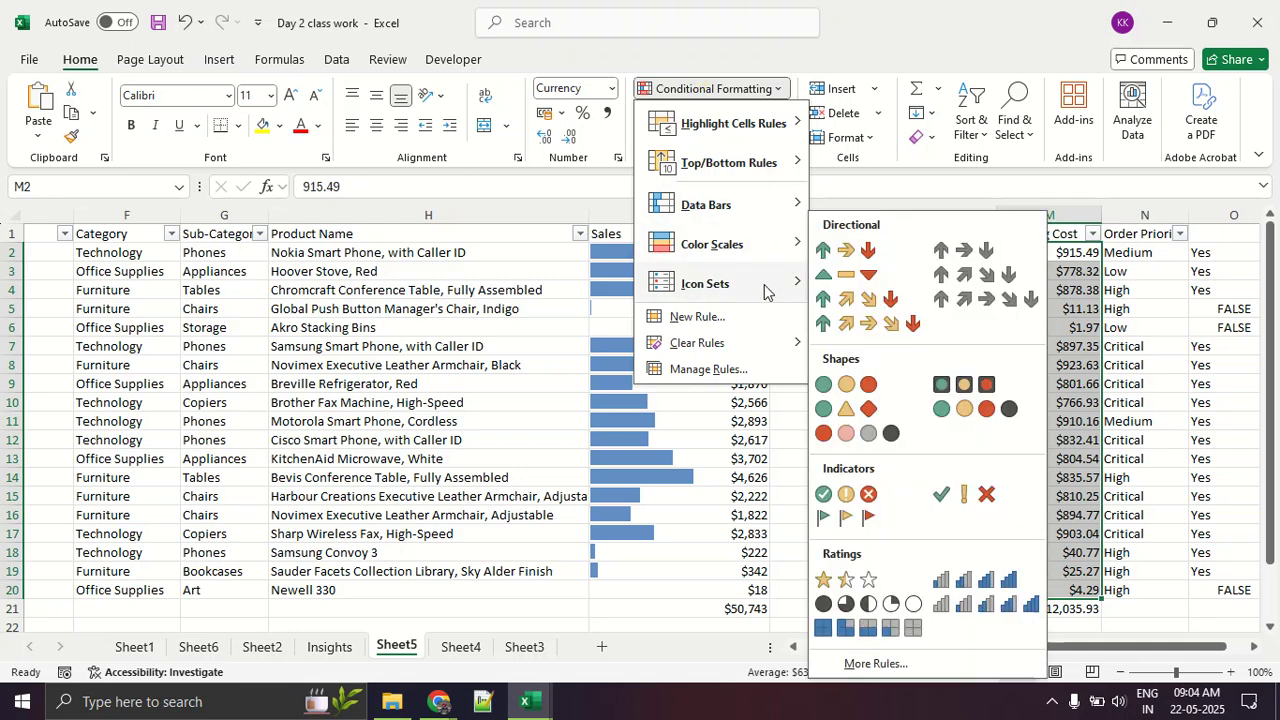
{"action": "left_click", "coordinate": [952, 409]}
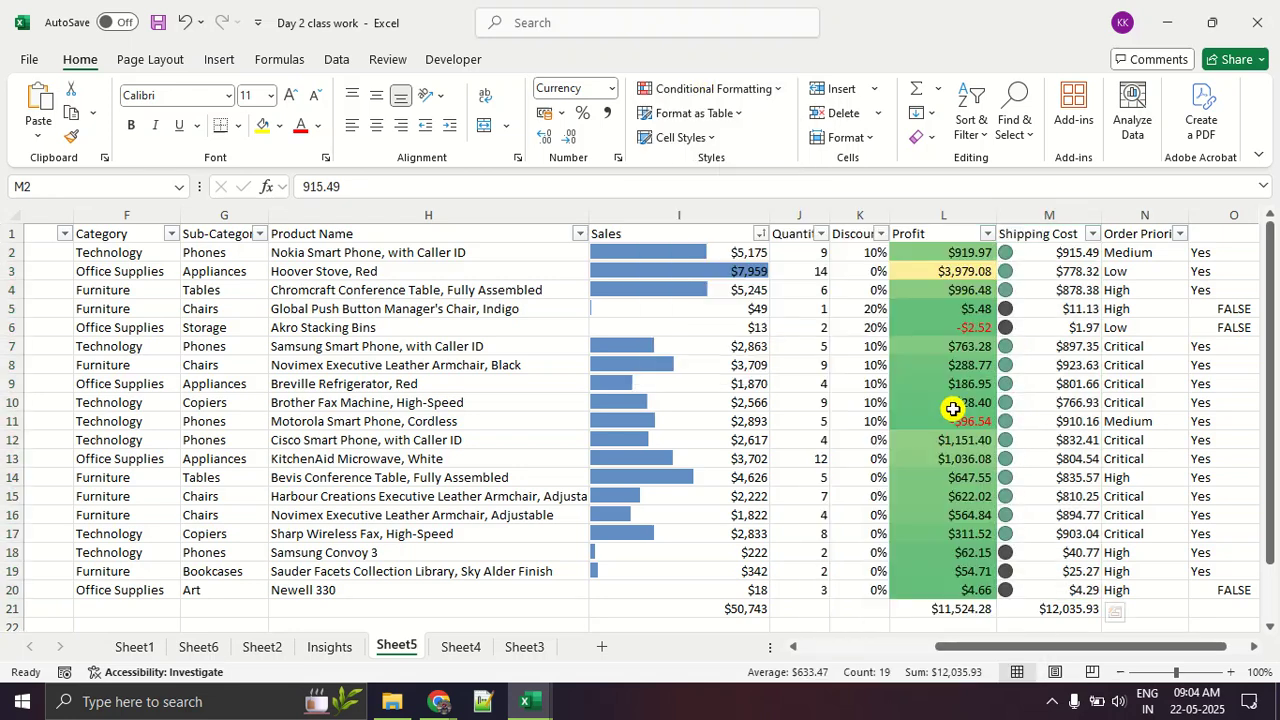
{"action": "left_click", "coordinate": [1090, 495]}
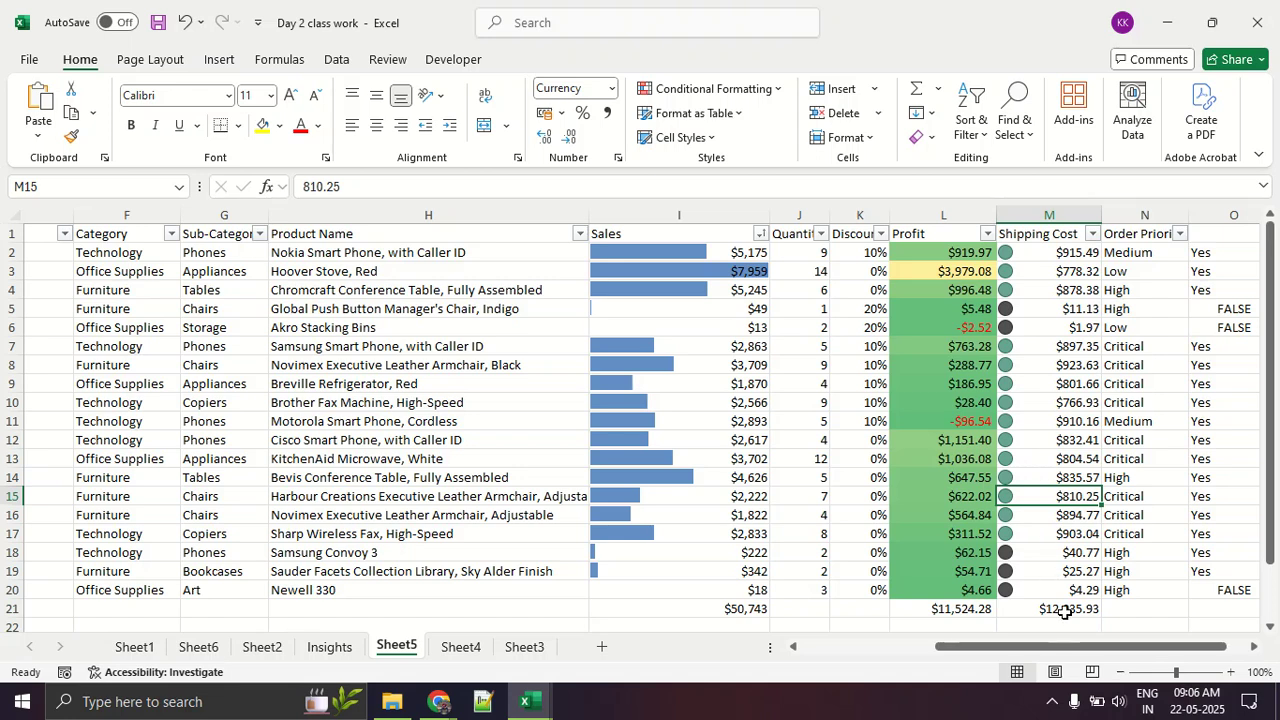
Step: Return to the first columns of Sheet5, switch to the Google Meet call and raise the system volume
{"action": "left_click_drag", "start_coordinate": [1071, 647], "coordinate": [904, 658]}
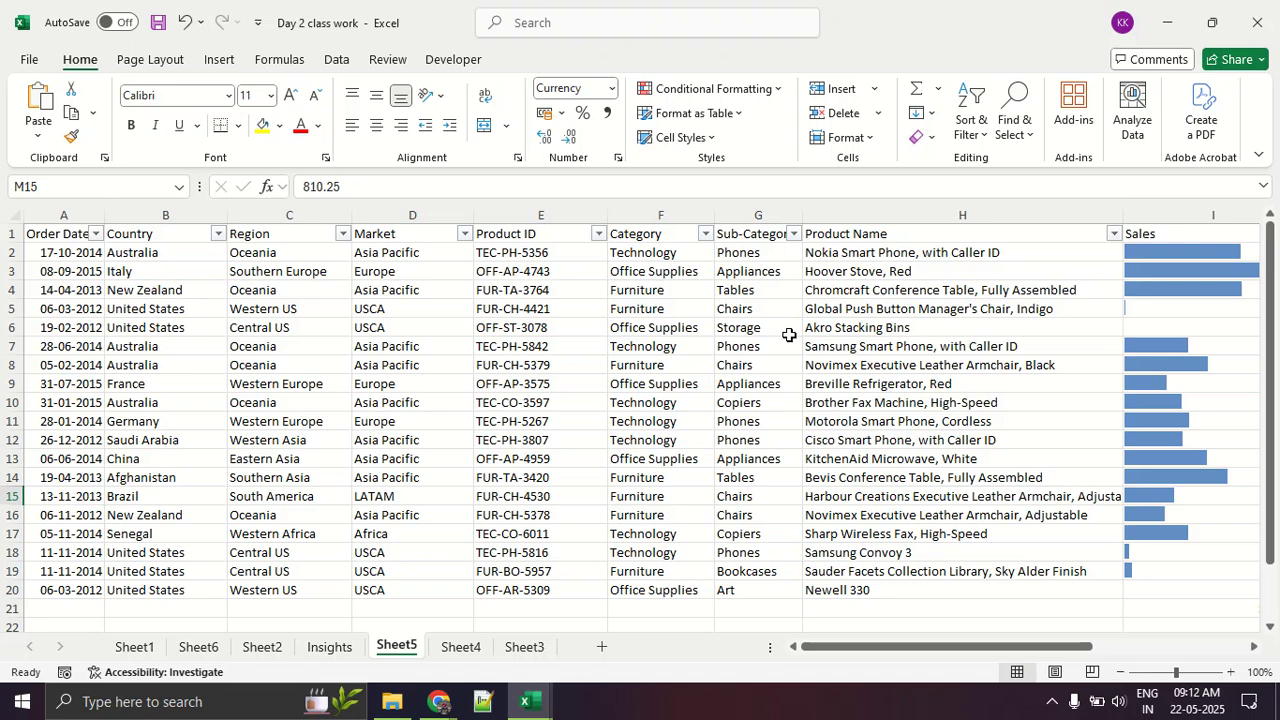
{"action": "key", "text": "alt+Tab"}
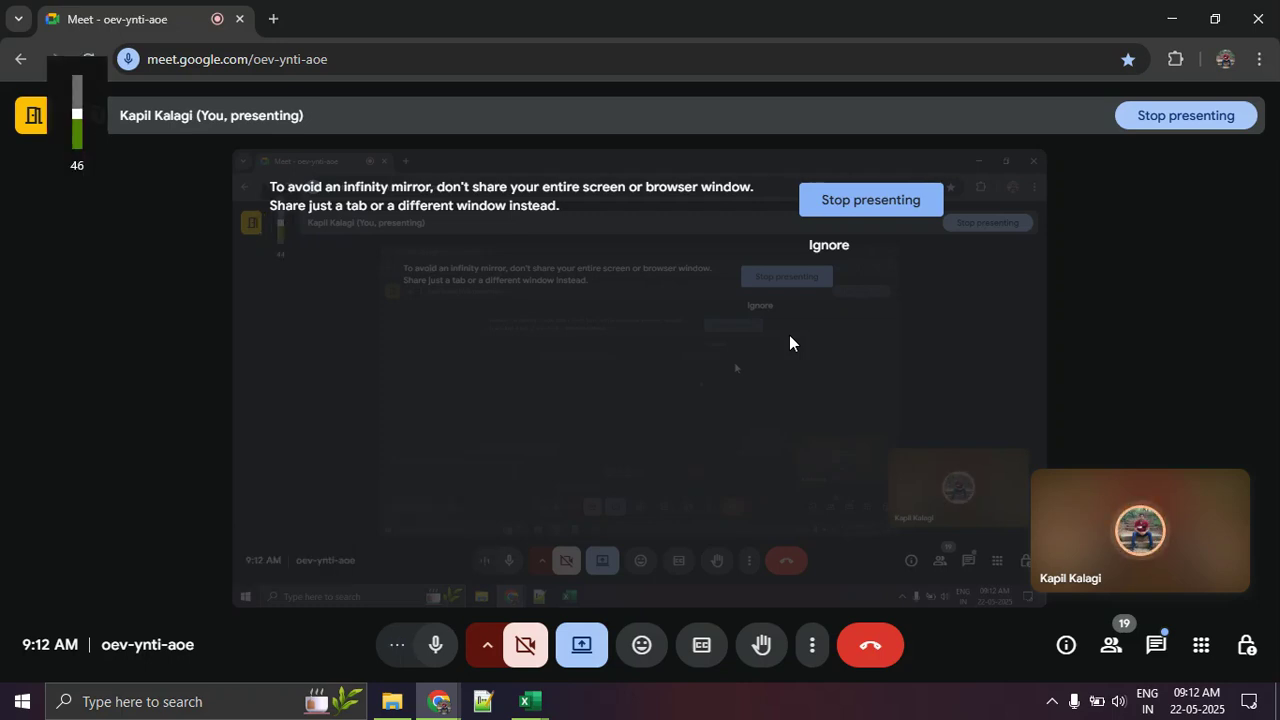
{"action": "key", "text": "XF86AudioRaiseVolume"}
{"action": "key", "text": "XF86AudioRaiseVolume"}
{"action": "key", "text": "XF86AudioRaiseVolume"}
{"action": "key", "text": "XF86AudioRaiseVolume"}
{"action": "key", "text": "XF86AudioRaiseVolume"}
{"action": "key", "text": "XF86AudioRaiseVolume"}
{"action": "key", "text": "XF86AudioRaiseVolume"}
{"action": "key", "text": "XF86AudioRaiseVolume"}
{"action": "key", "text": "XF86AudioRaiseVolume"}
{"action": "key", "text": "XF86AudioRaiseVolume"}
{"action": "key", "text": "XF86AudioRaiseVolume"}
{"action": "key", "text": "XF86AudioRaiseVolume"}
{"action": "key", "text": "XF86AudioRaiseVolume"}
{"action": "key", "text": "XF86AudioRaiseVolume"}
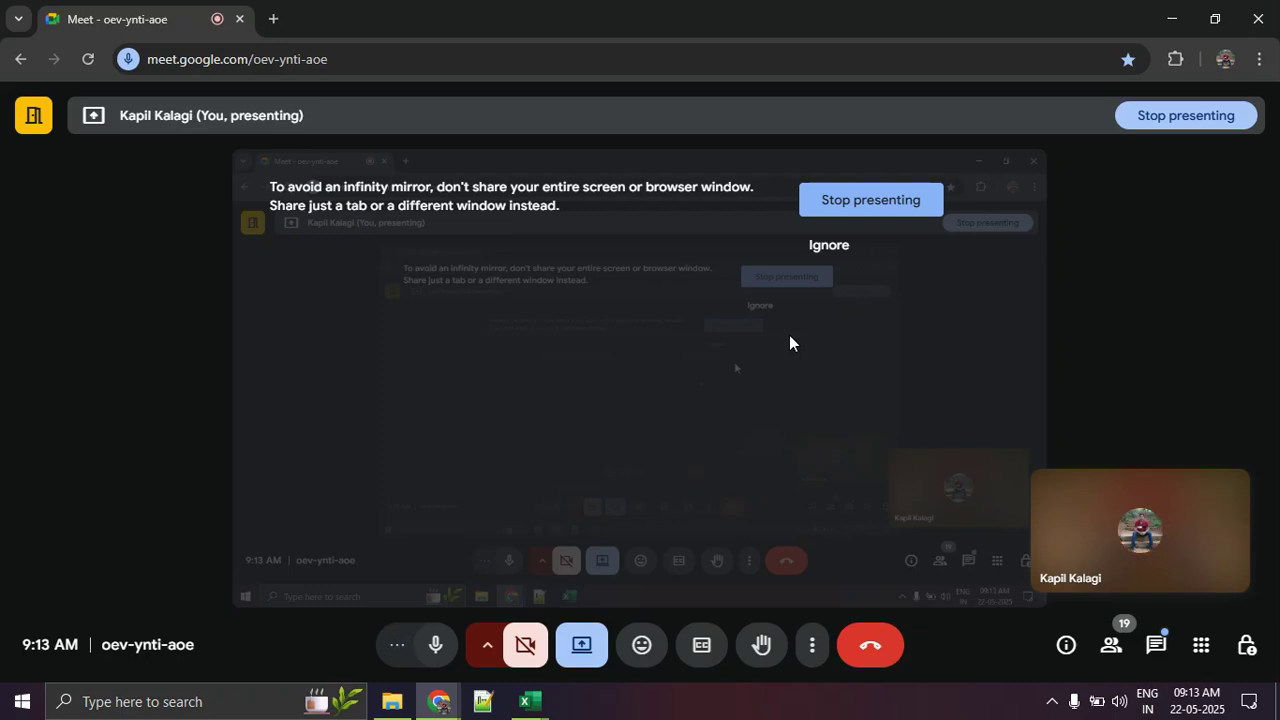
Step: Switch from Google Meet back to Excel and close the Day 2 class work workbook without saving its changes
{"action": "left_click", "coordinate": [550, 702]}
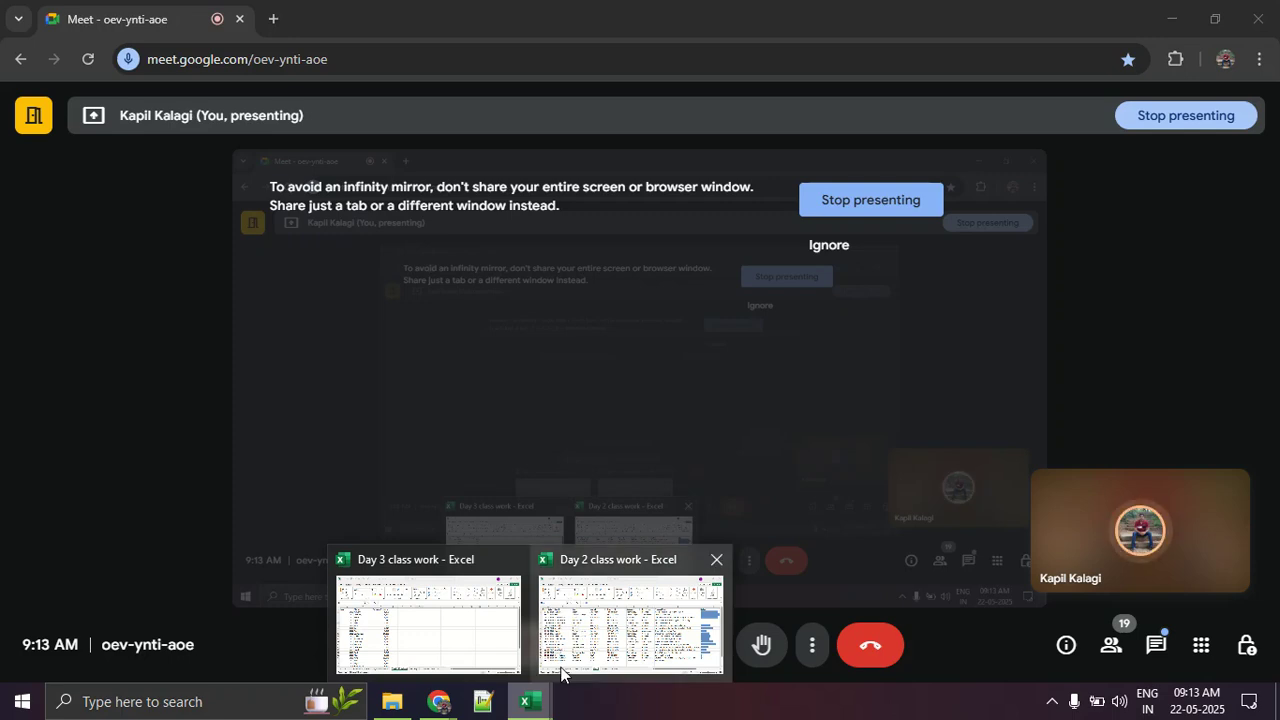
{"action": "left_click", "coordinate": [716, 560]}
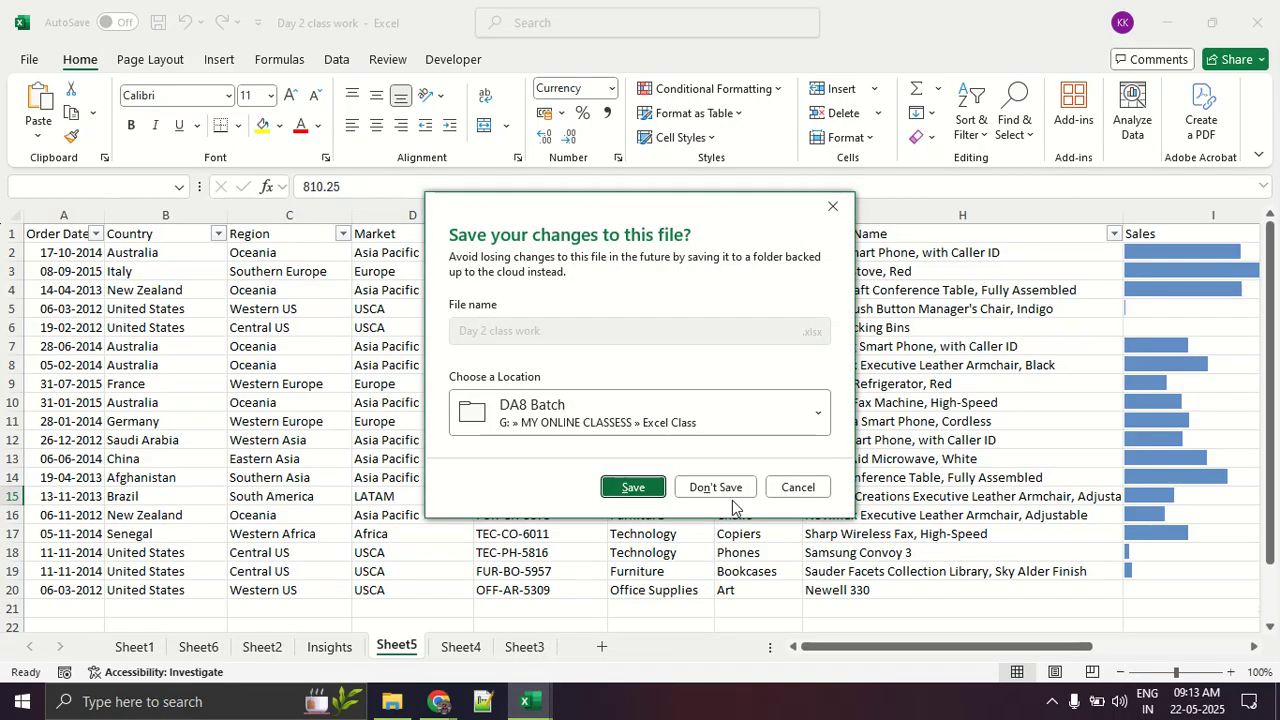
{"action": "left_click", "coordinate": [702, 487]}
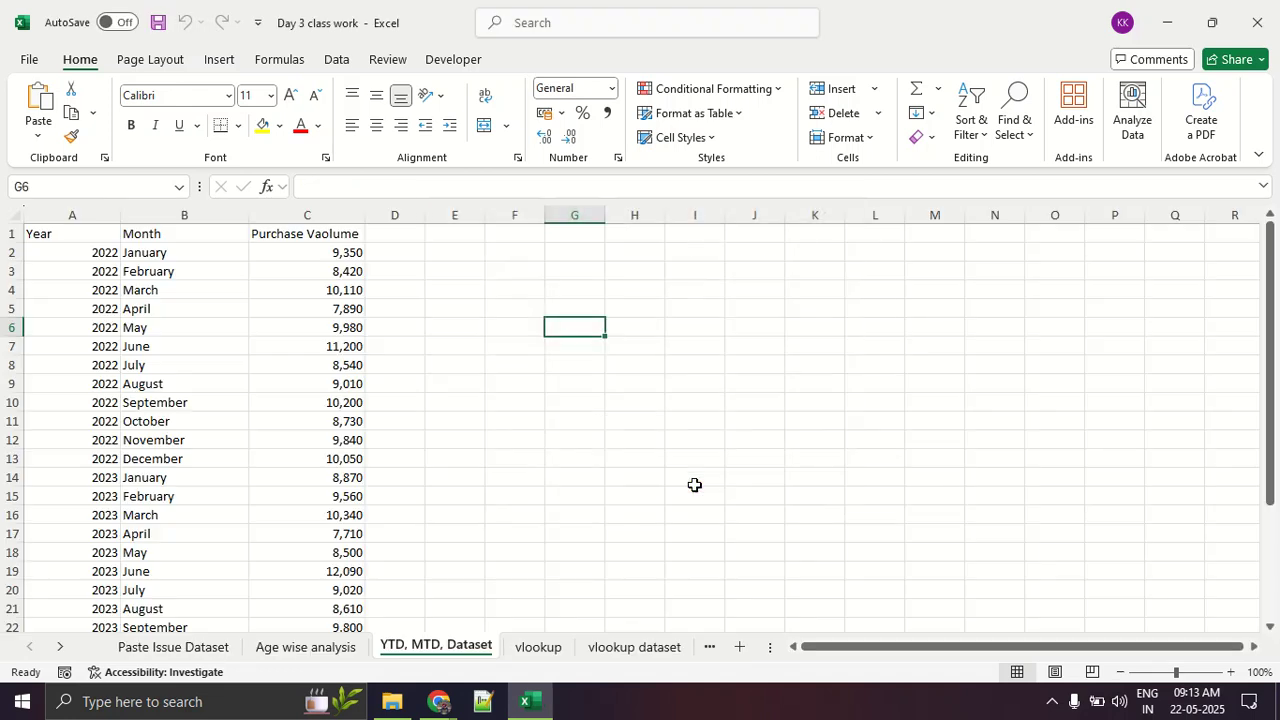
Step: Check the Google Meet call, return to Excel and close the Day 3 class work workbook without saving
{"action": "mouse_move", "coordinate": [432, 700]}
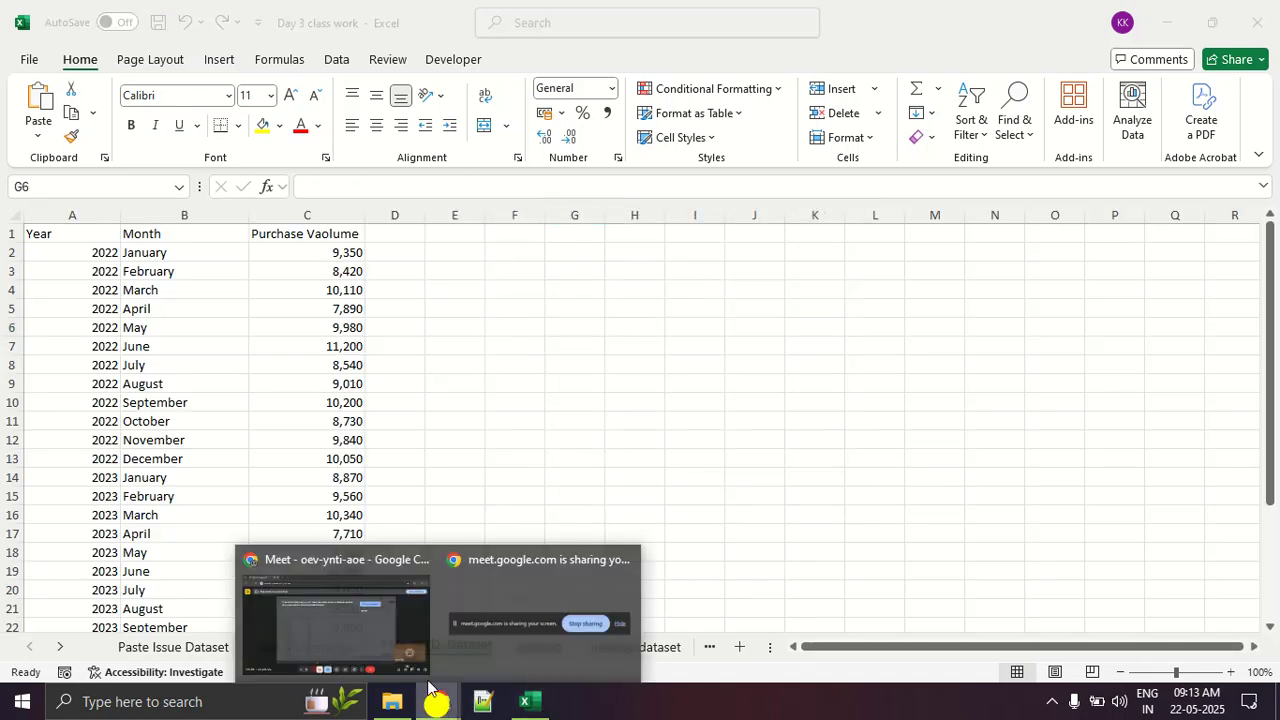
{"action": "left_click", "coordinate": [319, 596]}
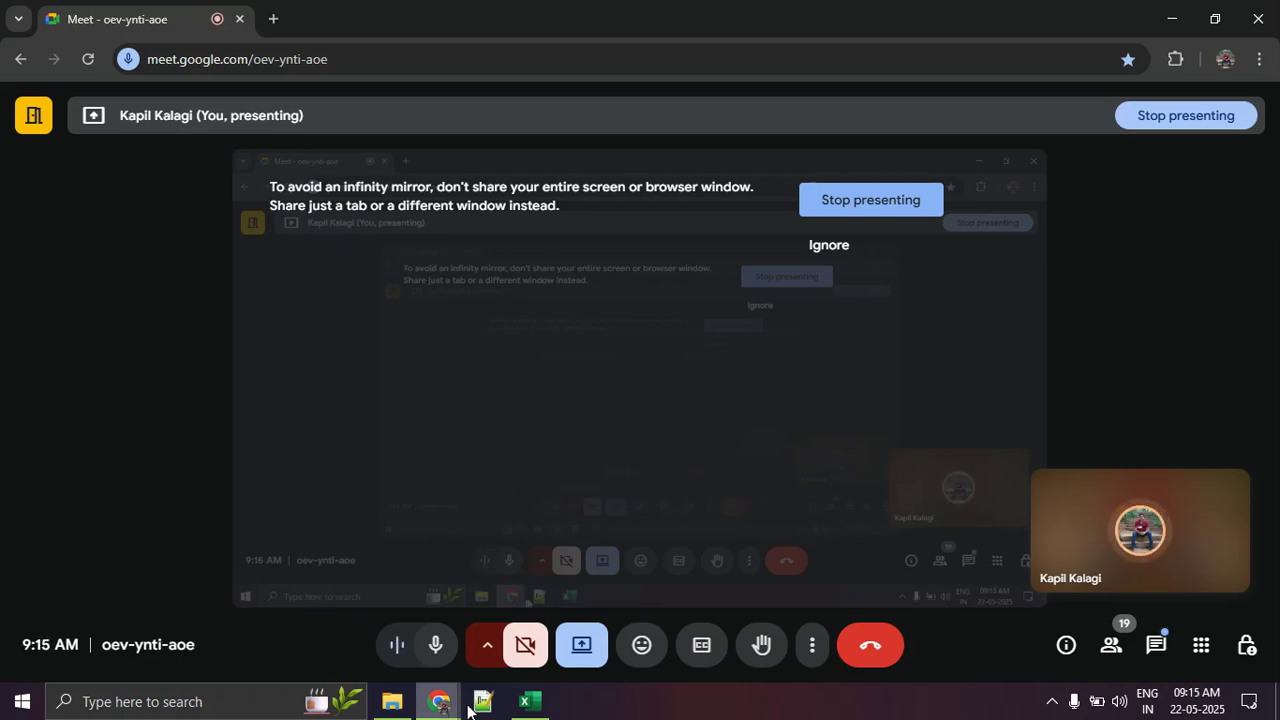
{"action": "left_click", "coordinate": [529, 701]}
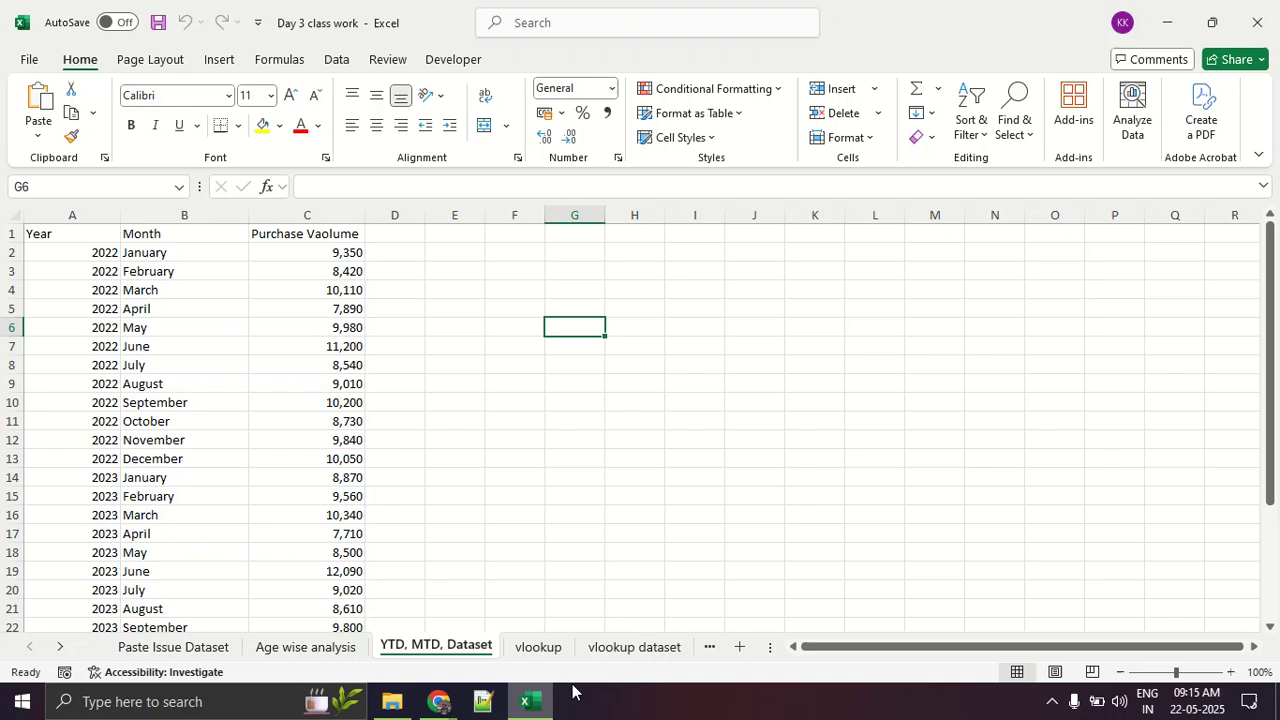
{"action": "left_click", "coordinate": [213, 702]}
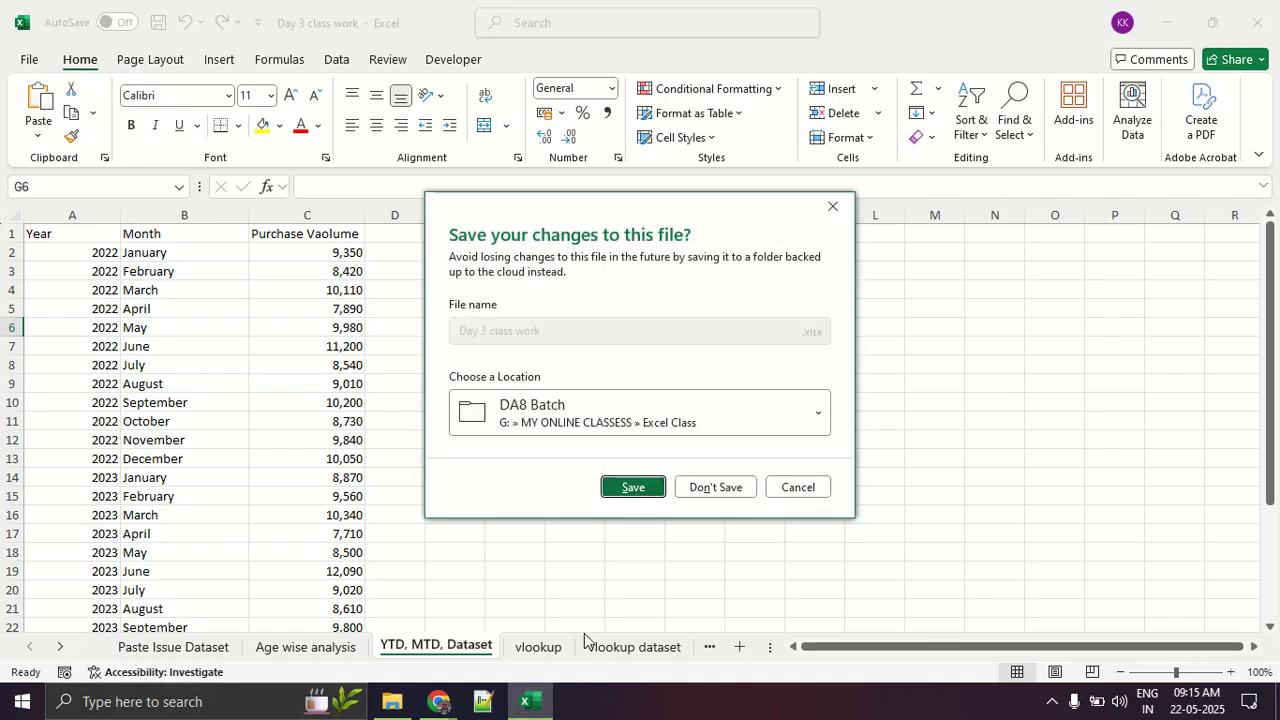
{"action": "left_click", "coordinate": [727, 500]}
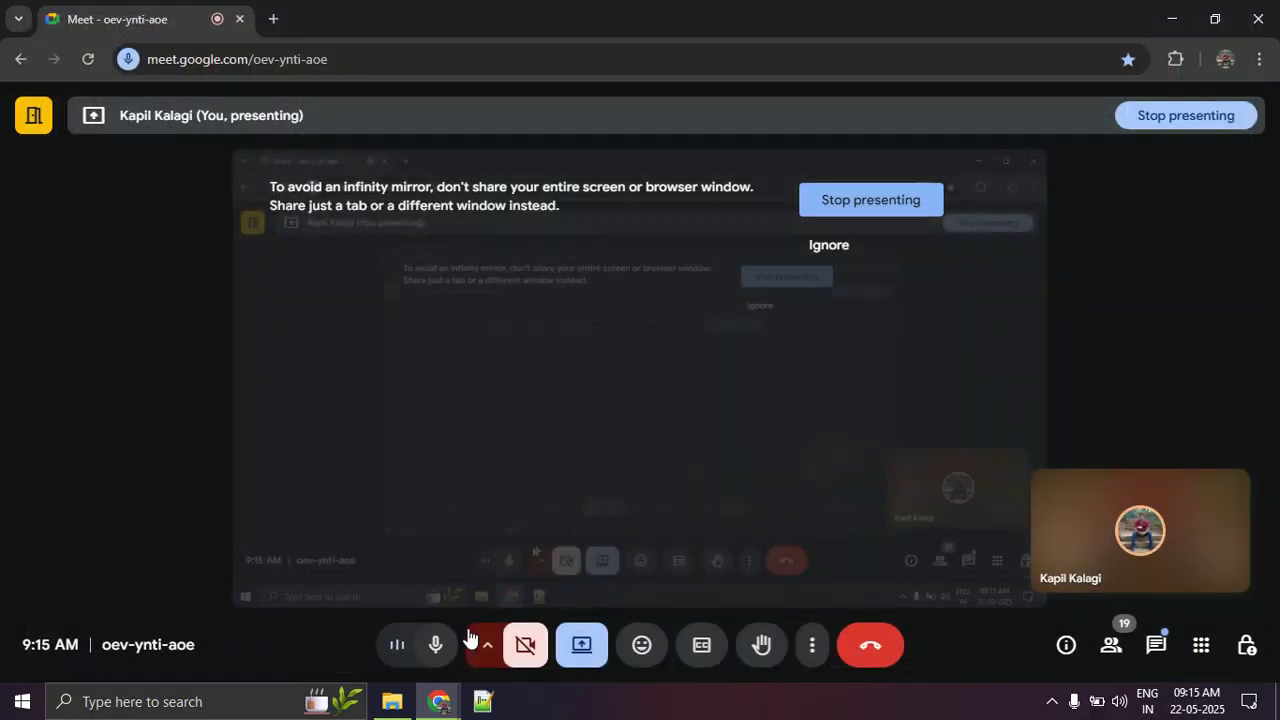
Step: Reopen the Day 3 class work workbook from the DA8 Batch folder and update its external links
{"action": "left_click", "coordinate": [396, 699]}
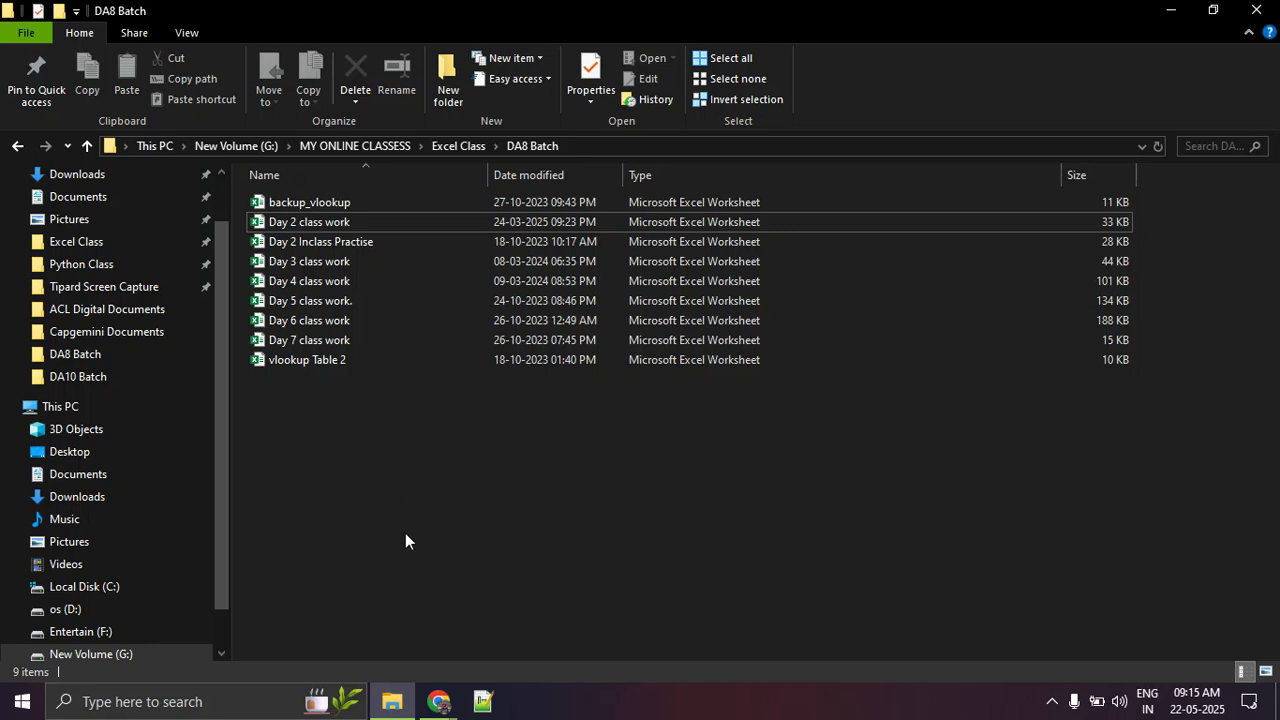
{"action": "double_click", "coordinate": [376, 265]}
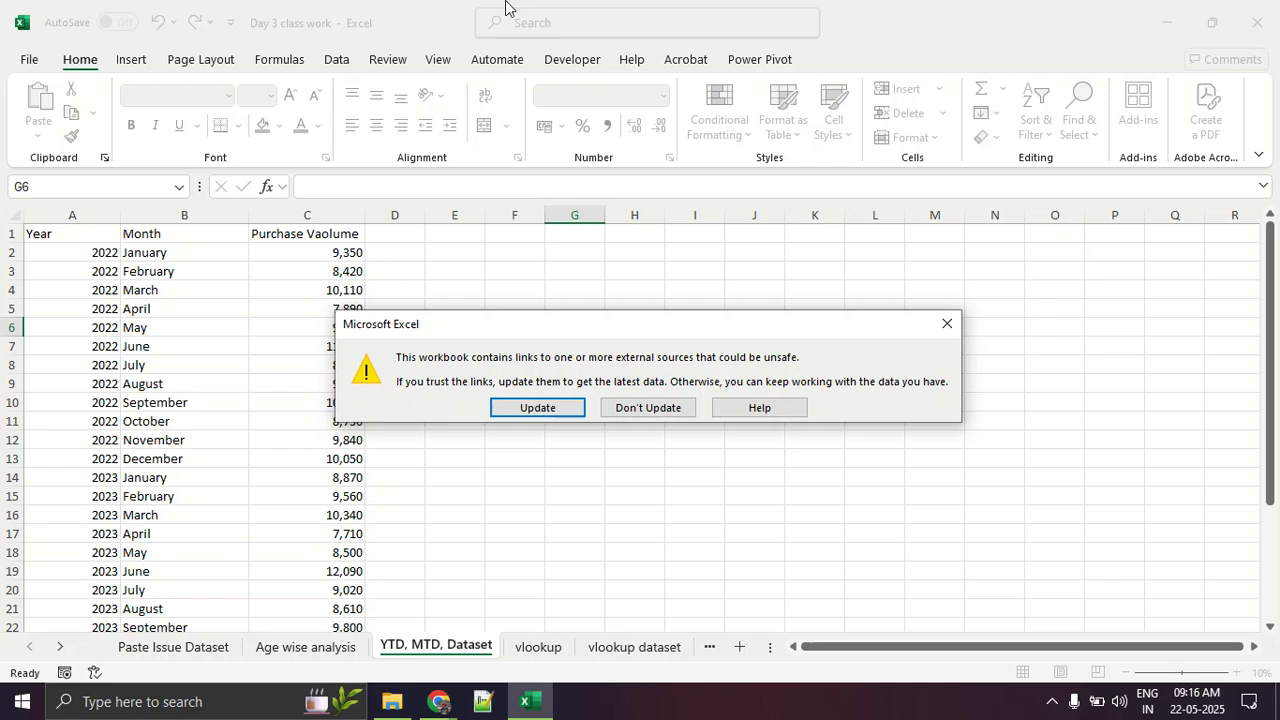
{"action": "left_click", "coordinate": [566, 406]}
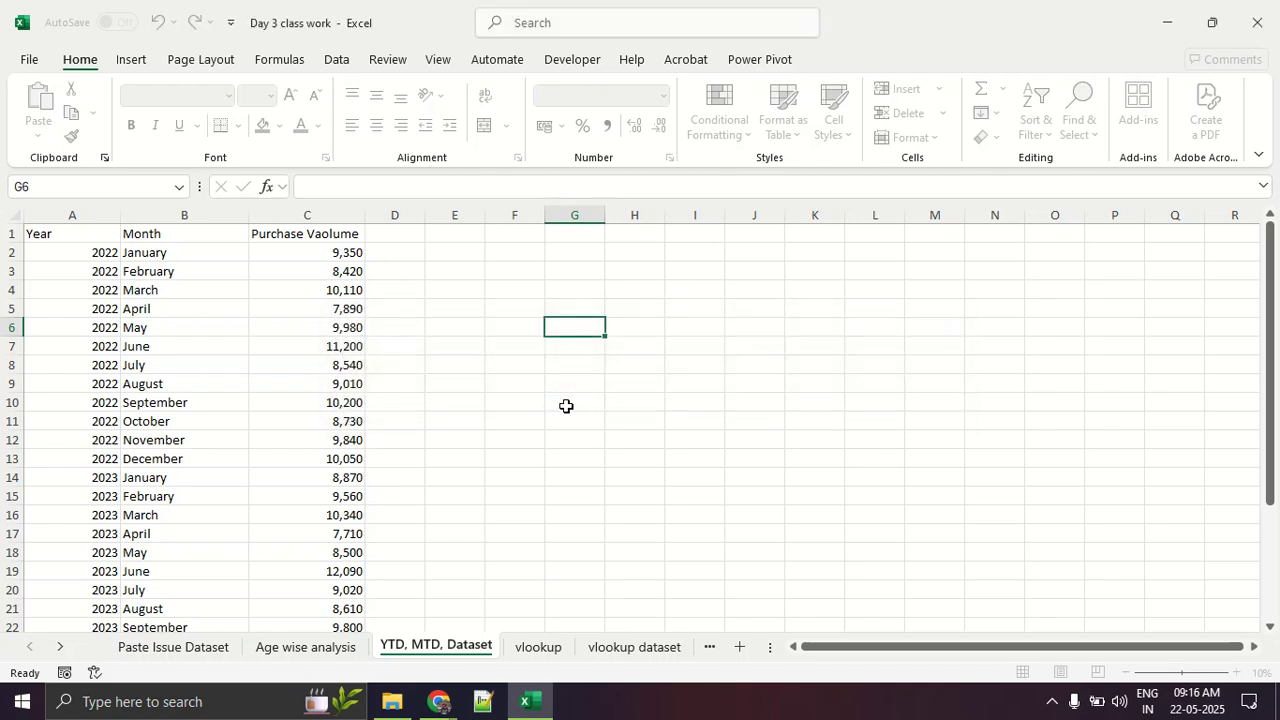
Step: Open the vlookup dataset sheet and set its zoom to 110%
{"action": "left_click", "coordinate": [170, 646]}
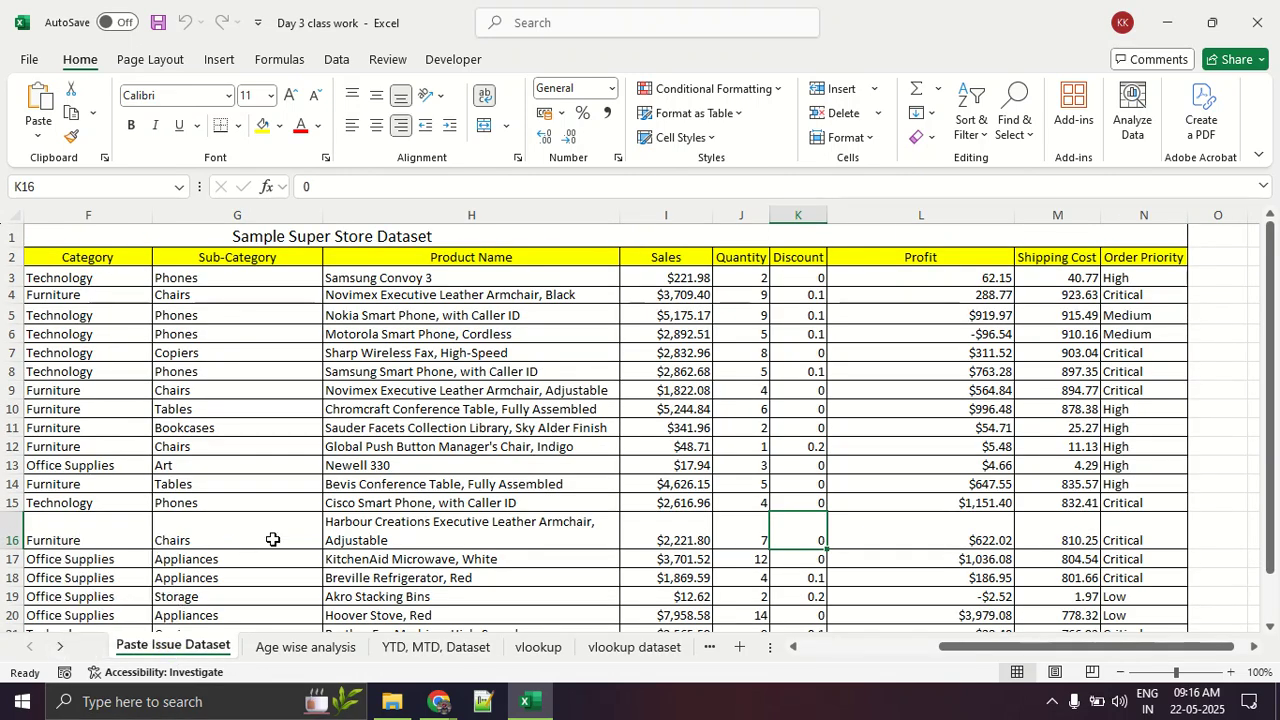
{"action": "left_click", "coordinate": [594, 650]}
{"action": "scroll", "coordinate": [220, 449], "scroll_direction": "up", "scroll_amount": 9}
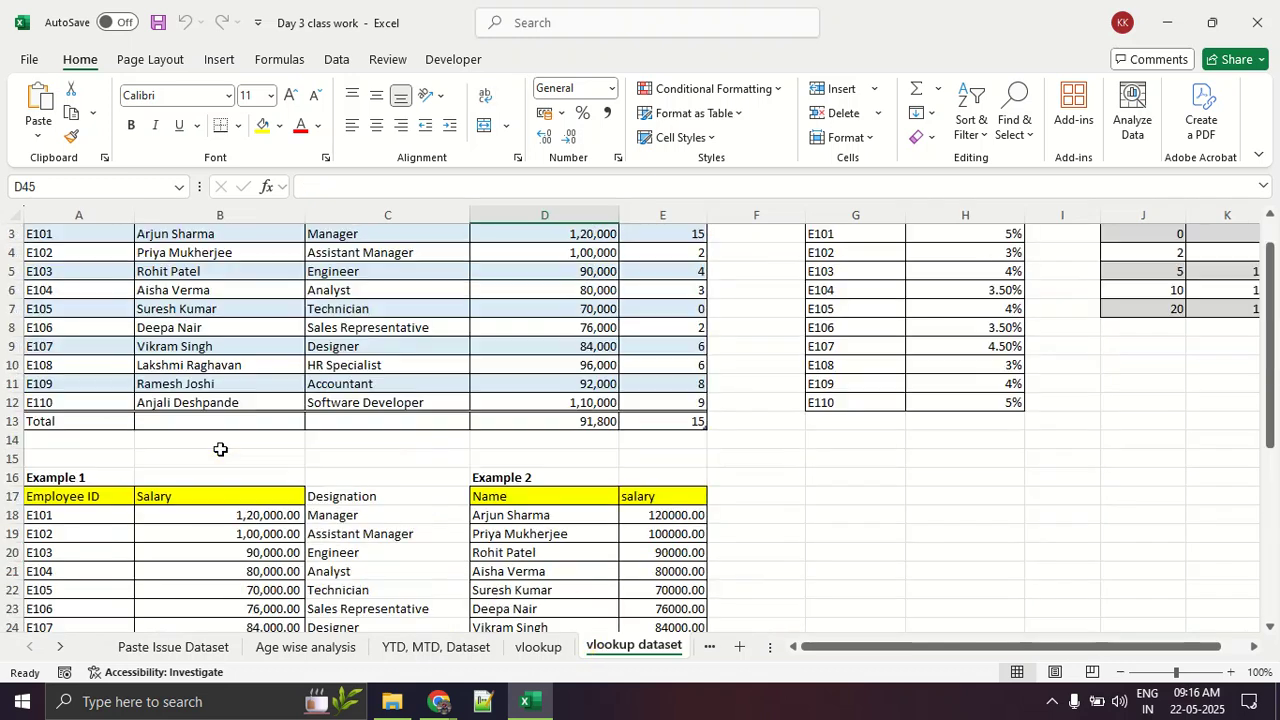
{"action": "scroll", "coordinate": [220, 449], "scroll_direction": "up", "scroll_amount": 1}
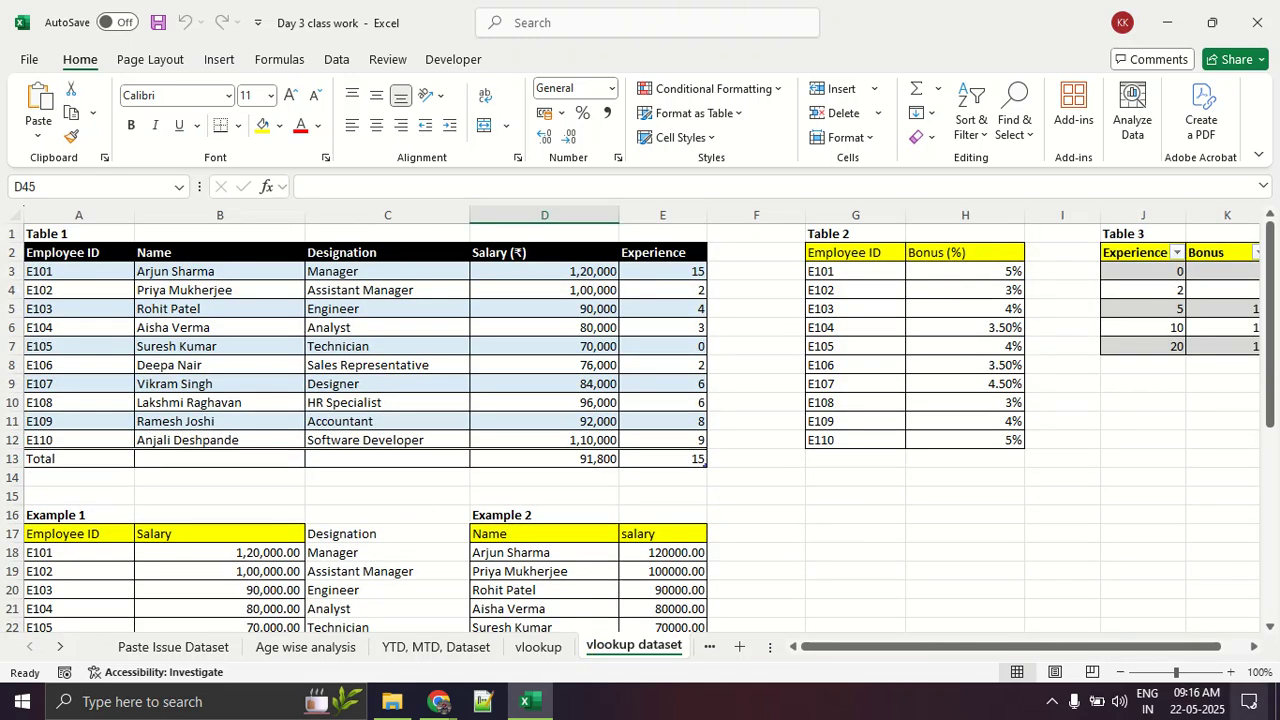
{"action": "left_click", "coordinate": [1230, 672]}
{"action": "left_click_drag", "start_coordinate": [1040, 652], "coordinate": [1000, 650]}
{"action": "scroll", "coordinate": [271, 569], "scroll_direction": "down", "scroll_amount": 2}
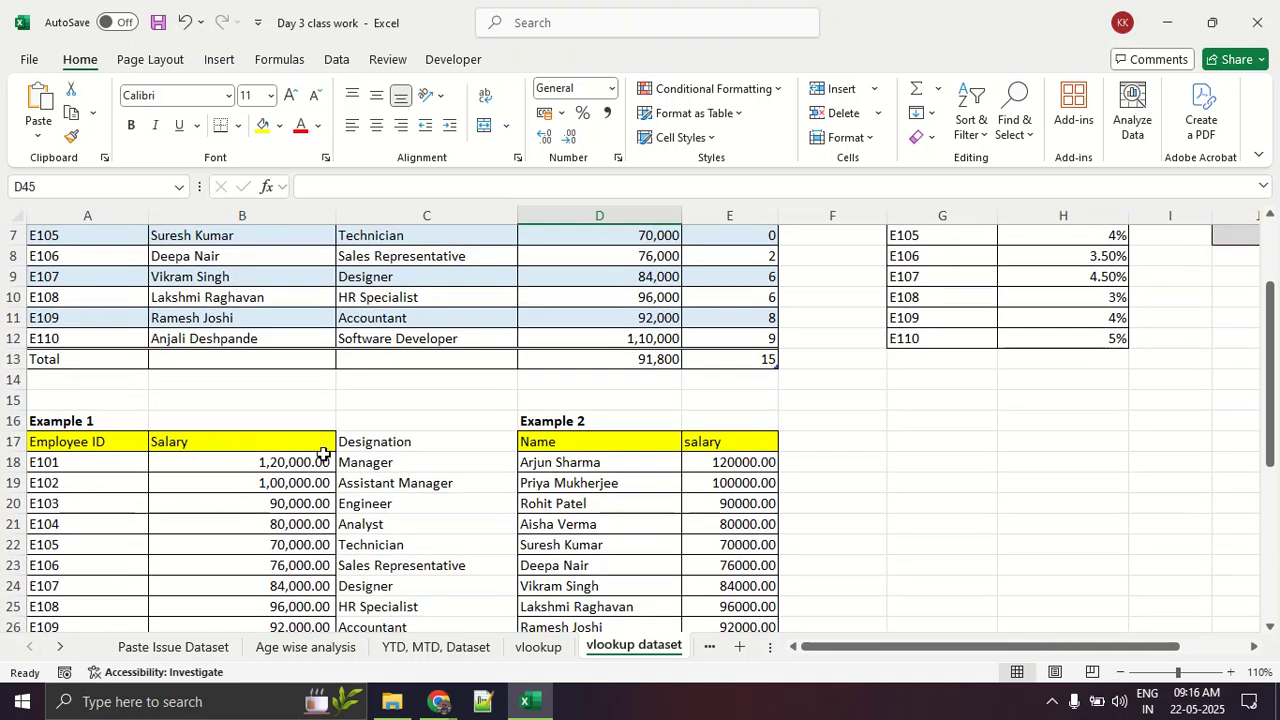
Step: Clear the Example 1 salaries in B18:B27 and the designations beside them, and make cells B24:B27 bold
{"action": "left_click_drag", "start_coordinate": [320, 458], "coordinate": [338, 620]}
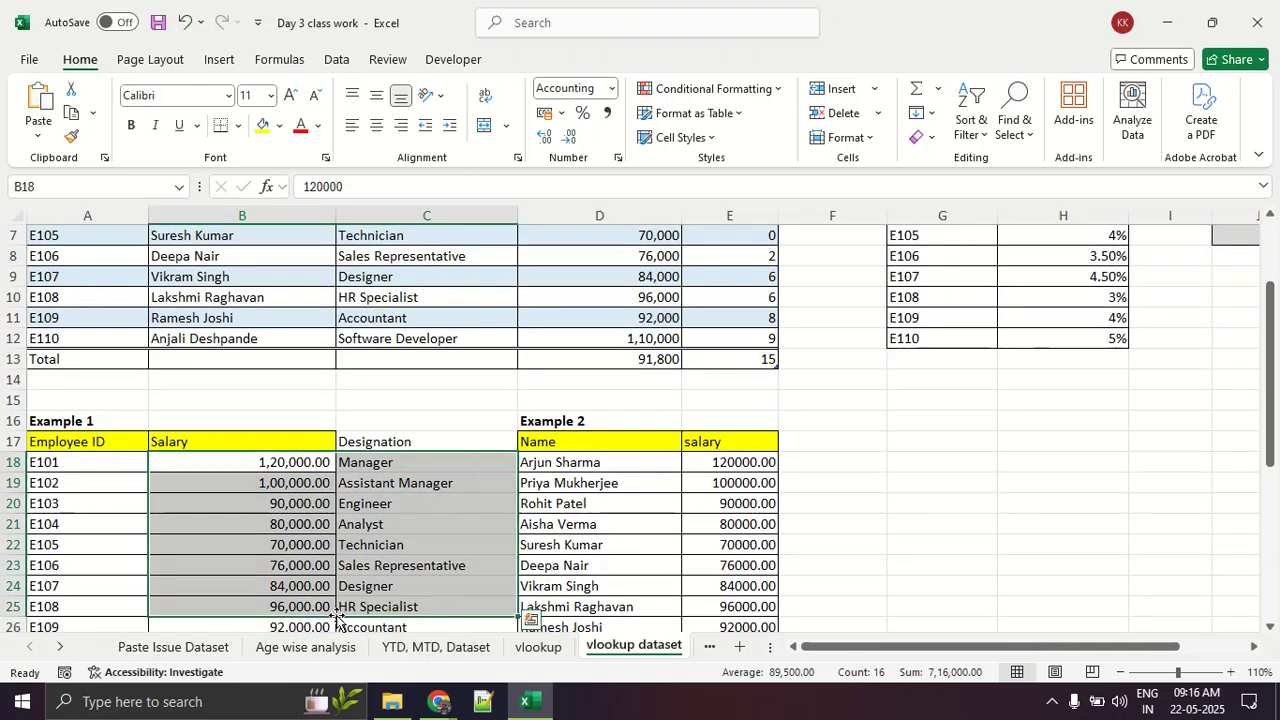
{"action": "key", "text": "Delete"}
{"action": "scroll", "coordinate": [338, 620], "scroll_direction": "down", "scroll_amount": 2}
{"action": "left_click", "coordinate": [271, 490]}
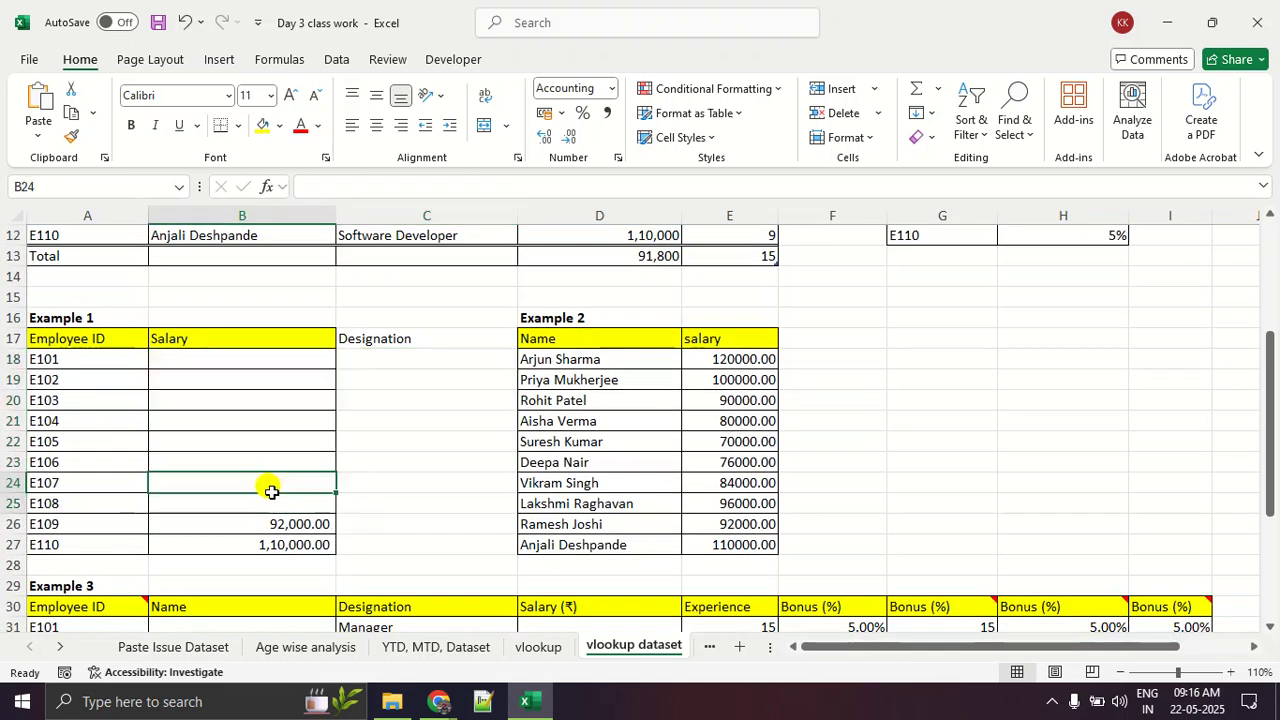
{"action": "left_click_drag", "start_coordinate": [271, 490], "coordinate": [328, 551]}
{"action": "key", "text": "Delete"}
{"action": "scroll", "coordinate": [287, 493], "scroll_direction": "up", "scroll_amount": 3}
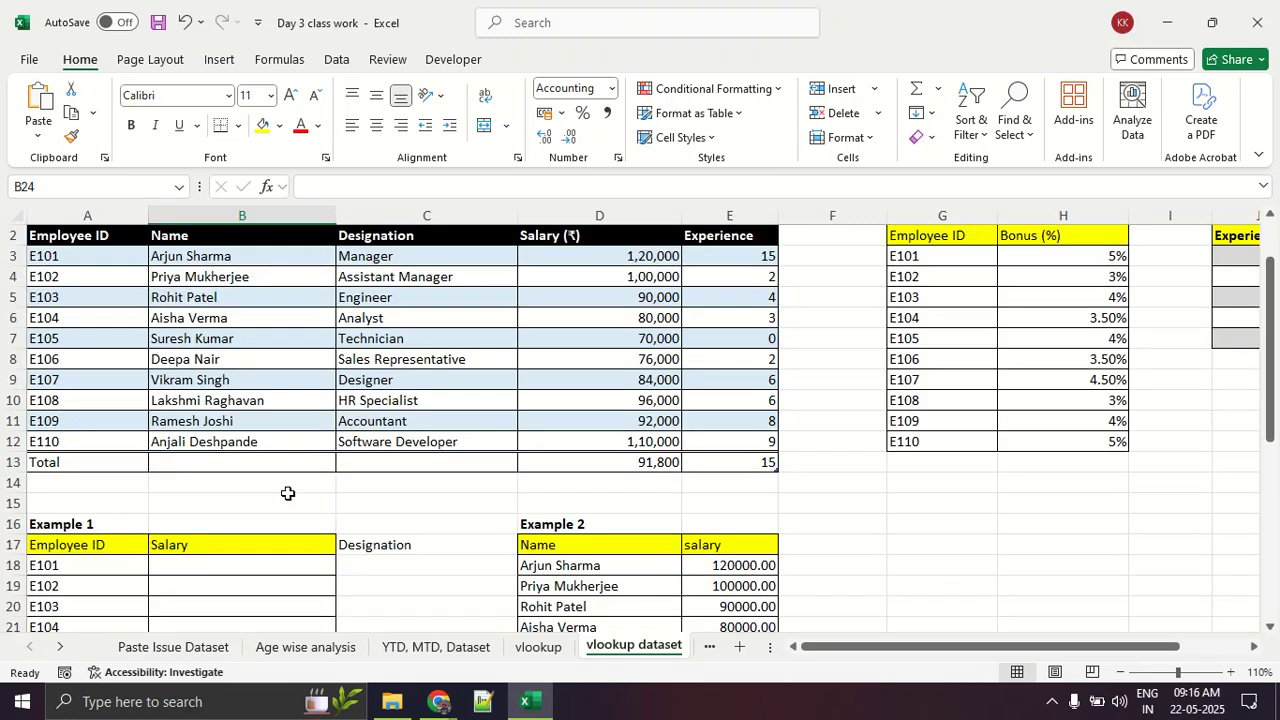
{"action": "scroll", "coordinate": [287, 493], "scroll_direction": "up", "scroll_amount": 1}
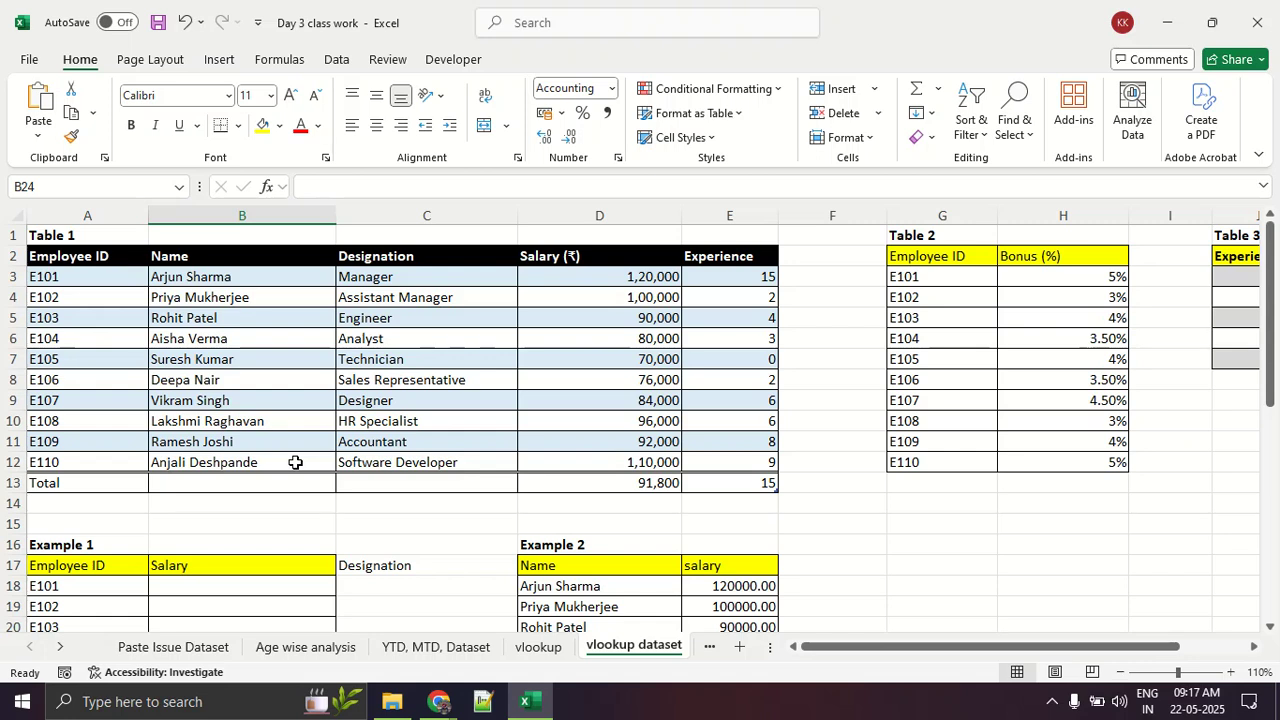
{"action": "scroll", "coordinate": [295, 462], "scroll_direction": "down", "scroll_amount": 2}
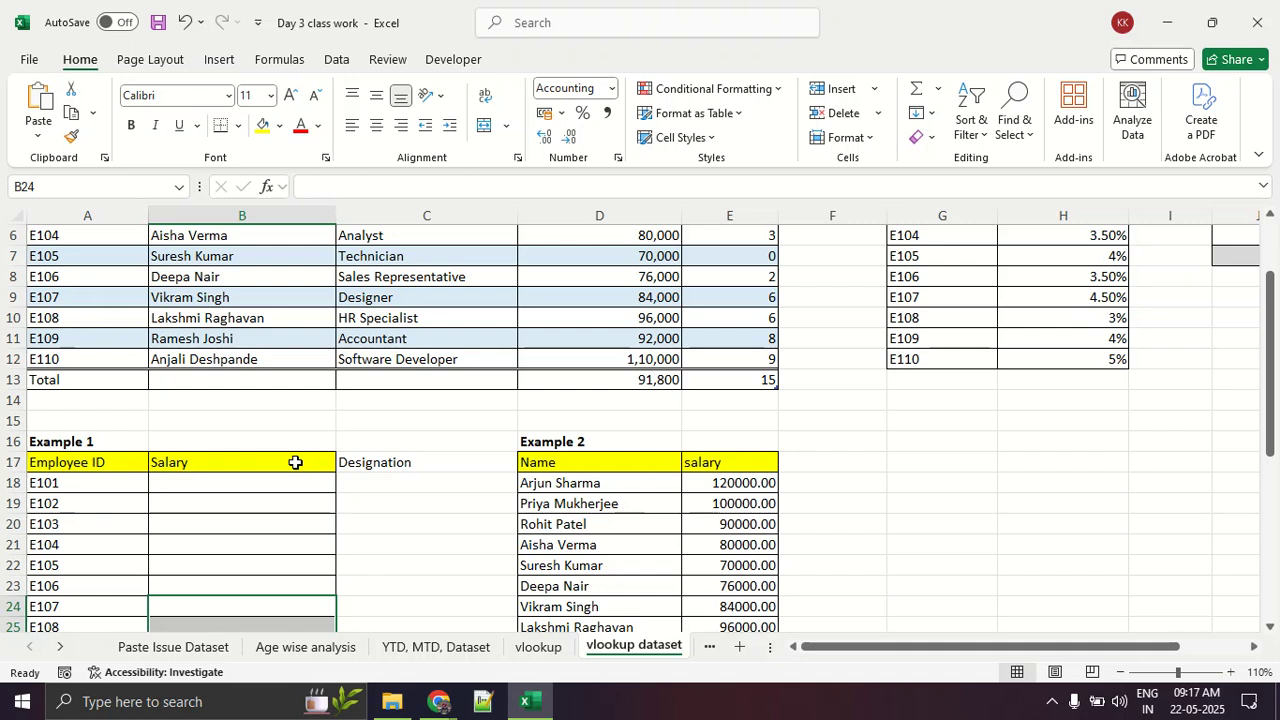
{"action": "key", "text": "ctrl+b"}
Step: Launch the ZoomIt application from the Excel Class folder and return to the Day 3 class work workbook
{"action": "left_click", "coordinate": [405, 708]}
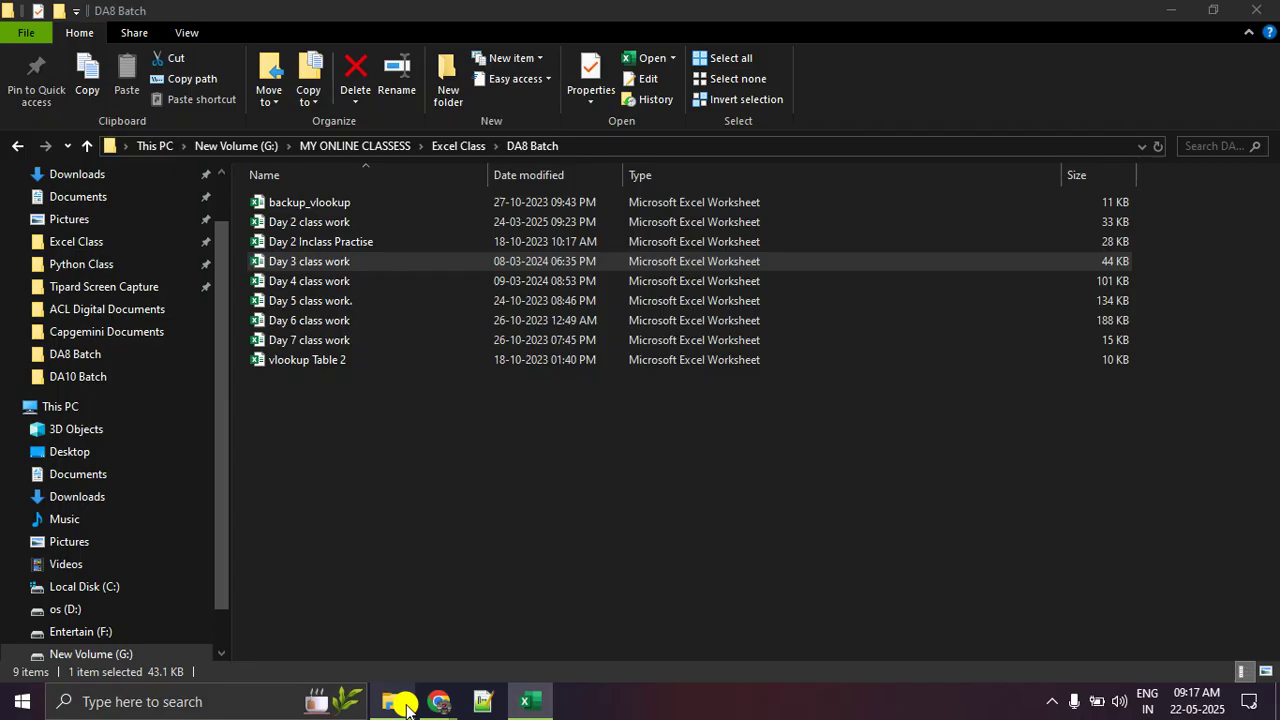
{"action": "left_click", "coordinate": [471, 145]}
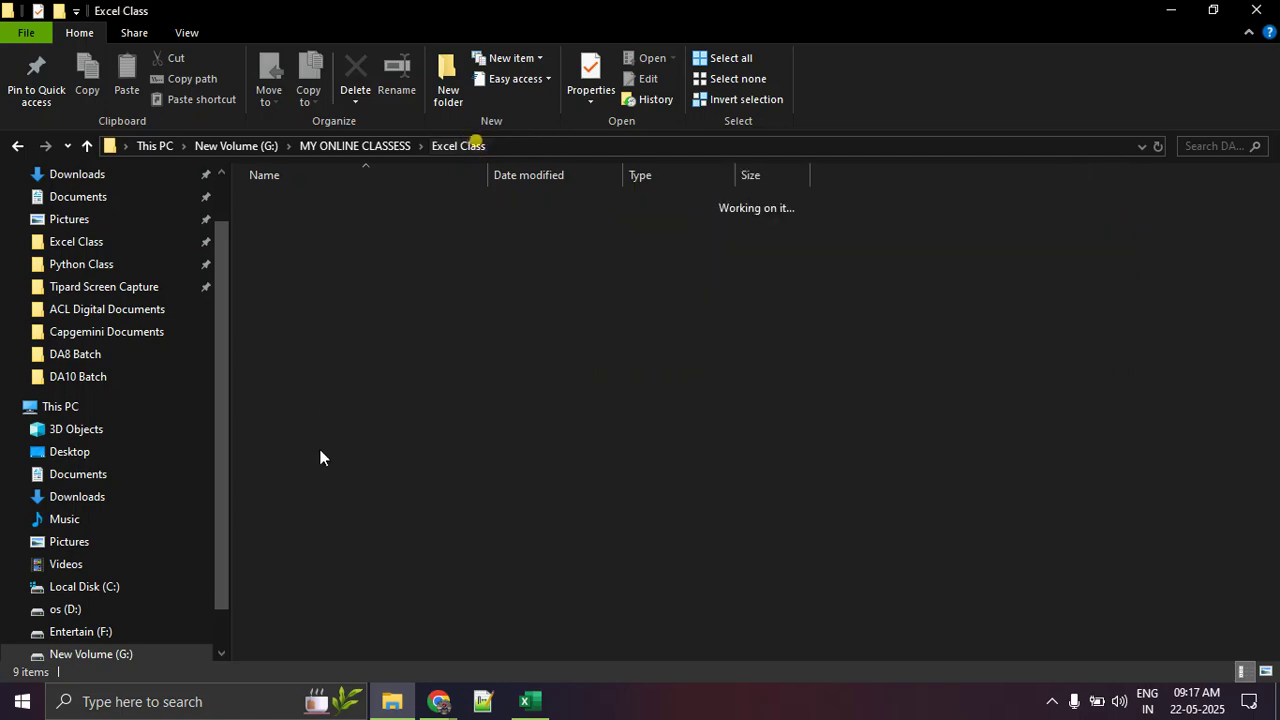
{"action": "double_click", "coordinate": [338, 475]}
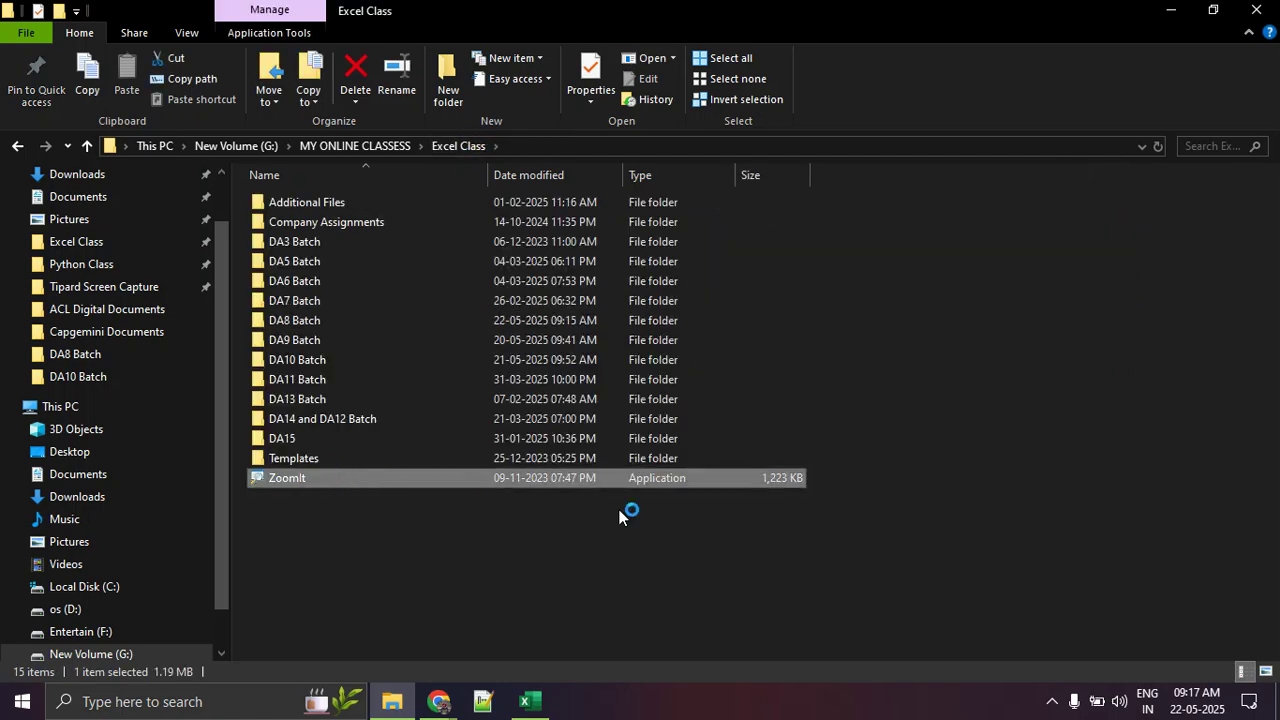
{"action": "key", "text": "alt+Tab"}
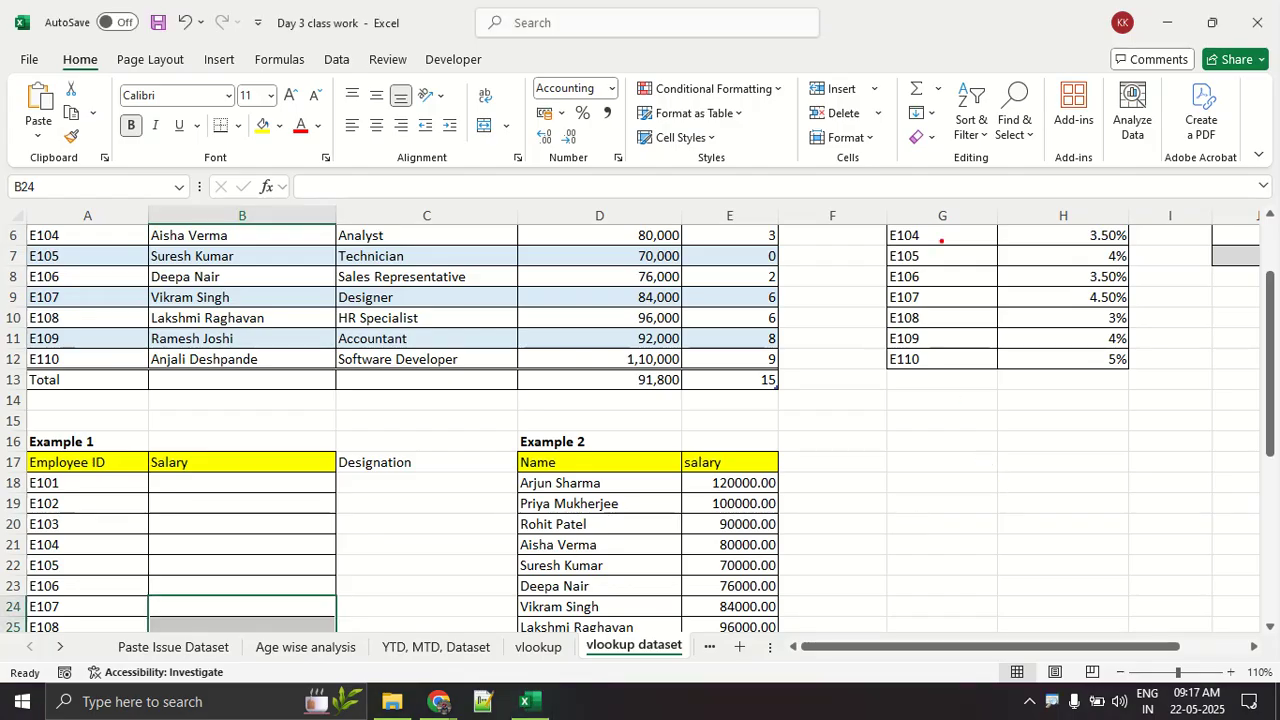
Step: Draw three vertical red annotation lines over columns G, H and I, and clear them
{"action": "left_click_drag", "start_coordinate": [941, 238], "coordinate": [951, 601]}
{"action": "left_click_drag", "start_coordinate": [1058, 190], "coordinate": [1055, 517]}
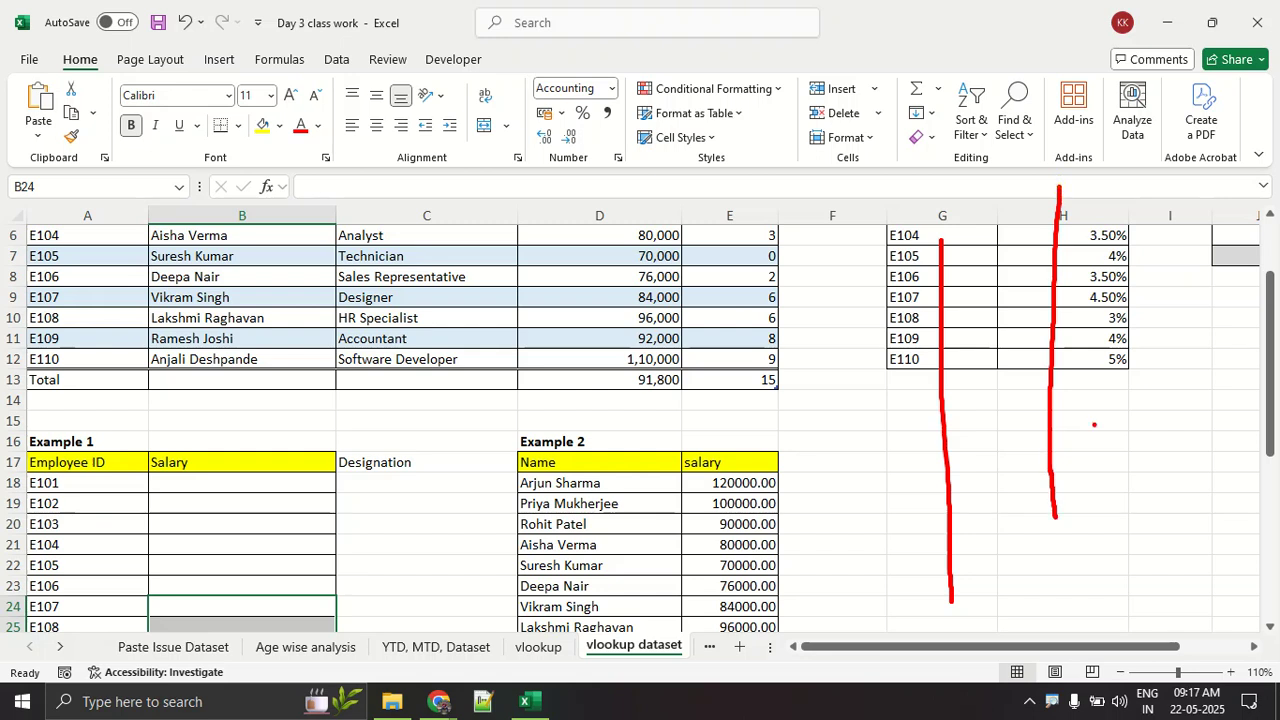
{"action": "left_click_drag", "start_coordinate": [1155, 193], "coordinate": [1165, 657]}
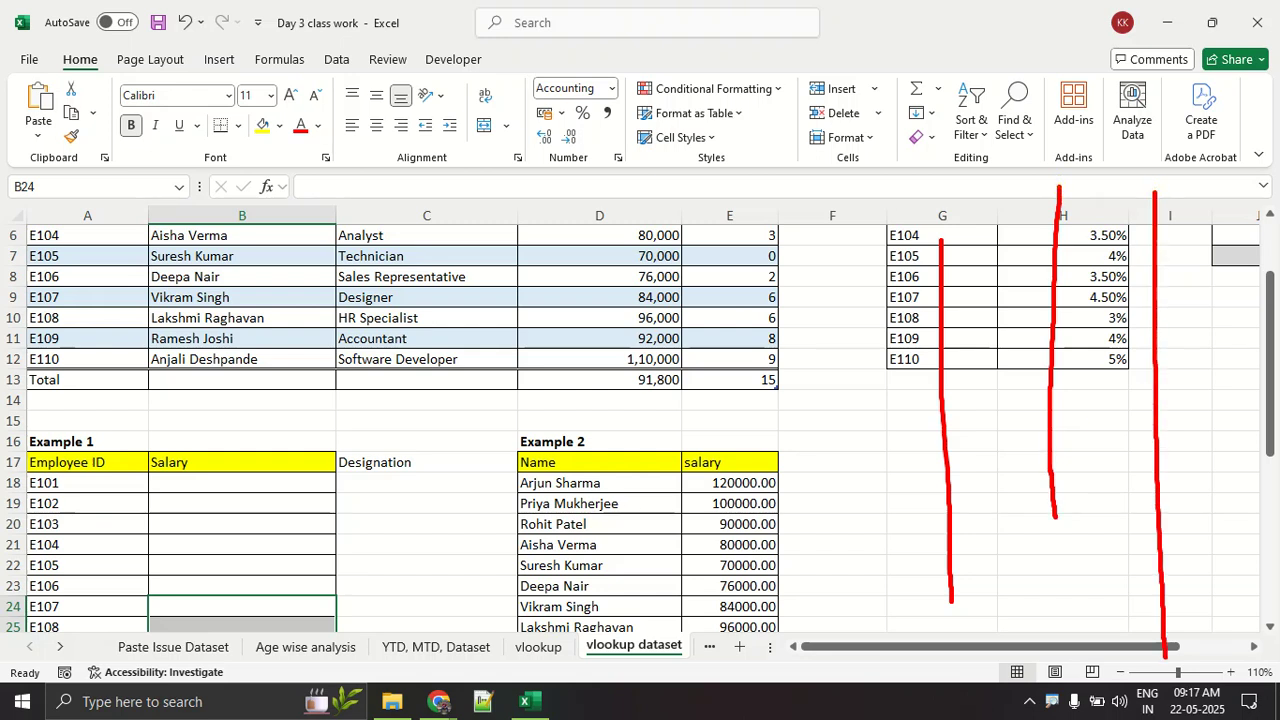
{"action": "key", "text": "Escape"}
Step: Draw four horizontal red annotation lines beside the Example 2 table, and restart screen drawing with a clean view
{"action": "left_click_drag", "start_coordinate": [836, 631], "coordinate": [1068, 616]}
{"action": "left_click_drag", "start_coordinate": [846, 545], "coordinate": [1086, 547]}
{"action": "left_click_drag", "start_coordinate": [869, 500], "coordinate": [1127, 507]}
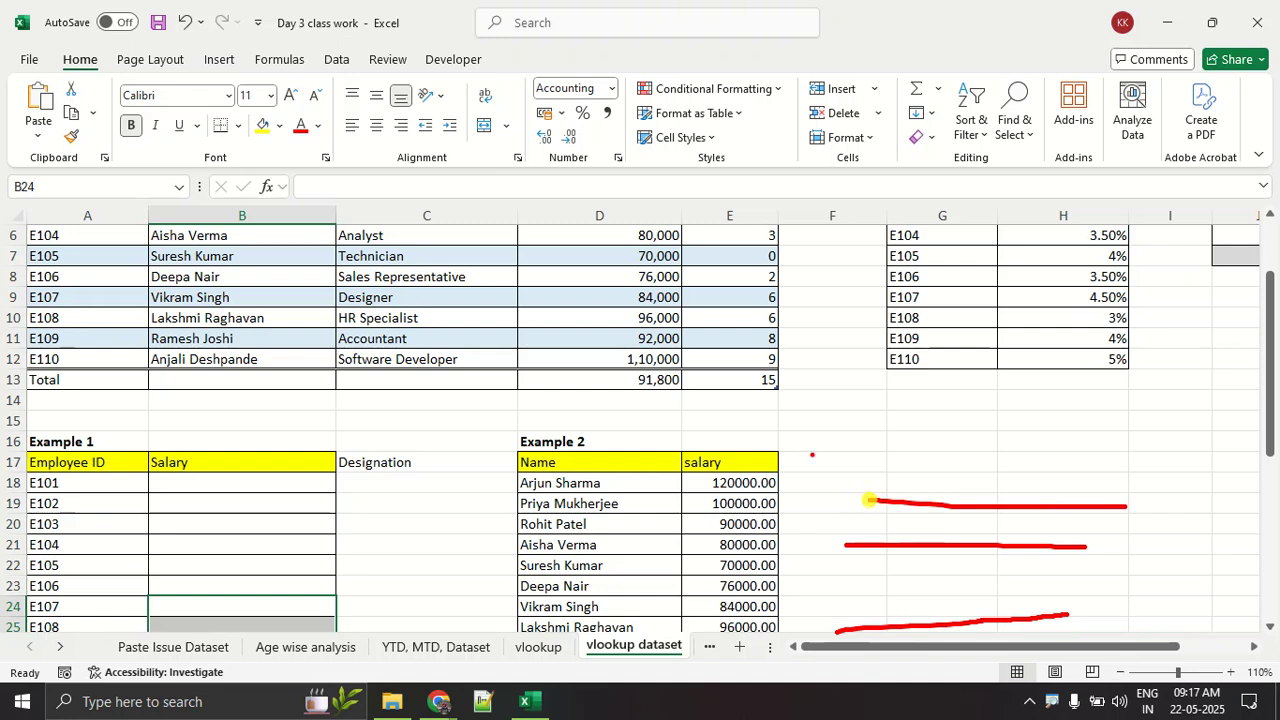
{"action": "left_click_drag", "start_coordinate": [800, 447], "coordinate": [1115, 451]}
{"action": "key", "text": "Escape"}
{"action": "key", "text": "ctrl+2"}
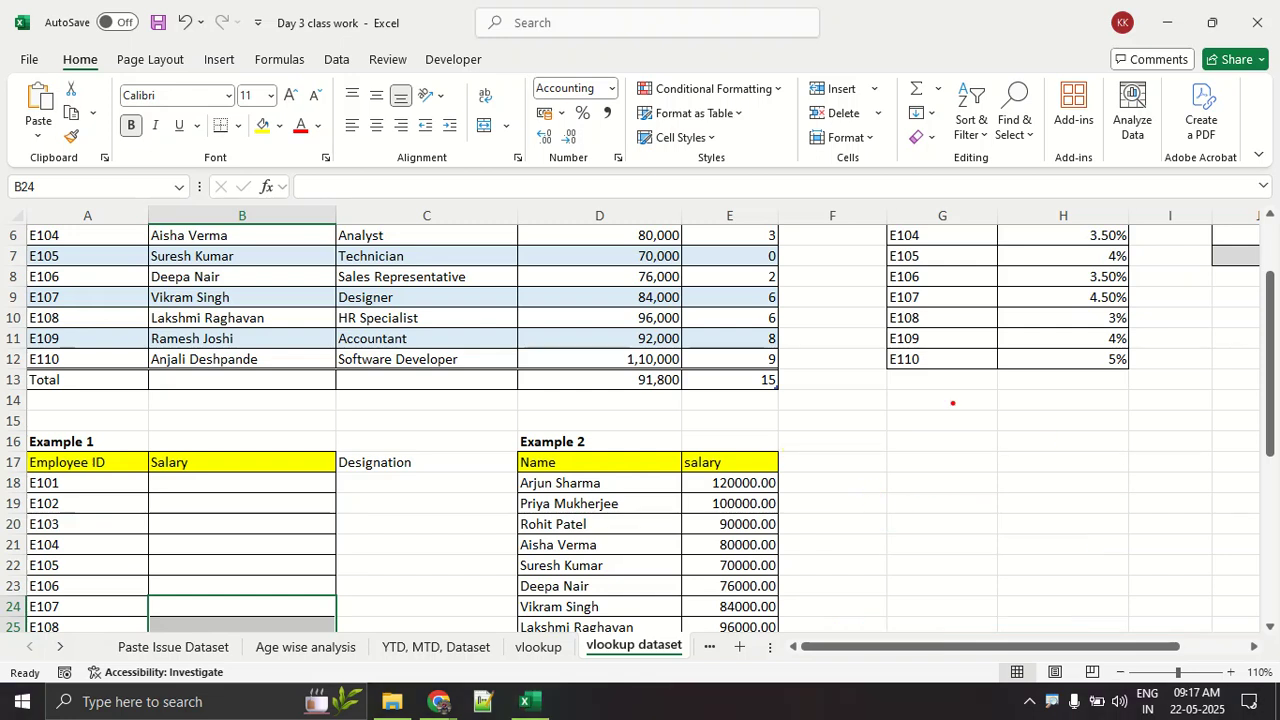
Step: Draw a red annotation cross of diagonal strokes in the empty area below Table 2, and exit screen drawing
{"action": "left_click_drag", "start_coordinate": [946, 402], "coordinate": [1013, 466]}
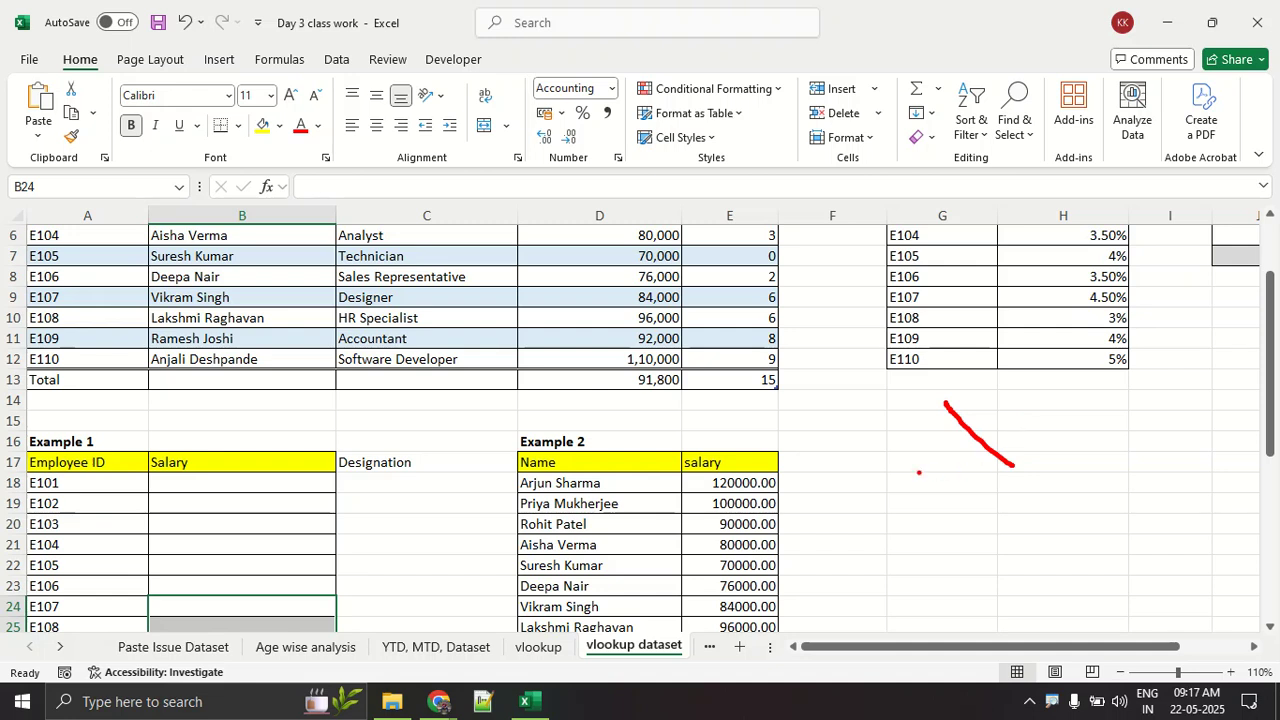
{"action": "left_click_drag", "start_coordinate": [927, 390], "coordinate": [1085, 572]}
{"action": "left_click_drag", "start_coordinate": [1092, 406], "coordinate": [798, 563]}
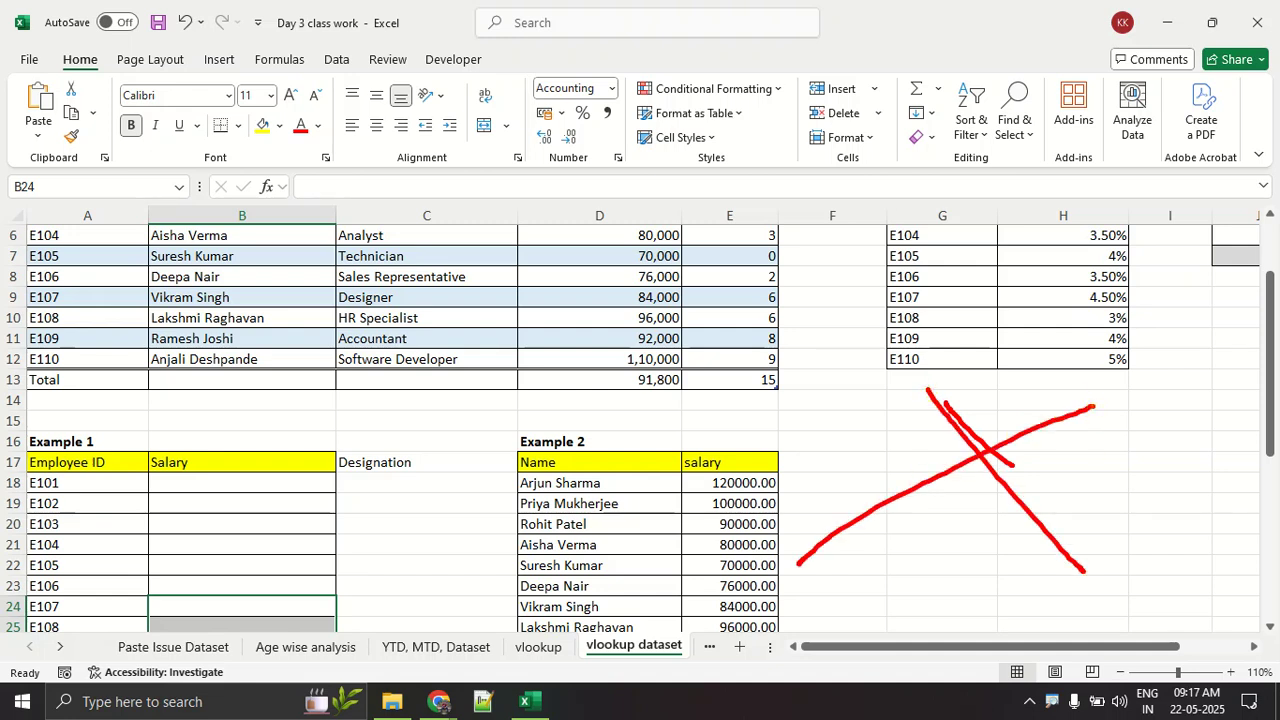
{"action": "key", "text": "Escape"}
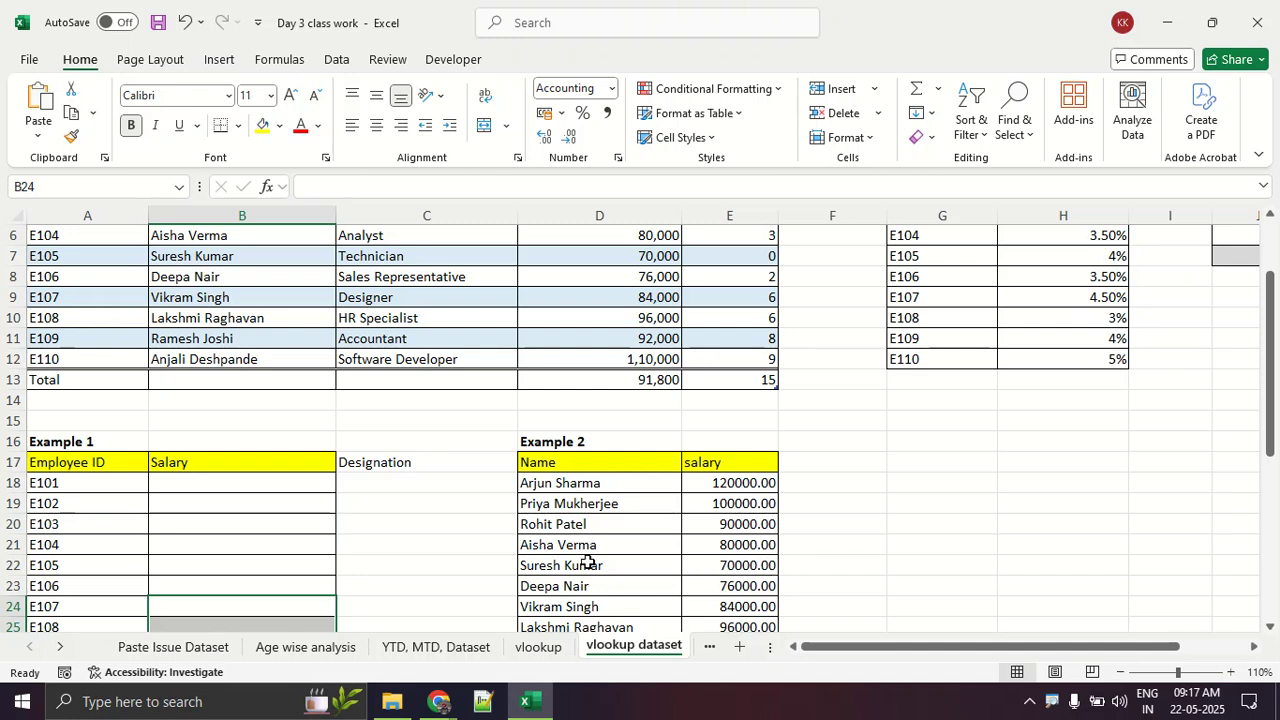
Step: Clear the Designation heading in C17 beside the Example 1 table
{"action": "left_click", "coordinate": [397, 473]}
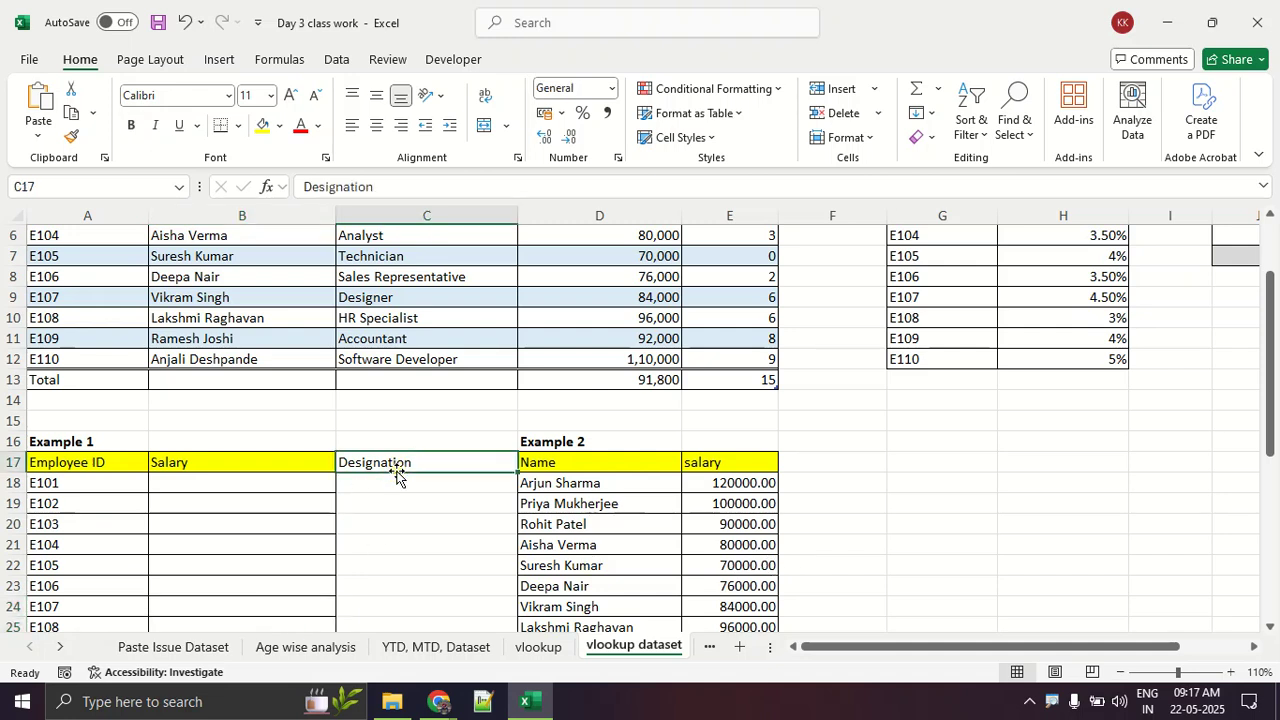
{"action": "key", "text": "Delete"}
{"action": "scroll", "coordinate": [224, 465], "scroll_direction": "up", "scroll_amount": 2}
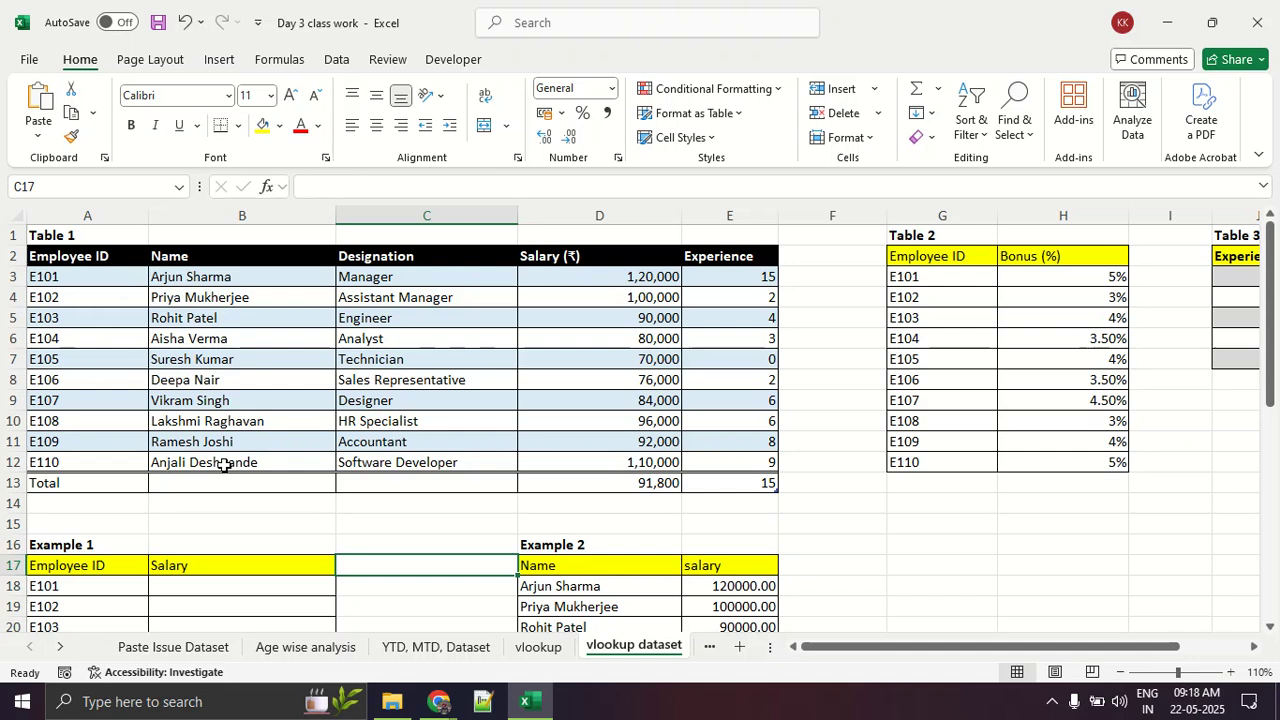
{"action": "scroll", "coordinate": [269, 429], "scroll_direction": "down", "scroll_amount": 2}
{"action": "scroll", "coordinate": [269, 429], "scroll_direction": "up", "scroll_amount": 2}
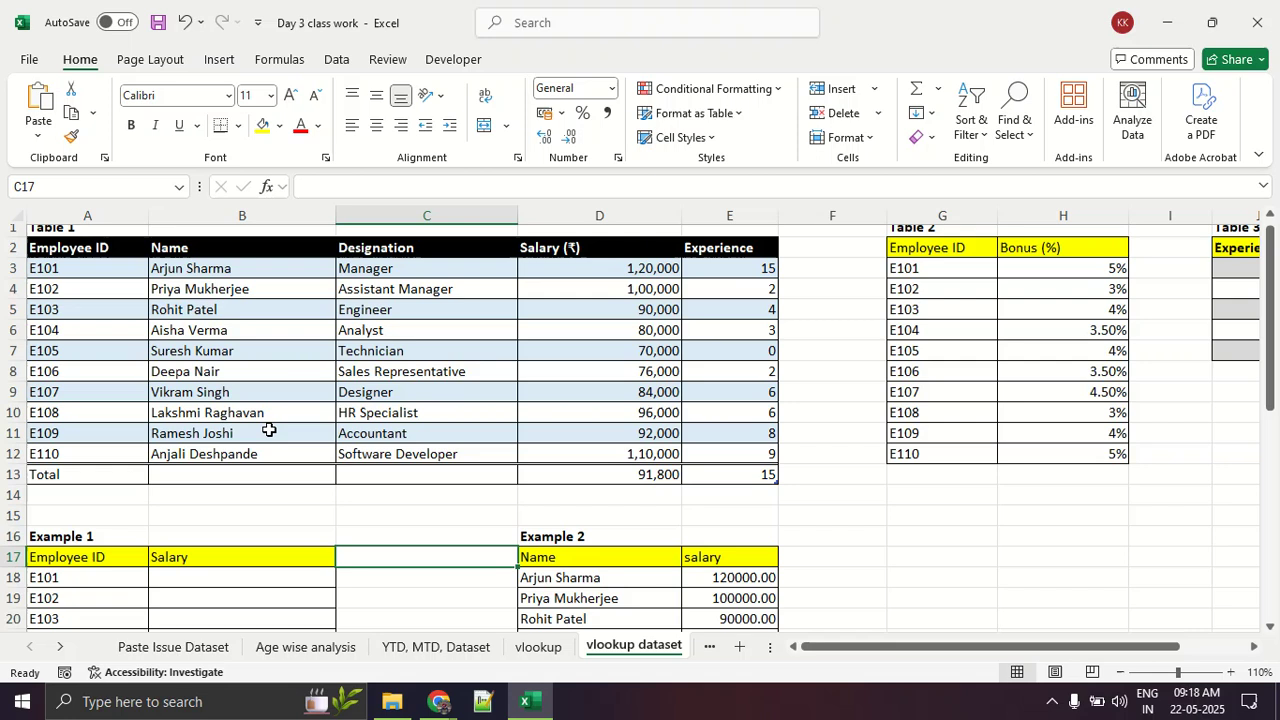
Step: Compare Table 1 with the Example 1 table by highlighting A2:E12, the Example 1 rows A18:B26, and A3:E12
{"action": "left_click_drag", "start_coordinate": [108, 256], "coordinate": [712, 458]}
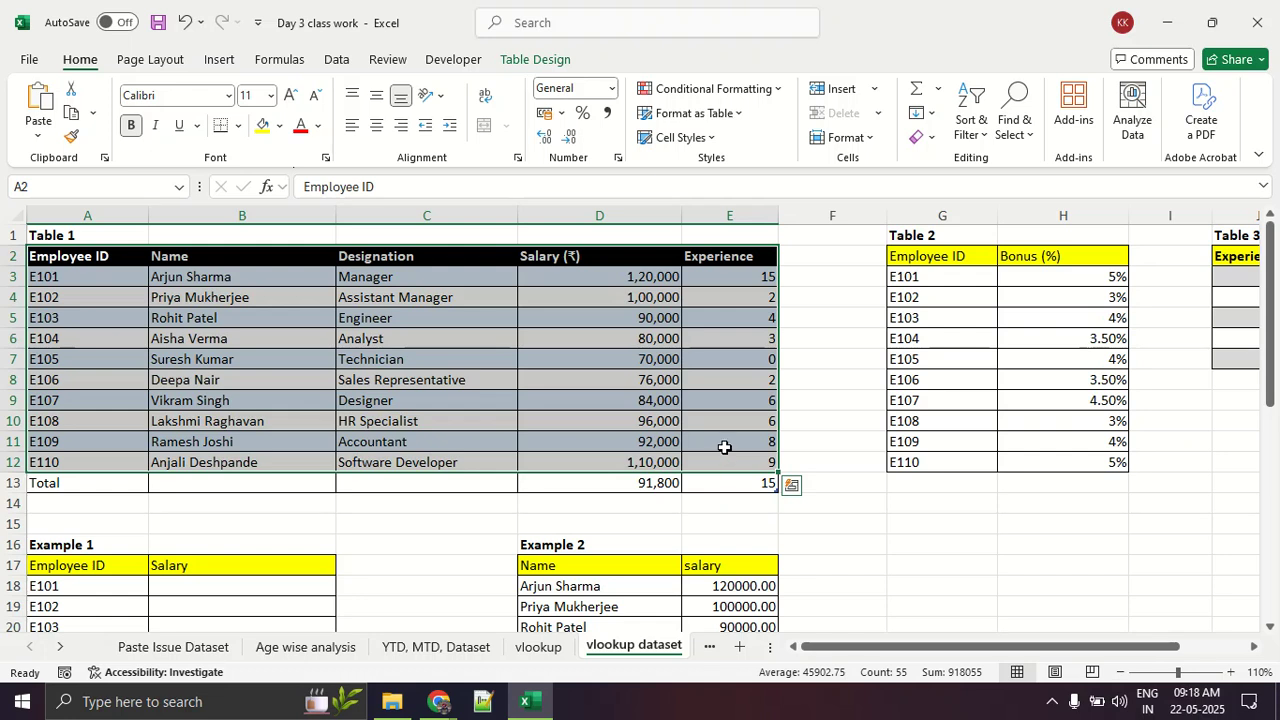
{"action": "scroll", "coordinate": [724, 447], "scroll_direction": "down", "scroll_amount": 3}
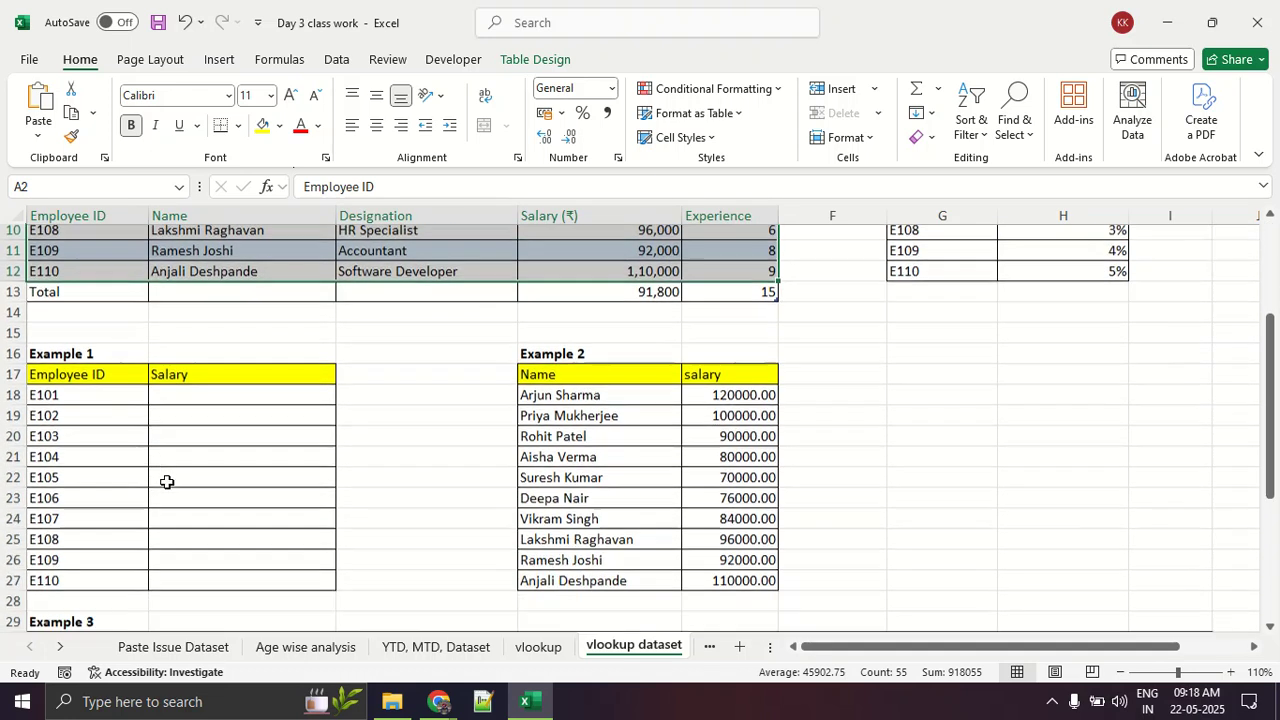
{"action": "left_click_drag", "start_coordinate": [113, 388], "coordinate": [294, 540]}
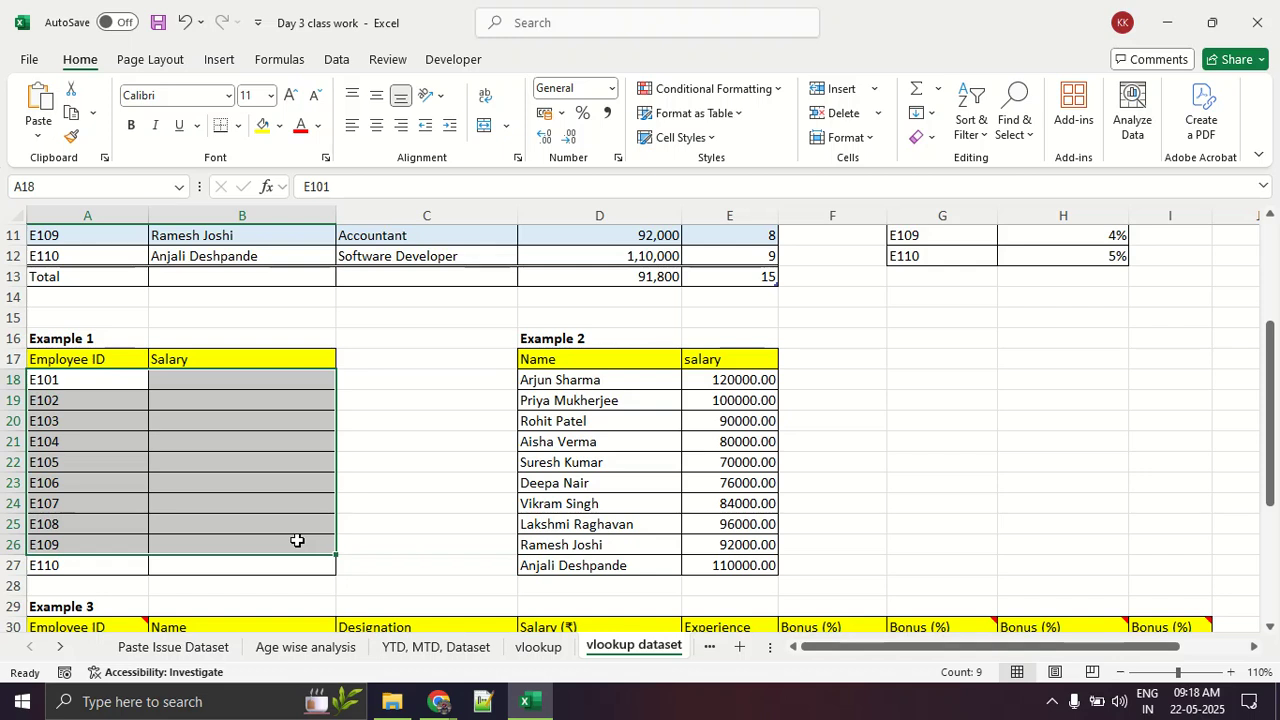
{"action": "scroll", "coordinate": [297, 540], "scroll_direction": "up", "scroll_amount": 3}
{"action": "left_click_drag", "start_coordinate": [116, 277], "coordinate": [731, 457]}
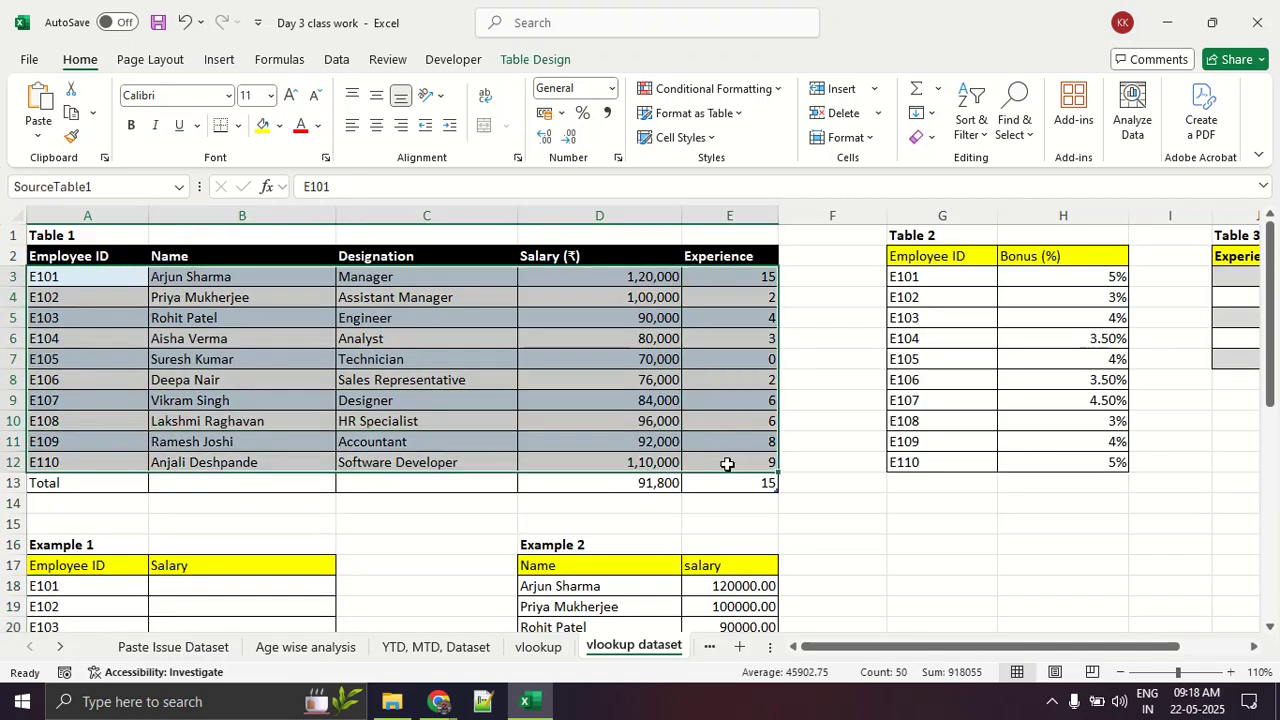
Step: Highlight data in each Table 1 column in turn, followed by the Employee ID and Salary columns of Example 1
{"action": "left_click", "coordinate": [582, 422]}
{"action": "left_click_drag", "start_coordinate": [74, 281], "coordinate": [104, 495]}
{"action": "left_click_drag", "start_coordinate": [318, 297], "coordinate": [318, 419]}
{"action": "left_click_drag", "start_coordinate": [434, 318], "coordinate": [430, 441]}
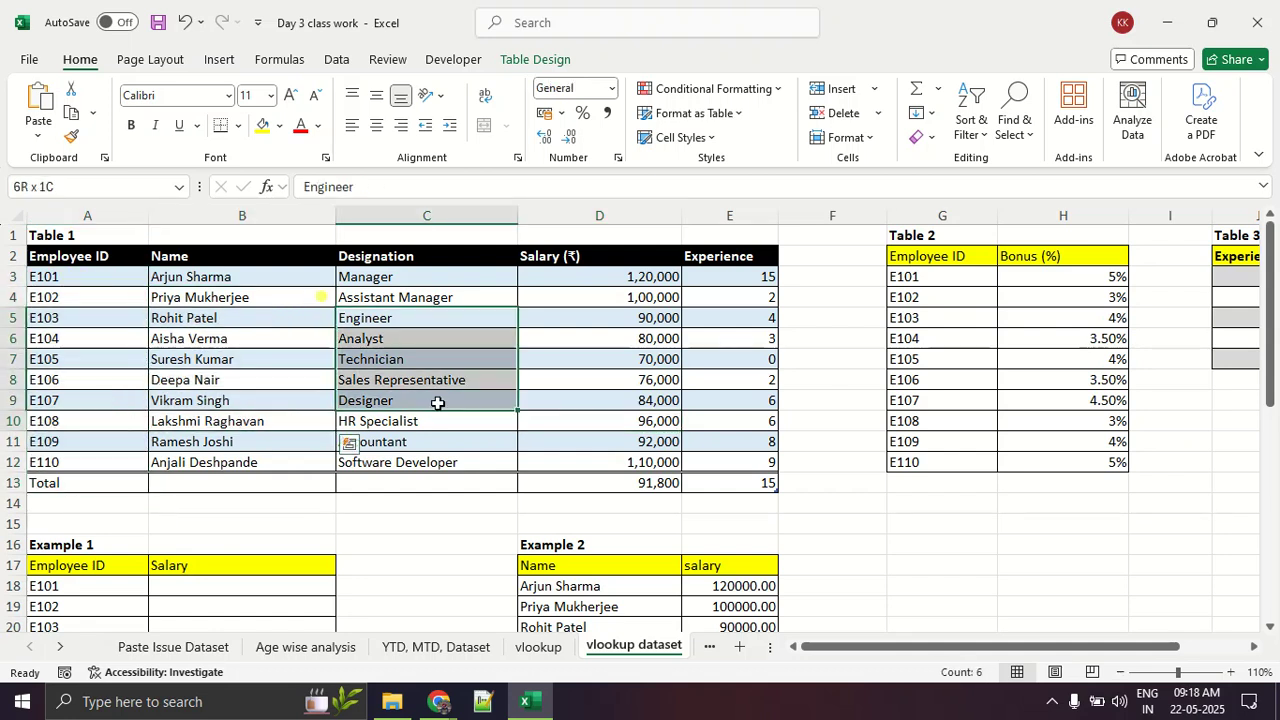
{"action": "left_click_drag", "start_coordinate": [650, 297], "coordinate": [656, 423]}
{"action": "left_click_drag", "start_coordinate": [757, 312], "coordinate": [758, 386]}
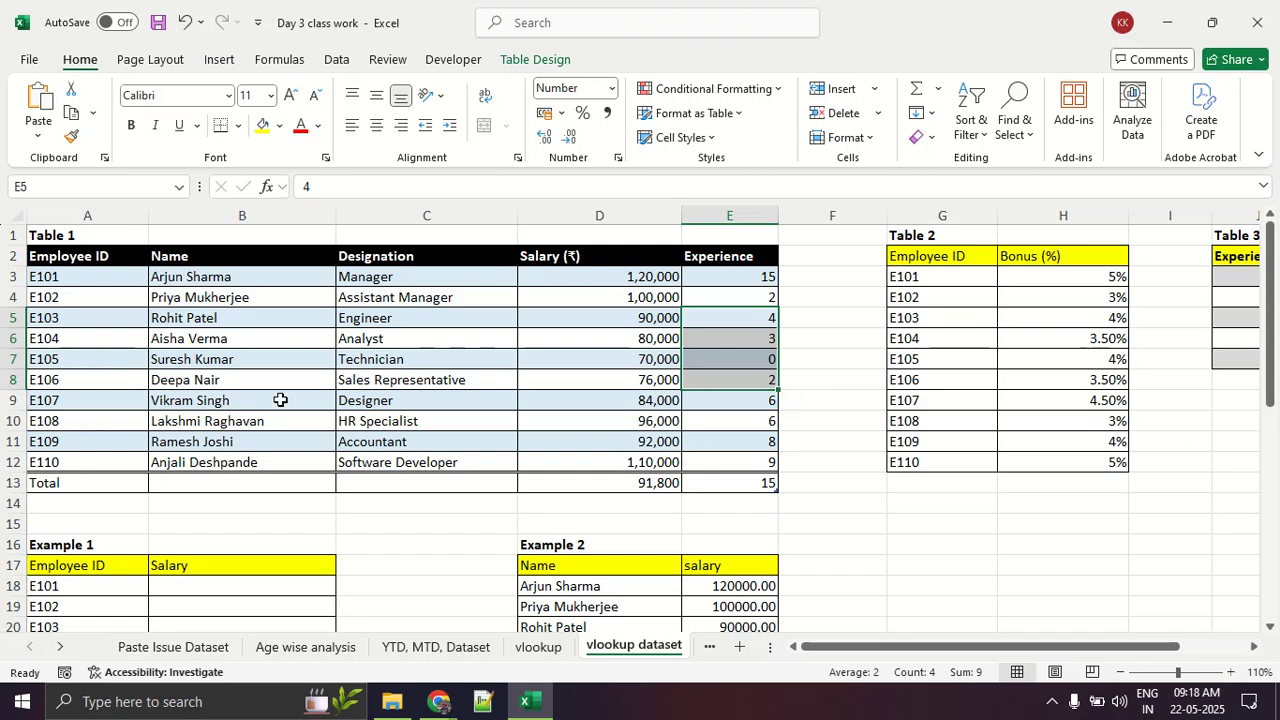
{"action": "scroll", "coordinate": [280, 400], "scroll_direction": "down", "scroll_amount": 3}
{"action": "left_click_drag", "start_coordinate": [63, 379], "coordinate": [95, 555]}
{"action": "left_click_drag", "start_coordinate": [230, 380], "coordinate": [249, 566]}
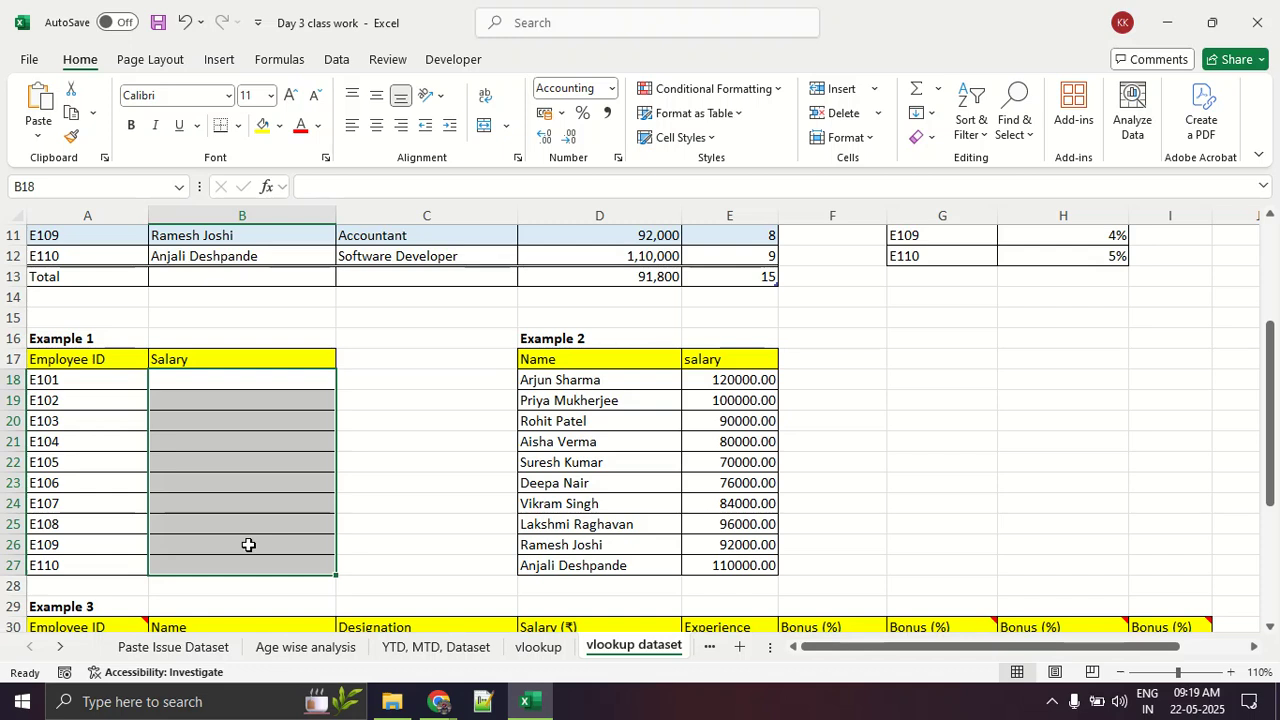
Step: Copy the Table 1 salaries in D3:D12 into the Example 1 Salary column B18:B27, and highlight the filled table
{"action": "scroll", "coordinate": [248, 545], "scroll_direction": "up", "scroll_amount": 4}
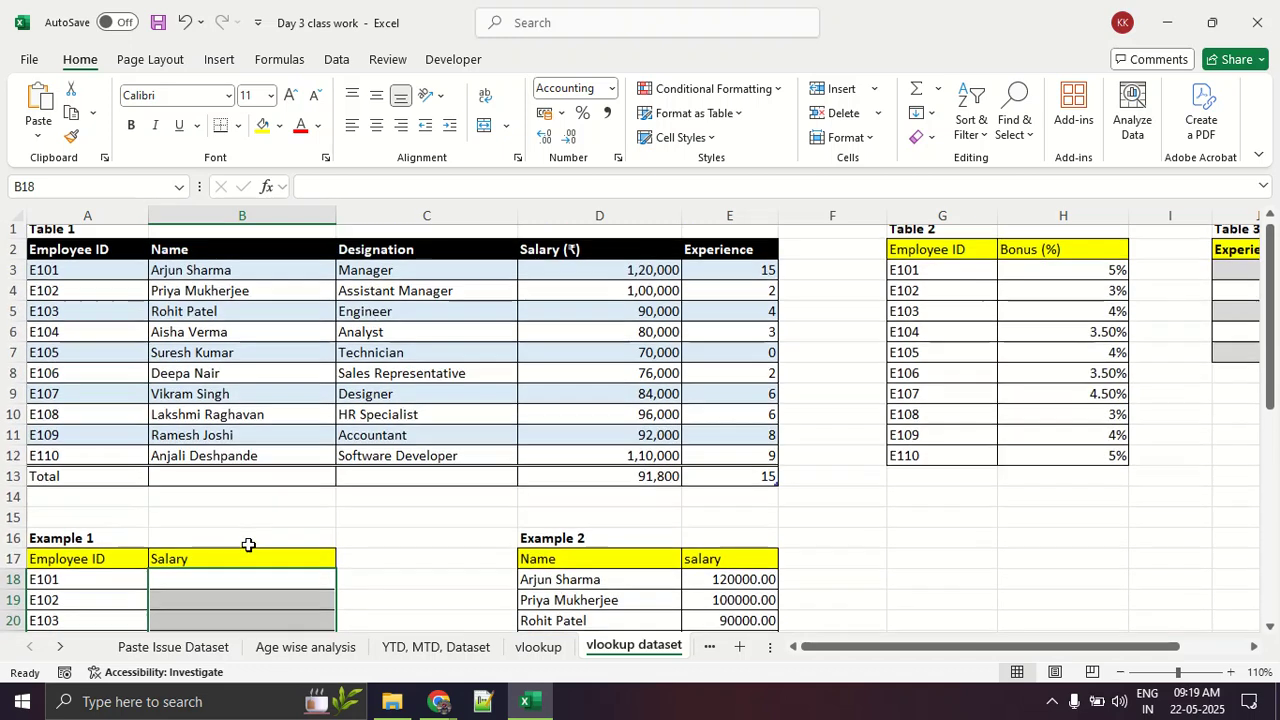
{"action": "left_click", "coordinate": [232, 466]}
{"action": "left_click_drag", "start_coordinate": [94, 281], "coordinate": [100, 462]}
{"action": "left_click_drag", "start_coordinate": [546, 277], "coordinate": [597, 453]}
{"action": "key", "text": "ctrl+c"}
{"action": "scroll", "coordinate": [597, 453], "scroll_direction": "down", "scroll_amount": 3}
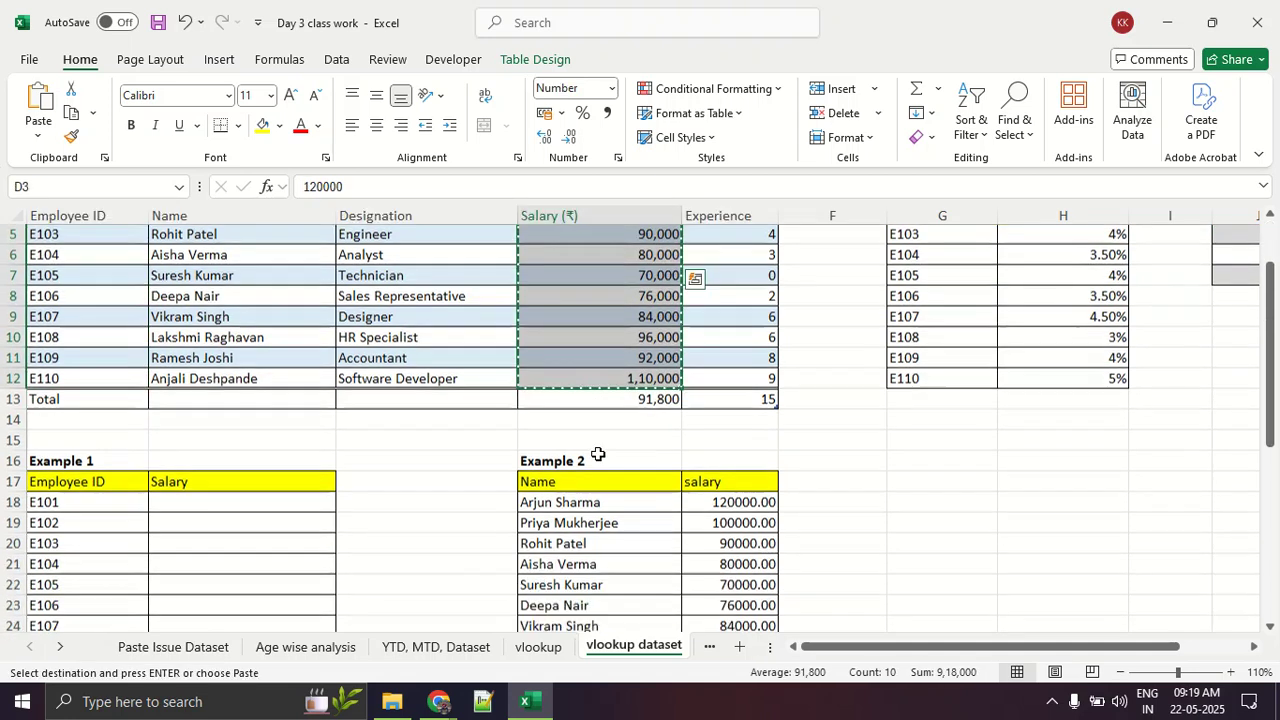
{"action": "left_click", "coordinate": [190, 384]}
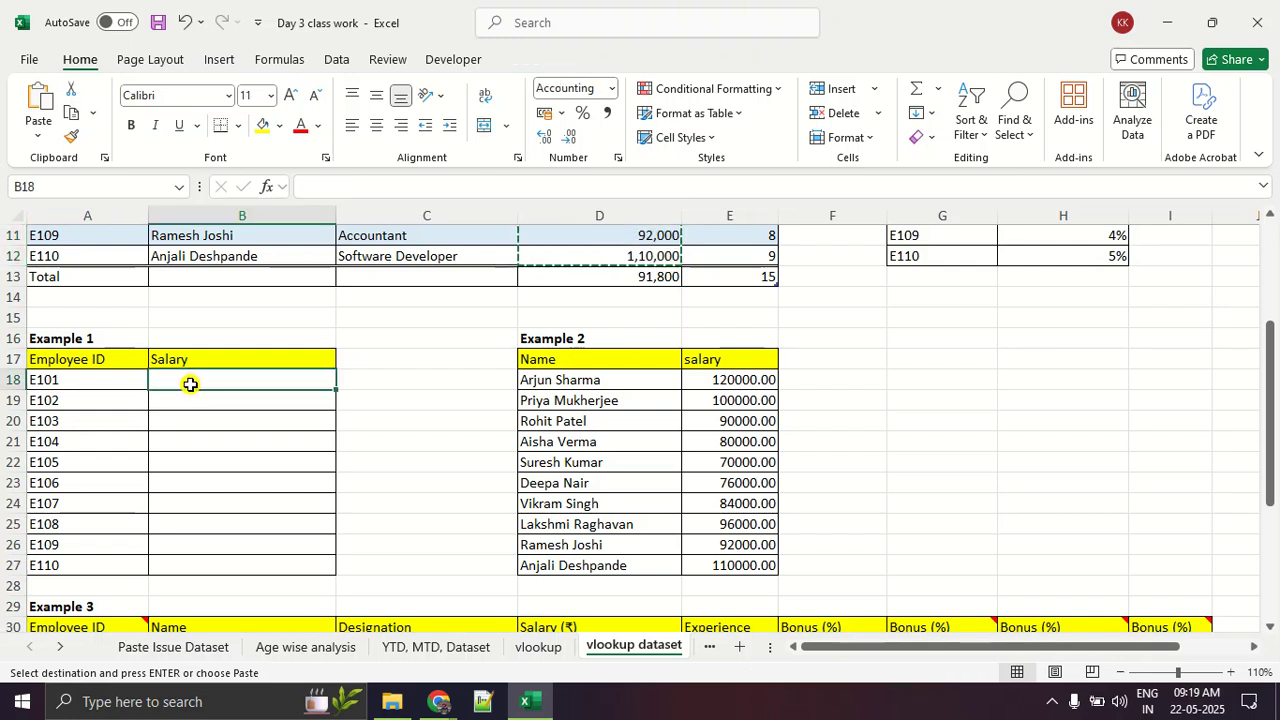
{"action": "key", "text": "ctrl+v"}
{"action": "left_click", "coordinate": [402, 462]}
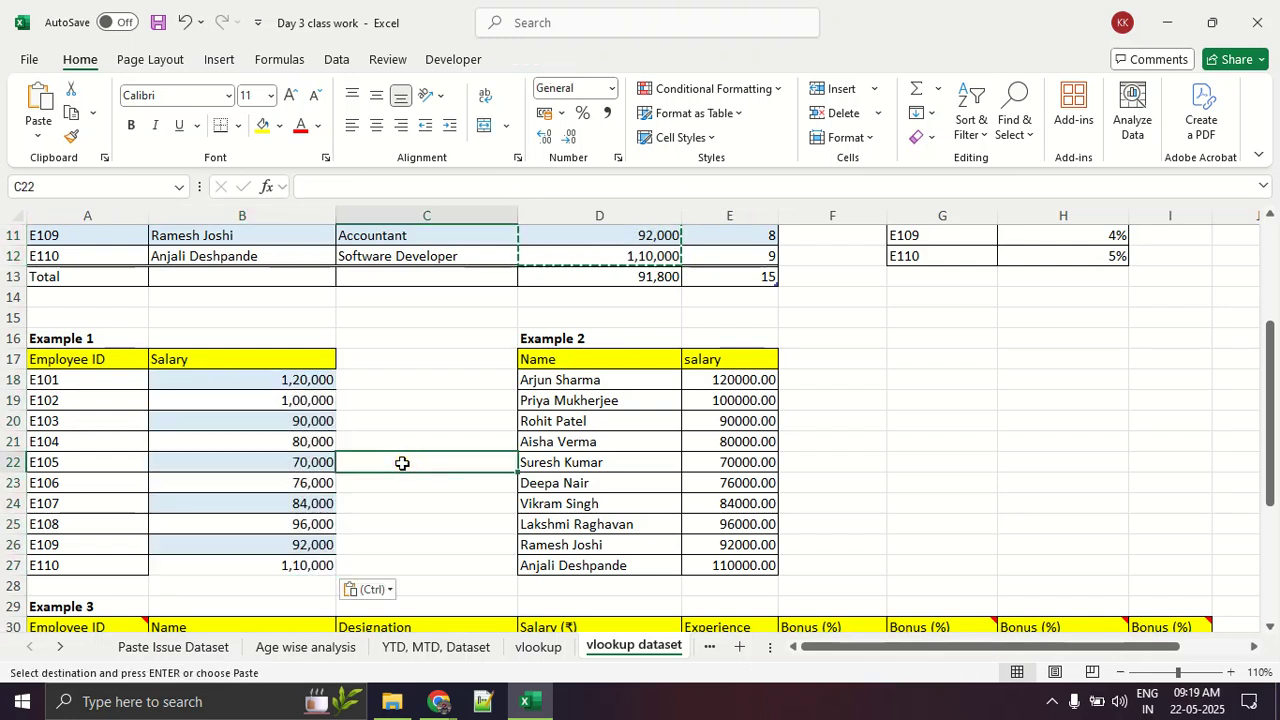
{"action": "left_click_drag", "start_coordinate": [30, 360], "coordinate": [256, 558]}
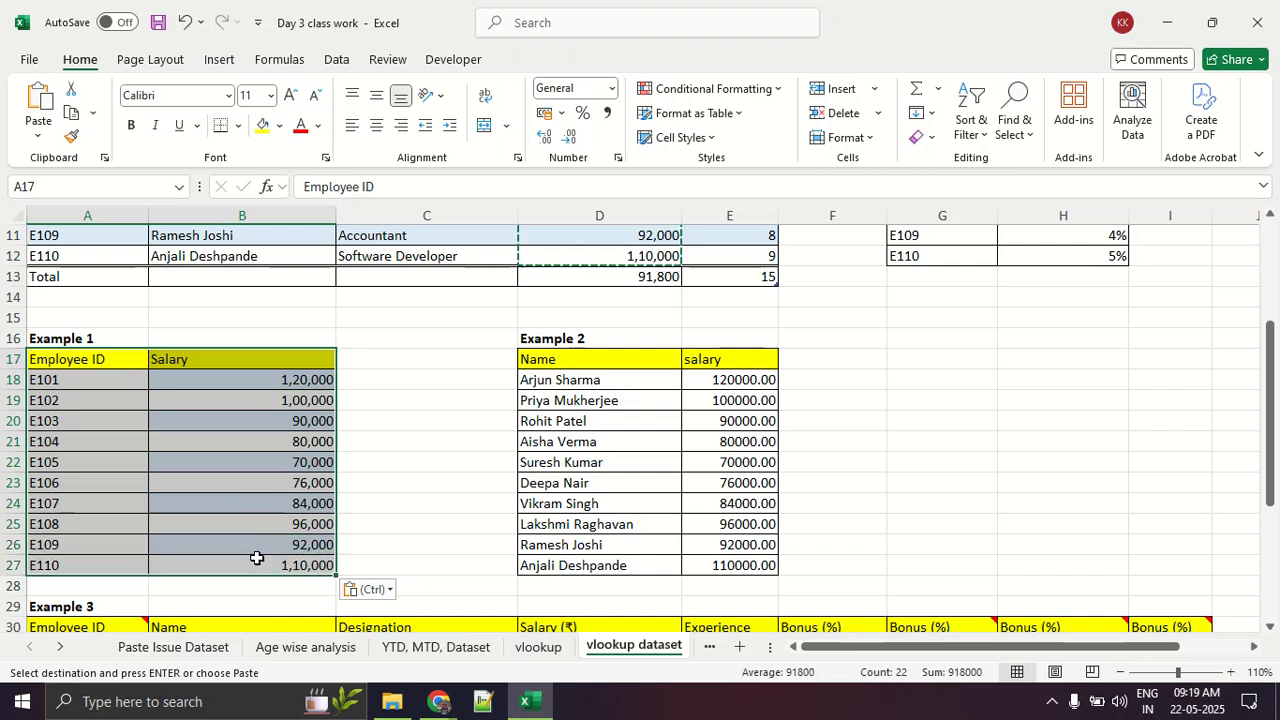
{"action": "left_click", "coordinate": [256, 558]}
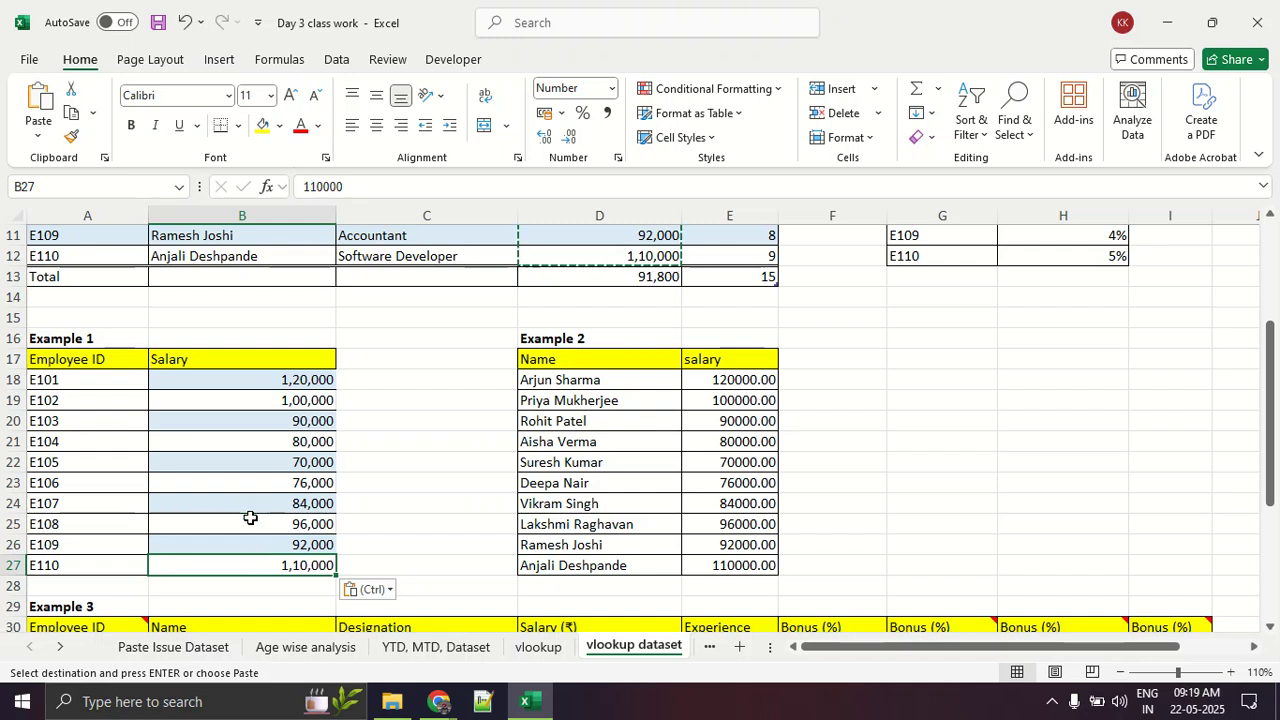
Step: Swap the employee IDs in A22 and A23 of the Example 1 table by editing the last digit of each
{"action": "scroll", "coordinate": [251, 517], "scroll_direction": "down", "scroll_amount": 2}
{"action": "left_click", "coordinate": [89, 381]}
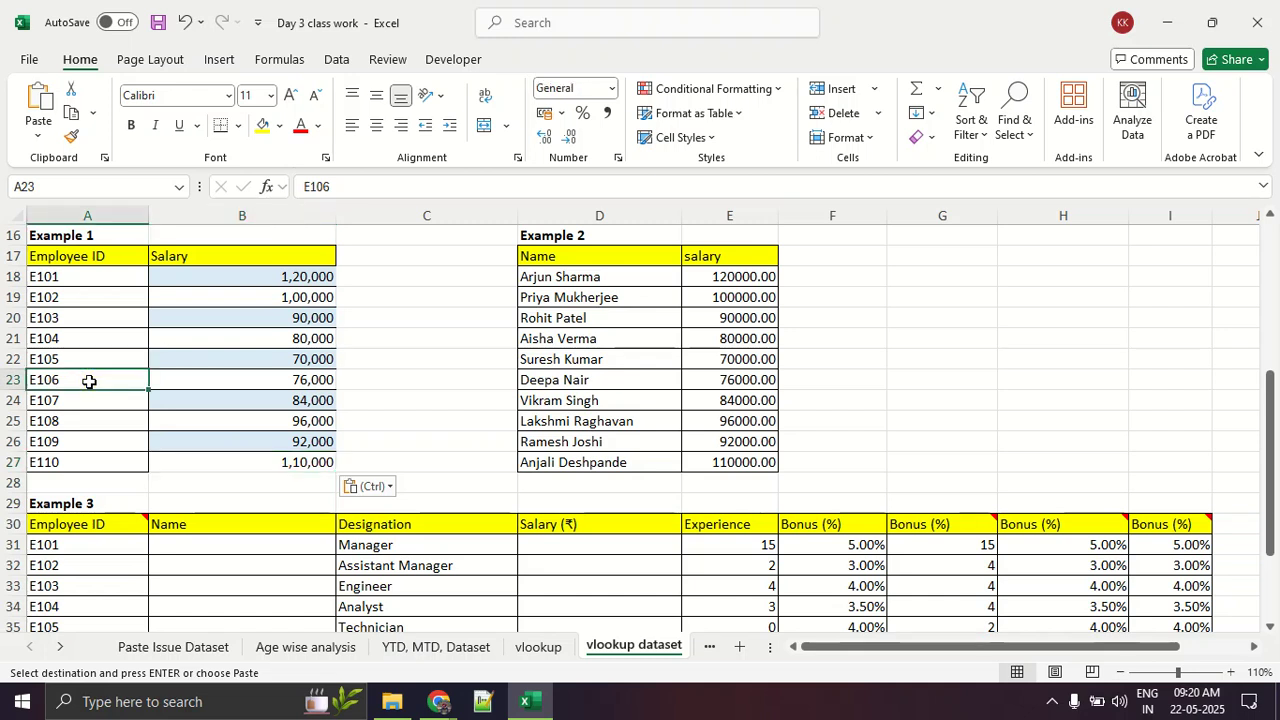
{"action": "double_click", "coordinate": [89, 381]}
{"action": "key", "text": "BackSpace"}
{"action": "type", "text": "5"}
{"action": "double_click", "coordinate": [104, 355]}
{"action": "key", "text": "BackSpace"}
{"action": "type", "text": "6"}
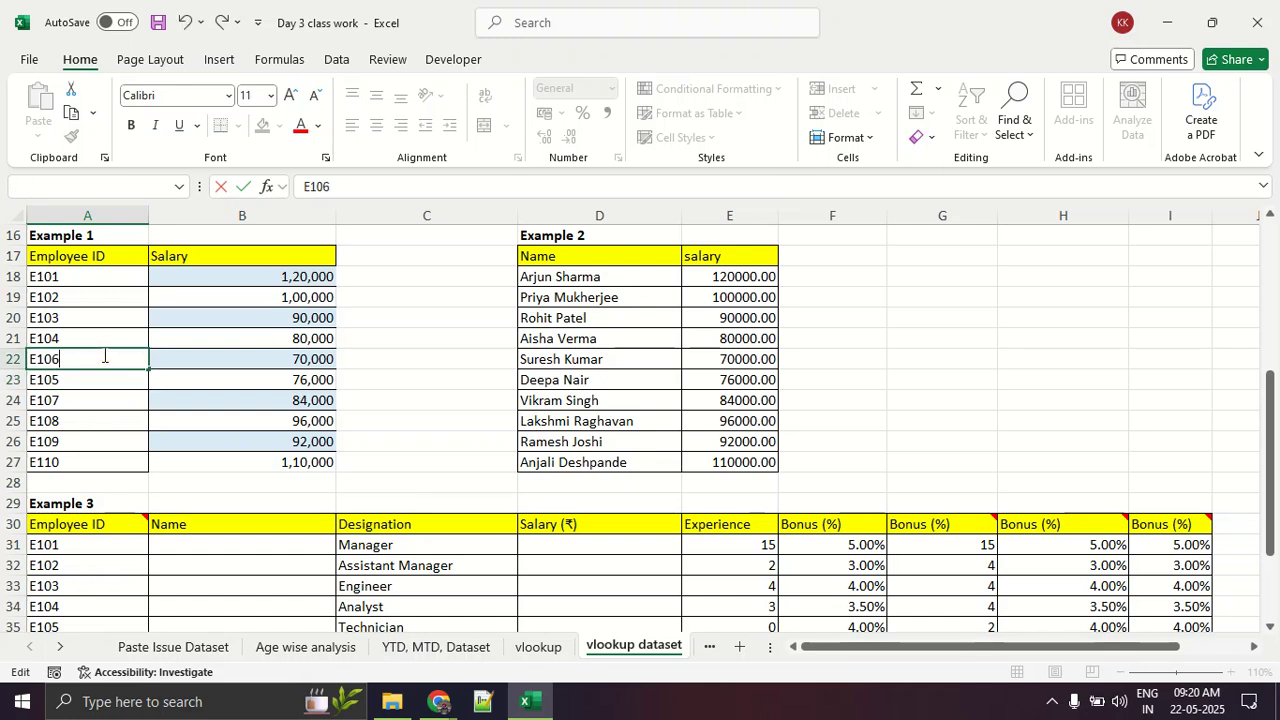
{"action": "key", "text": "Return"}
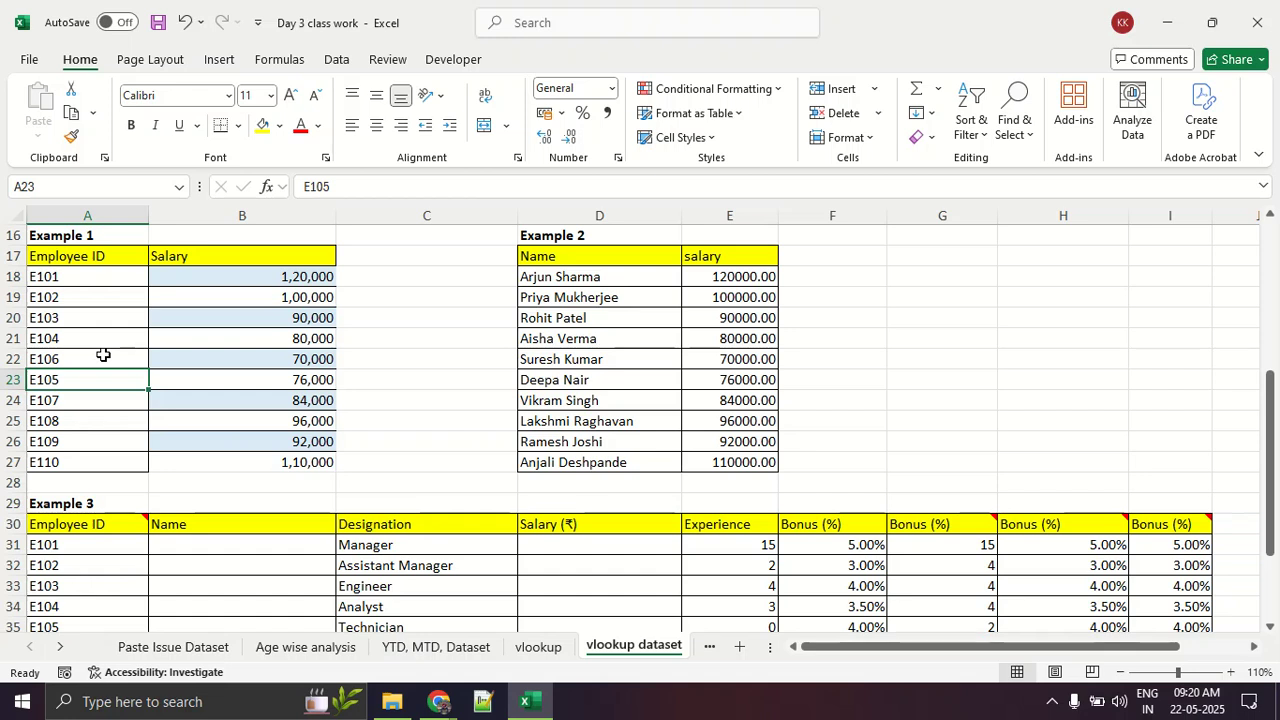
Step: Undo the employee ID swap and the pasted salaries in the Example 1 table
{"action": "key", "text": "ctrl+z"}
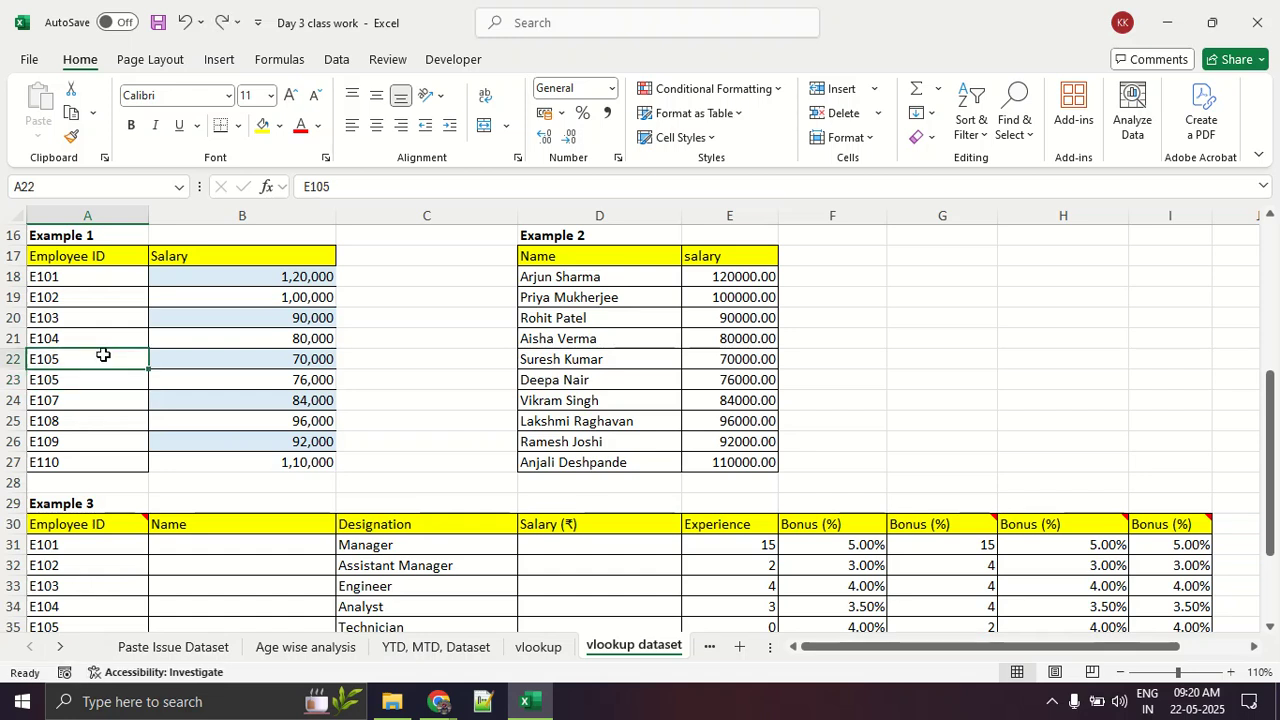
{"action": "key", "text": "ctrl+z"}
{"action": "key", "text": "ctrl+z"}
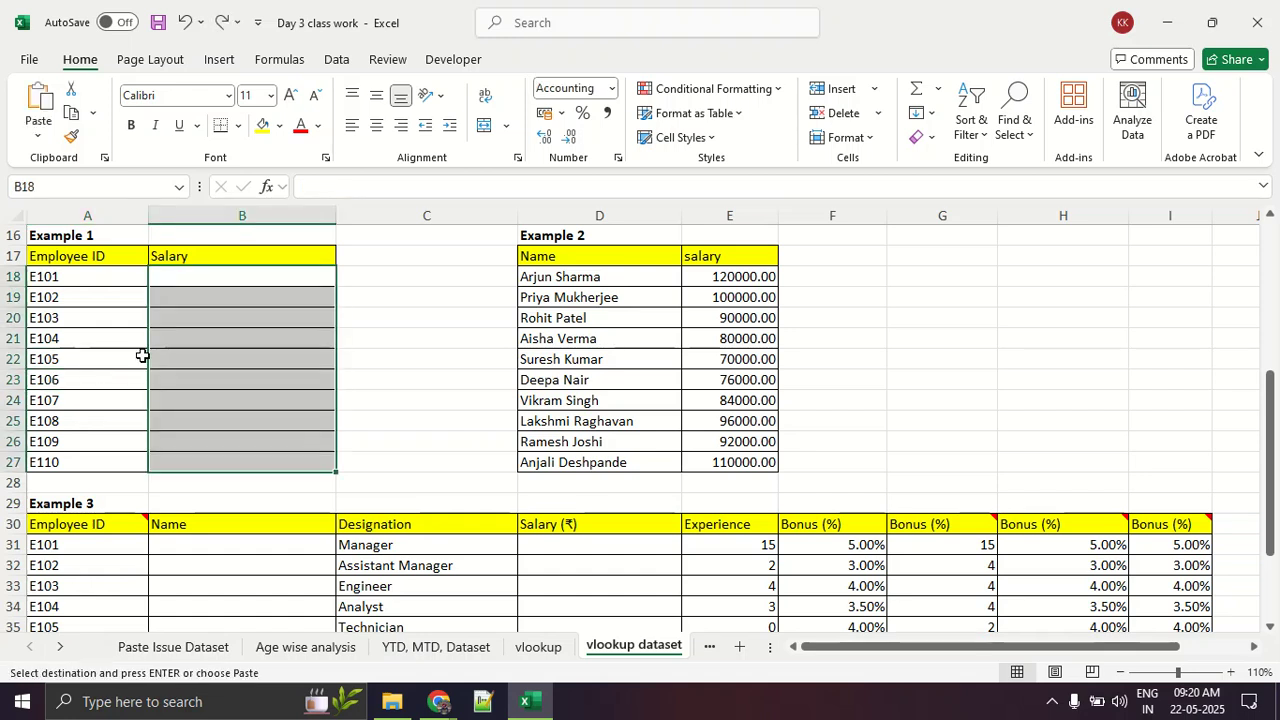
{"action": "left_click", "coordinate": [248, 350]}
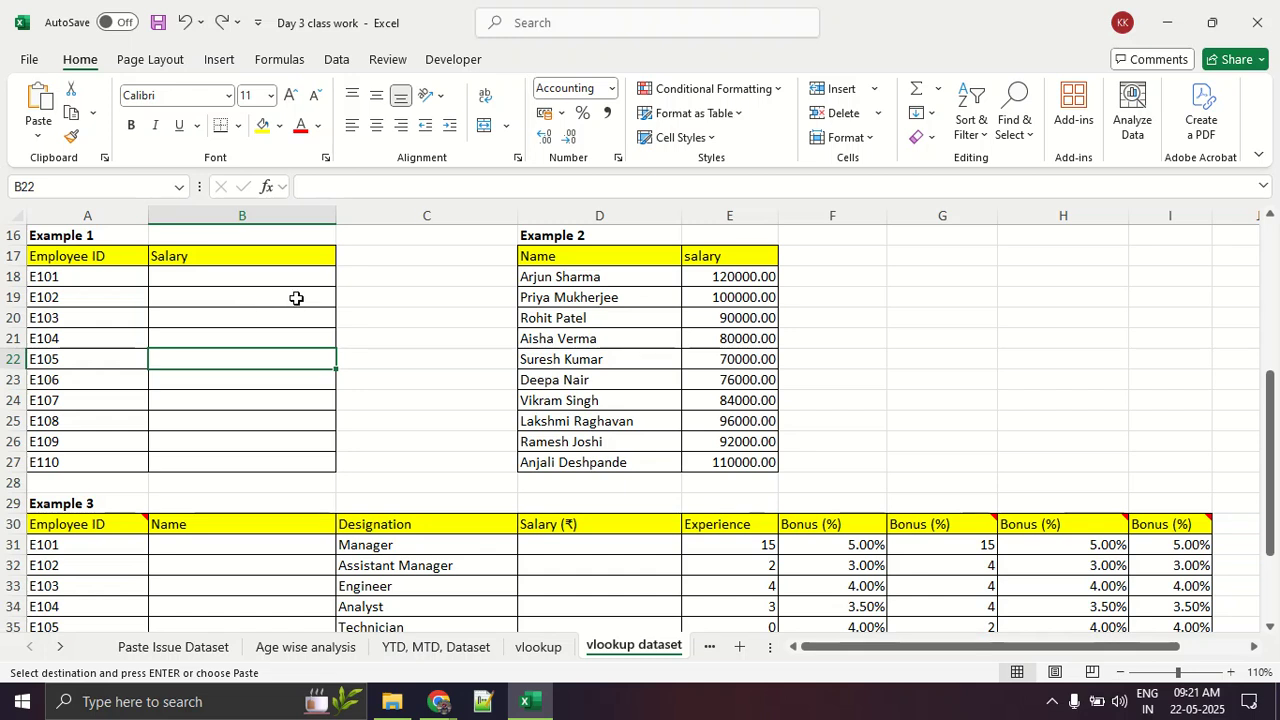
Step: Begin a formula in B18, the first Salary cell of Example 1, by searching the function library for vlookup and inserting VLOOKUP
{"action": "left_click", "coordinate": [214, 276]}
{"action": "scroll", "coordinate": [223, 374], "scroll_direction": "up", "scroll_amount": 2}
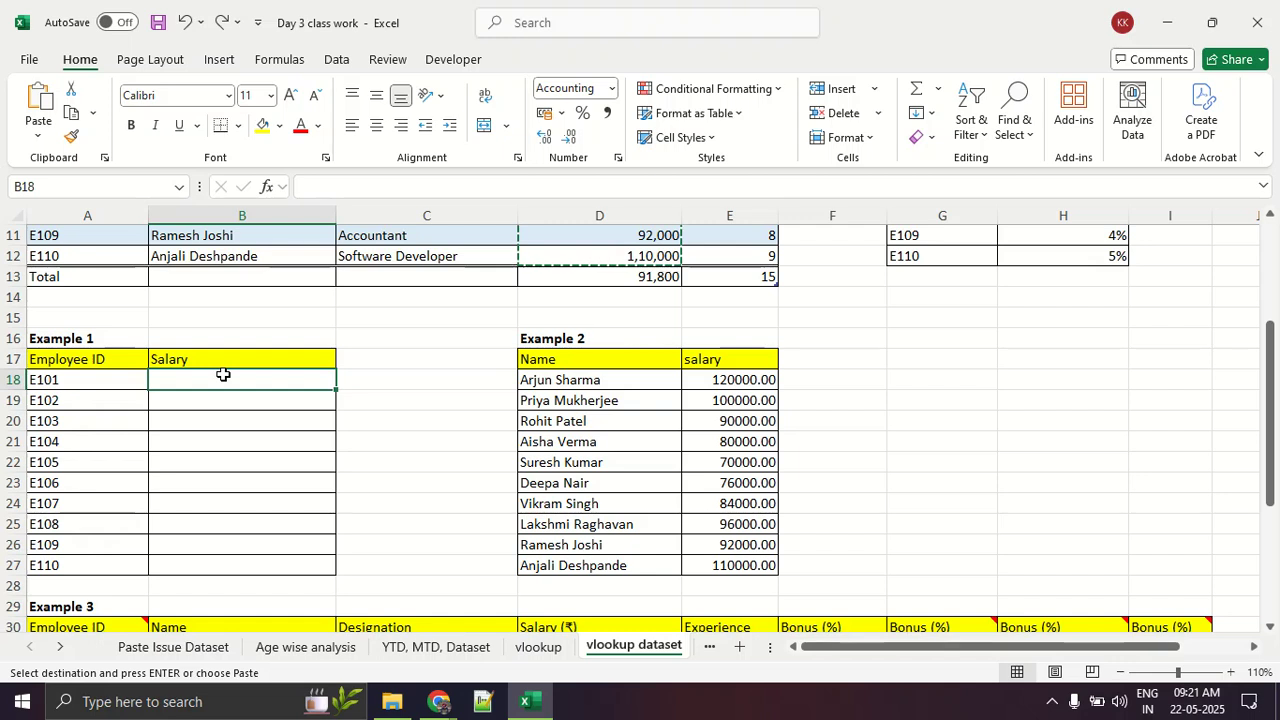
{"action": "scroll", "coordinate": [223, 374], "scroll_direction": "up", "scroll_amount": 2}
{"action": "scroll", "coordinate": [223, 374], "scroll_direction": "down", "scroll_amount": 2}
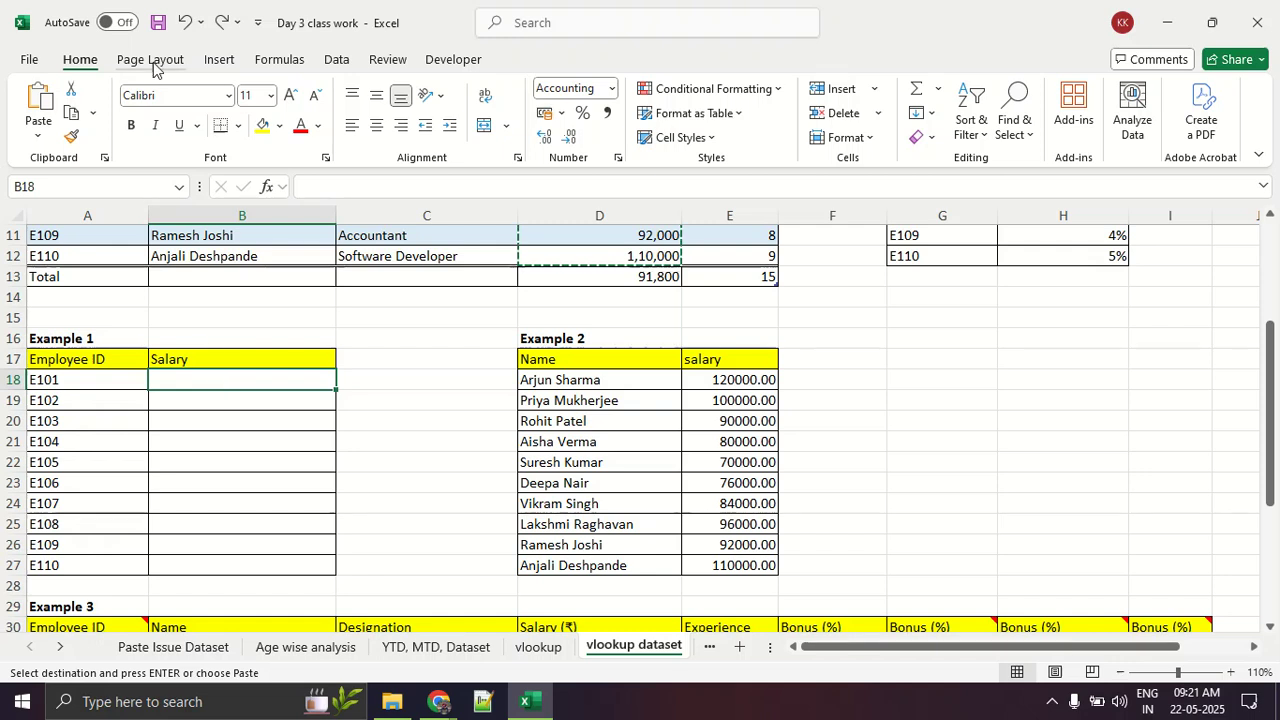
{"action": "left_click", "coordinate": [212, 62]}
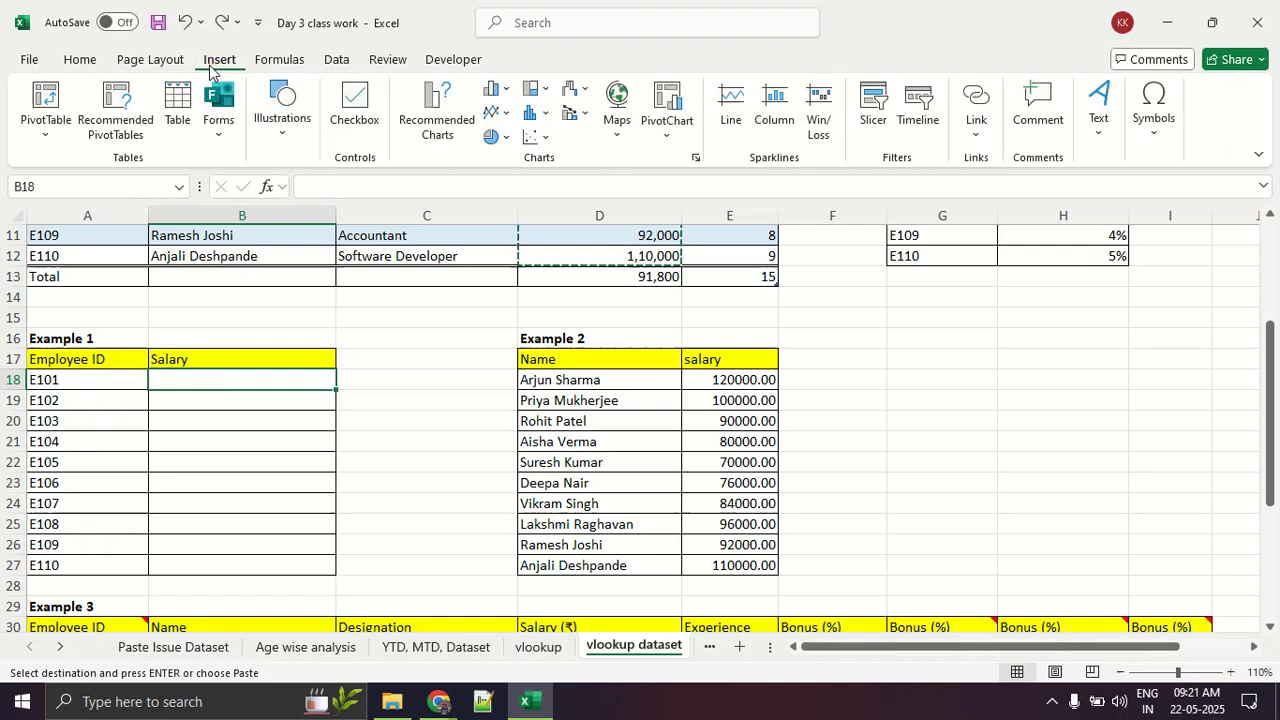
{"action": "left_click", "coordinate": [262, 62]}
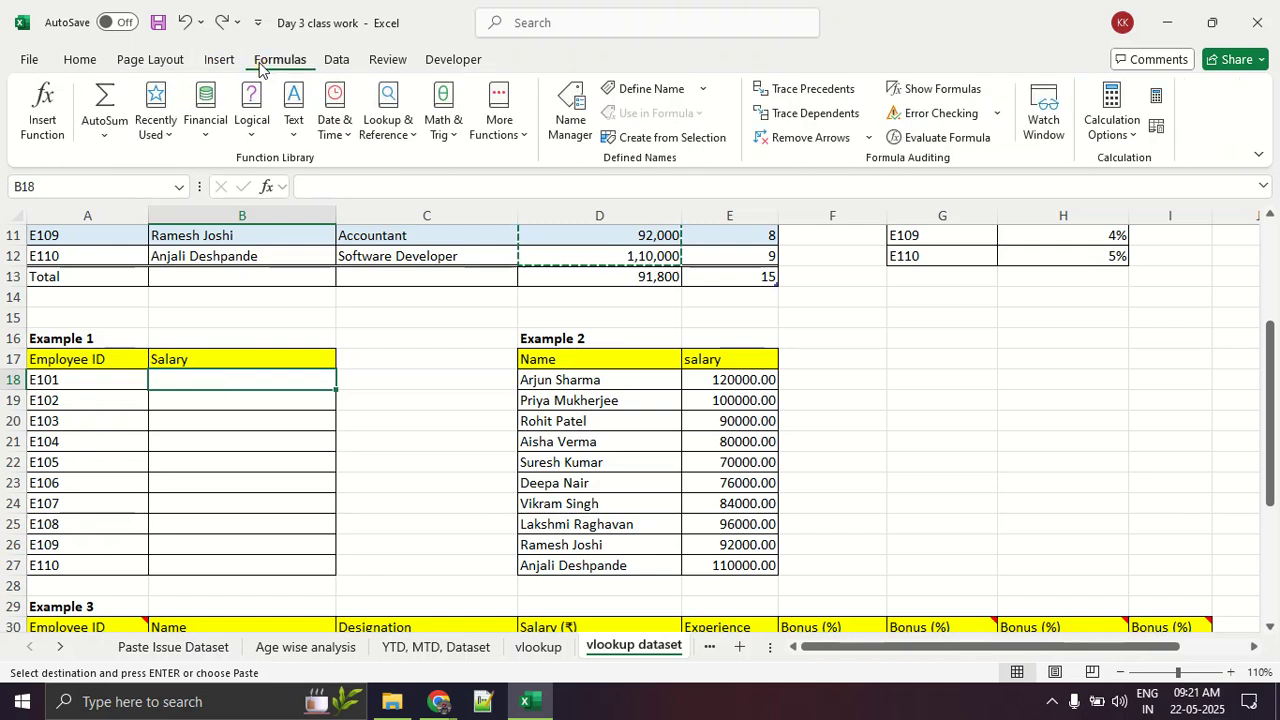
{"action": "mouse_move", "coordinate": [300, 48]}
{"action": "left_mouse_down"}
{"action": "mouse_move", "coordinate": [236, 54]}
{"action": "mouse_move", "coordinate": [346, 70]}
{"action": "mouse_move", "coordinate": [300, 40]}
{"action": "mouse_move", "coordinate": [246, 44]}
{"action": "left_mouse_up"}
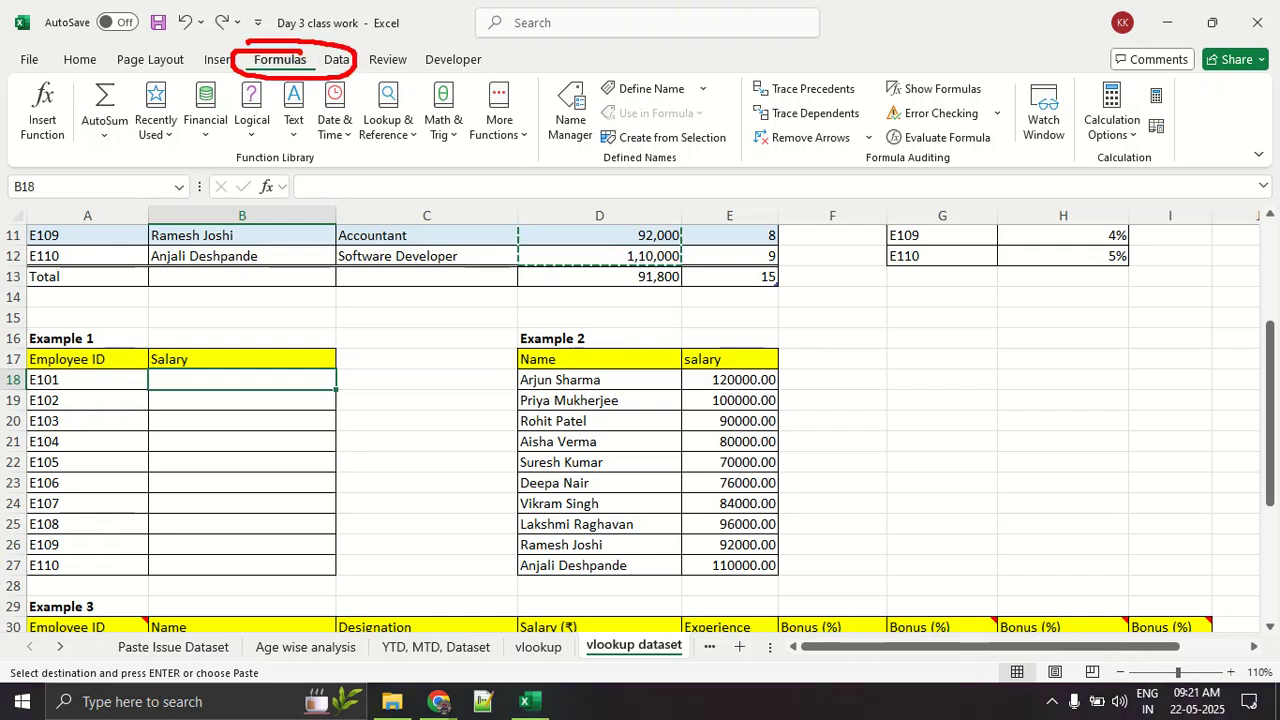
{"action": "mouse_move", "coordinate": [82, 98]}
{"action": "left_mouse_down"}
{"action": "mouse_move", "coordinate": [74, 76]}
{"action": "mouse_move", "coordinate": [30, 120]}
{"action": "mouse_move", "coordinate": [74, 126]}
{"action": "left_mouse_up"}
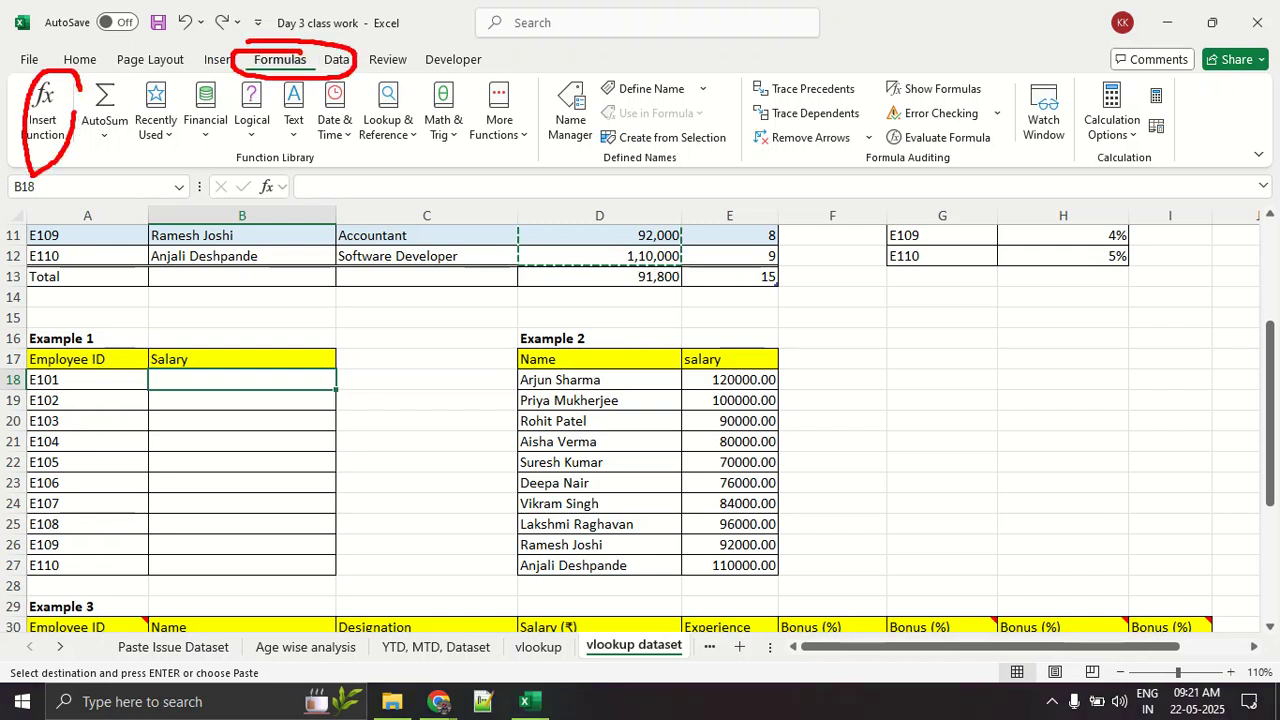
{"action": "type", "text": "="}
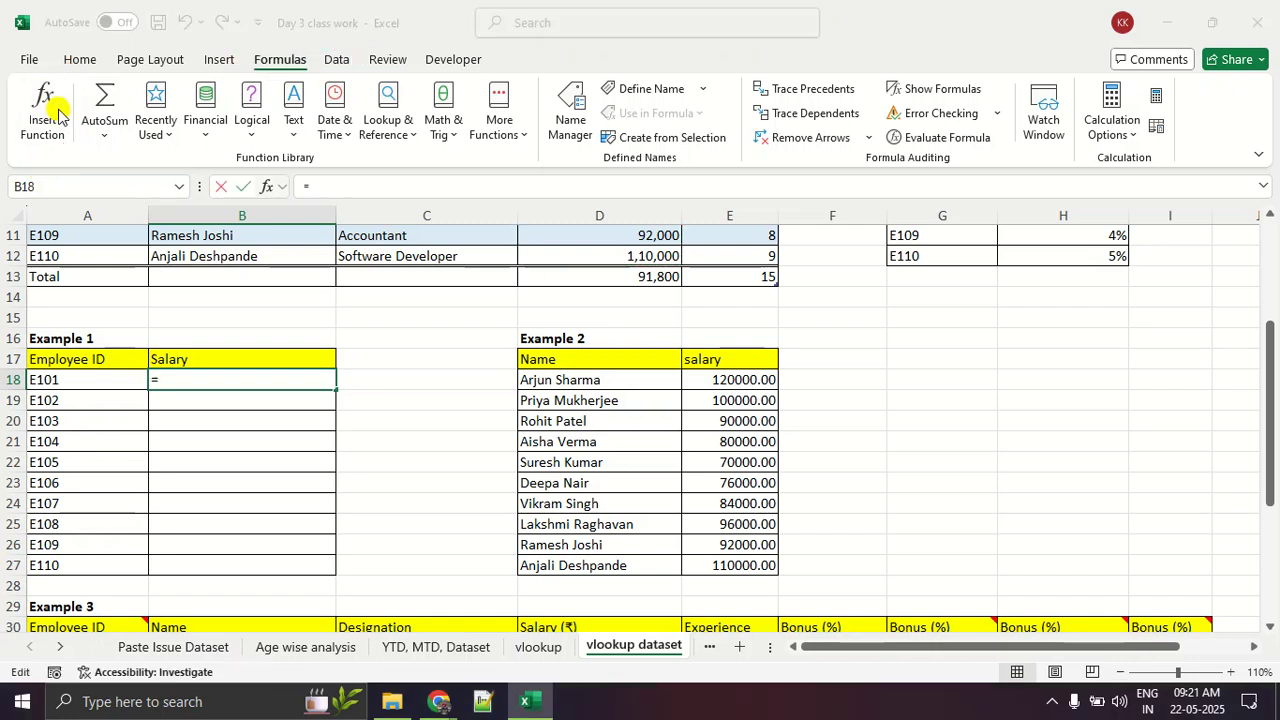
{"action": "left_click", "coordinate": [44, 110]}
{"action": "type", "text": "v"}
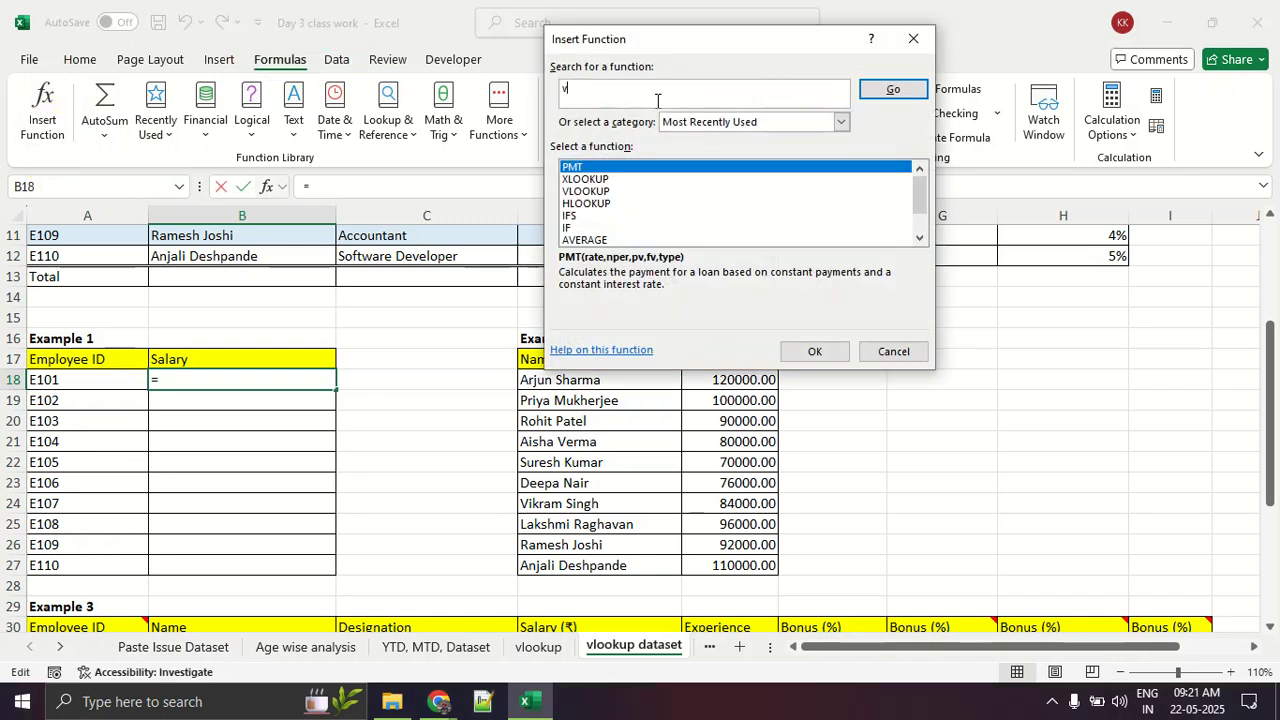
{"action": "type", "text": "lookup"}
{"action": "key", "text": "Return"}
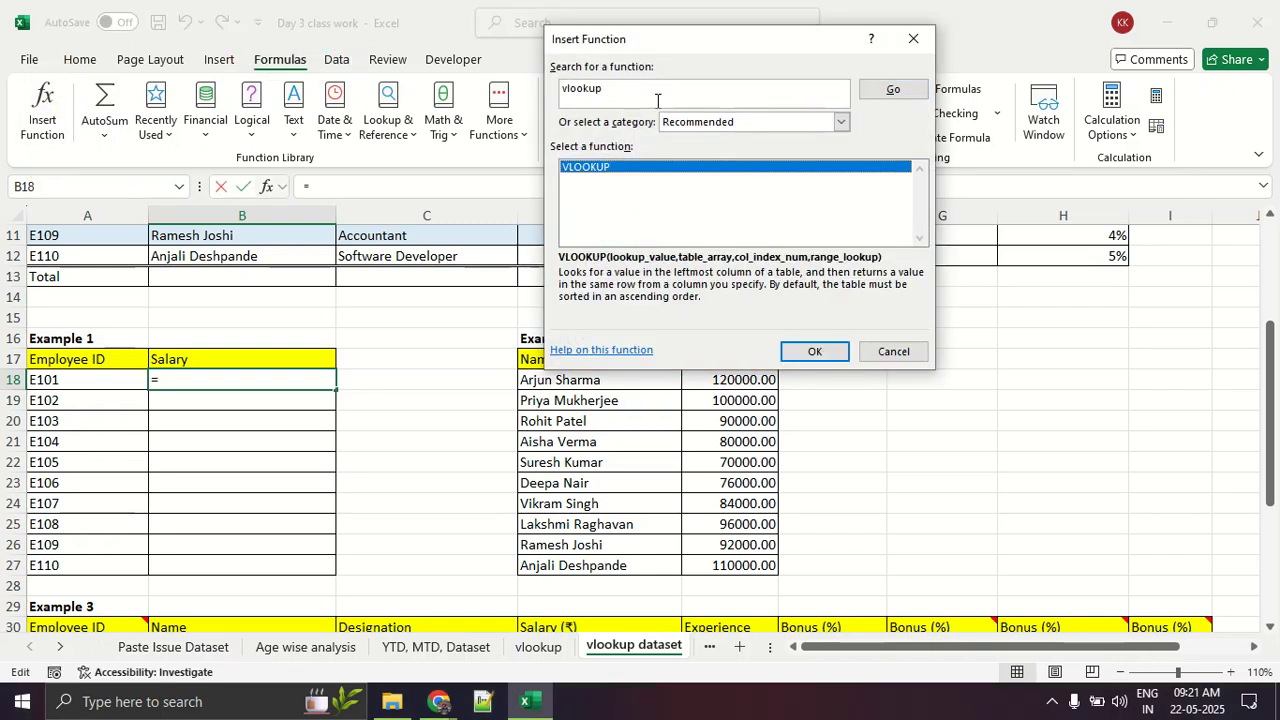
{"action": "left_click", "coordinate": [813, 351]}
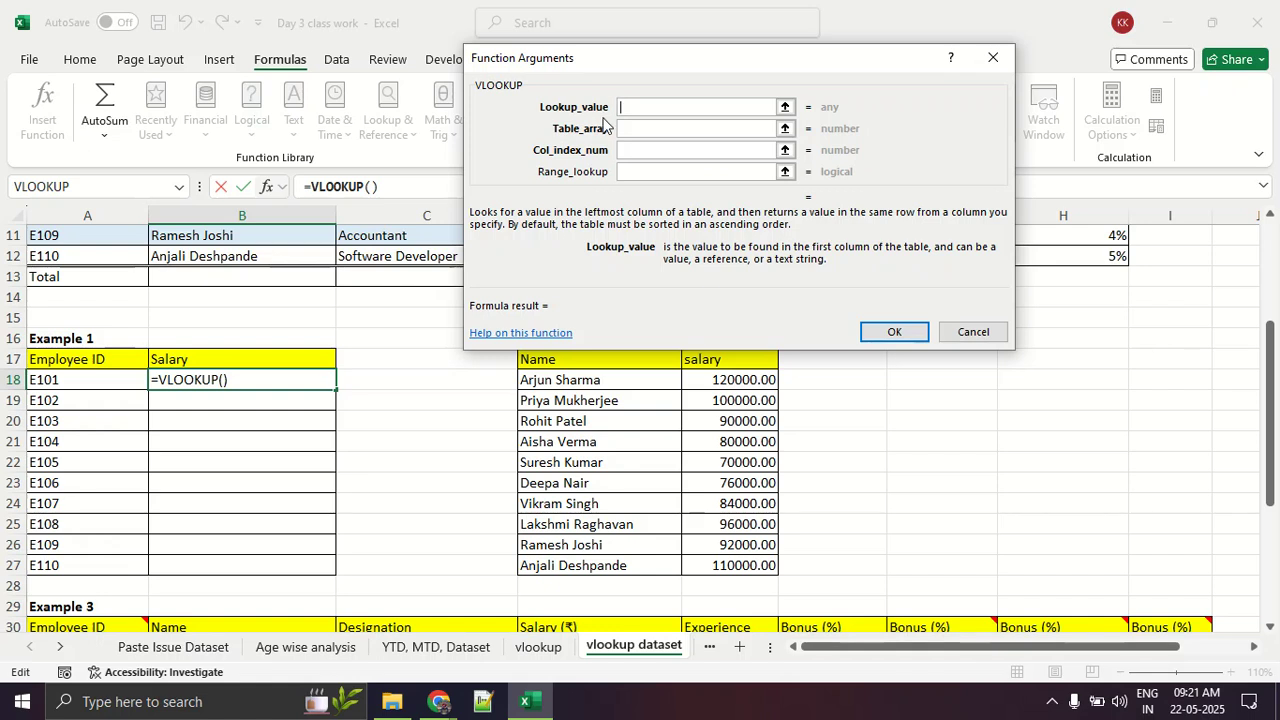
Step: Set the VLOOKUP lookup value to A18, the first employee ID of the Example 1 table
{"action": "left_click", "coordinate": [78, 379]}
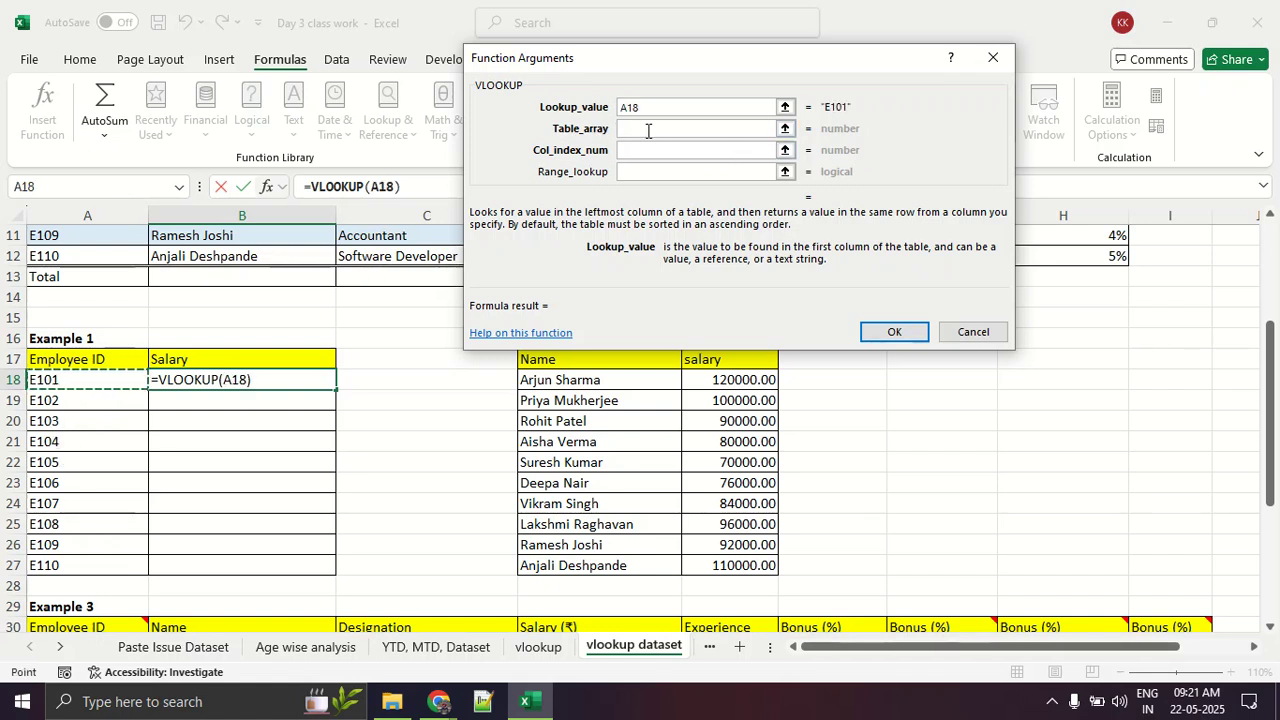
{"action": "scroll", "coordinate": [120, 445], "scroll_direction": "up", "scroll_amount": 2}
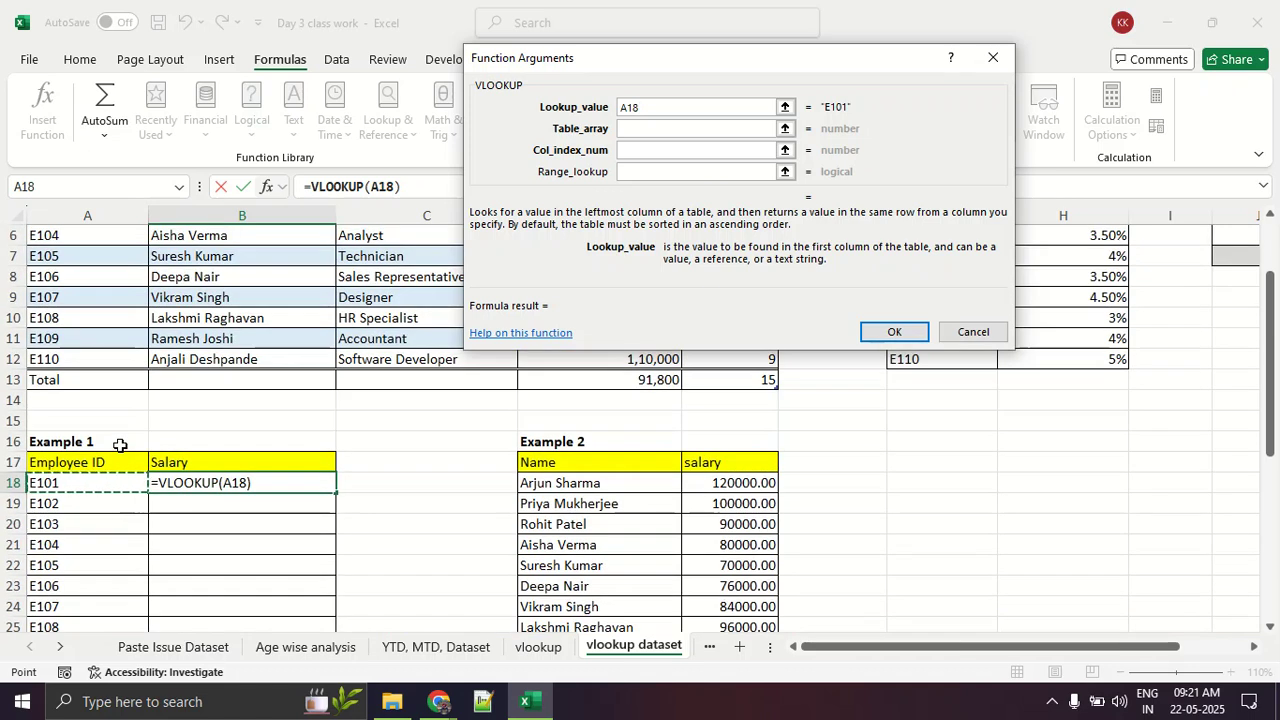
{"action": "mouse_move", "coordinate": [133, 437]}
{"action": "left_mouse_down"}
{"action": "mouse_move", "coordinate": [5, 460]}
{"action": "mouse_move", "coordinate": [45, 635]}
{"action": "mouse_move", "coordinate": [358, 472]}
{"action": "mouse_move", "coordinate": [90, 441]}
{"action": "left_mouse_up"}
{"action": "mouse_move", "coordinate": [370, 408]}
{"action": "left_mouse_down"}
{"action": "mouse_move", "coordinate": [398, 428]}
{"action": "mouse_move", "coordinate": [498, 382]}
{"action": "left_mouse_up"}
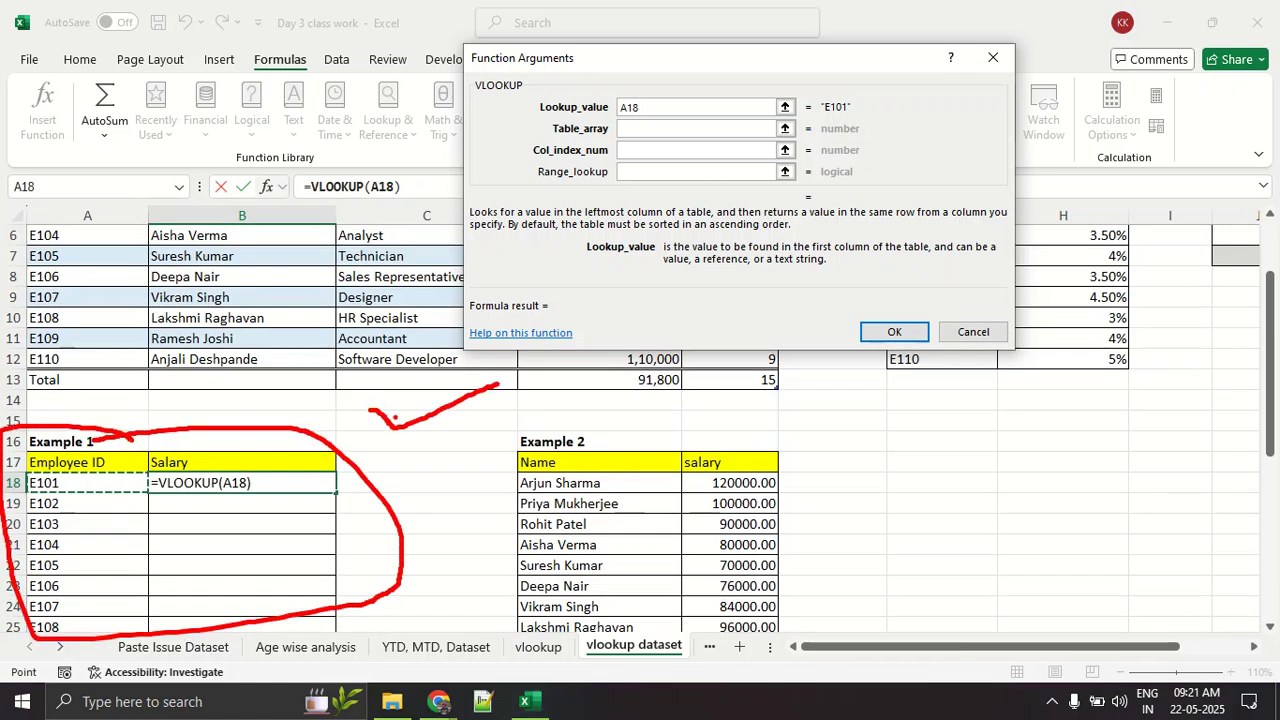
{"action": "left_click_drag", "start_coordinate": [116, 491], "coordinate": [8, 485]}
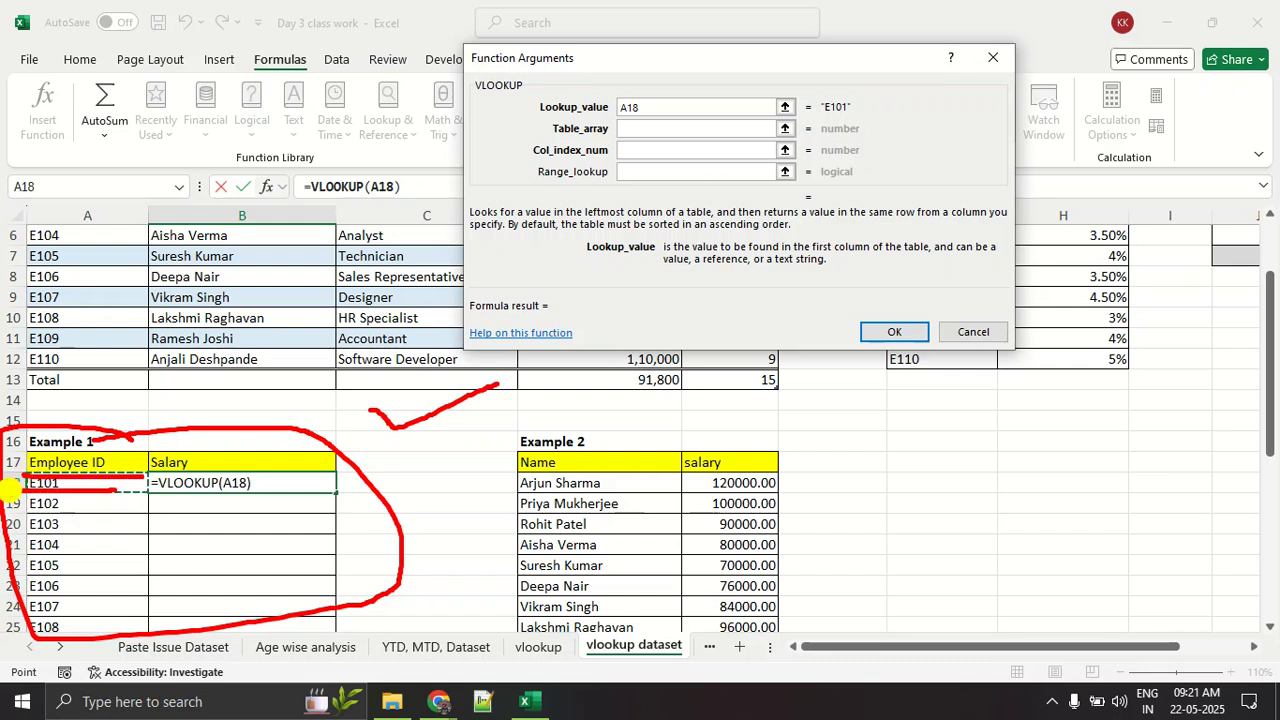
{"action": "key", "text": "Escape"}
{"action": "scroll", "coordinate": [133, 422], "scroll_direction": "up", "scroll_amount": 2}
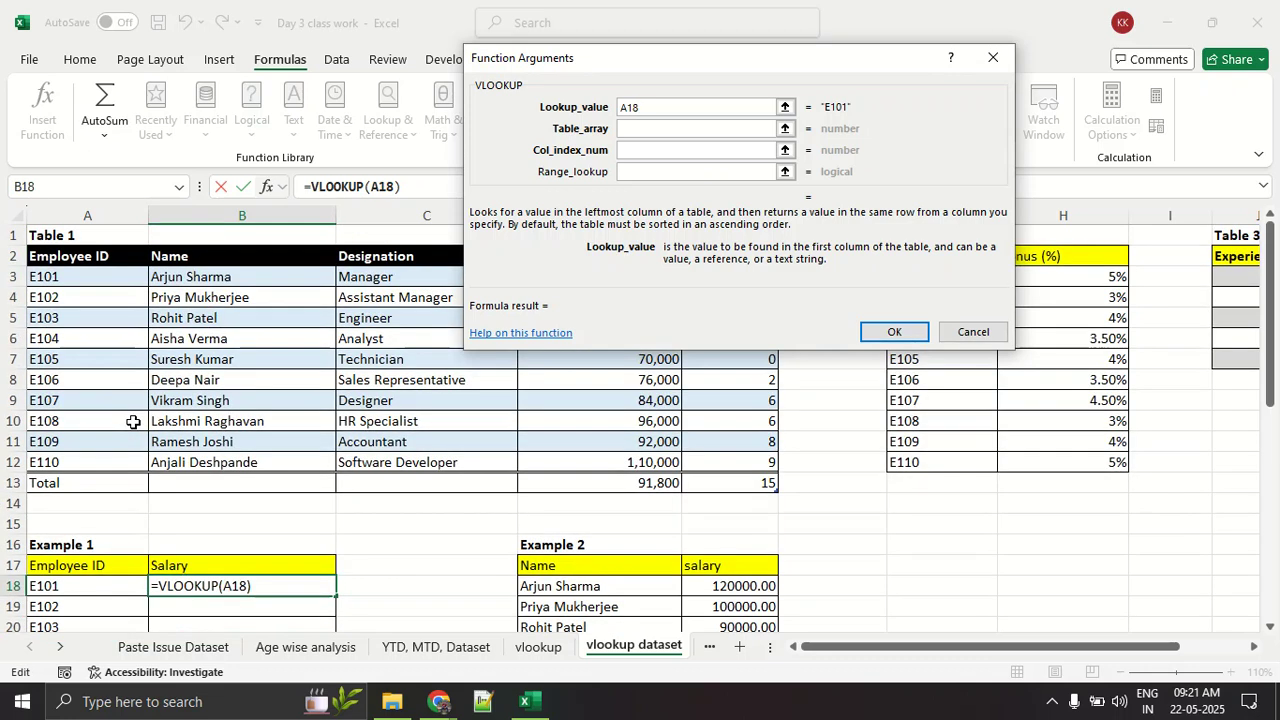
{"action": "mouse_move", "coordinate": [130, 234]}
{"action": "left_mouse_down"}
{"action": "mouse_move", "coordinate": [8, 300]}
{"action": "mouse_move", "coordinate": [198, 380]}
{"action": "mouse_move", "coordinate": [118, 232]}
{"action": "left_mouse_up"}
{"action": "left_click_drag", "start_coordinate": [3, 286], "coordinate": [162, 275]}
{"action": "left_click_drag", "start_coordinate": [27, 289], "coordinate": [133, 289]}
{"action": "key", "text": "Escape"}
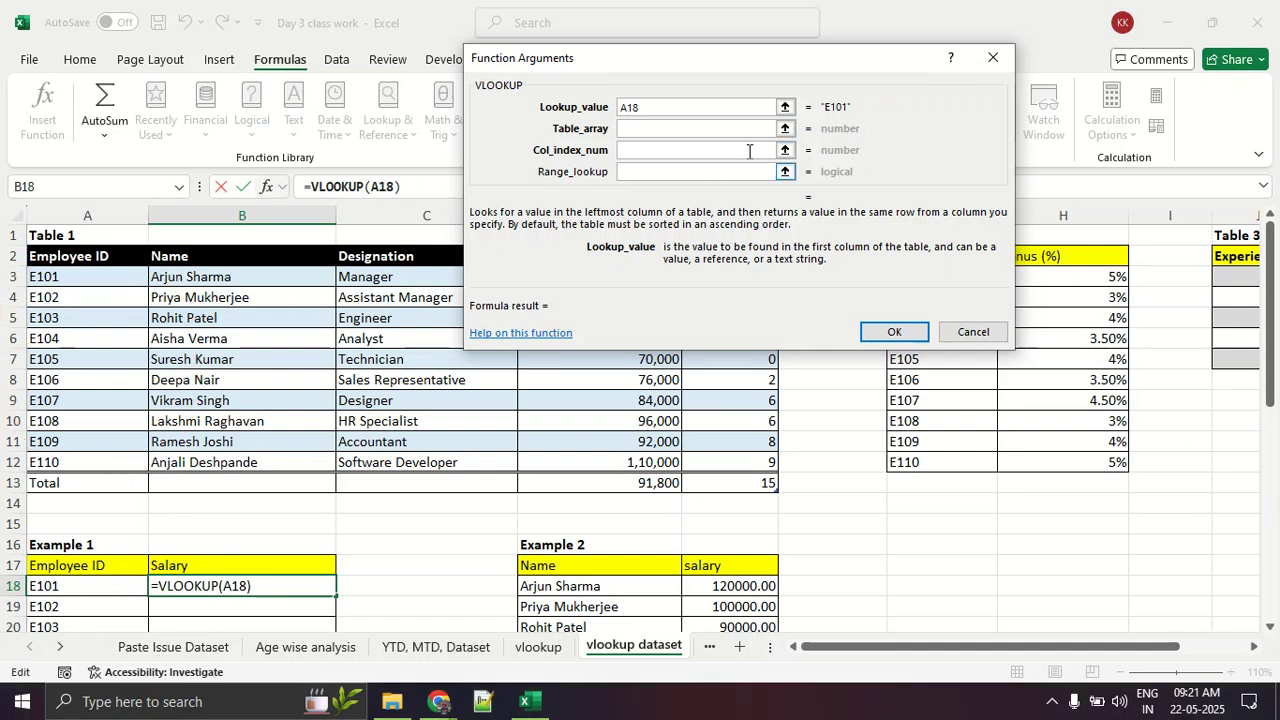
{"action": "scroll", "coordinate": [177, 460], "scroll_direction": "down", "scroll_amount": 2}
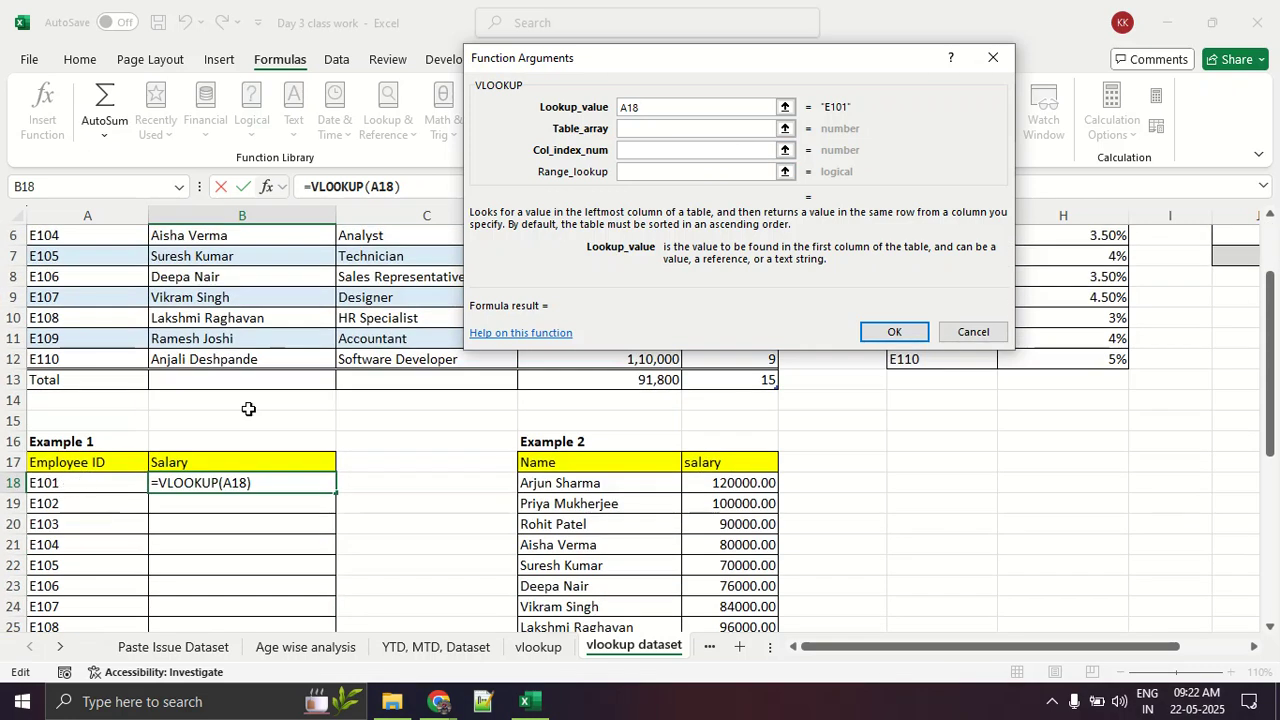
Step: Set the VLOOKUP table array to the complete Table 1 data, SourceTable1
{"action": "left_click", "coordinate": [646, 130]}
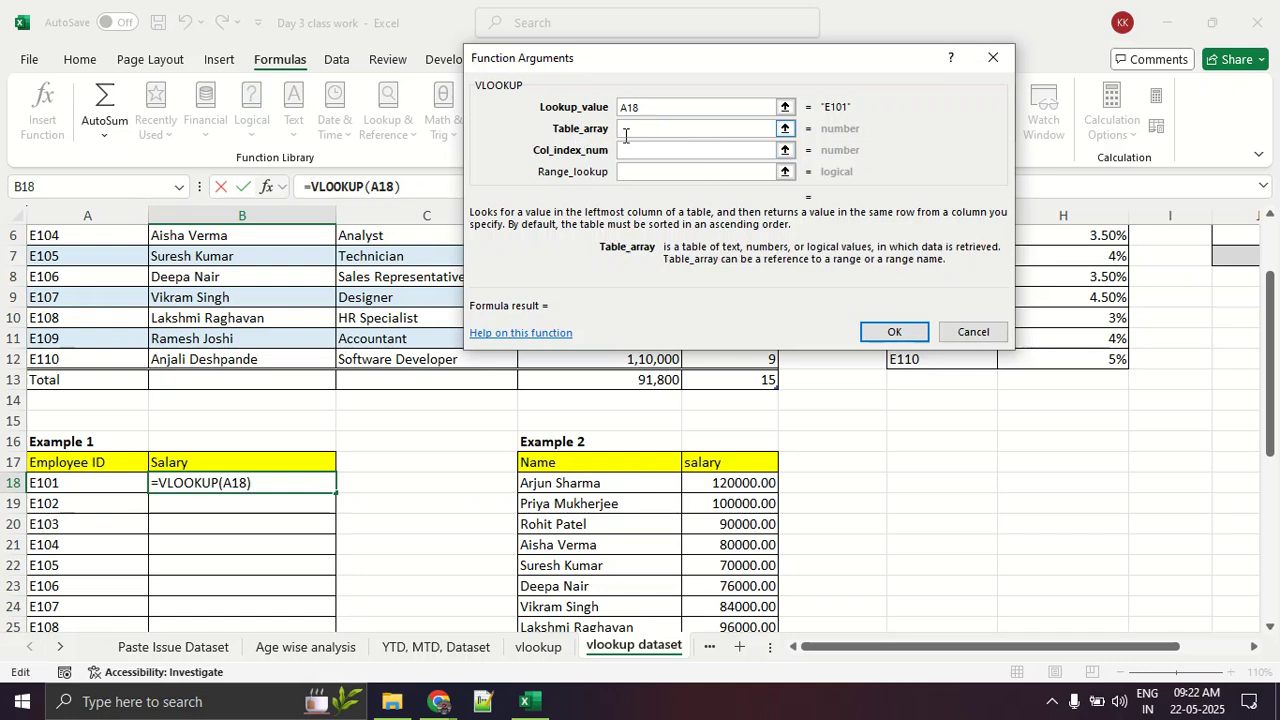
{"action": "scroll", "coordinate": [286, 477], "scroll_direction": "up", "scroll_amount": 2}
{"action": "left_click", "coordinate": [99, 271]}
{"action": "left_click_drag", "start_coordinate": [99, 271], "coordinate": [700, 451]}
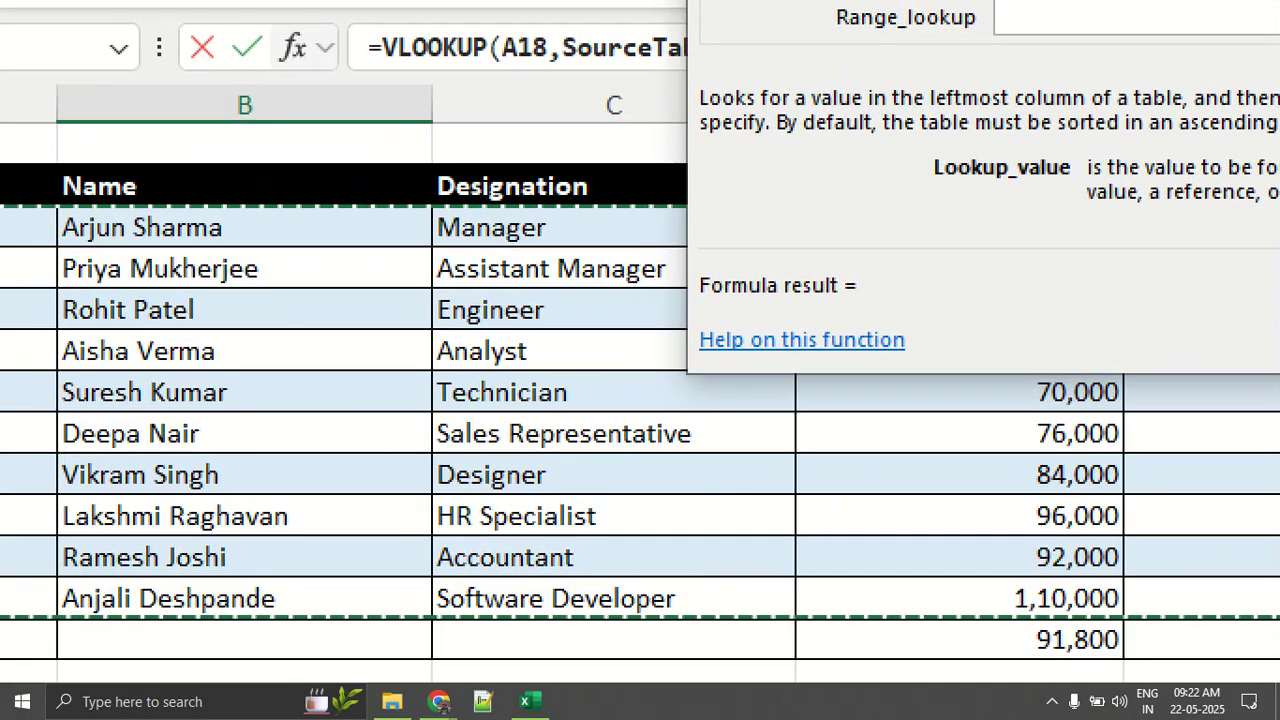
{"action": "left_click", "coordinate": [120, 340]}
{"action": "mouse_move", "coordinate": [254, 188]}
{"action": "left_mouse_down"}
{"action": "mouse_move", "coordinate": [112, 206]}
{"action": "mouse_move", "coordinate": [57, 408]}
{"action": "mouse_move", "coordinate": [60, 598]}
{"action": "mouse_move", "coordinate": [836, 598]}
{"action": "mouse_move", "coordinate": [1098, 578]}
{"action": "mouse_move", "coordinate": [846, 224]}
{"action": "mouse_move", "coordinate": [298, 226]}
{"action": "left_mouse_up"}
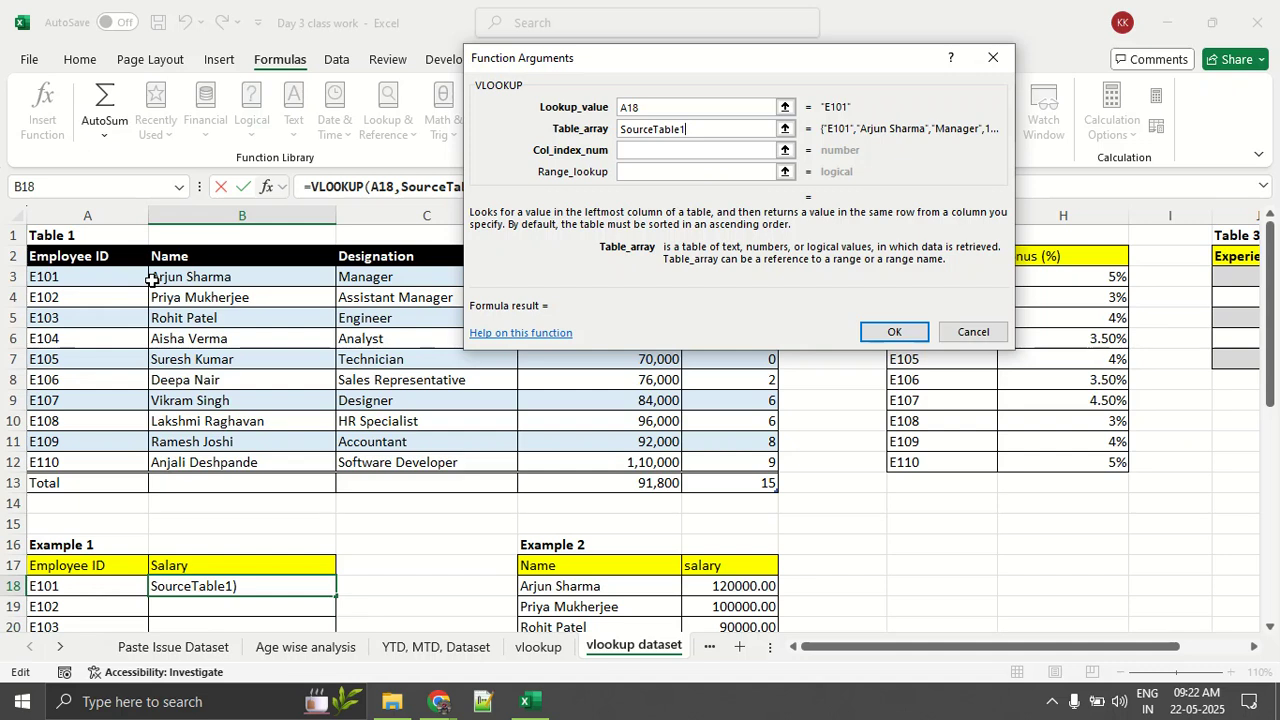
Step: Set the column index number to 4 for the Table 1 Salary column, and enter the VLOOKUP formula without a range lookup value
{"action": "left_click", "coordinate": [645, 157]}
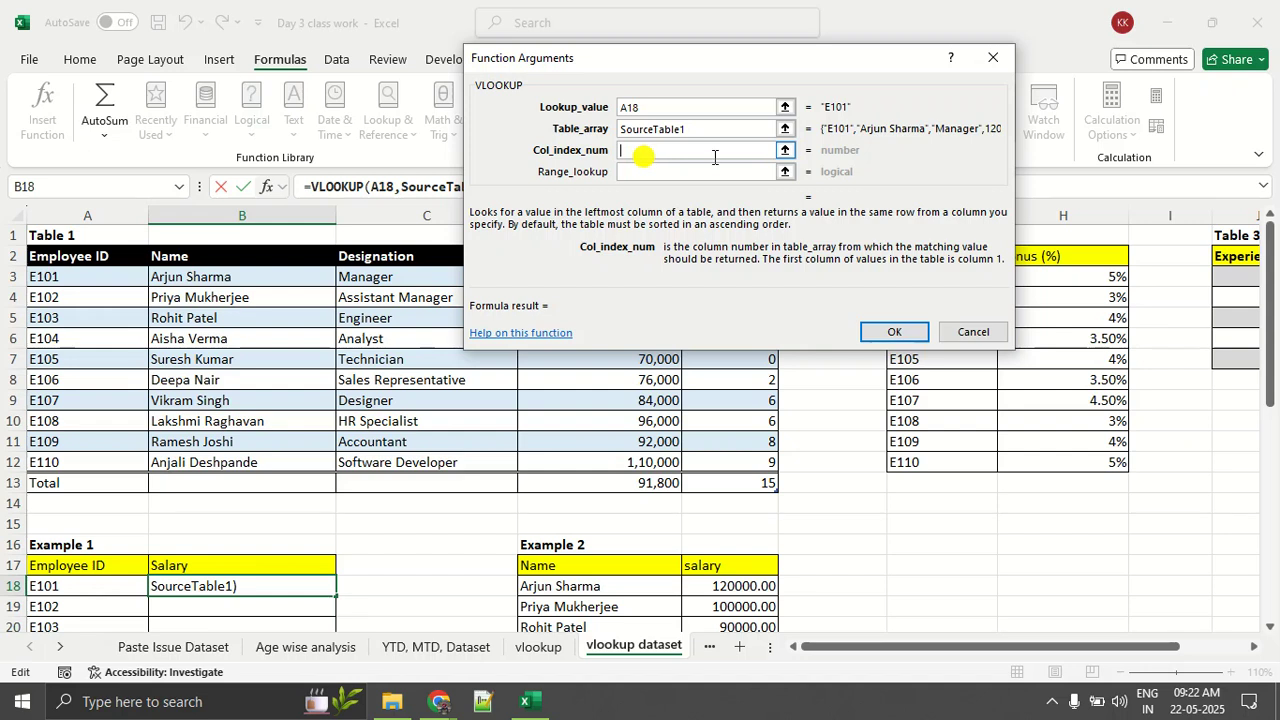
{"action": "left_click", "coordinate": [785, 152]}
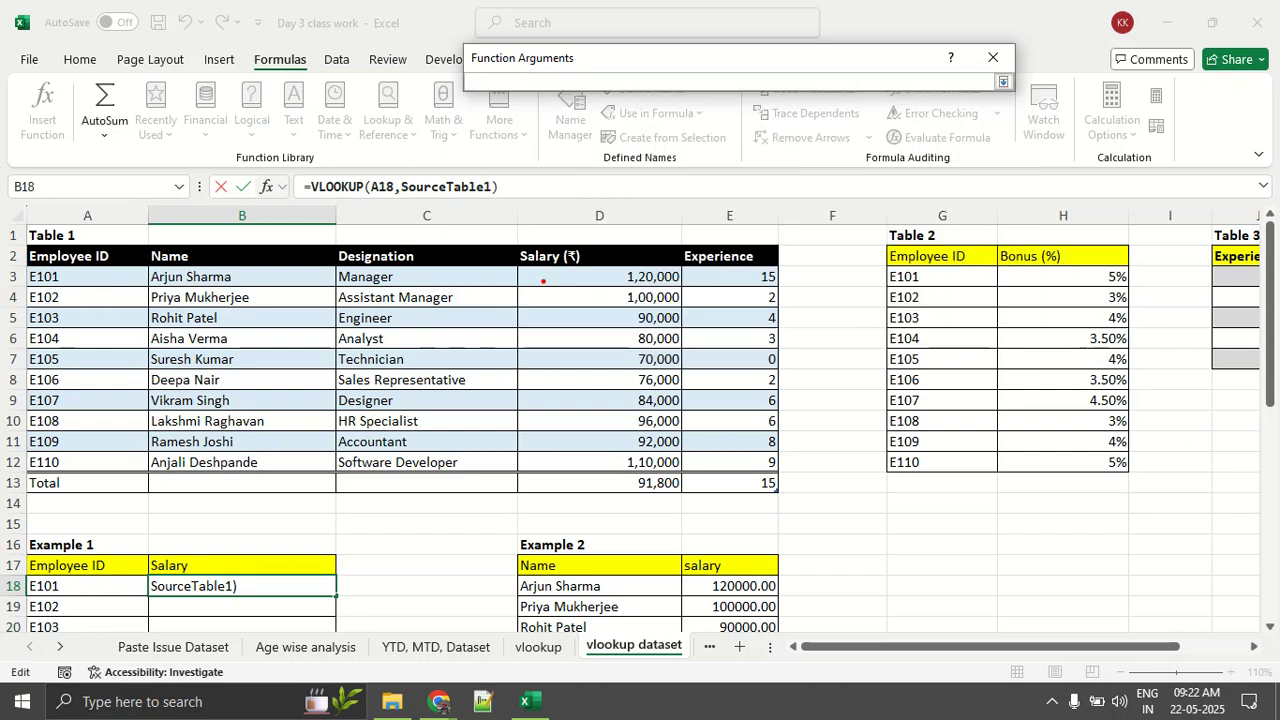
{"action": "left_click_drag", "start_coordinate": [23, 268], "coordinate": [125, 265]}
{"action": "left_click_drag", "start_coordinate": [23, 268], "coordinate": [120, 270]}
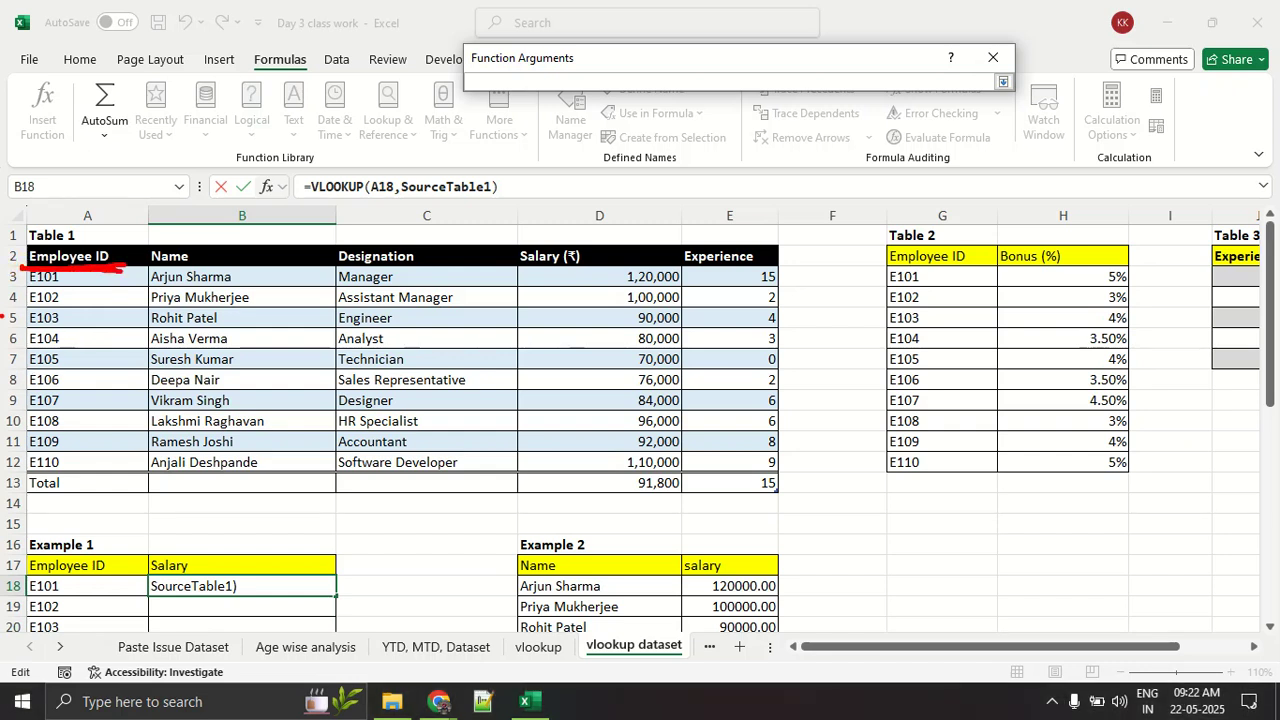
{"action": "left_click_drag", "start_coordinate": [97, 377], "coordinate": [78, 346]}
{"action": "mouse_move", "coordinate": [214, 356]}
{"action": "left_mouse_down"}
{"action": "mouse_move", "coordinate": [222, 380]}
{"action": "mouse_move", "coordinate": [300, 396]}
{"action": "left_mouse_up"}
{"action": "mouse_move", "coordinate": [392, 340]}
{"action": "left_mouse_down"}
{"action": "mouse_move", "coordinate": [420, 348]}
{"action": "mouse_move", "coordinate": [388, 420]}
{"action": "left_mouse_up"}
{"action": "left_click_drag", "start_coordinate": [614, 326], "coordinate": [625, 442]}
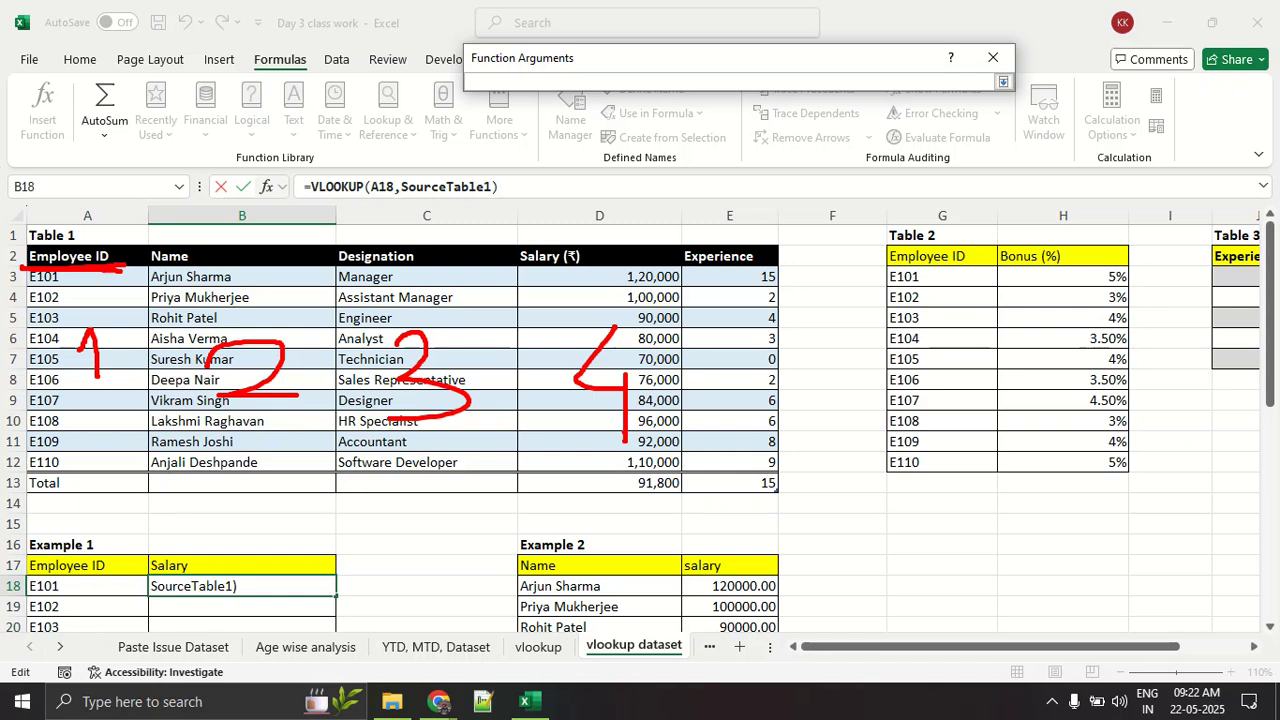
{"action": "mouse_move", "coordinate": [538, 243]}
{"action": "left_mouse_down"}
{"action": "mouse_move", "coordinate": [524, 286]}
{"action": "mouse_move", "coordinate": [545, 229]}
{"action": "left_mouse_up"}
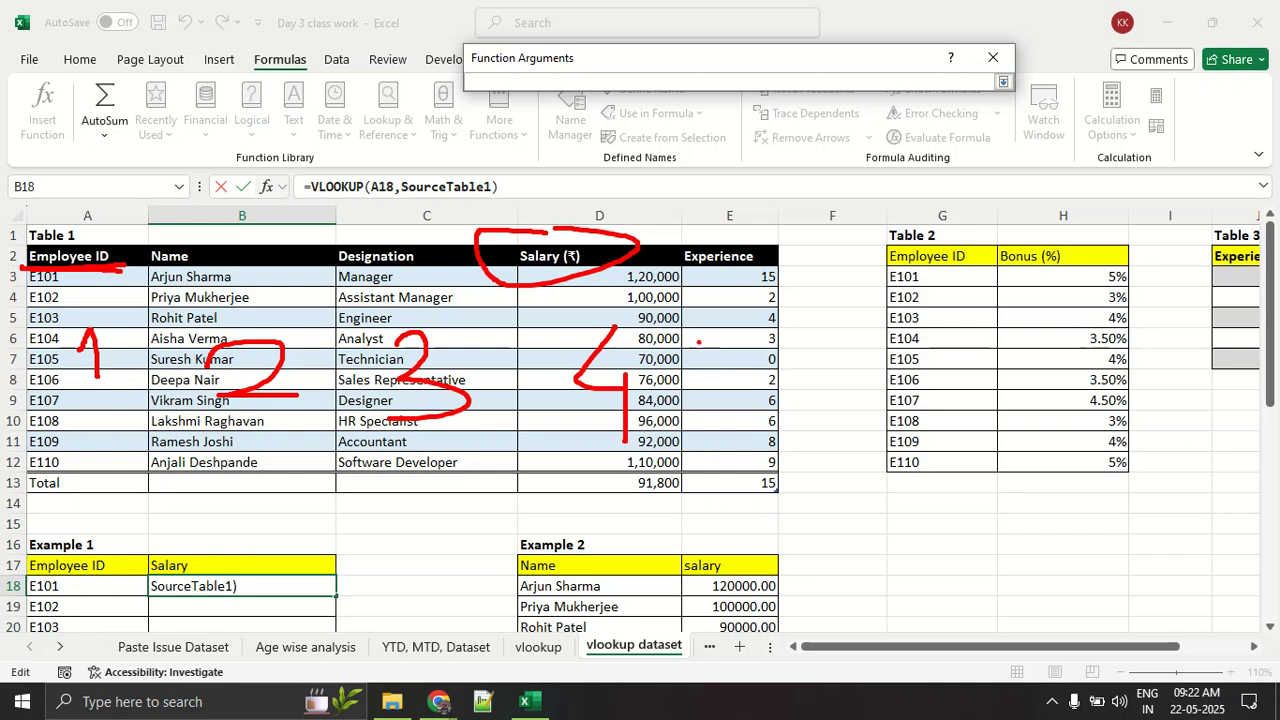
{"action": "key", "text": "Escape"}
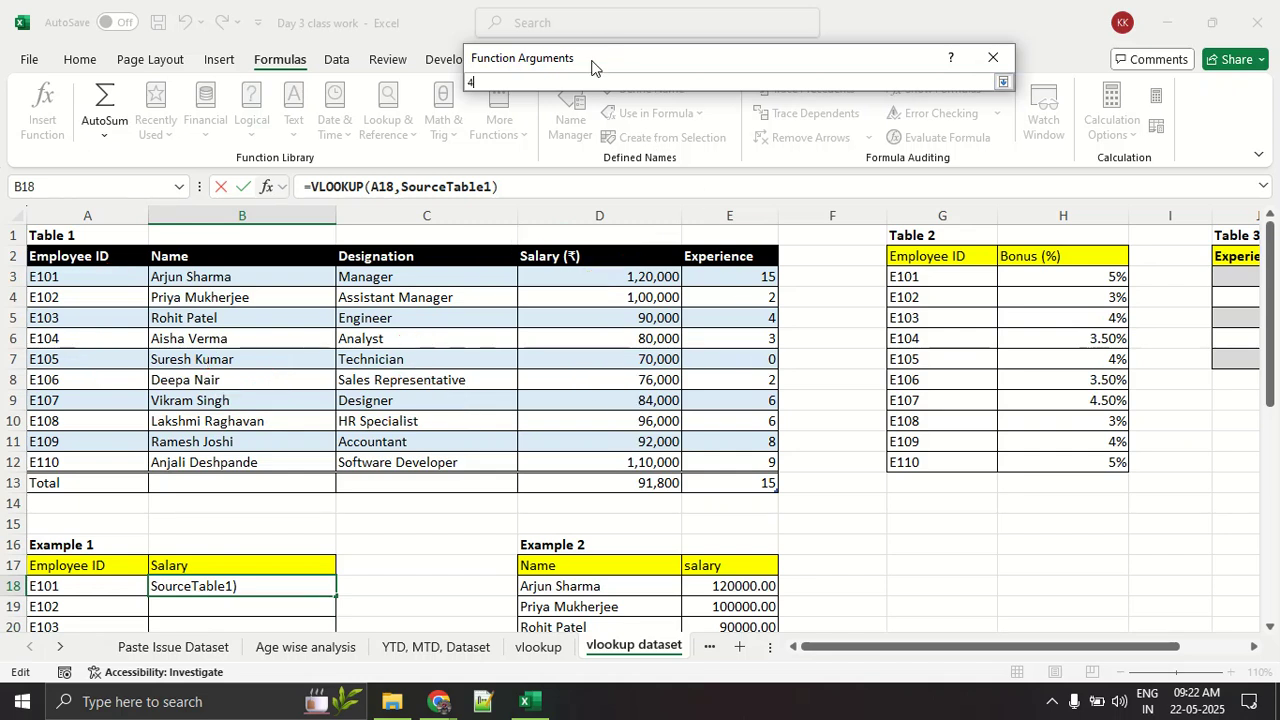
{"action": "type", "text": "4"}
{"action": "left_click", "coordinate": [1003, 81]}
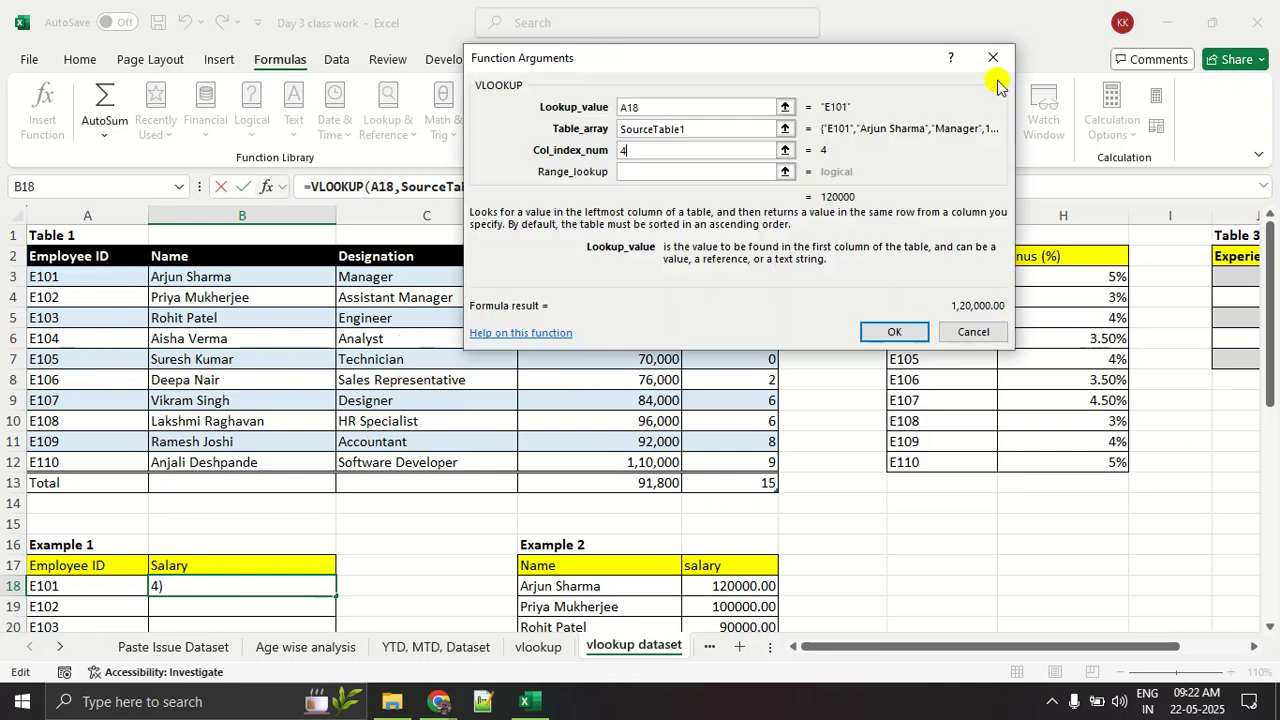
{"action": "left_click", "coordinate": [872, 332]}
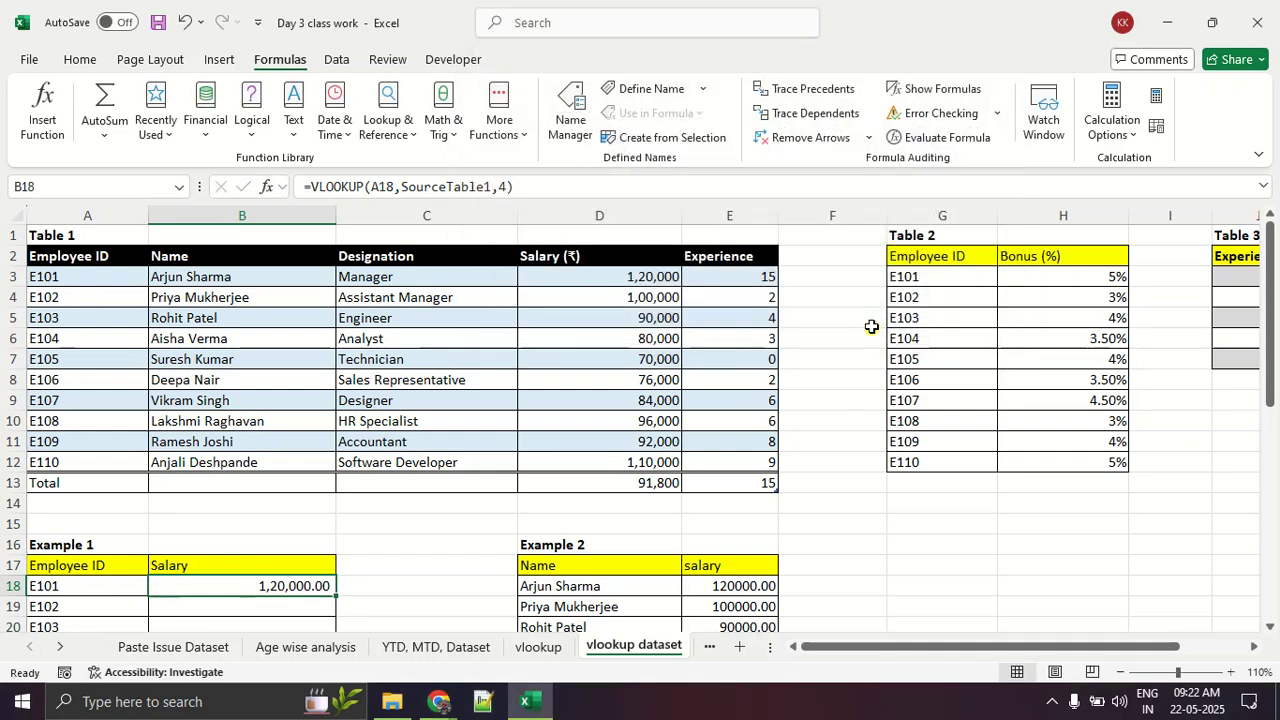
Step: Fill the VLOOKUP formula from B18 down through B27 in the Example 1 Salary column
{"action": "scroll", "coordinate": [505, 420], "scroll_direction": "down", "scroll_amount": 4}
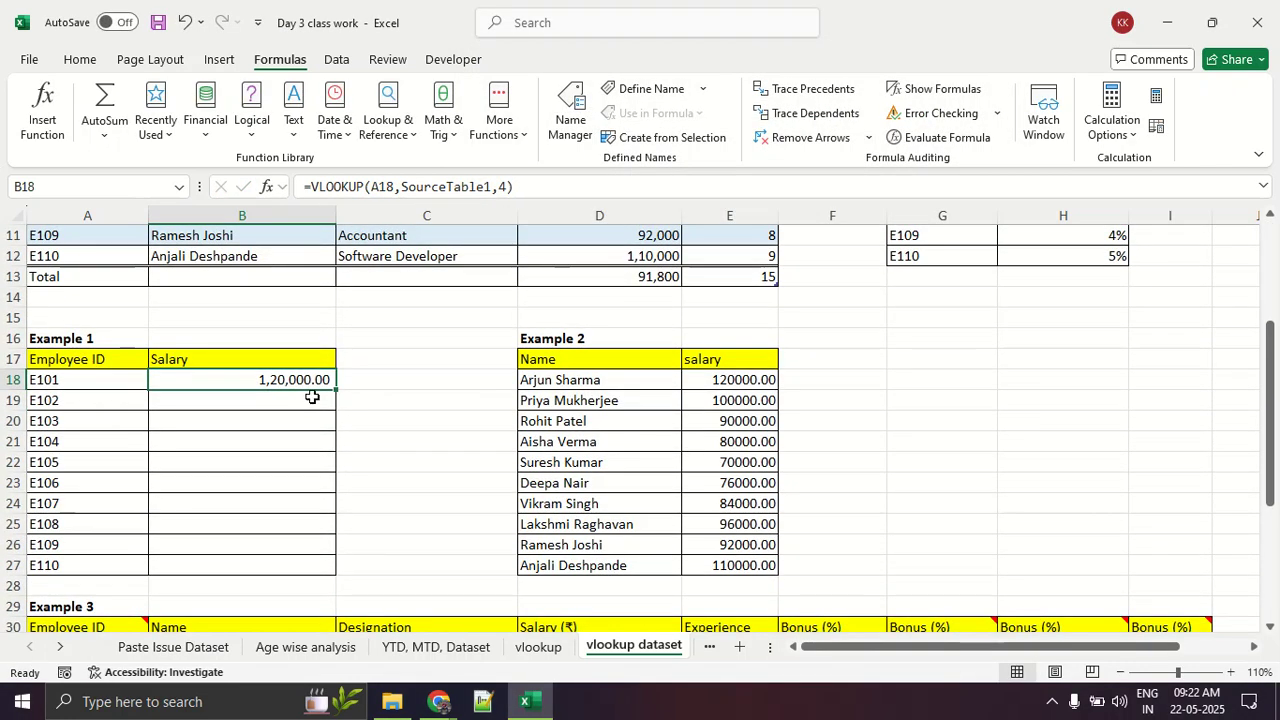
{"action": "double_click", "coordinate": [335, 389]}
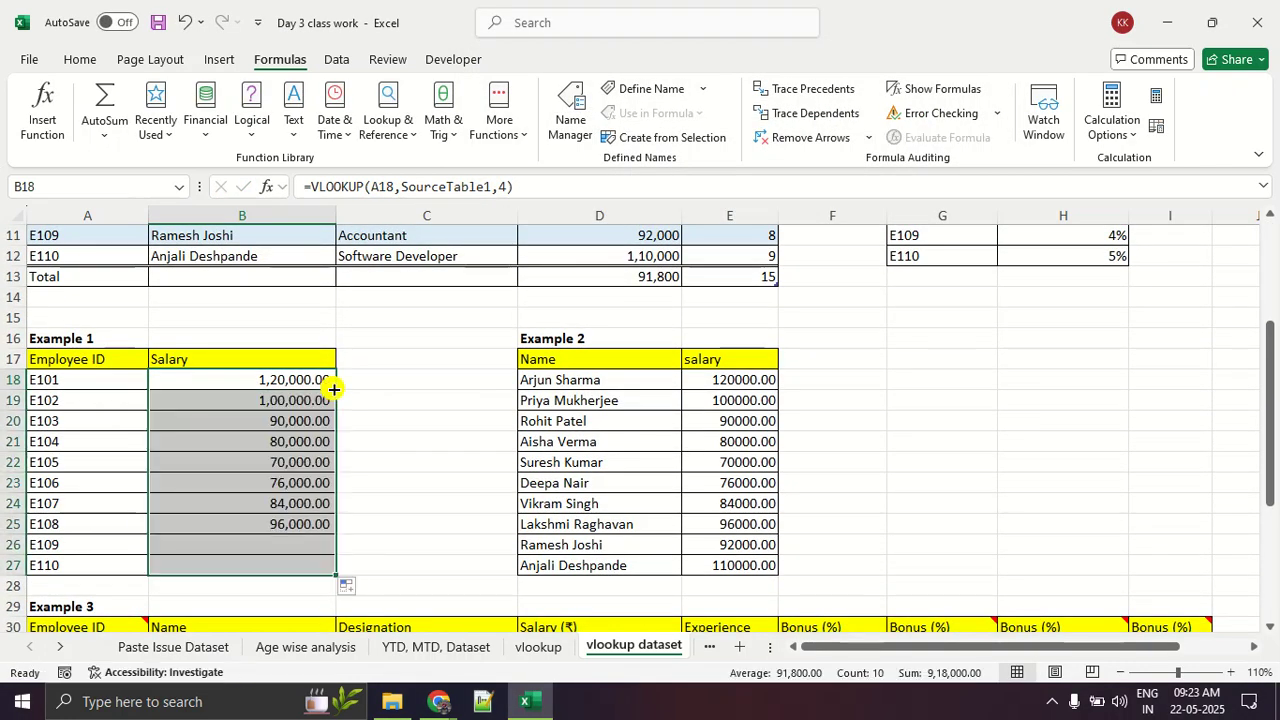
{"action": "left_click", "coordinate": [428, 464]}
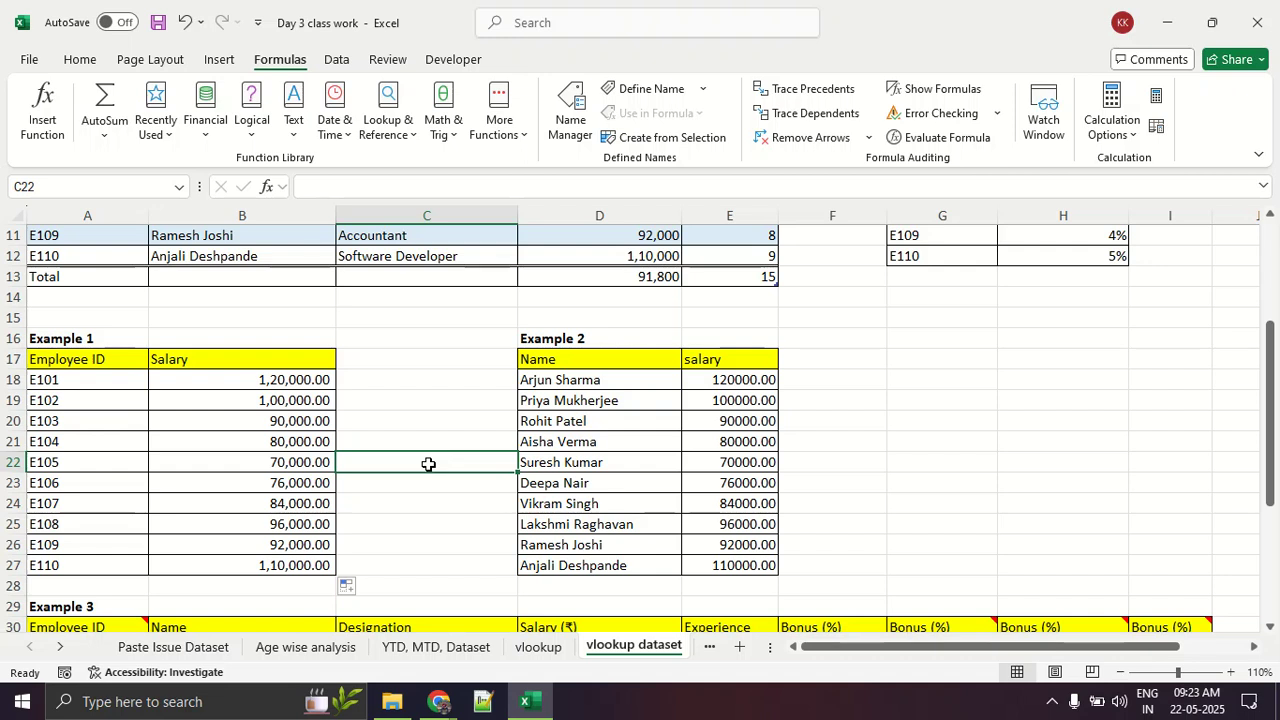
Step: Change the employee ID in A23 of the Example 1 table to E105 to test its salary lookup
{"action": "left_click", "coordinate": [100, 466]}
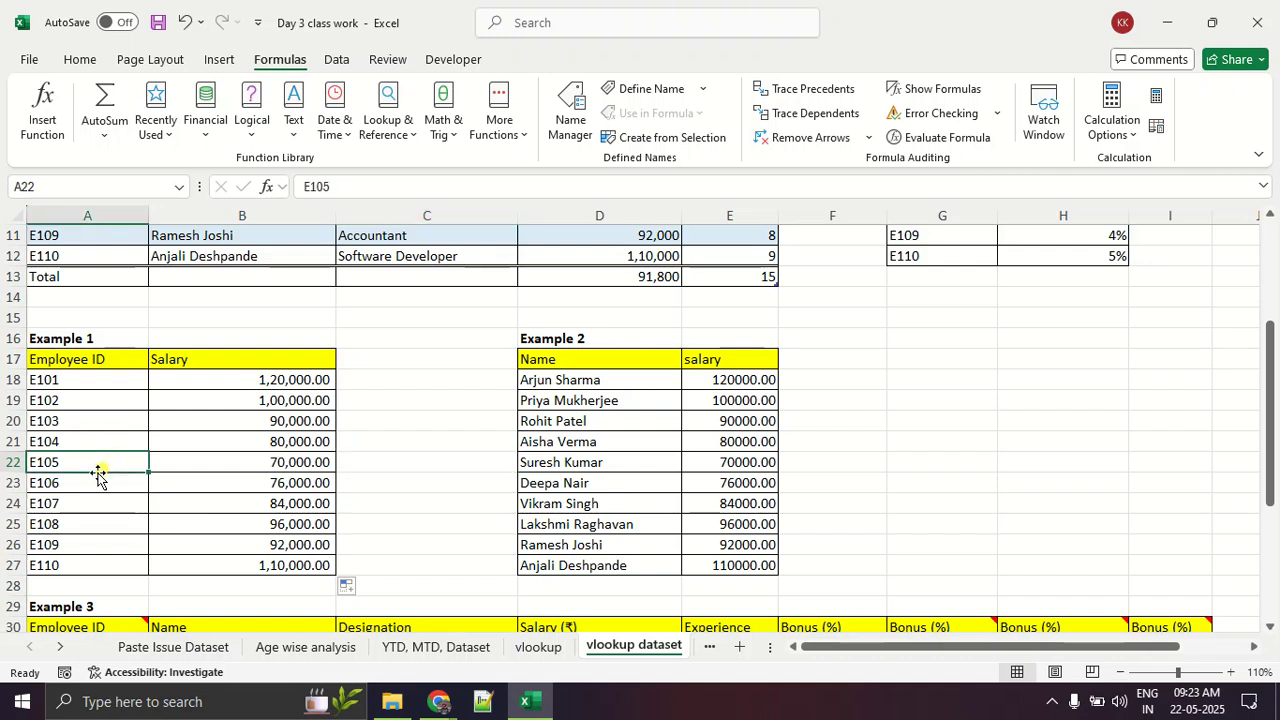
{"action": "left_click", "coordinate": [97, 477]}
{"action": "double_click", "coordinate": [97, 477]}
{"action": "key", "text": "BackSpace"}
{"action": "type", "text": "5"}
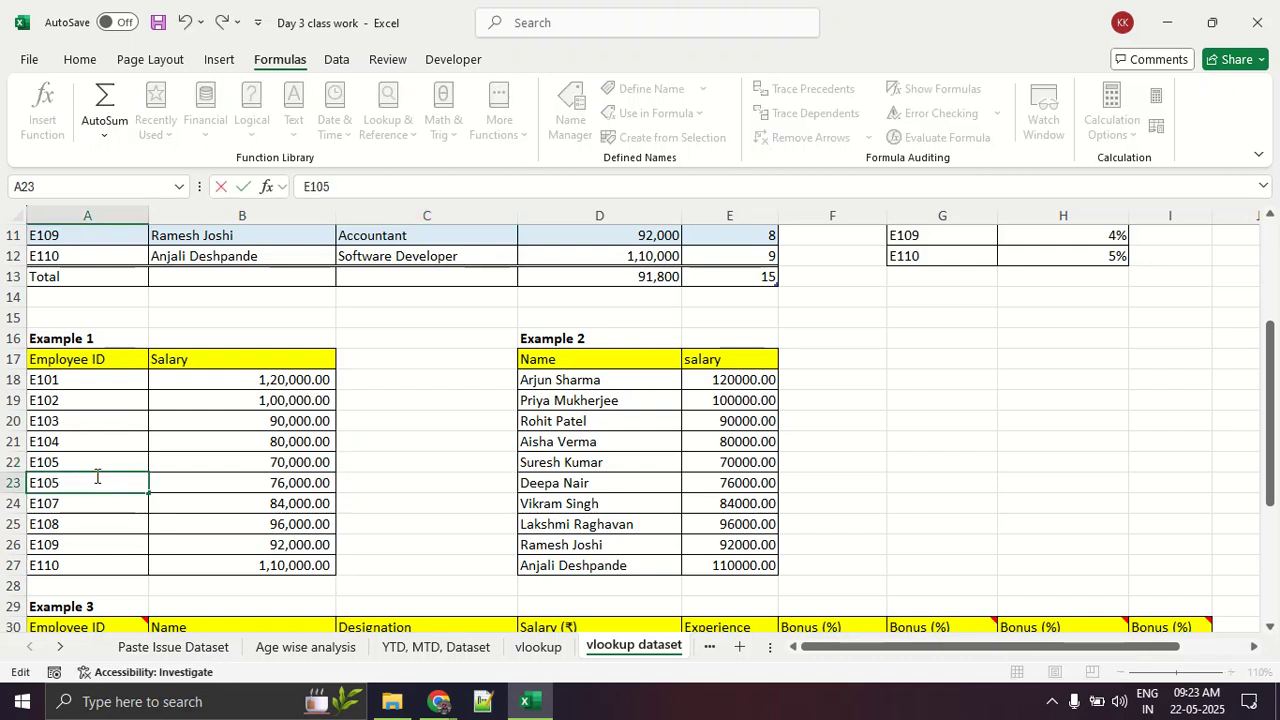
{"action": "key", "text": "Return"}
{"action": "key", "text": "ctrl+Up"}
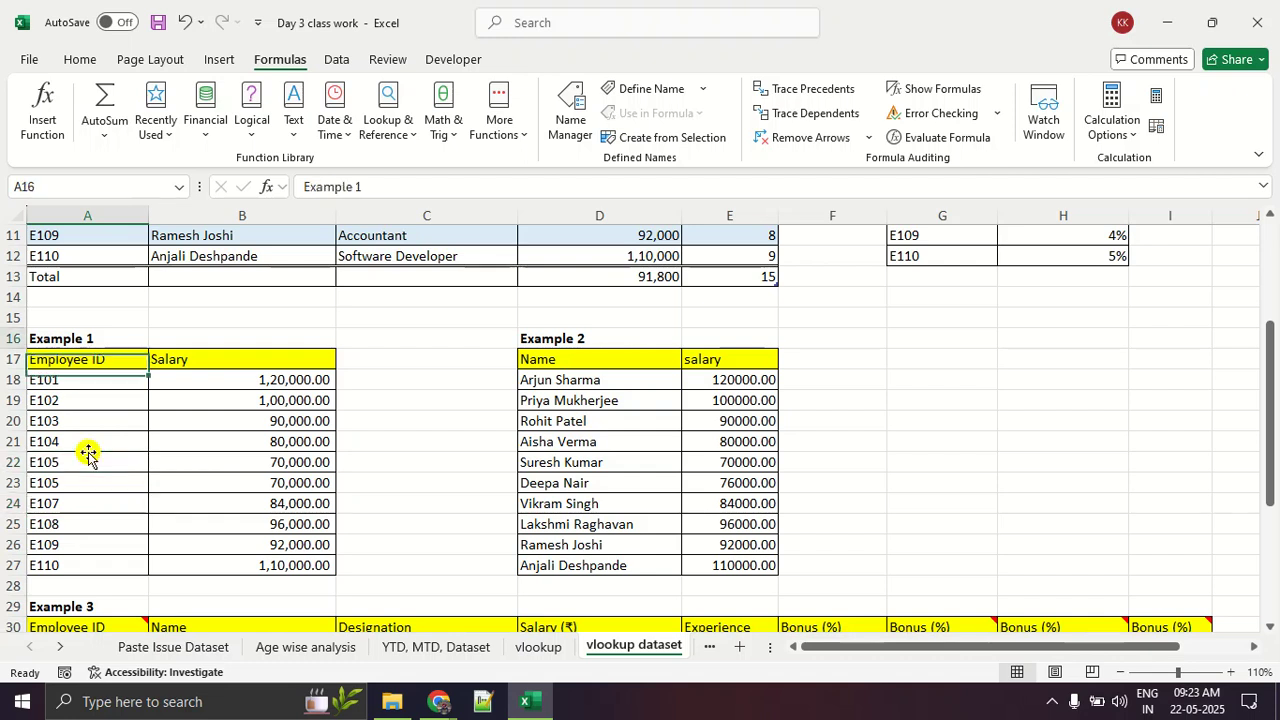
Step: Change the employee ID in A22 of the Example 1 table to E106 to test its salary lookup
{"action": "left_click", "coordinate": [88, 463]}
{"action": "double_click", "coordinate": [88, 465]}
{"action": "key", "text": "BackSpace"}
{"action": "type", "text": "6"}
{"action": "key", "text": "Return"}
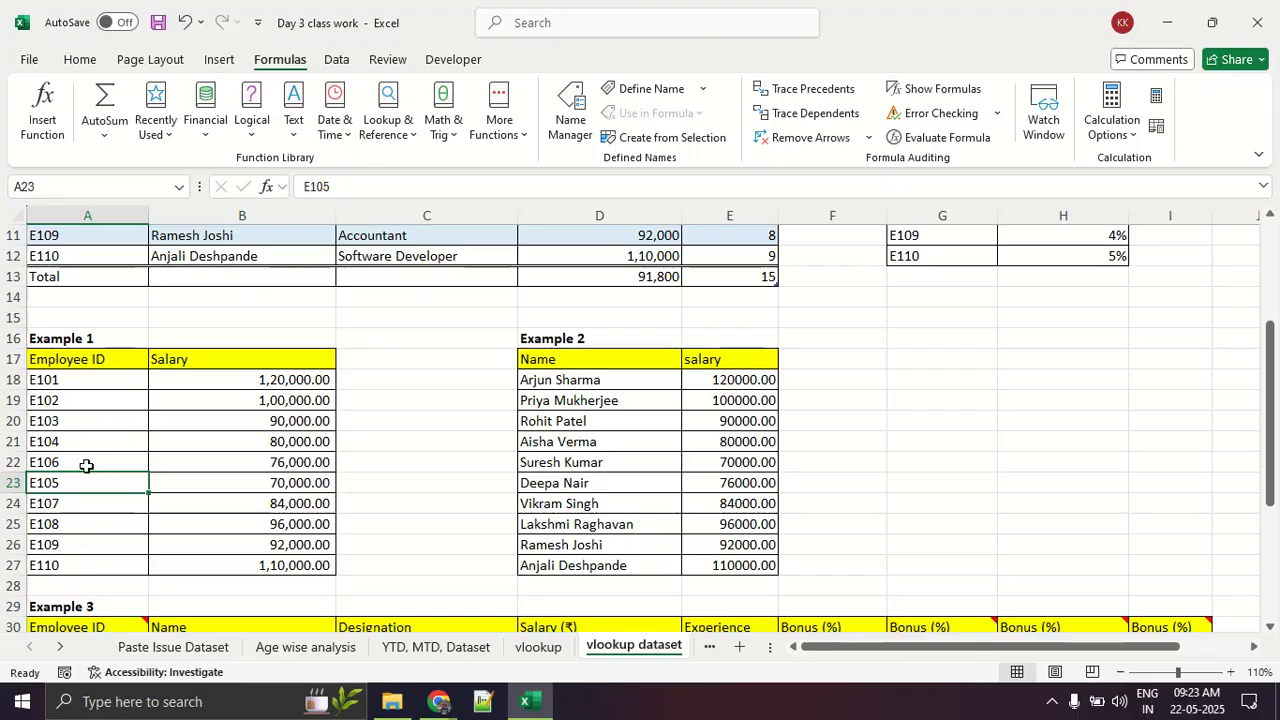
Step: Check the Google Meet window, and return to Table 1 in the Excel workbook
{"action": "key", "text": "alt+Tab"}
{"action": "key", "text": "alt+Tab"}
{"action": "key", "text": "Tab"}
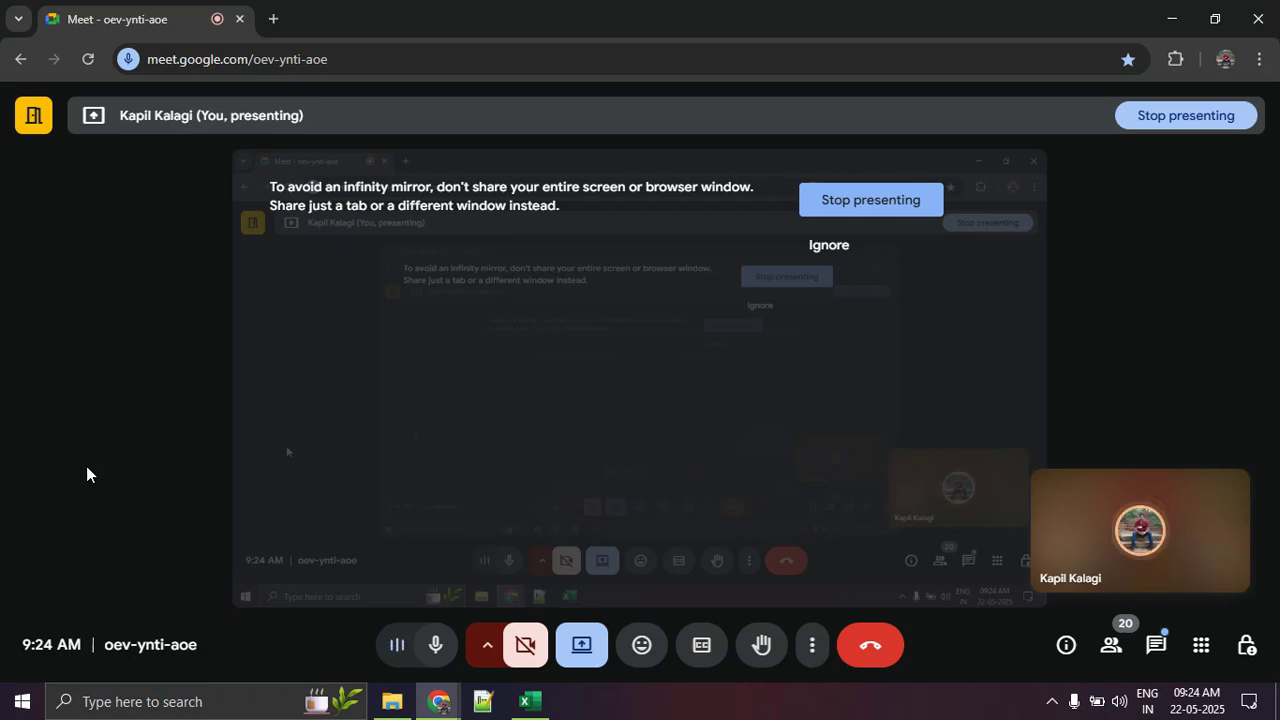
{"action": "key", "text": "alt+Tab"}
{"action": "key", "text": "alt+Tab"}
{"action": "key", "text": "alt+Tab"}
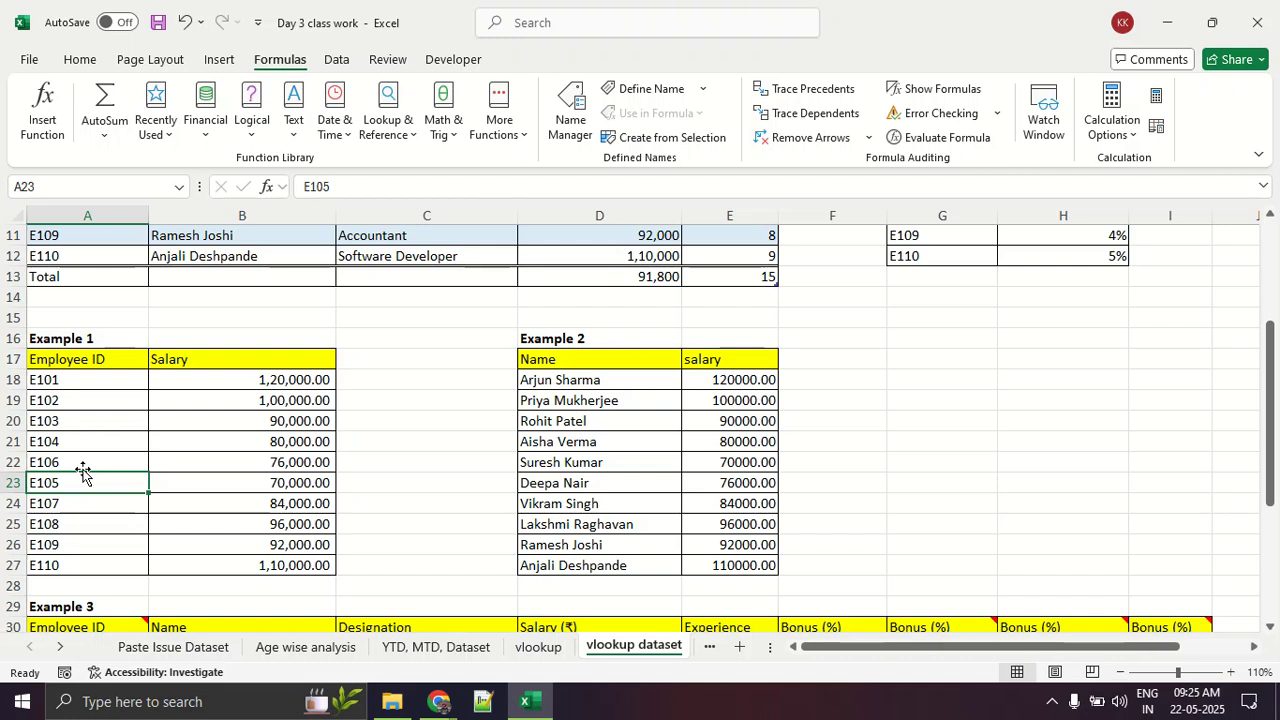
{"action": "scroll", "coordinate": [83, 473], "scroll_direction": "up", "scroll_amount": 4}
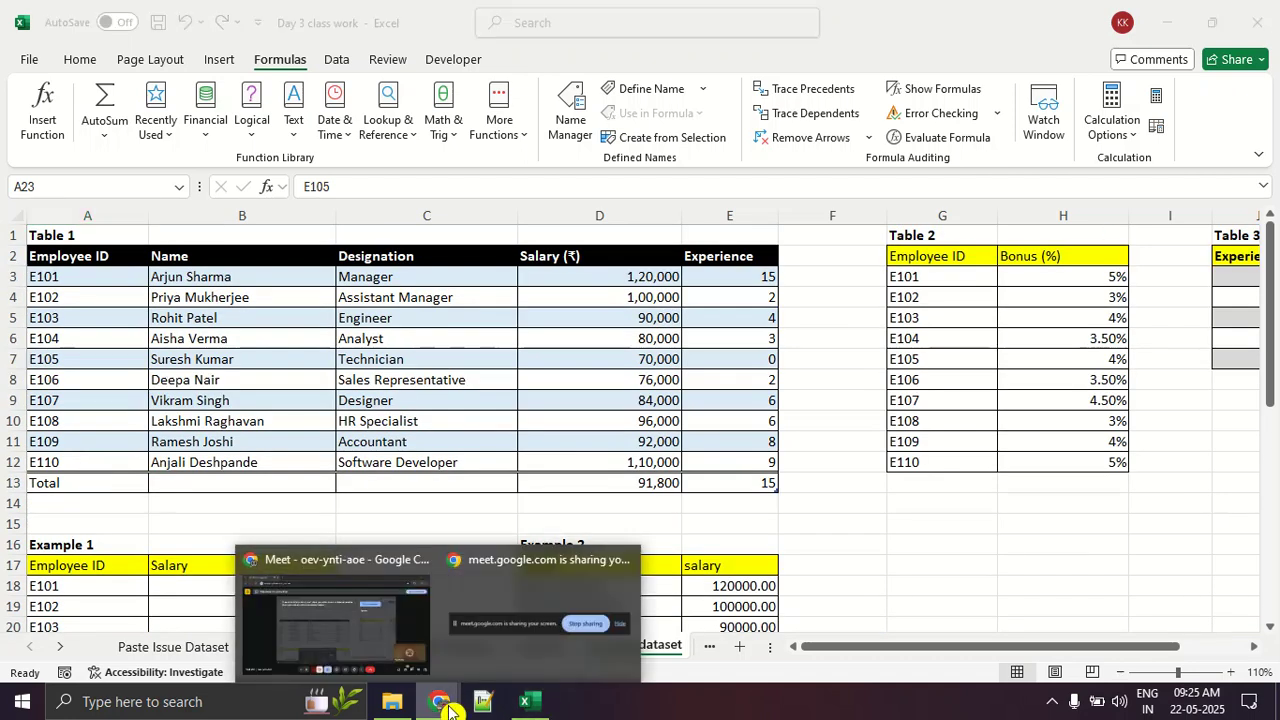
Step: Switch to the Google Meet call, and mute and unmute the microphone
{"action": "left_click", "coordinate": [360, 630]}
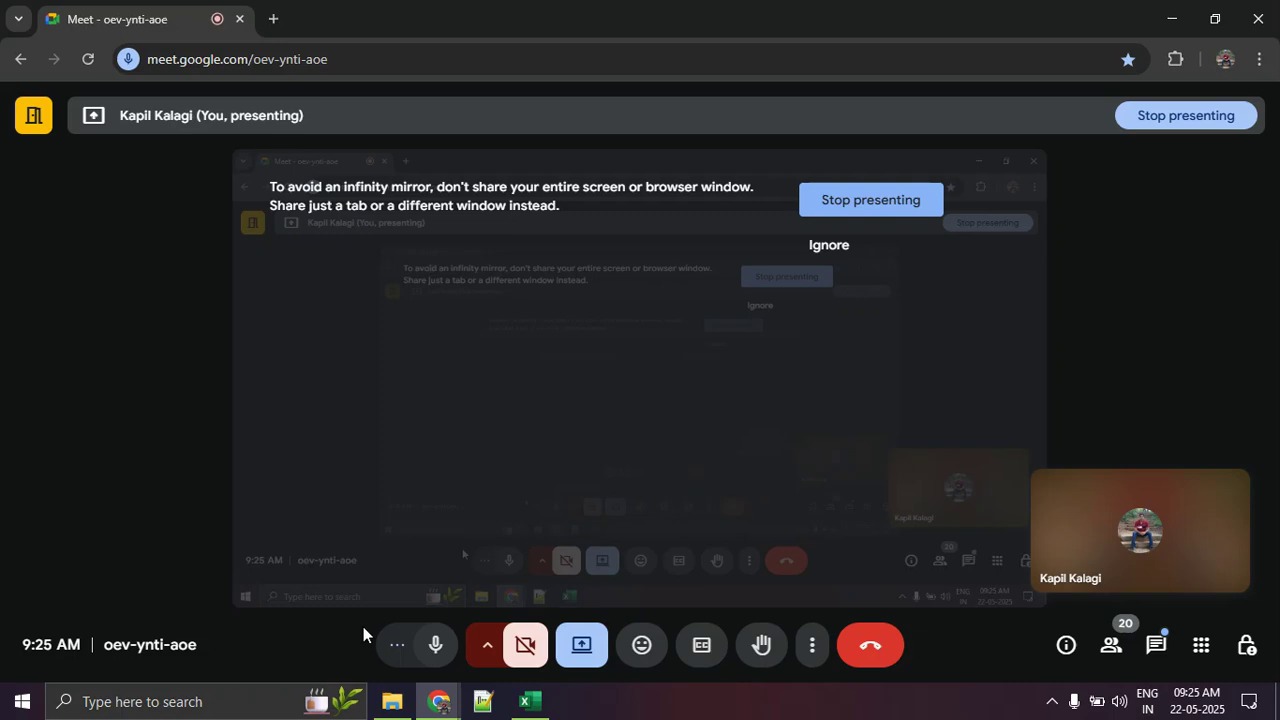
{"action": "left_click", "coordinate": [428, 645]}
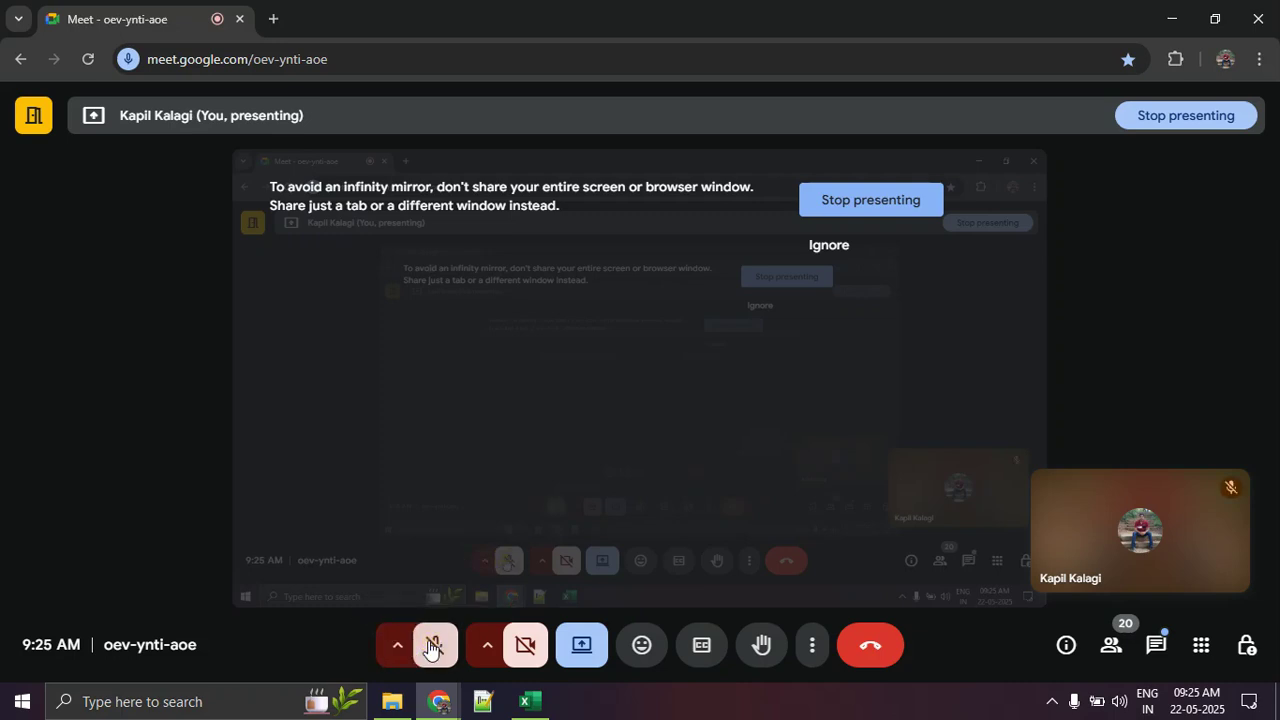
{"action": "left_click", "coordinate": [428, 645]}
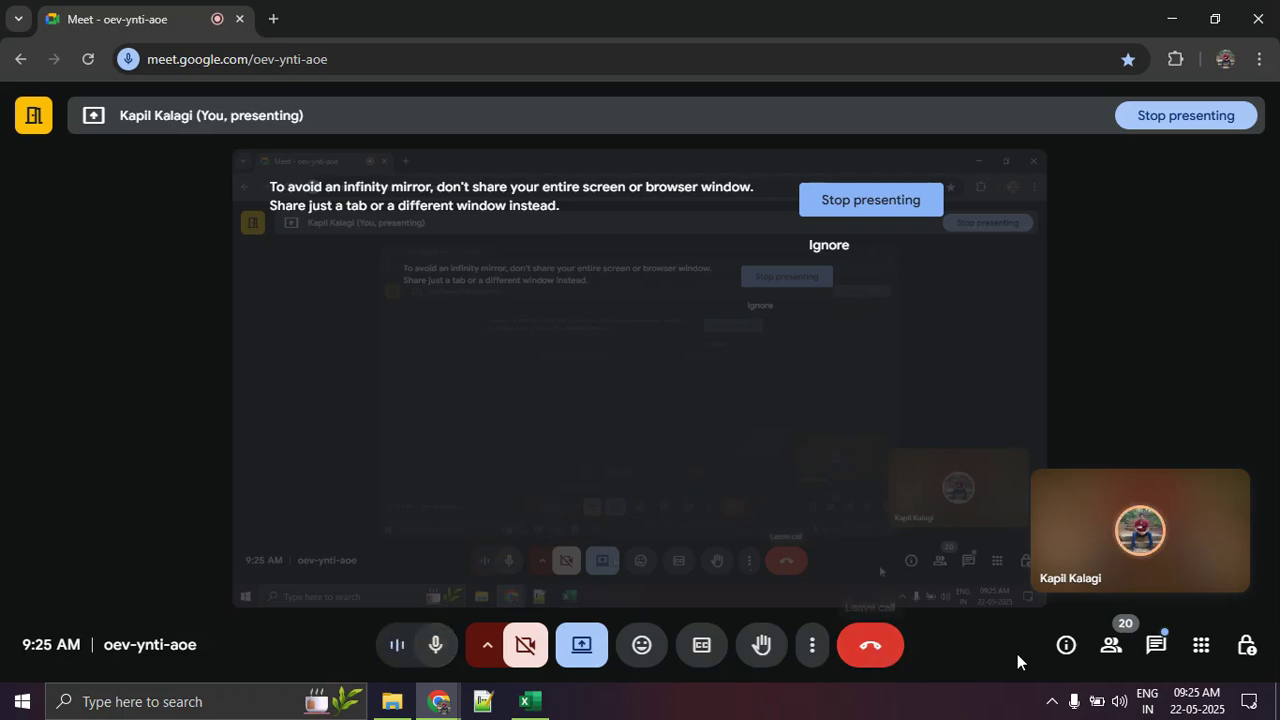
Step: Review the meeting's participant list and its in-call messages for student responses
{"action": "left_click", "coordinate": [1116, 652]}
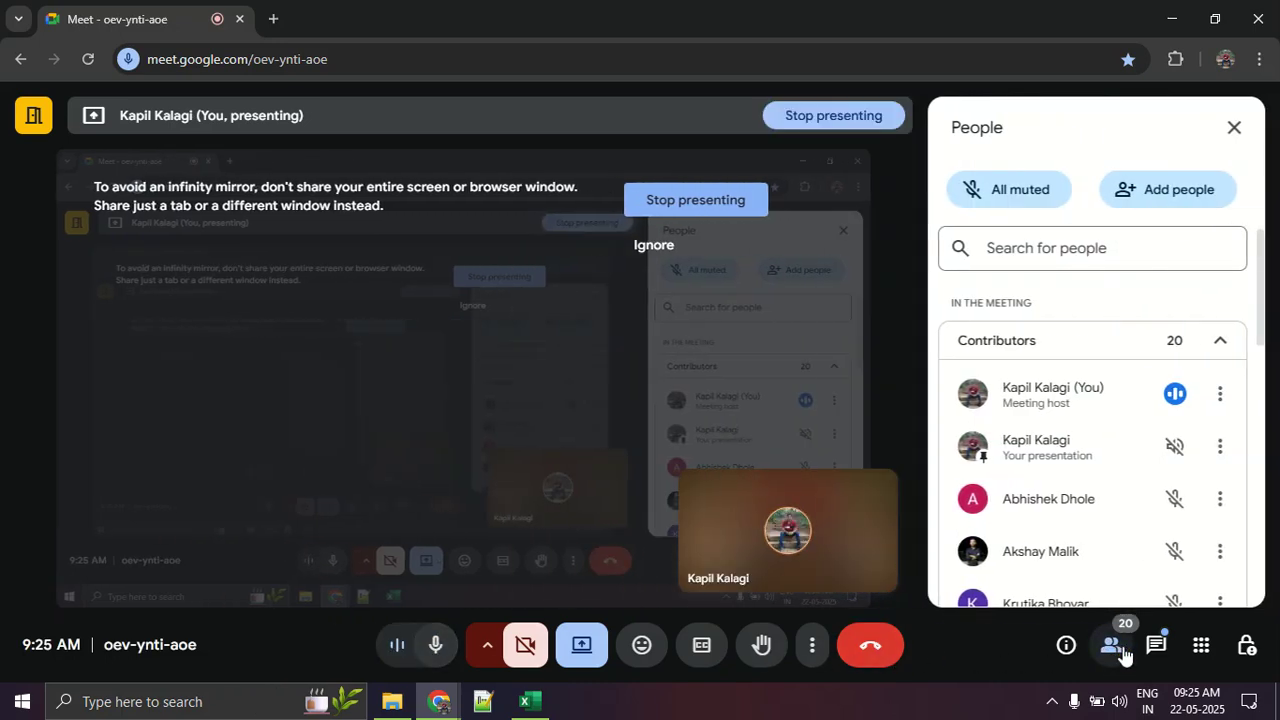
{"action": "scroll", "coordinate": [1104, 552], "scroll_direction": "down", "scroll_amount": 3}
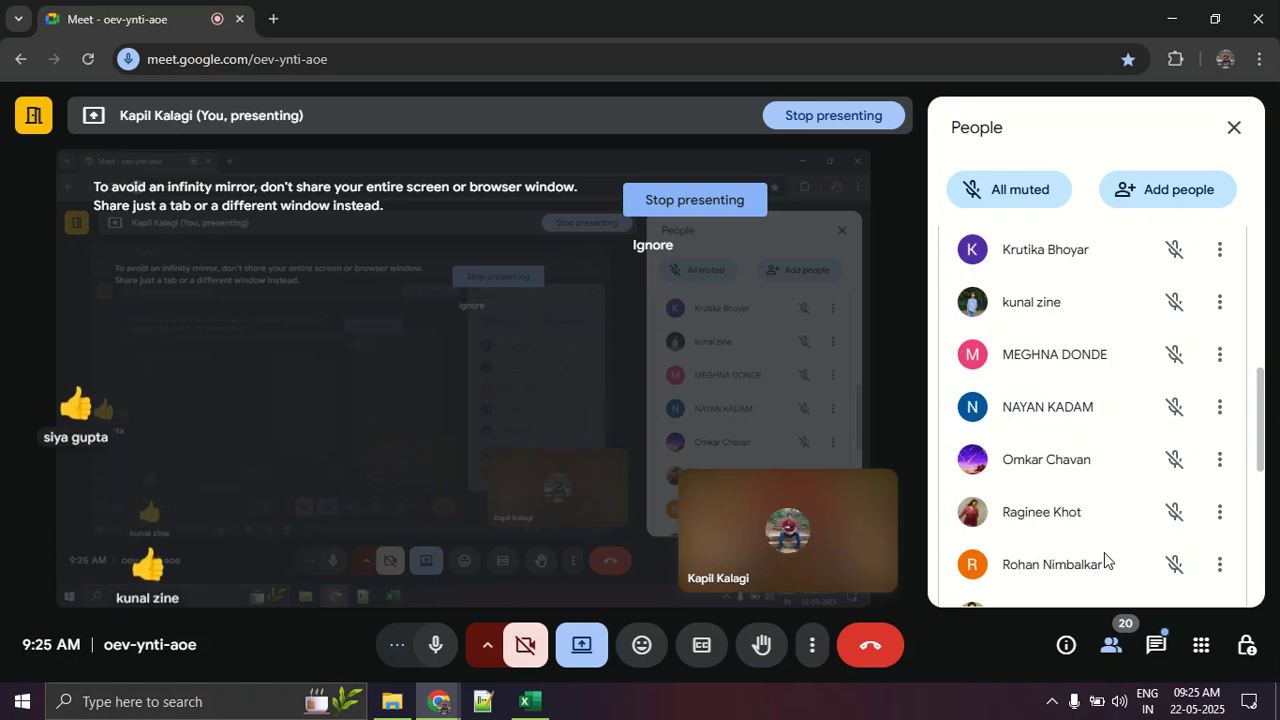
{"action": "scroll", "coordinate": [1104, 552], "scroll_direction": "down", "scroll_amount": 3}
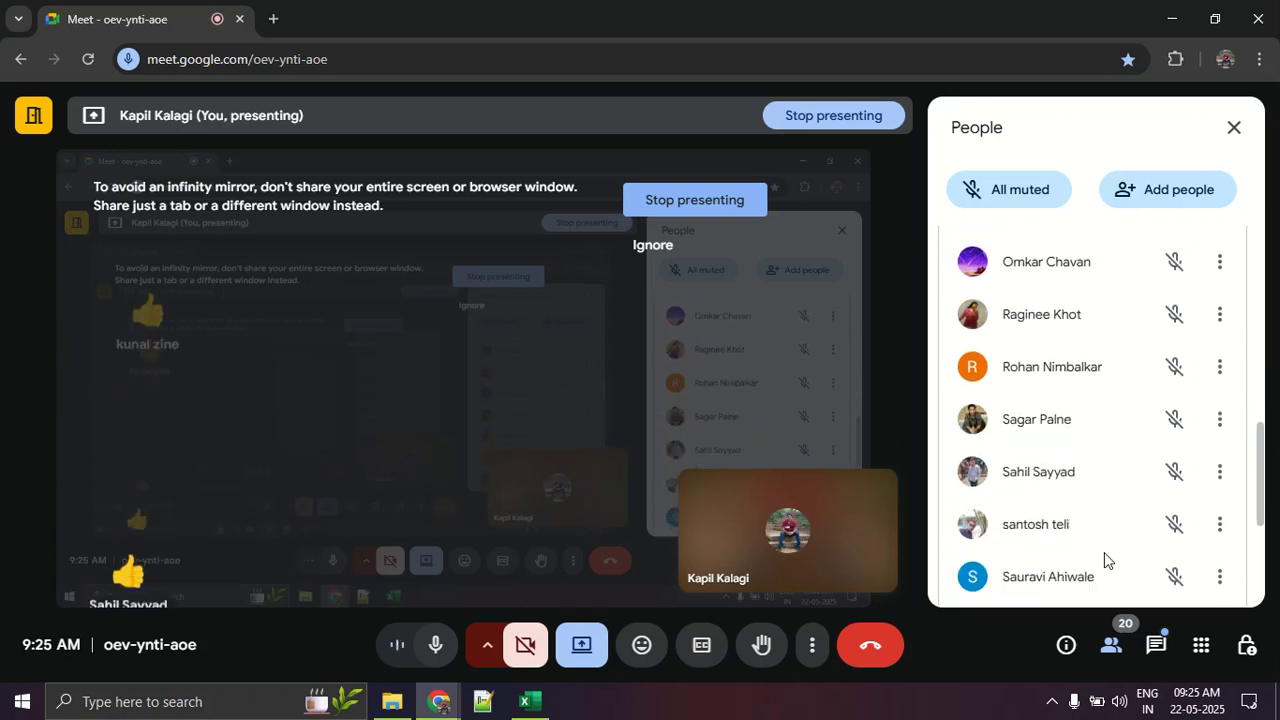
{"action": "left_click", "coordinate": [1156, 645]}
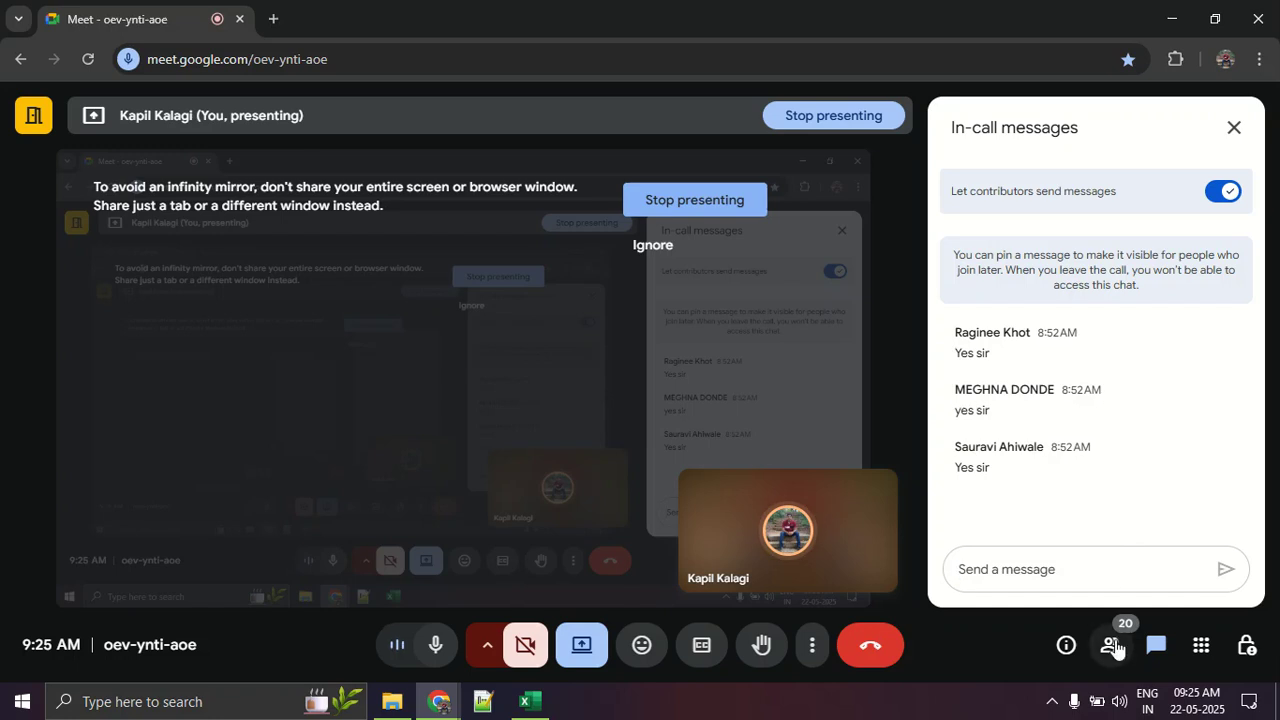
{"action": "left_click", "coordinate": [1113, 645]}
{"action": "scroll", "coordinate": [1112, 562], "scroll_direction": "down", "scroll_amount": 2}
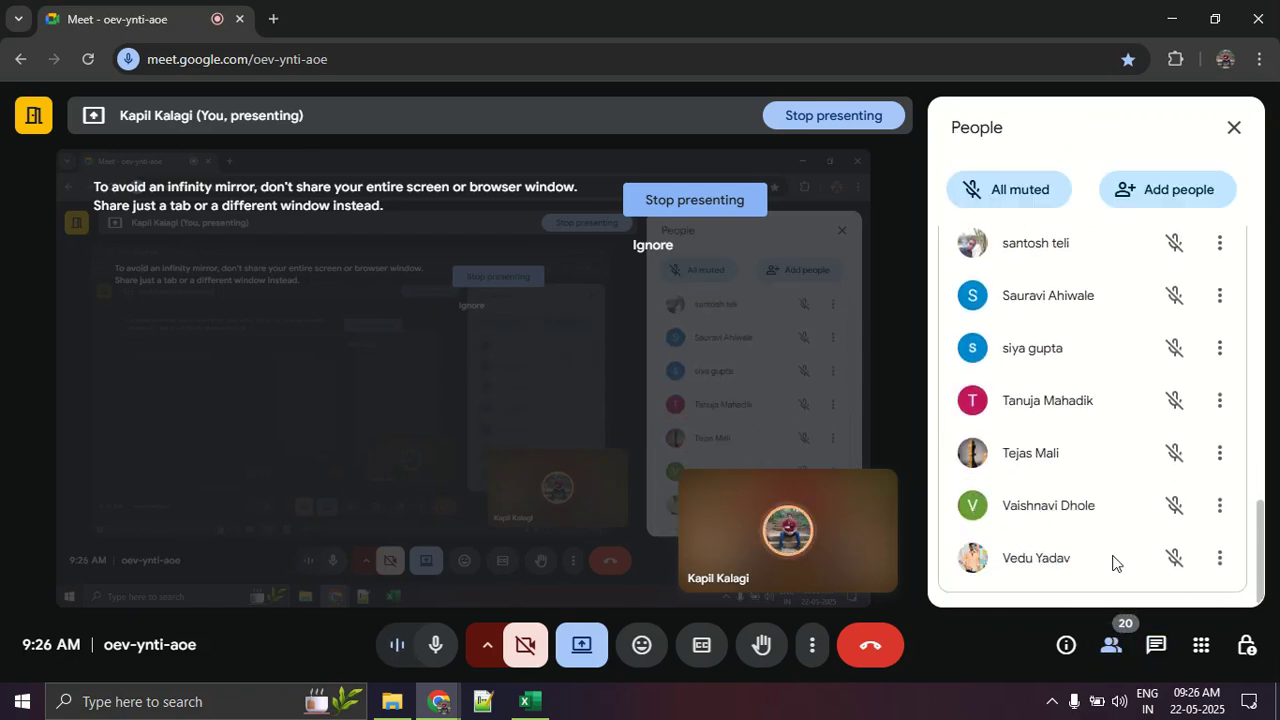
{"action": "scroll", "coordinate": [1112, 562], "scroll_direction": "up", "scroll_amount": 5}
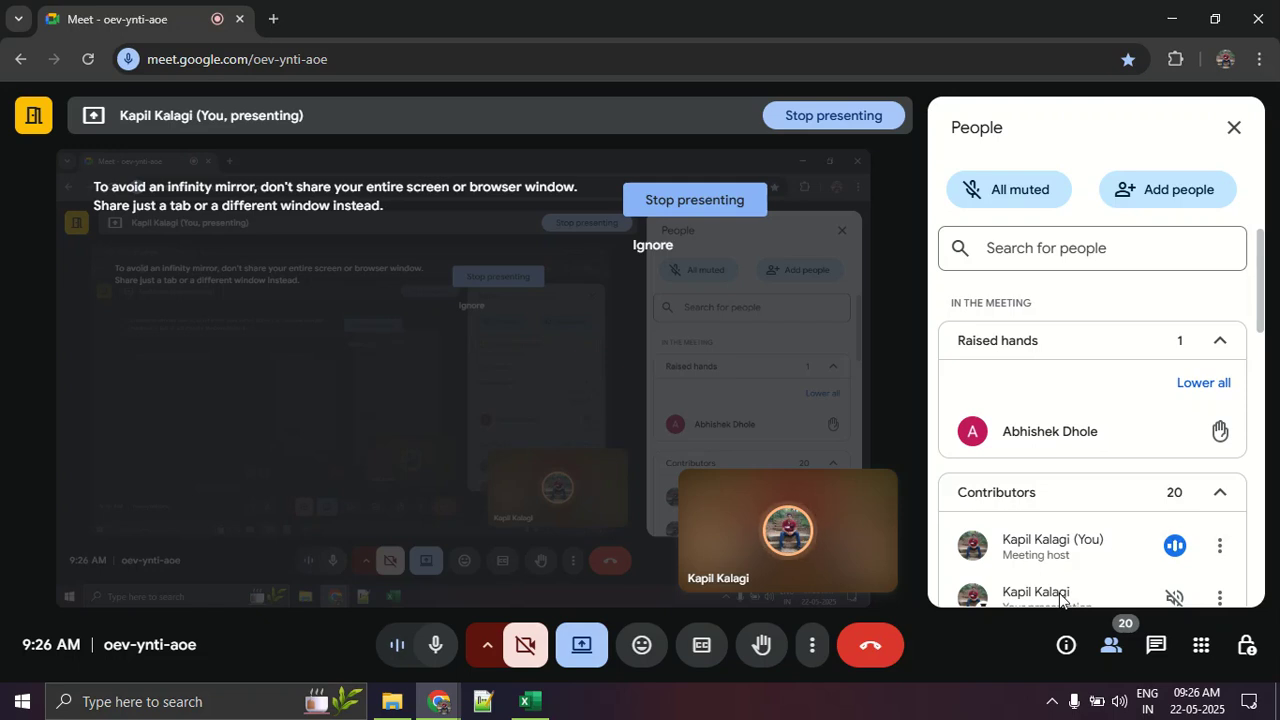
Step: Show the meeting in full screen and lower all raised hands
{"action": "left_click", "coordinate": [818, 656]}
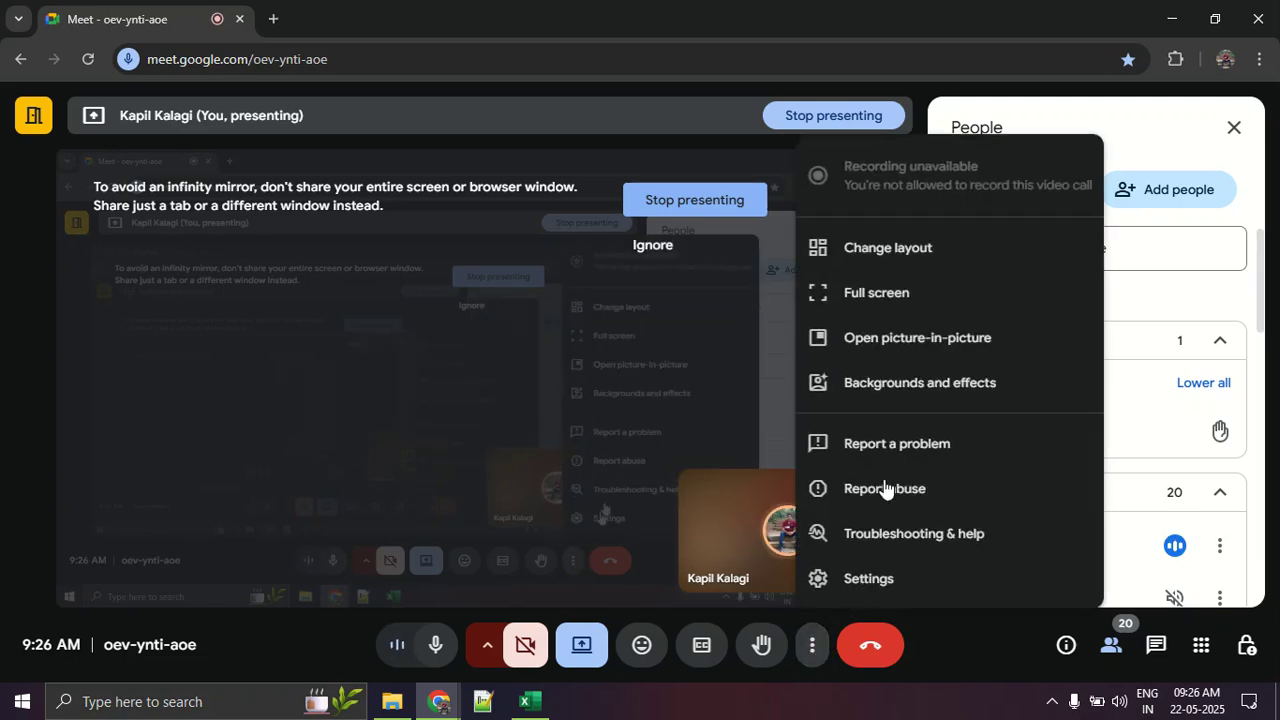
{"action": "left_click", "coordinate": [898, 296]}
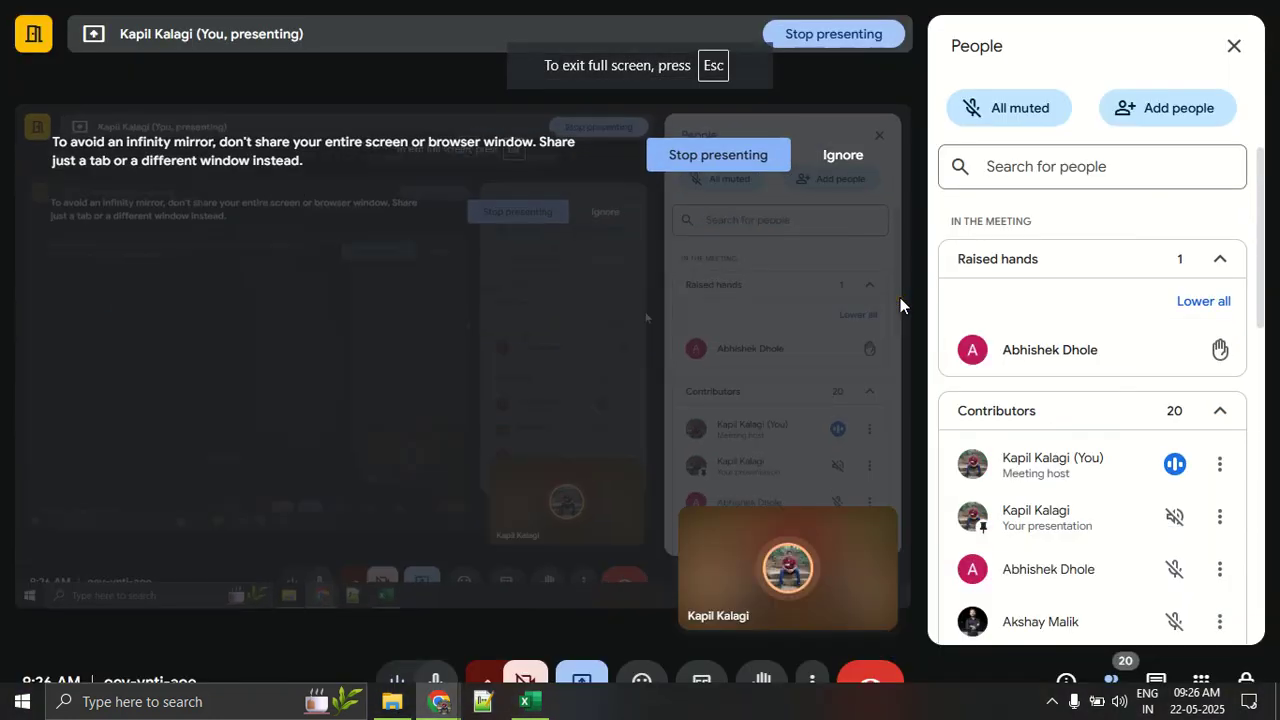
{"action": "left_click", "coordinate": [1170, 304]}
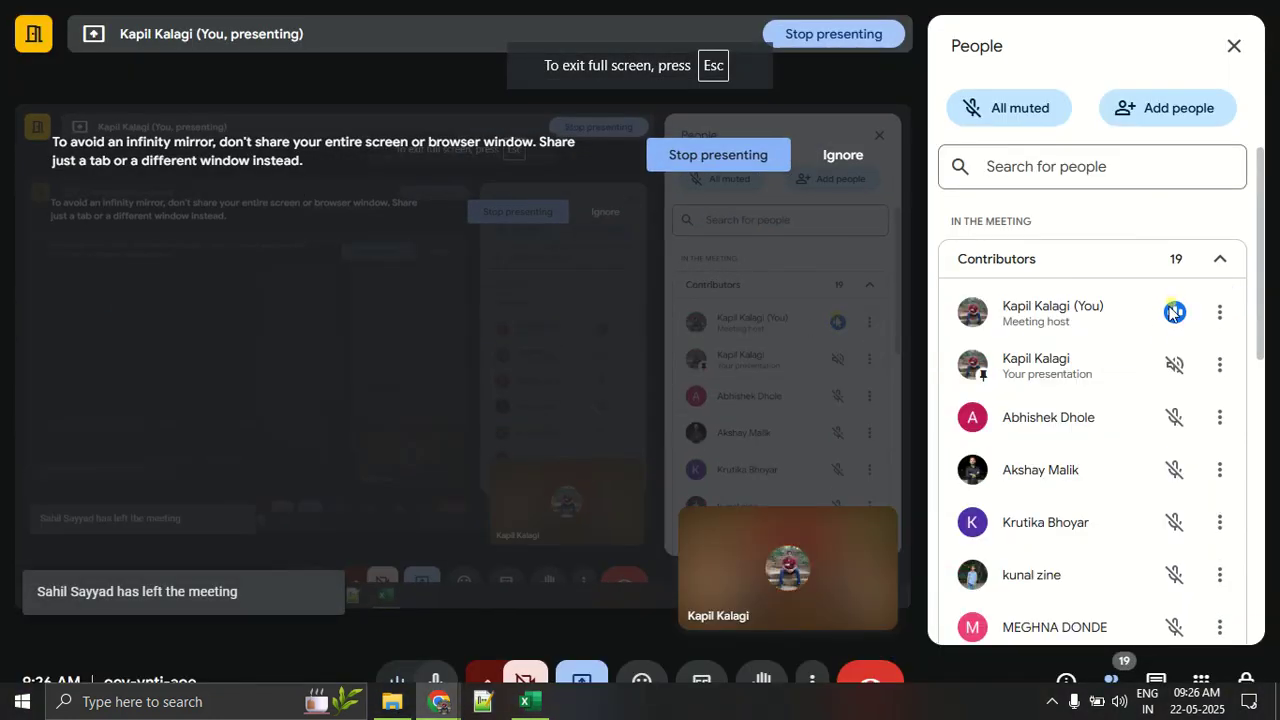
Step: Review the meeting's Contributors list down to its last participant
{"action": "scroll", "coordinate": [1149, 347], "scroll_direction": "down", "scroll_amount": 2}
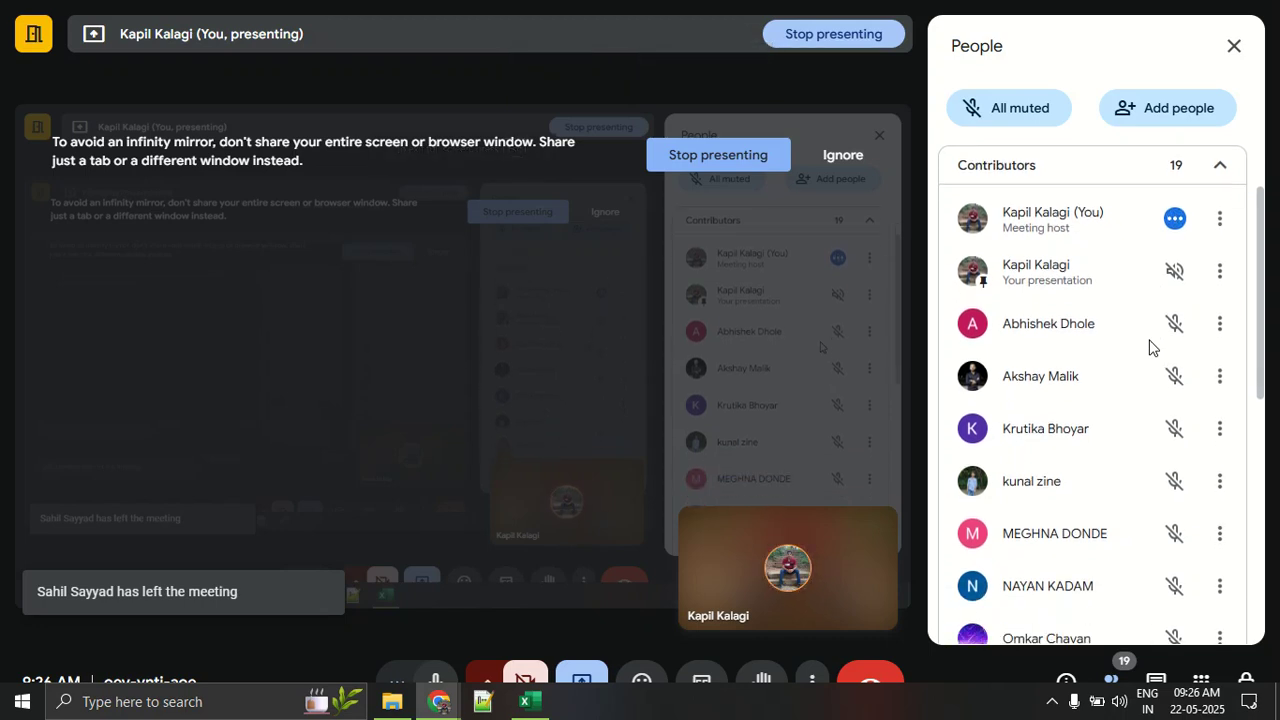
{"action": "scroll", "coordinate": [1149, 347], "scroll_direction": "down", "scroll_amount": 2}
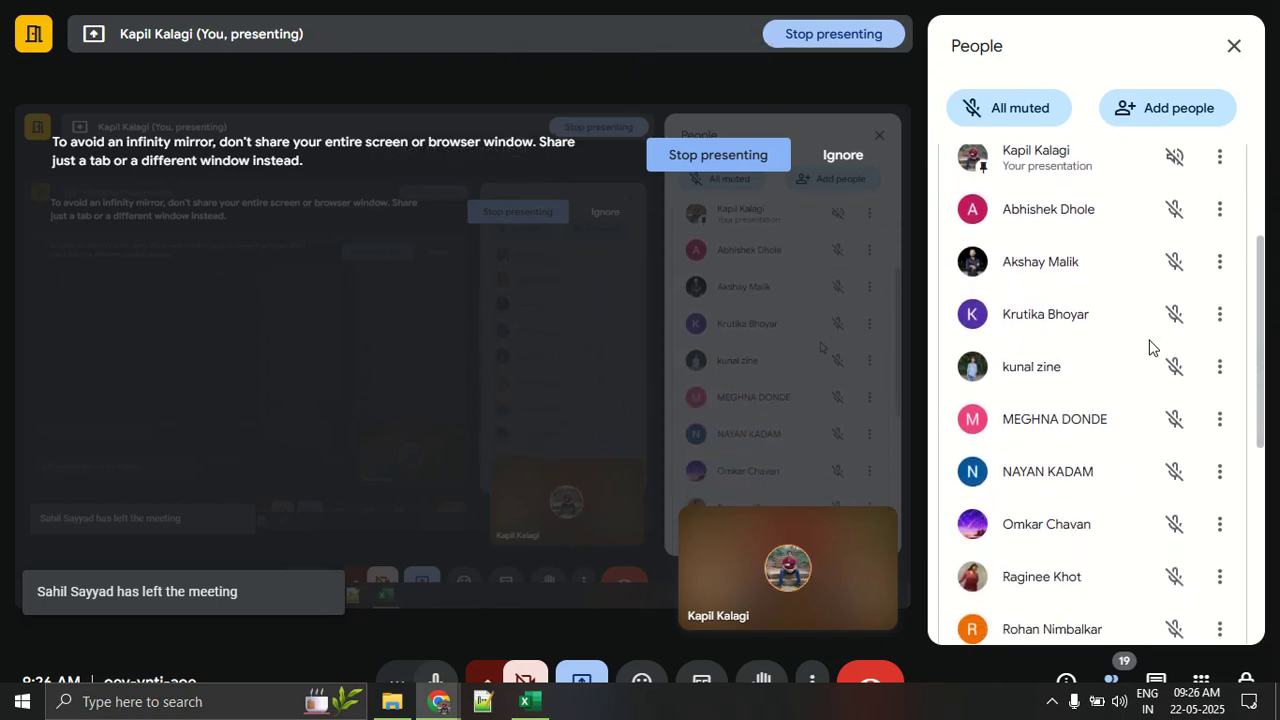
{"action": "scroll", "coordinate": [1149, 347], "scroll_direction": "down", "scroll_amount": 1}
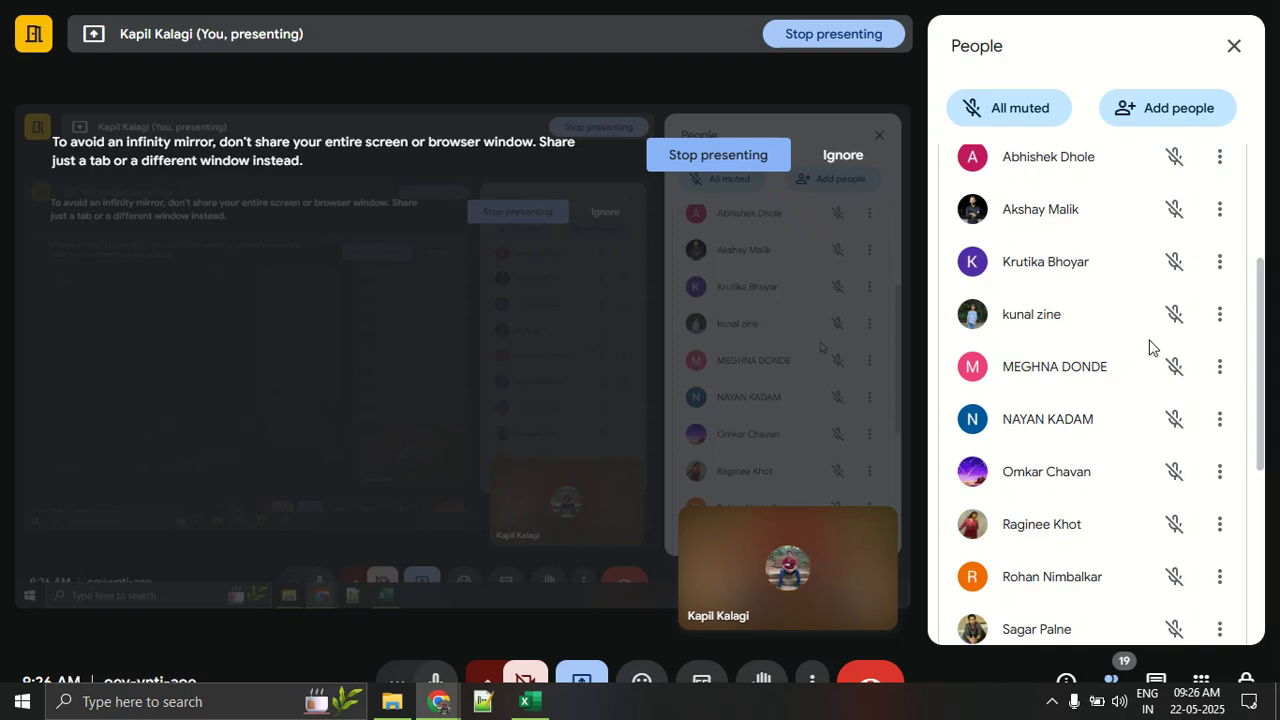
{"action": "scroll", "coordinate": [1149, 347], "scroll_direction": "down", "scroll_amount": 5}
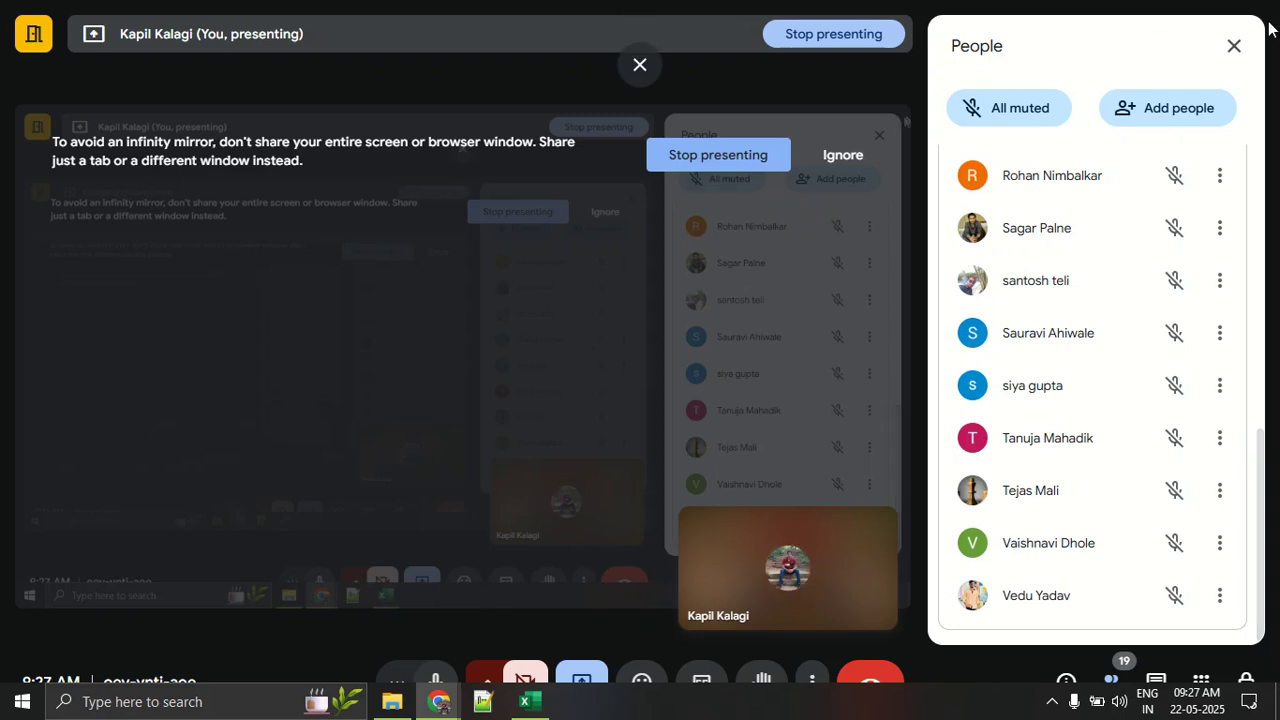
Step: Close the participant list and leave full screen, returning to the Day 3 class work workbook in Excel
{"action": "left_click", "coordinate": [1246, 50]}
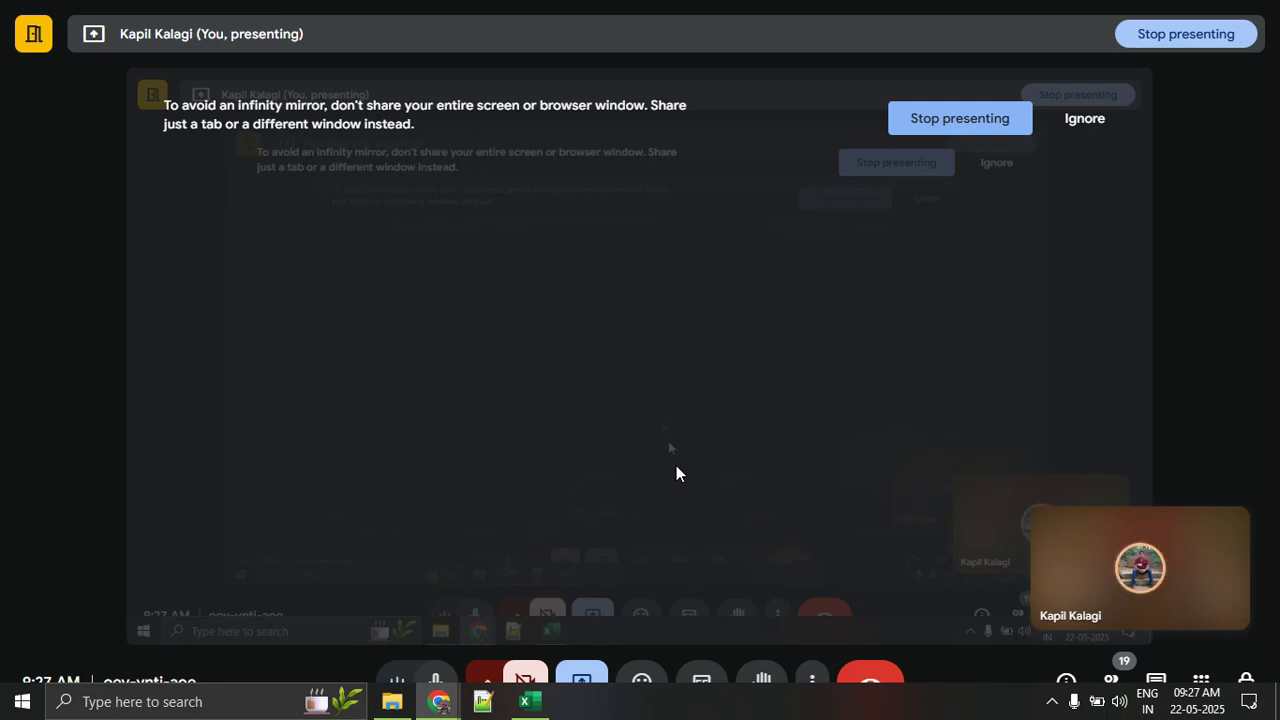
{"action": "key", "text": "F11"}
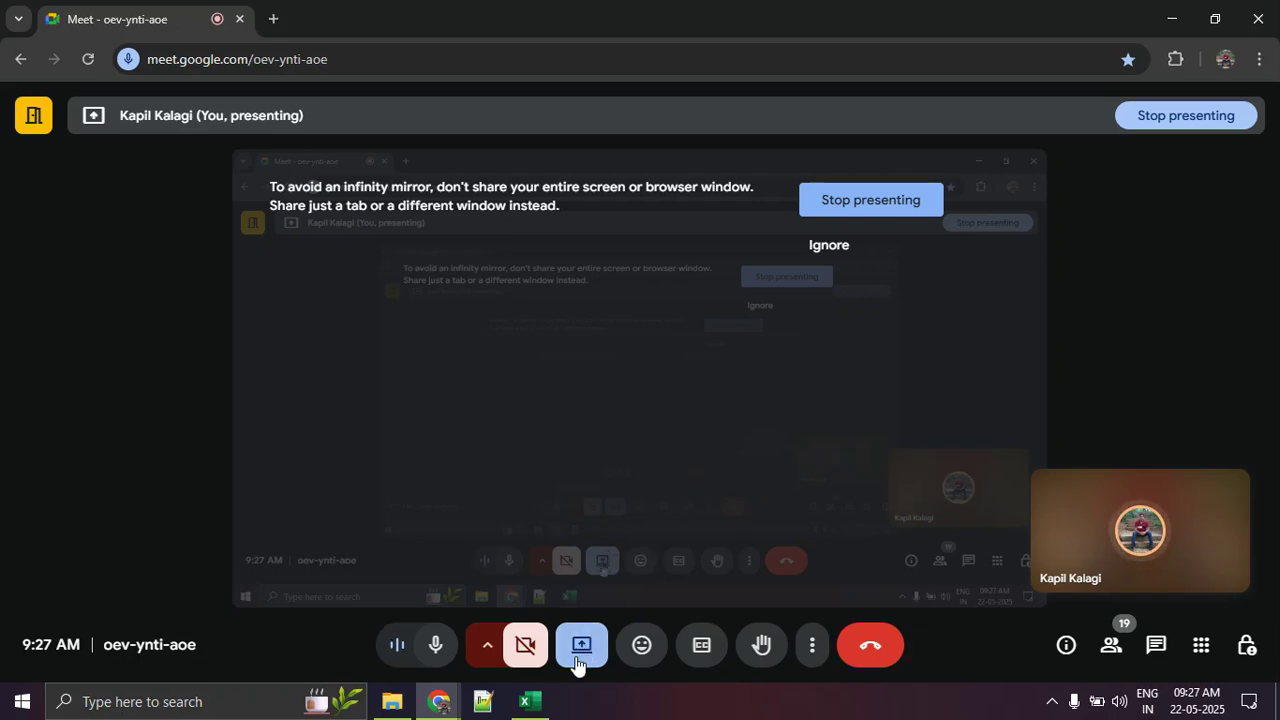
{"action": "left_click", "coordinate": [530, 700]}
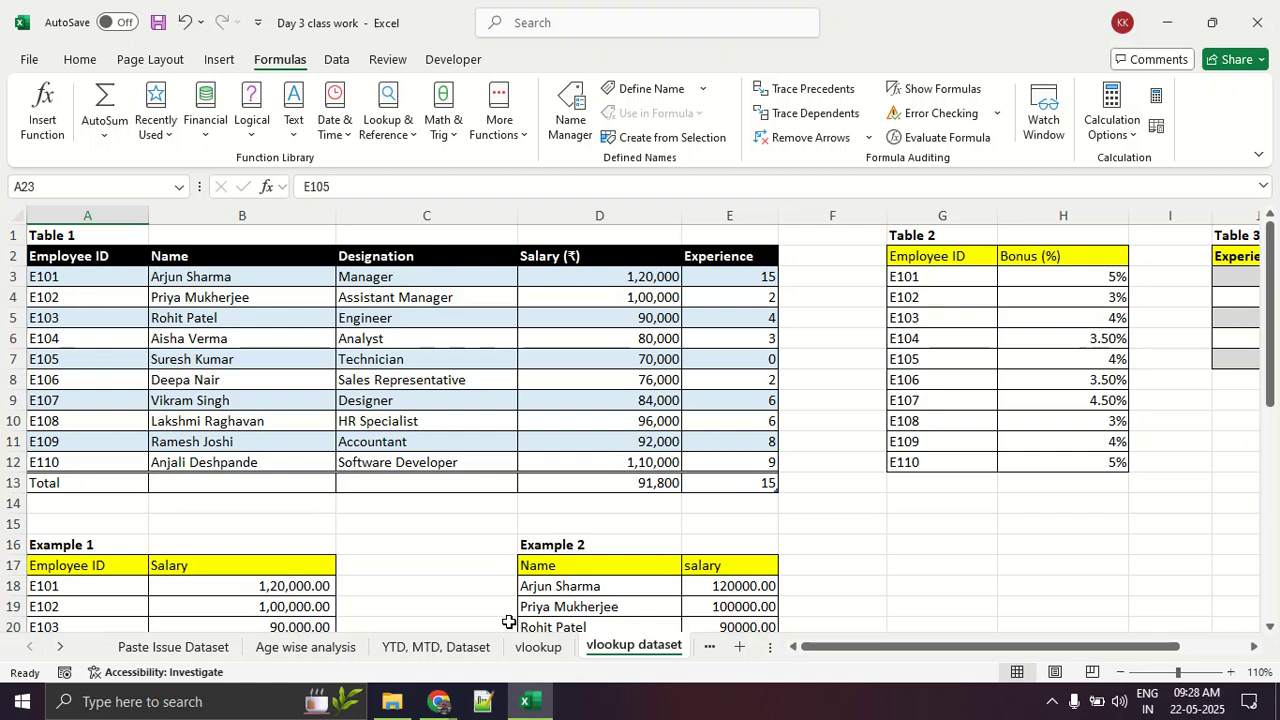
Step: Examine the source tables and worked examples on the vlookup dataset sheet, from Table 1 down to Example 3
{"action": "key", "text": "alt+Tab"}
{"action": "key", "text": "alt+Tab"}
{"action": "scroll", "coordinate": [483, 600], "scroll_direction": "down", "scroll_amount": 6}
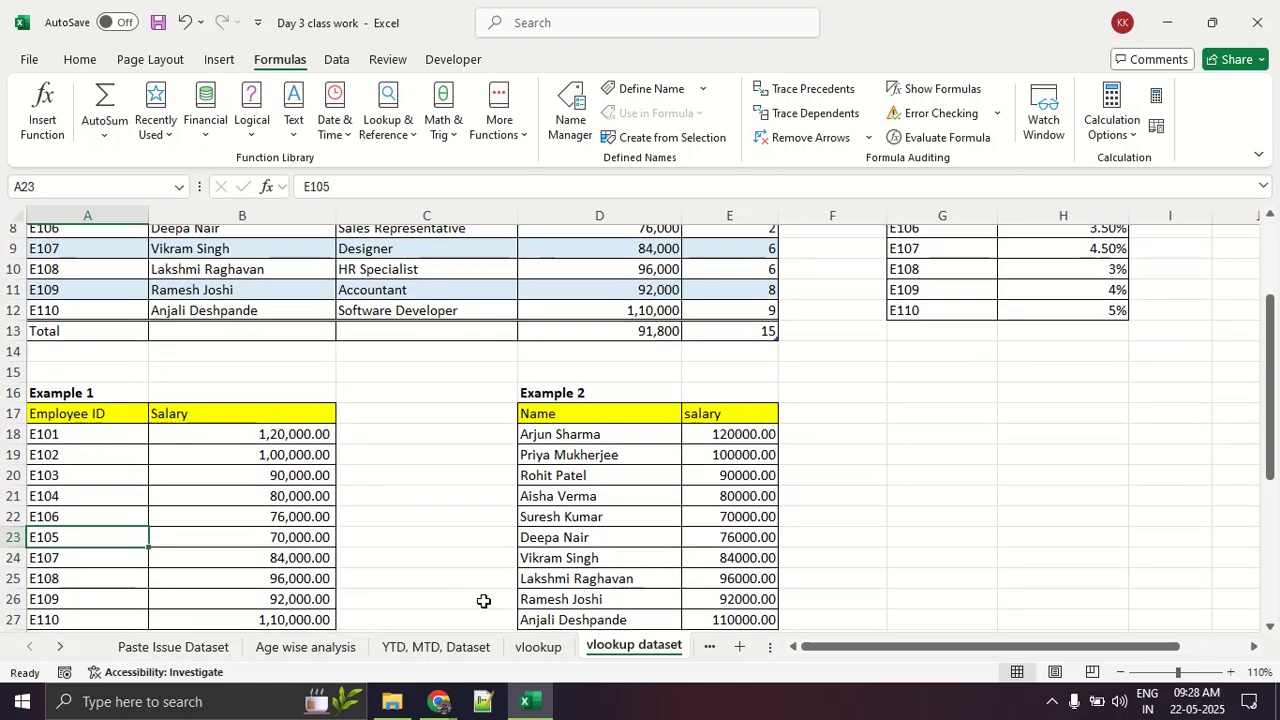
{"action": "scroll", "coordinate": [483, 600], "scroll_direction": "down", "scroll_amount": 5}
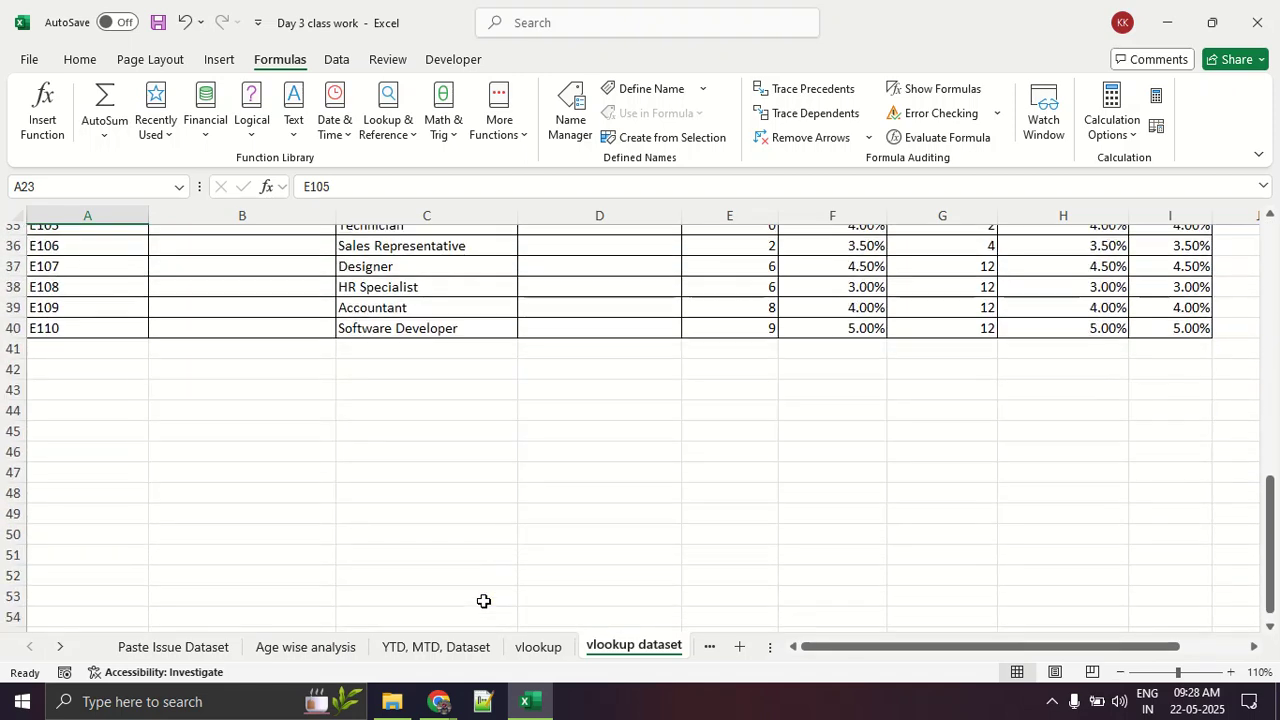
{"action": "scroll", "coordinate": [483, 600], "scroll_direction": "up", "scroll_amount": 12}
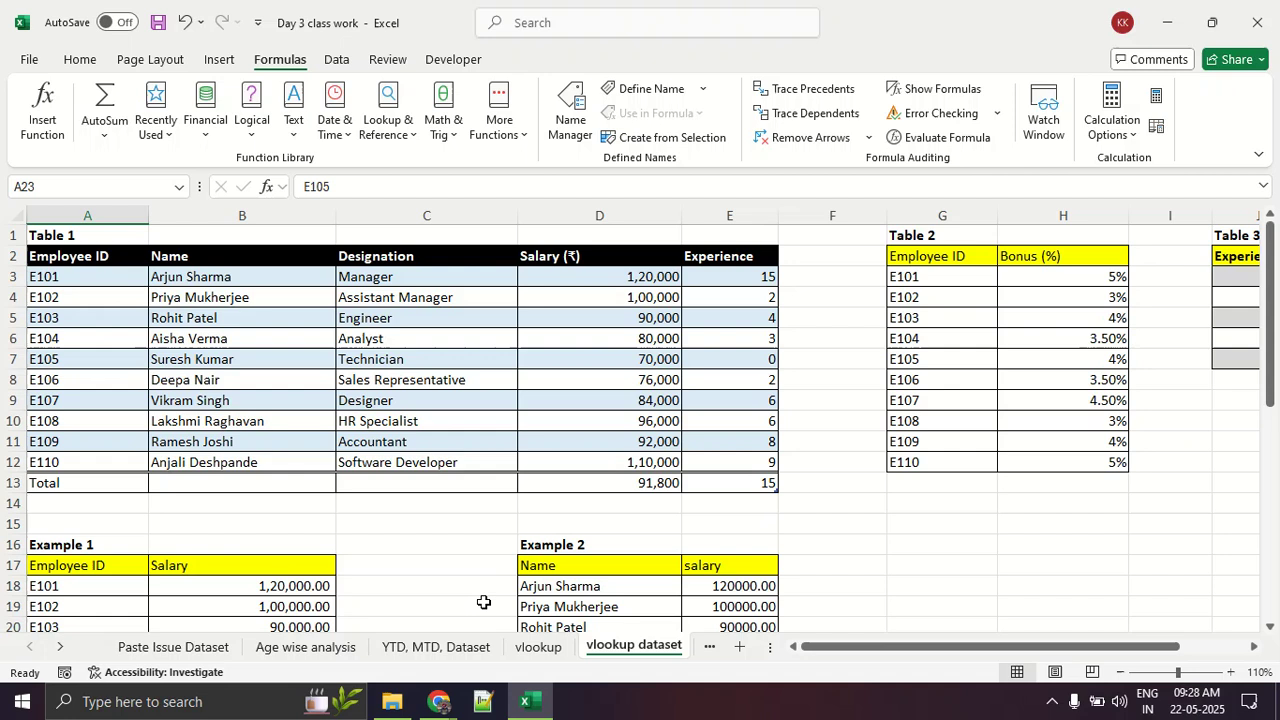
{"action": "mouse_move", "coordinate": [440, 703]}
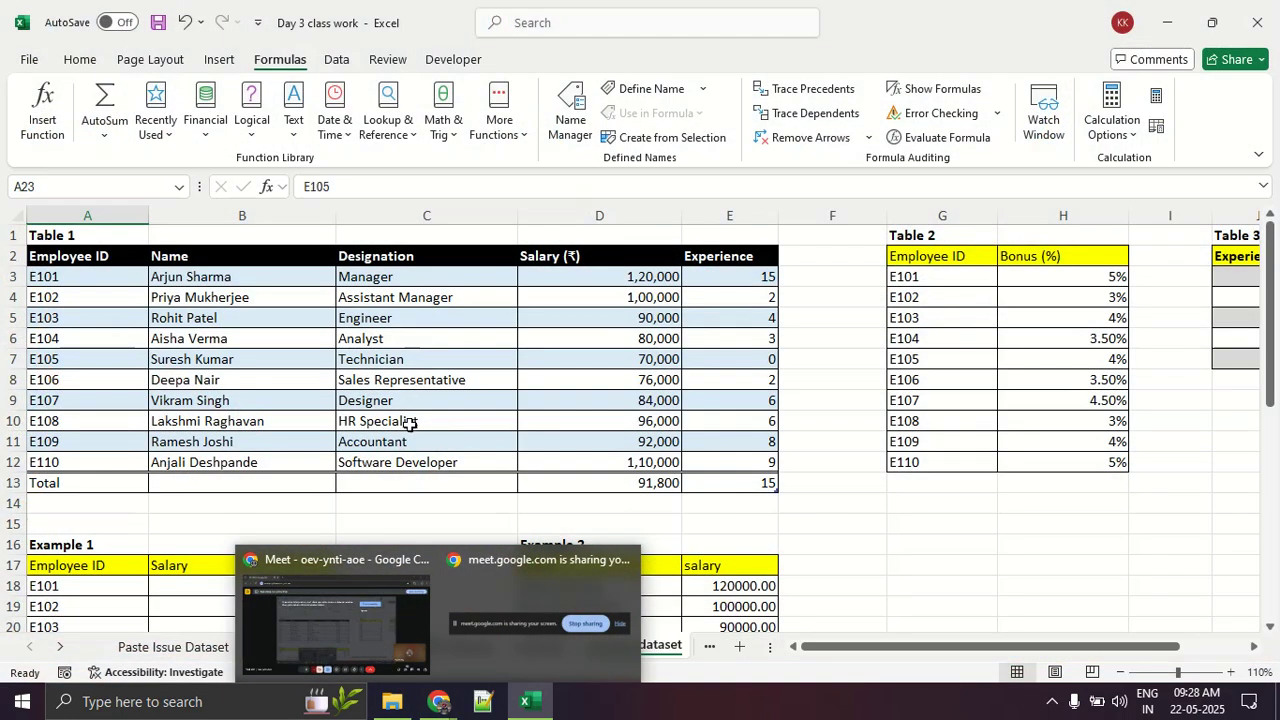
{"action": "left_click", "coordinate": [409, 423]}
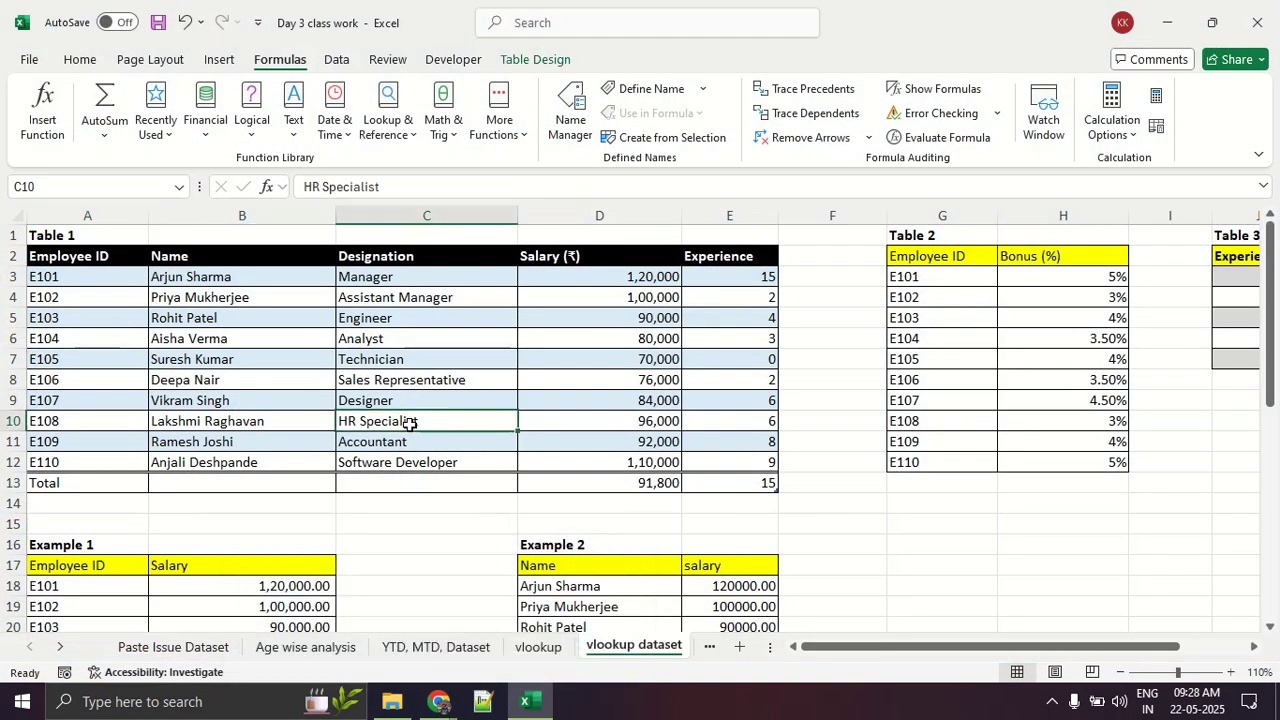
{"action": "scroll", "coordinate": [409, 423], "scroll_direction": "down", "scroll_amount": 4}
{"action": "scroll", "coordinate": [409, 425], "scroll_direction": "up", "scroll_amount": 1}
{"action": "scroll", "coordinate": [409, 425], "scroll_direction": "up", "scroll_amount": 1}
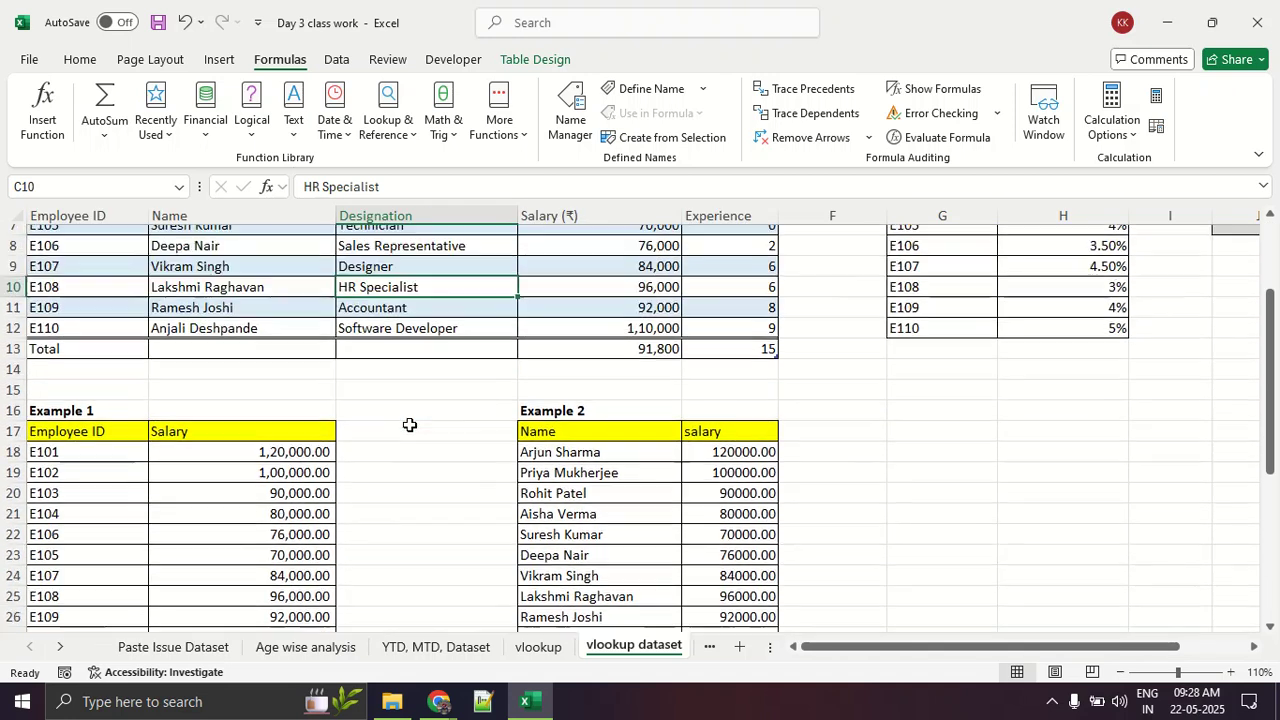
{"action": "scroll", "coordinate": [409, 425], "scroll_direction": "up", "scroll_amount": 1}
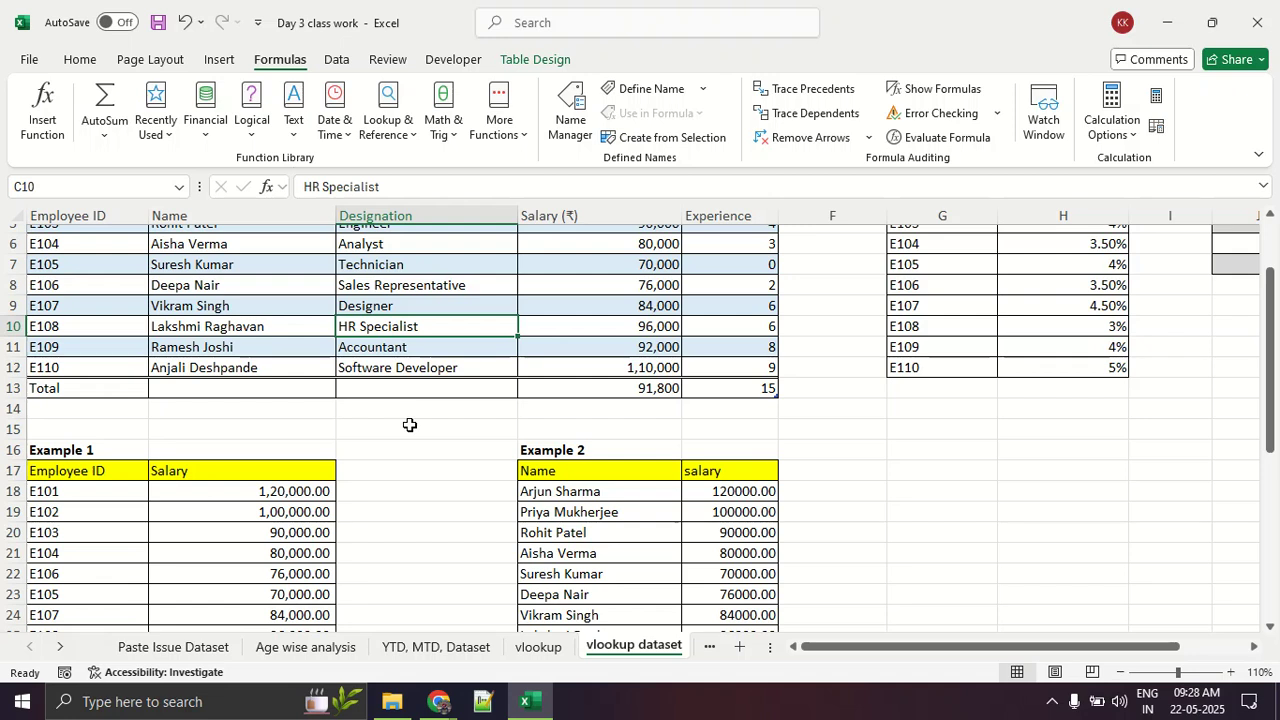
{"action": "scroll", "coordinate": [409, 425], "scroll_direction": "up", "scroll_amount": 2}
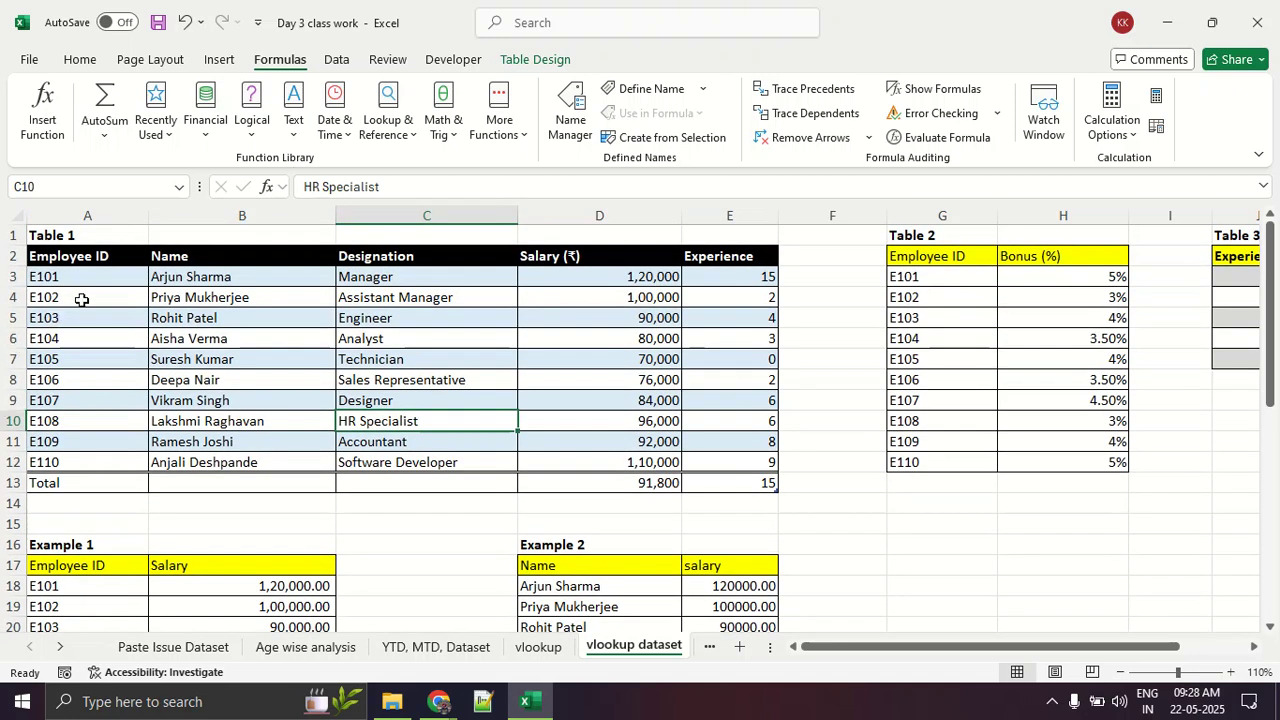
Step: Highlight the Table 1 data in A3:E12, and the employee IDs in A4:A11
{"action": "left_click_drag", "start_coordinate": [89, 277], "coordinate": [777, 462]}
{"action": "left_click", "coordinate": [398, 425]}
{"action": "left_click_drag", "start_coordinate": [92, 290], "coordinate": [95, 453]}
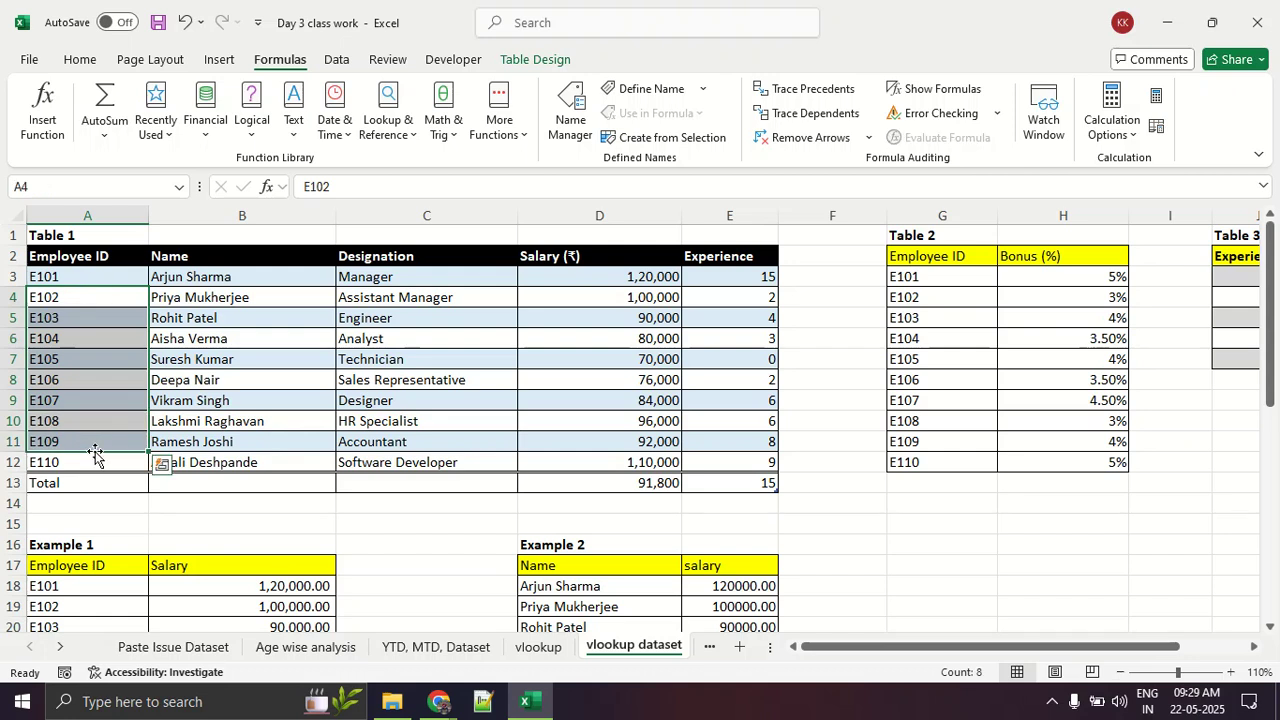
Step: Highlight the Name, Designation and Salary data columns of Table 1 one after another
{"action": "left_click", "coordinate": [94, 400]}
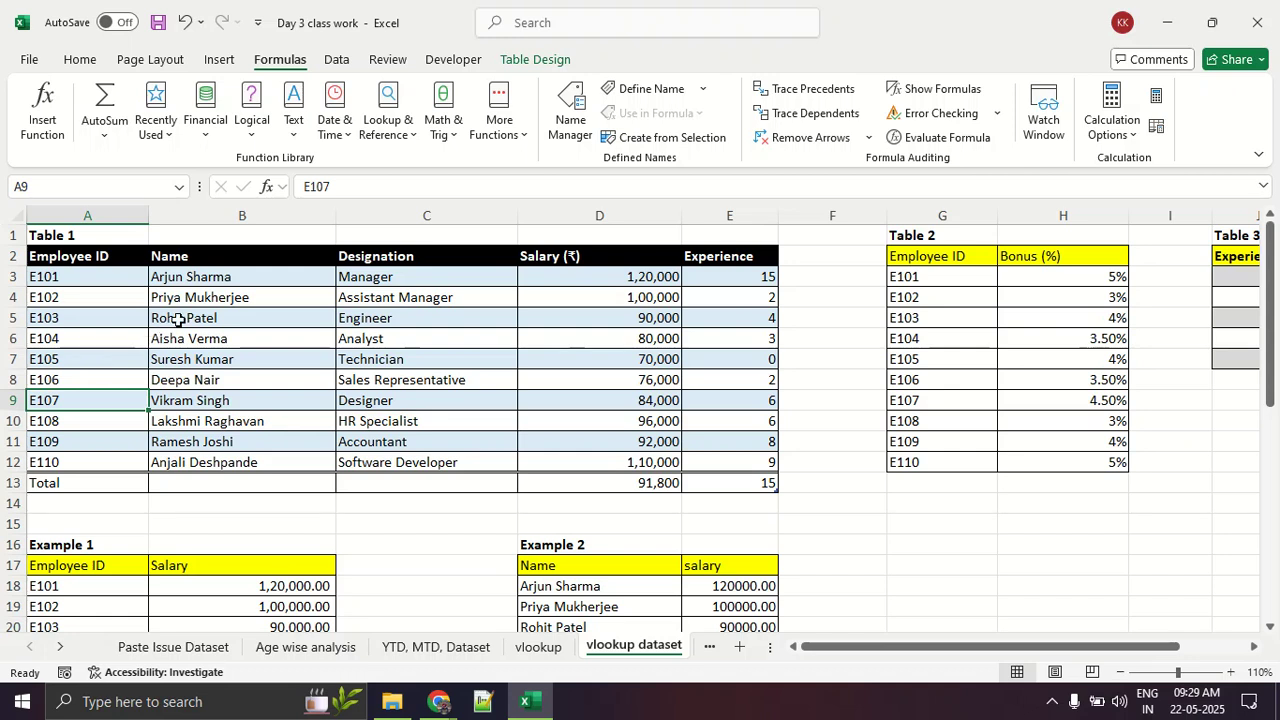
{"action": "left_click_drag", "start_coordinate": [220, 277], "coordinate": [272, 460]}
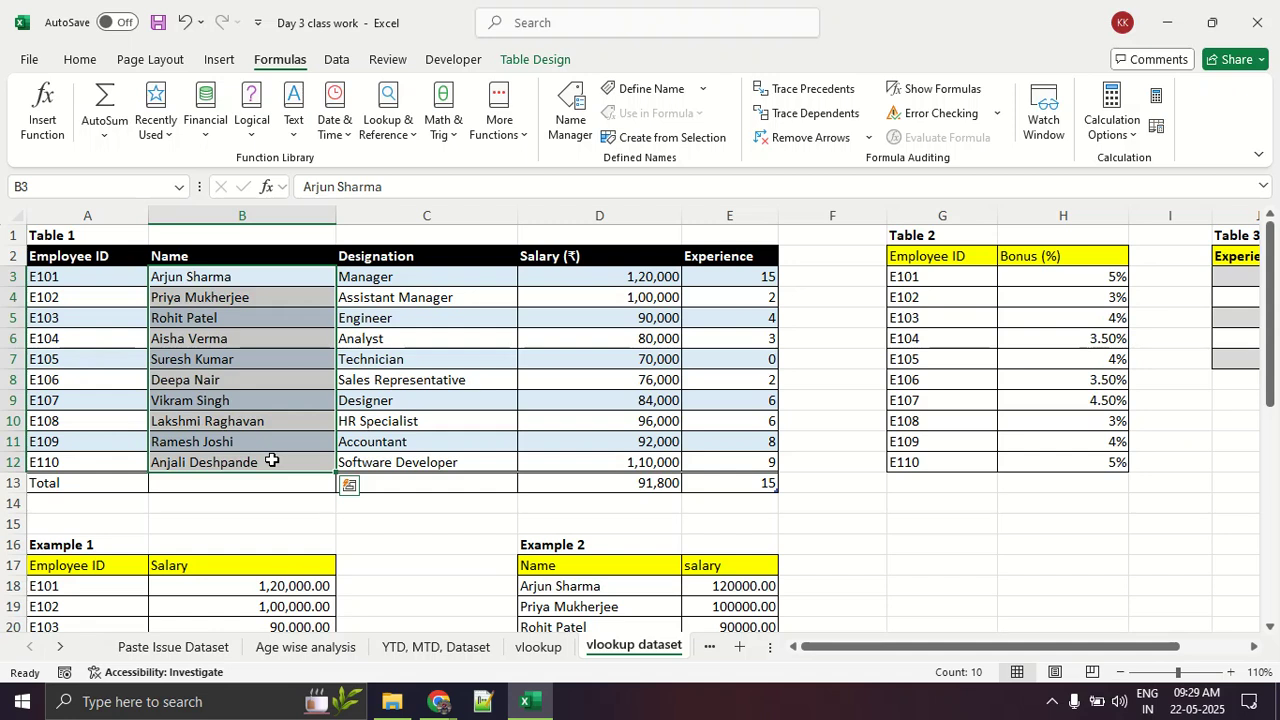
{"action": "left_click", "coordinate": [440, 338]}
{"action": "left_click_drag", "start_coordinate": [420, 284], "coordinate": [459, 461]}
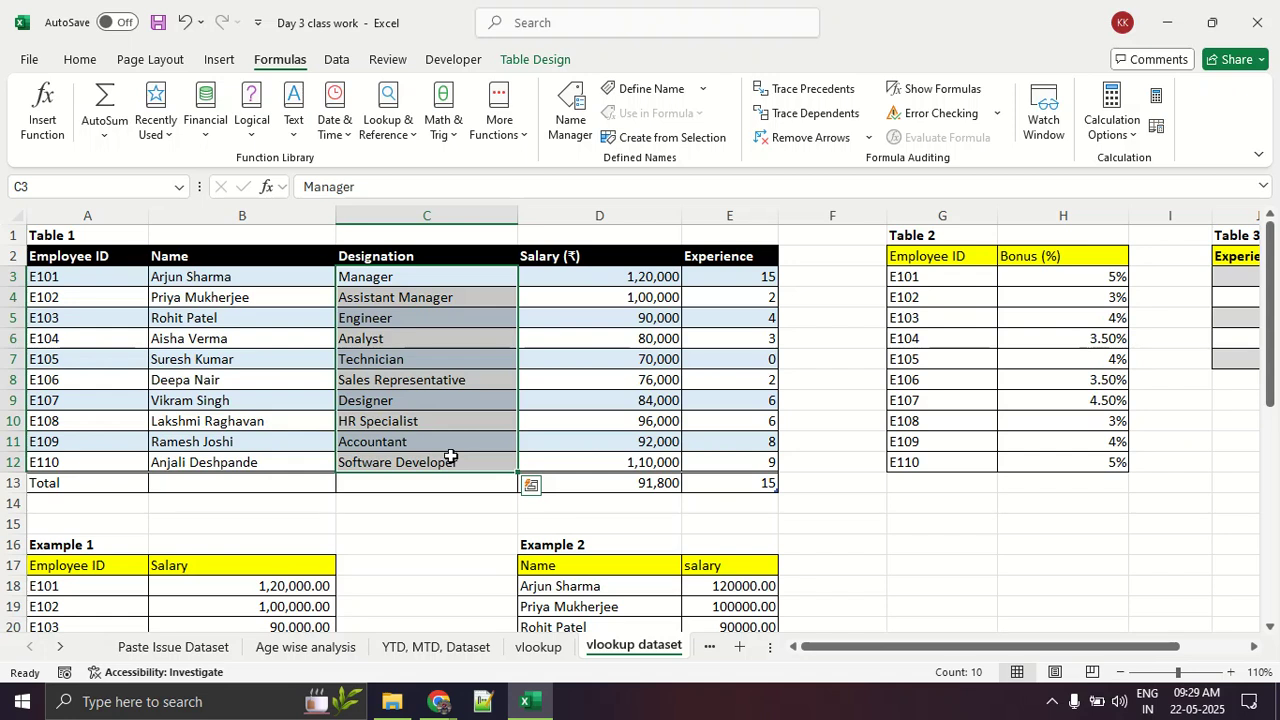
{"action": "left_click_drag", "start_coordinate": [552, 289], "coordinate": [577, 434]}
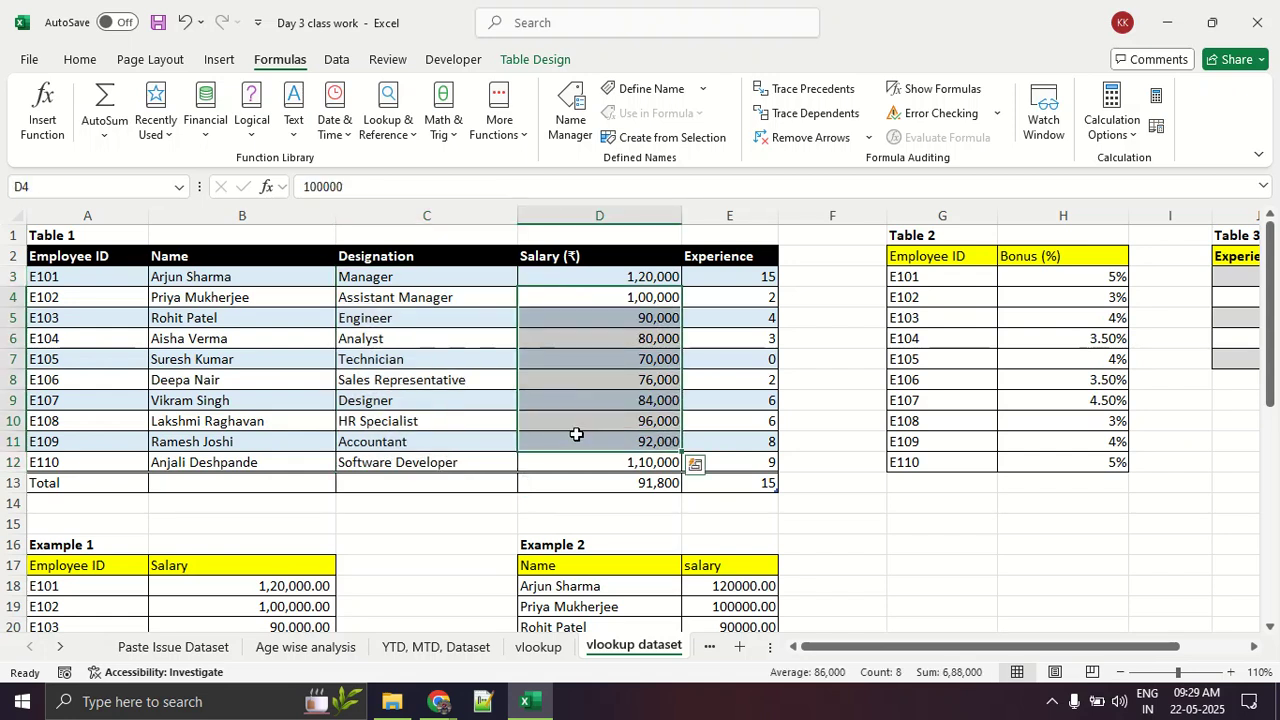
Step: Try clearing the Total row of Table 1 over A13:E14, and undo the deletion
{"action": "left_click_drag", "start_coordinate": [733, 285], "coordinate": [2, 495]}
{"action": "left_click", "coordinate": [722, 481]}
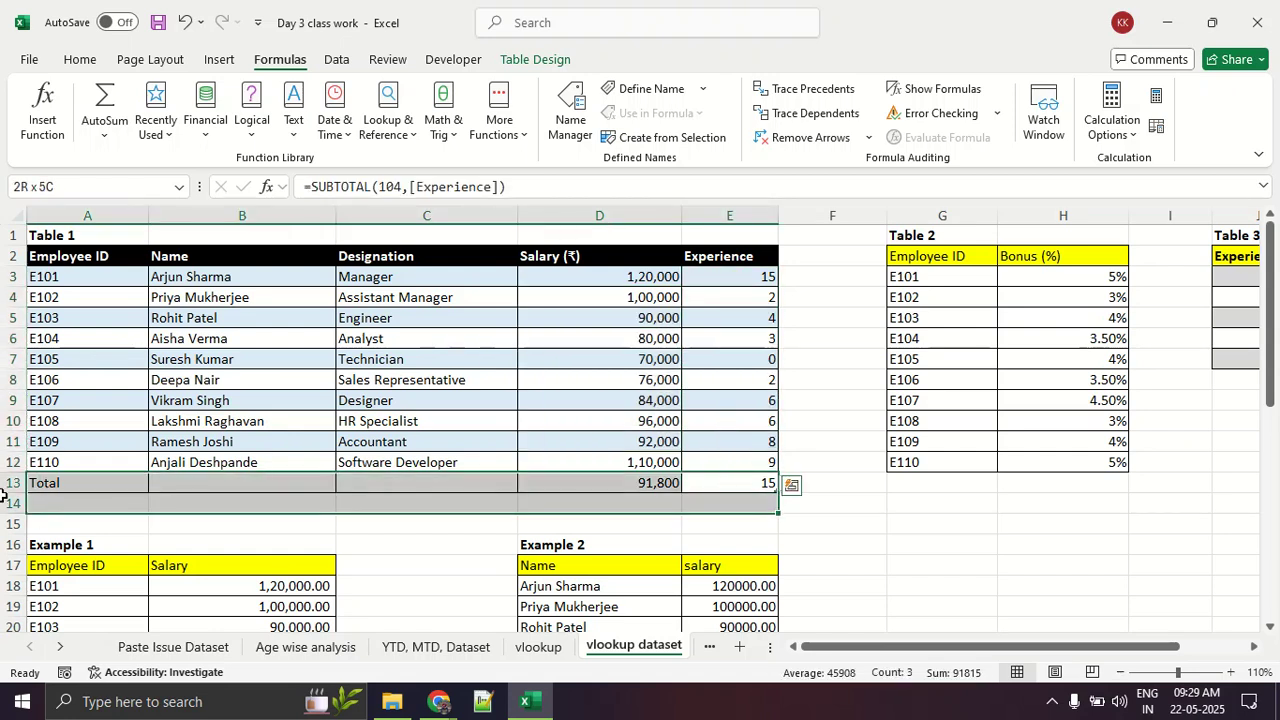
{"action": "key", "text": "Delete"}
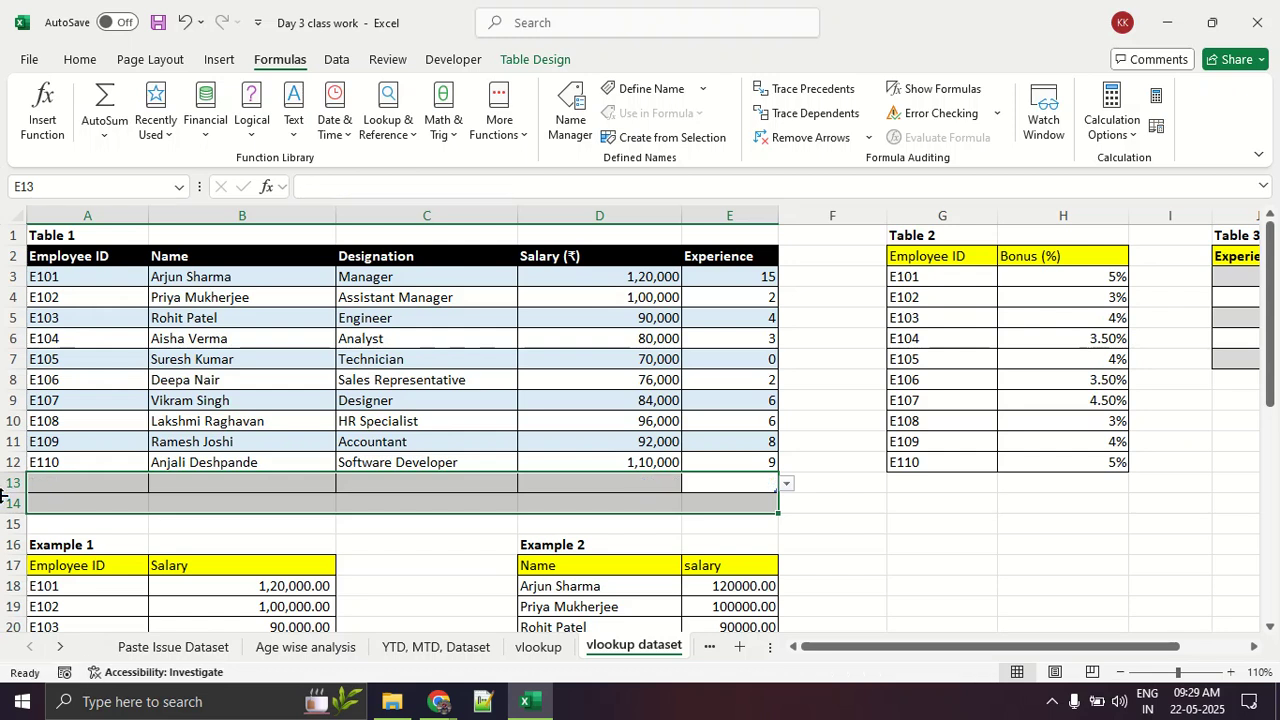
{"action": "key", "text": "ctrl+z"}
{"action": "left_click", "coordinate": [588, 399]}
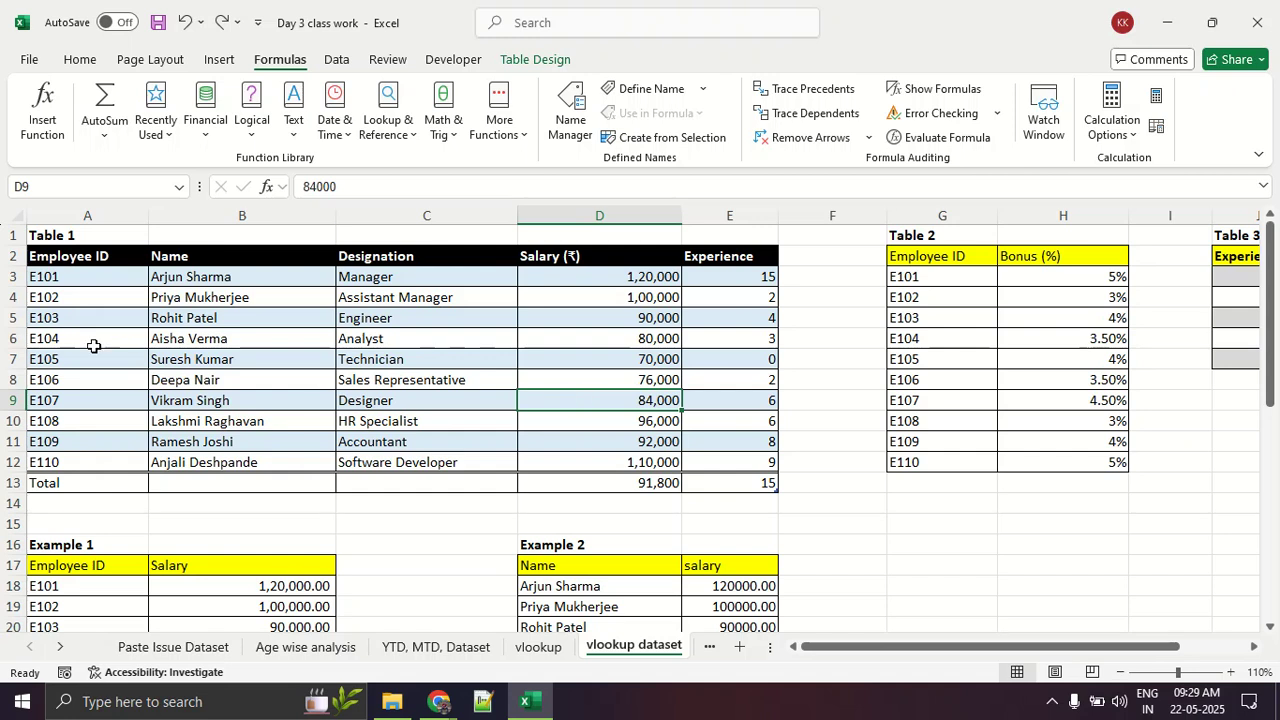
Step: Check the number format of each Table 1 column from Employee ID to Experience, and highlight the whole data range A3:E12
{"action": "left_click_drag", "start_coordinate": [110, 280], "coordinate": [122, 467]}
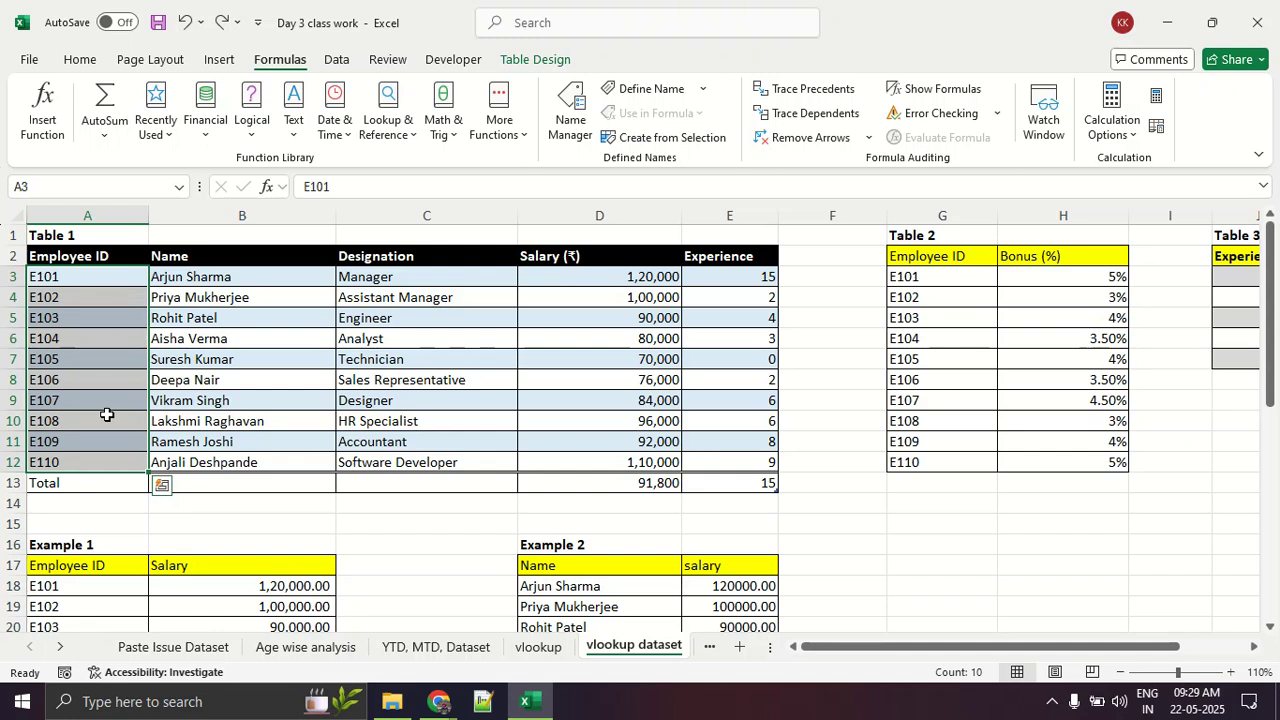
{"action": "left_click", "coordinate": [70, 62]}
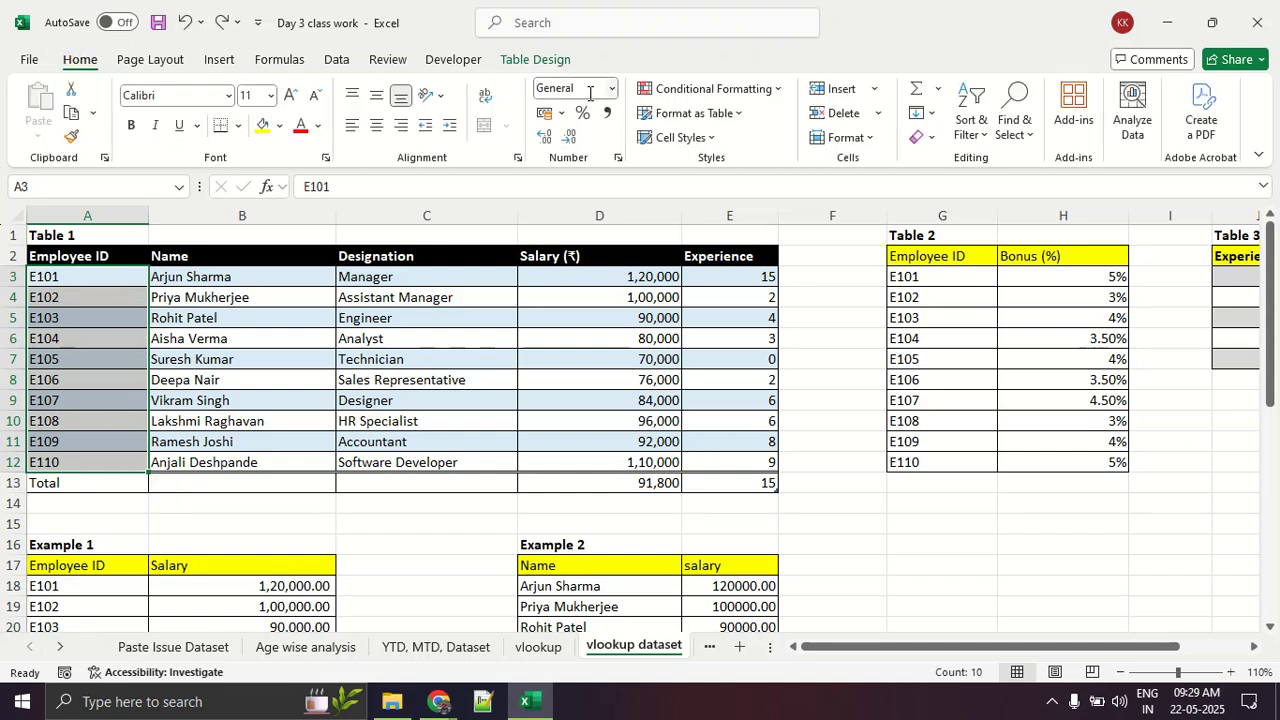
{"action": "left_click_drag", "start_coordinate": [295, 270], "coordinate": [432, 460]}
{"action": "left_click_drag", "start_coordinate": [628, 277], "coordinate": [613, 464]}
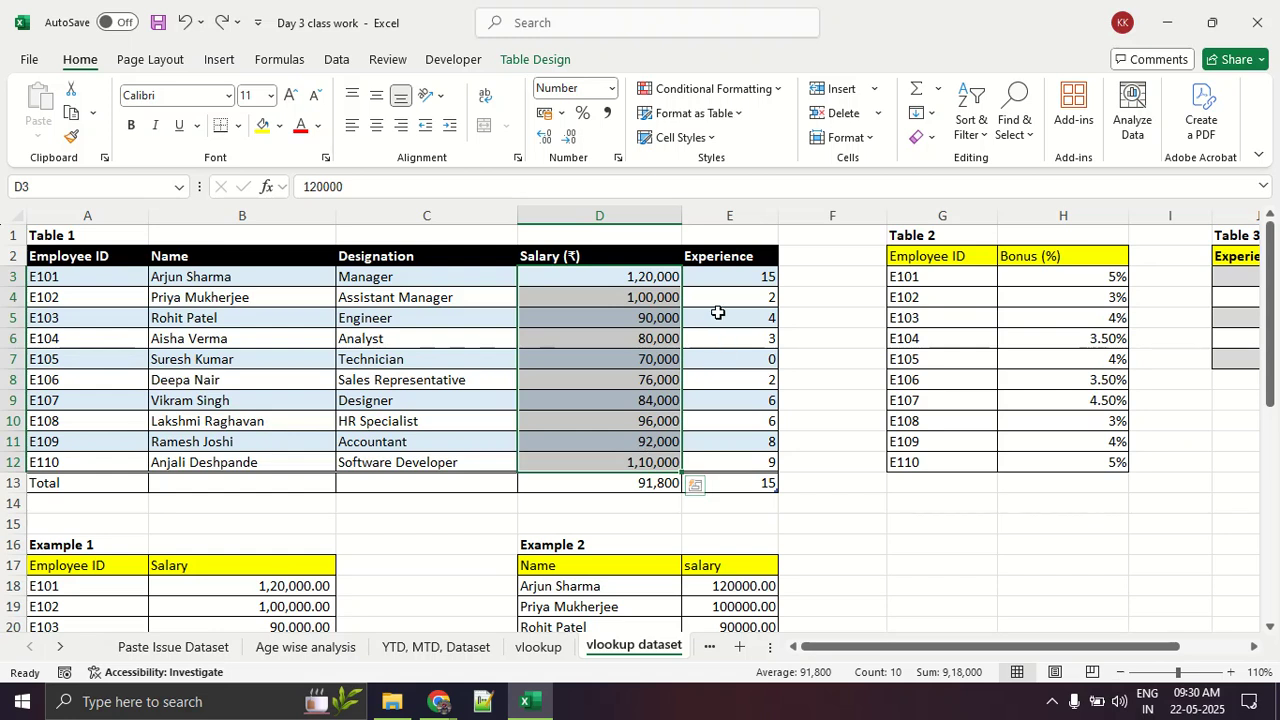
{"action": "left_click_drag", "start_coordinate": [720, 272], "coordinate": [719, 458]}
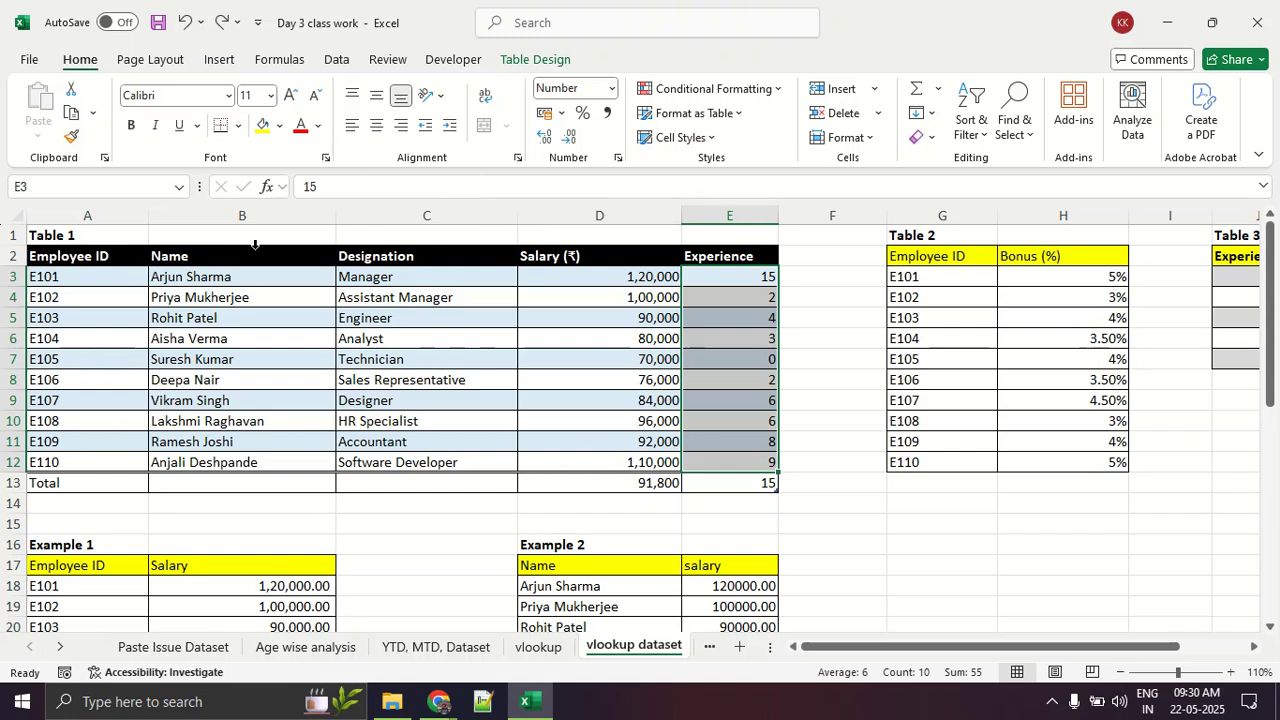
{"action": "left_click_drag", "start_coordinate": [75, 268], "coordinate": [737, 463]}
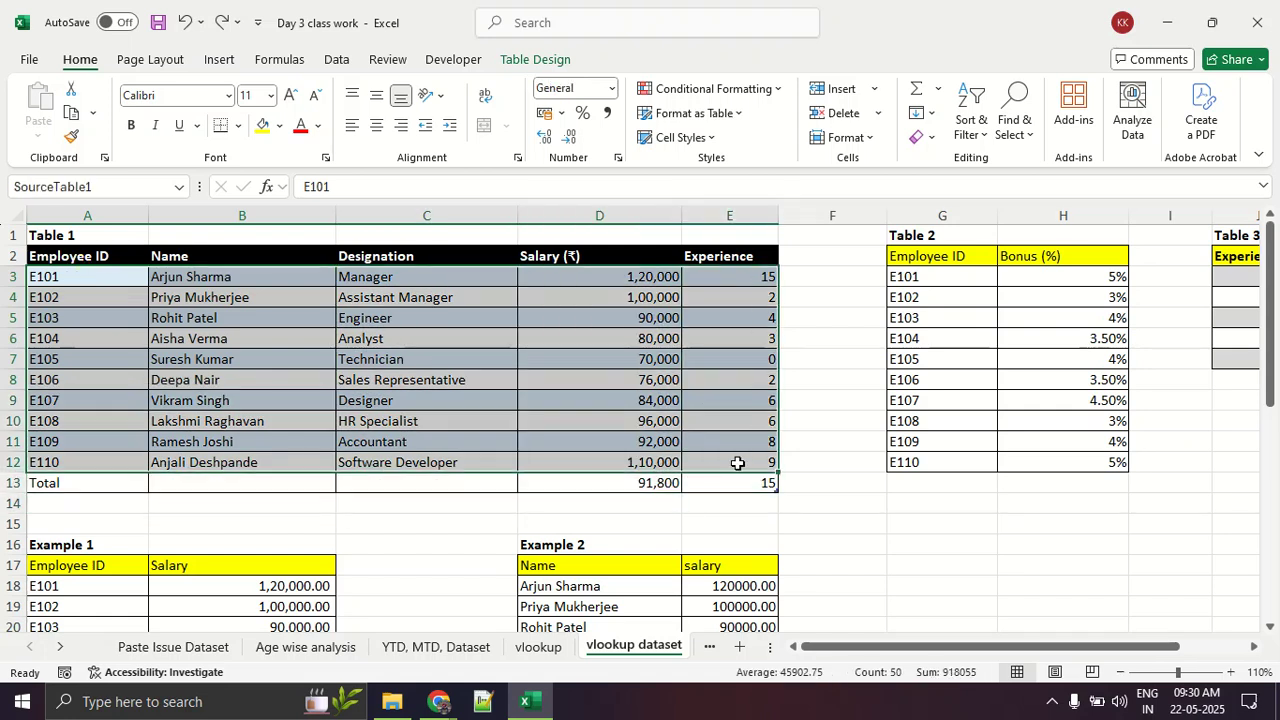
{"action": "left_click", "coordinate": [660, 445]}
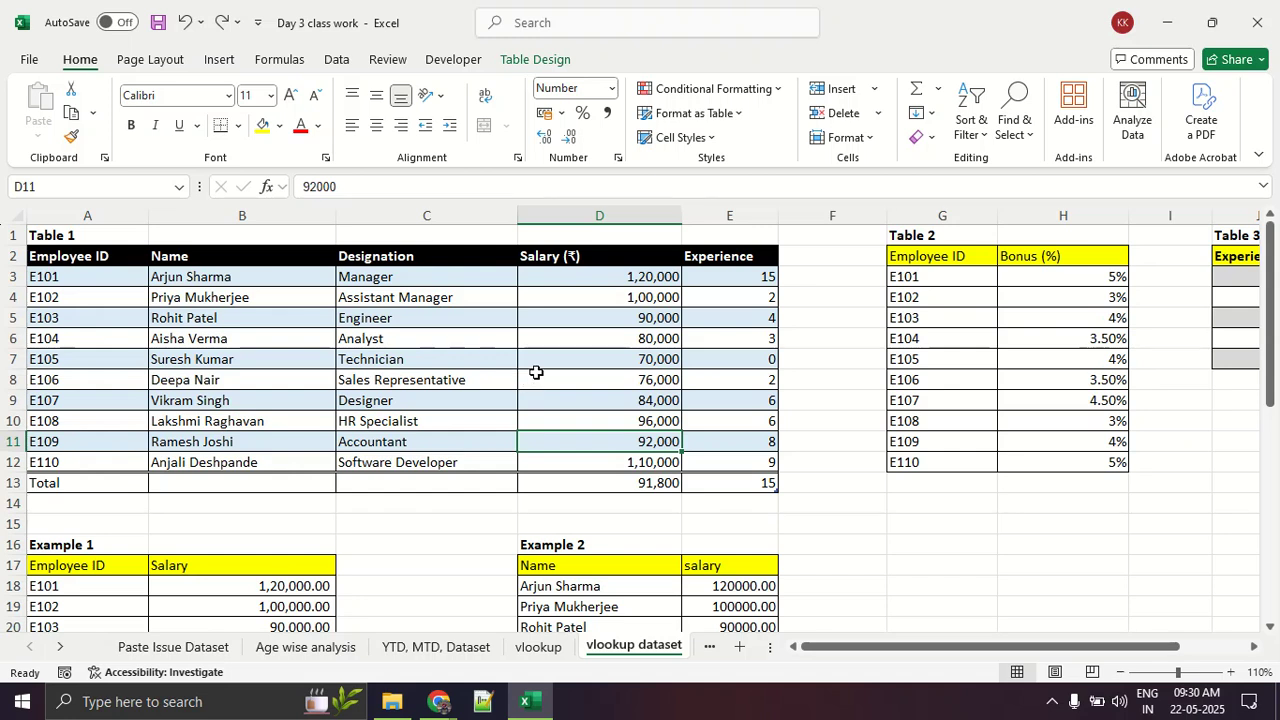
Step: Switch to Google Meet, look through the meeting's Contributors list, and return to the Day 3 class work workbook in Excel
{"action": "key", "text": "alt+Tab"}
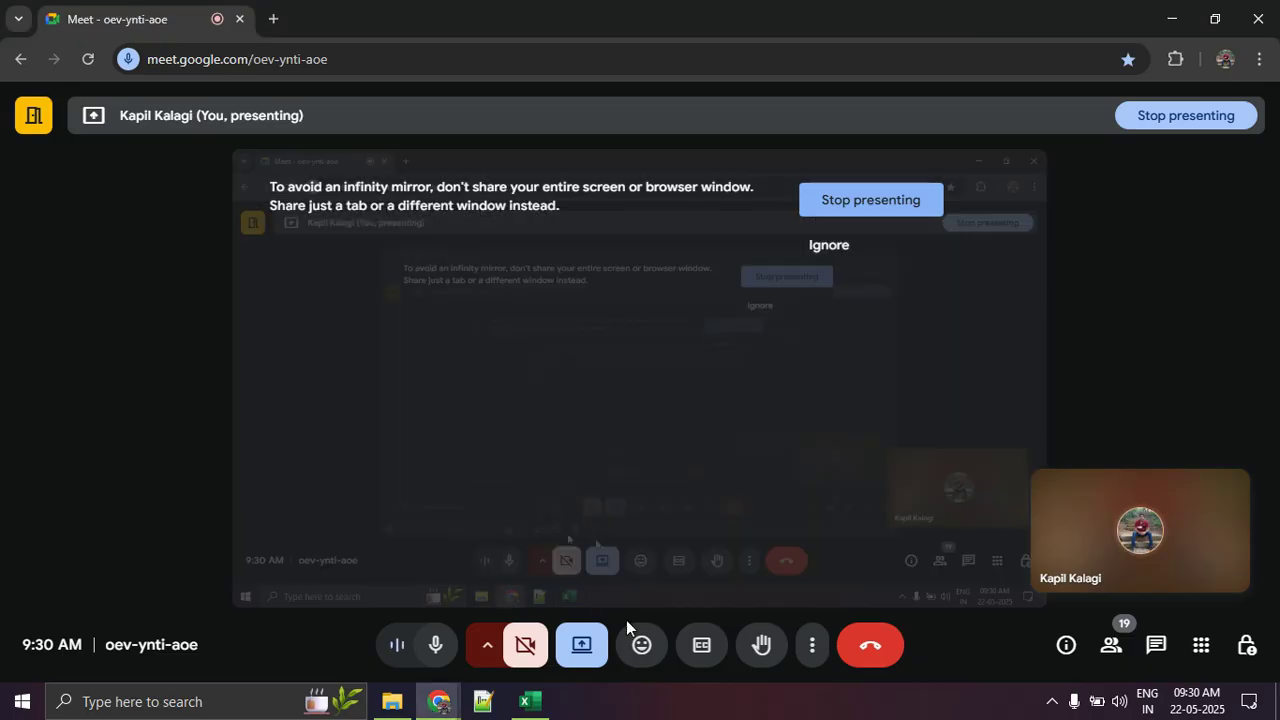
{"action": "left_click", "coordinate": [1110, 645]}
{"action": "scroll", "coordinate": [1108, 560], "scroll_direction": "down", "scroll_amount": 5}
{"action": "scroll", "coordinate": [1101, 451], "scroll_direction": "up", "scroll_amount": 6}
{"action": "scroll", "coordinate": [1101, 446], "scroll_direction": "down", "scroll_amount": 1}
{"action": "left_click", "coordinate": [1163, 554]}
{"action": "scroll", "coordinate": [1157, 547], "scroll_direction": "down", "scroll_amount": 2}
{"action": "scroll", "coordinate": [1130, 490], "scroll_direction": "down", "scroll_amount": 5}
{"action": "scroll", "coordinate": [1123, 523], "scroll_direction": "up", "scroll_amount": 6}
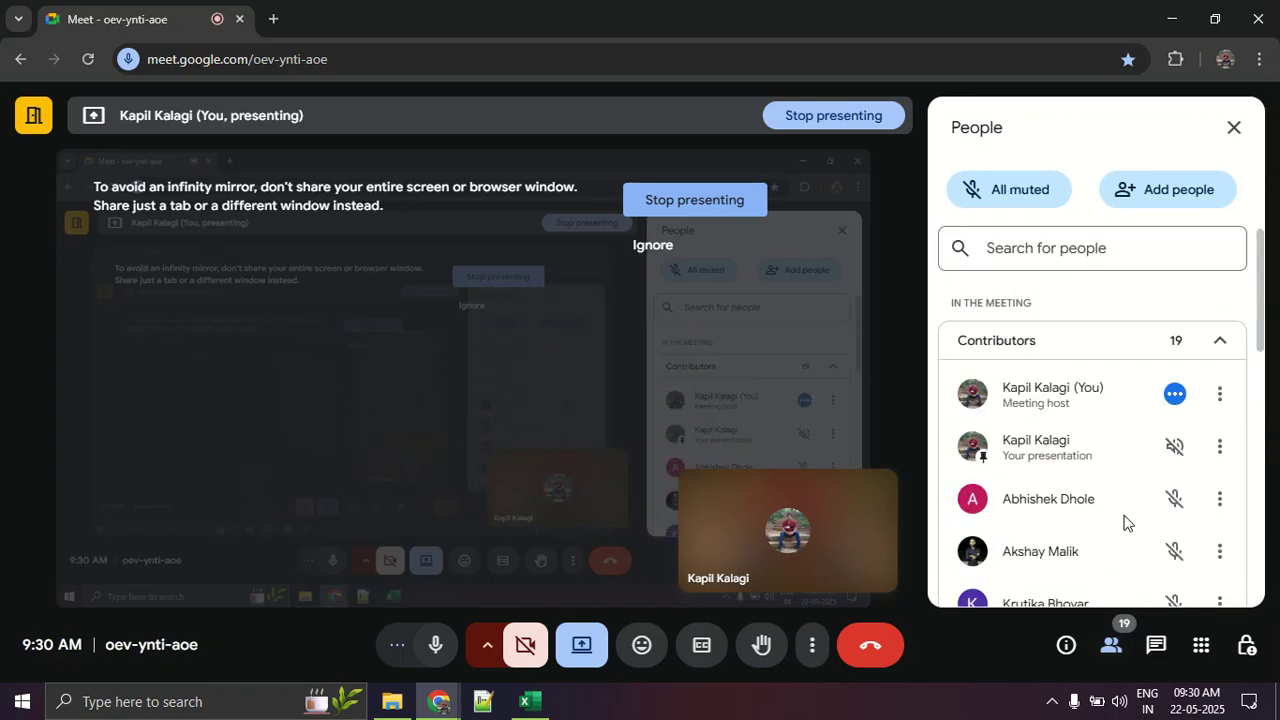
{"action": "key", "text": "alt+Tab"}
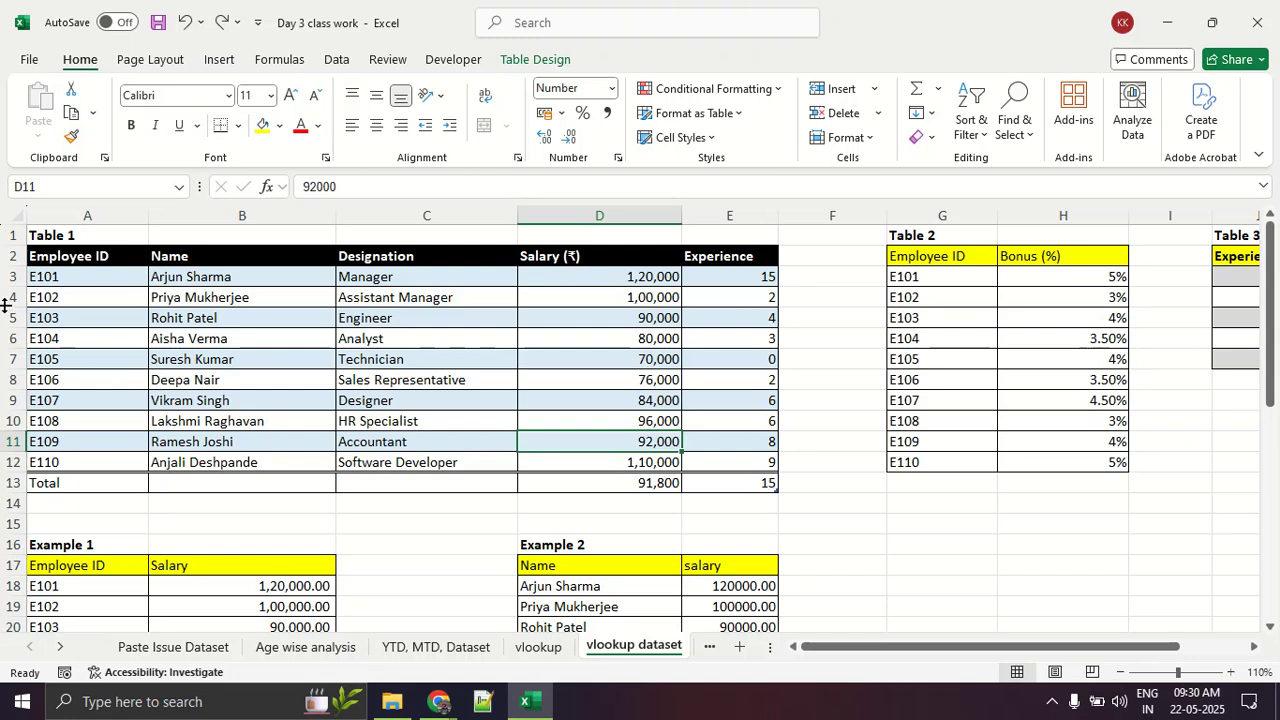
Step: Highlight the Table 1 data and the complete record of employee E103 in A5:E5
{"action": "left_click_drag", "start_coordinate": [91, 272], "coordinate": [710, 452]}
{"action": "left_click", "coordinate": [245, 318]}
{"action": "left_click_drag", "start_coordinate": [107, 311], "coordinate": [703, 330]}
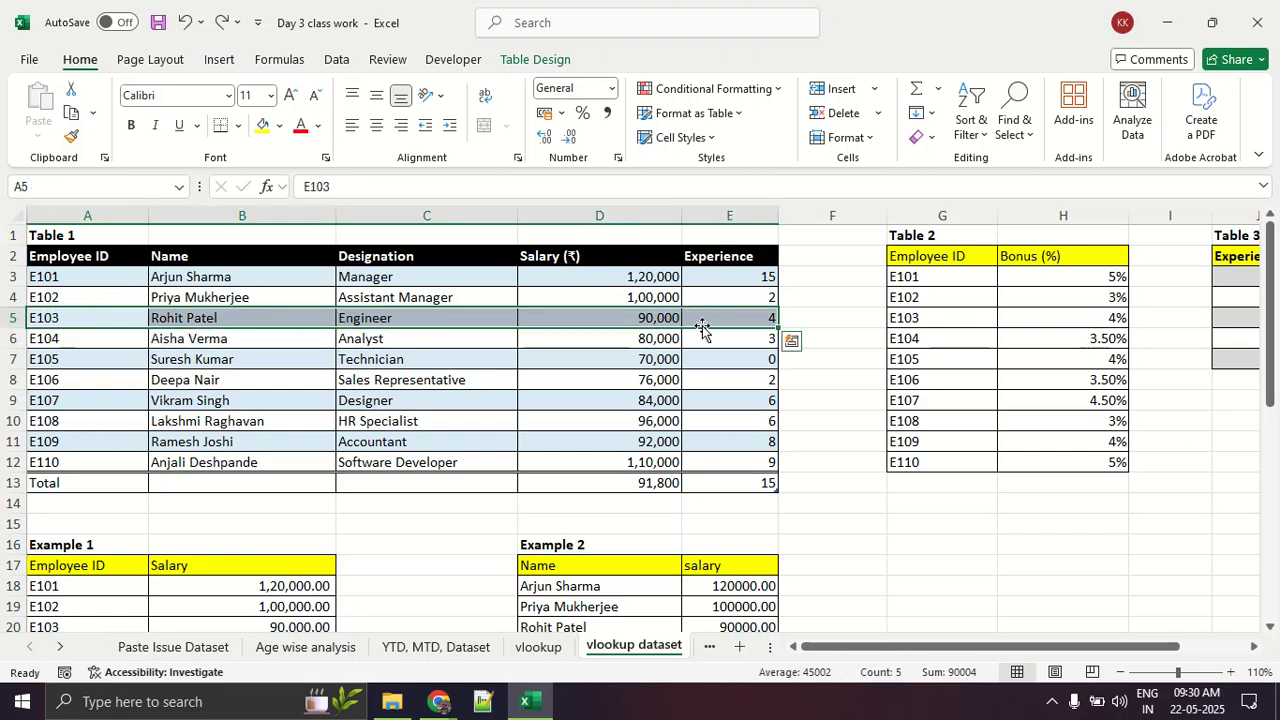
{"action": "left_click", "coordinate": [690, 356]}
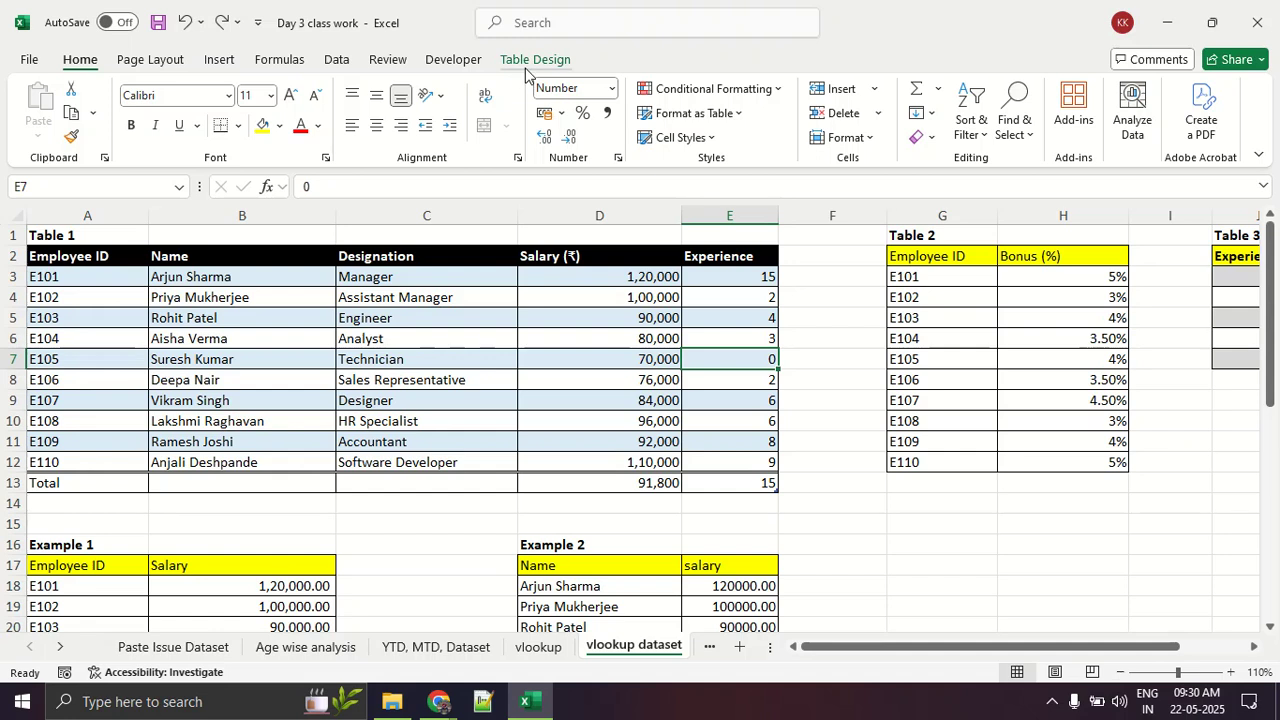
Step: Circle the Table Design heading in red, clear the annotation, and select the empty cell G18 outside Table 1
{"action": "key", "text": "ctrl+2"}
{"action": "mouse_move", "coordinate": [539, 41]}
{"action": "left_mouse_down"}
{"action": "mouse_move", "coordinate": [456, 59]}
{"action": "mouse_move", "coordinate": [550, 26]}
{"action": "mouse_move", "coordinate": [501, 30]}
{"action": "left_mouse_up"}
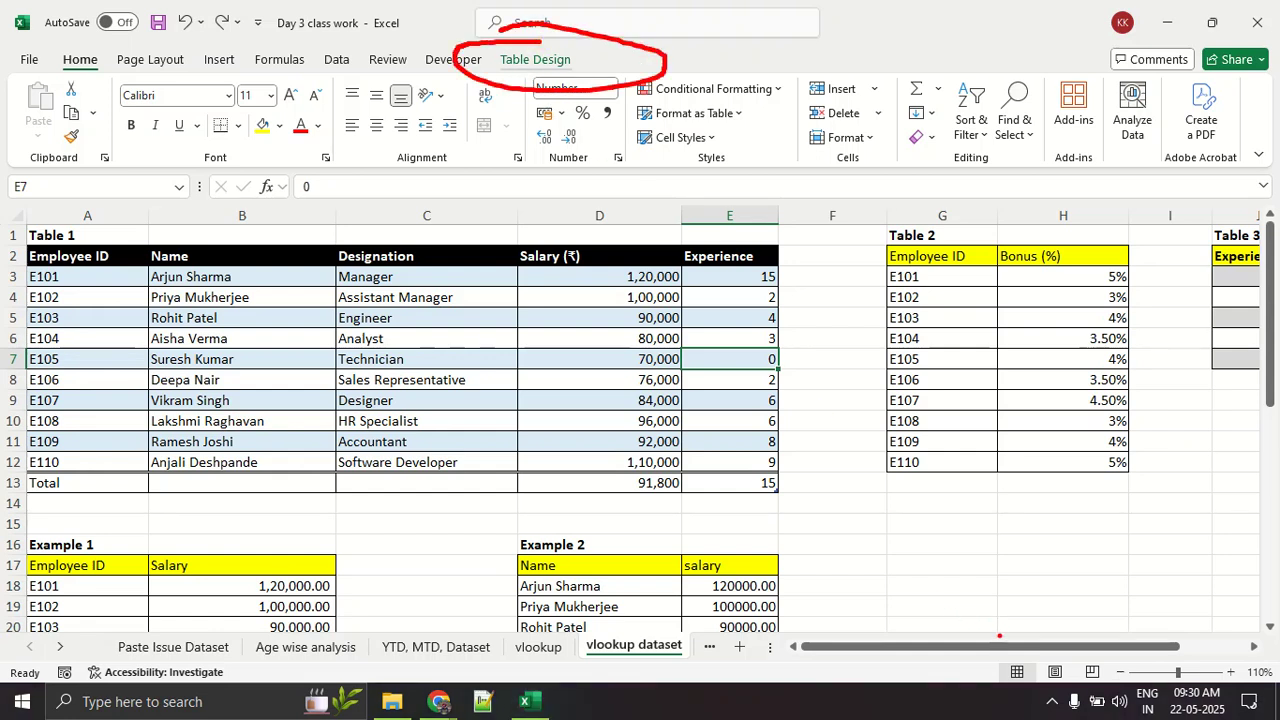
{"action": "key", "text": "Escape"}
{"action": "left_click", "coordinate": [900, 582]}
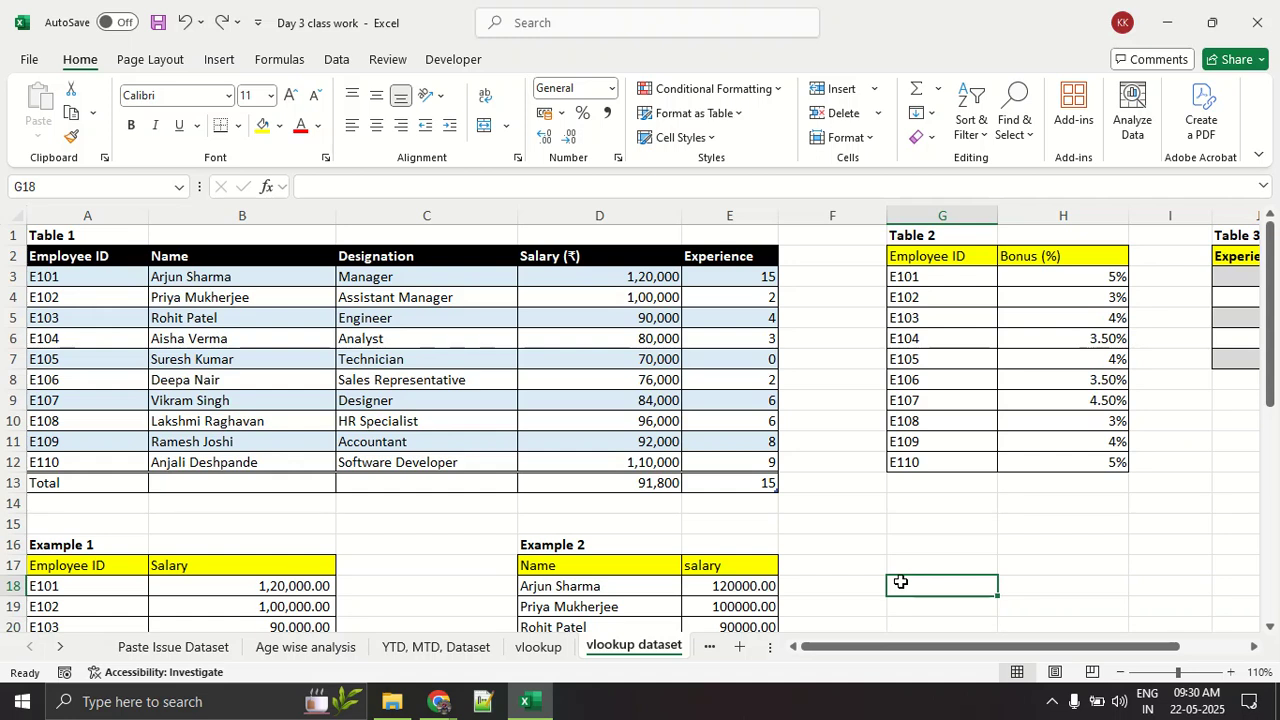
Step: Display the design options of Table 1 and zoom in to point them out, ending in normal view
{"action": "left_click", "coordinate": [458, 342]}
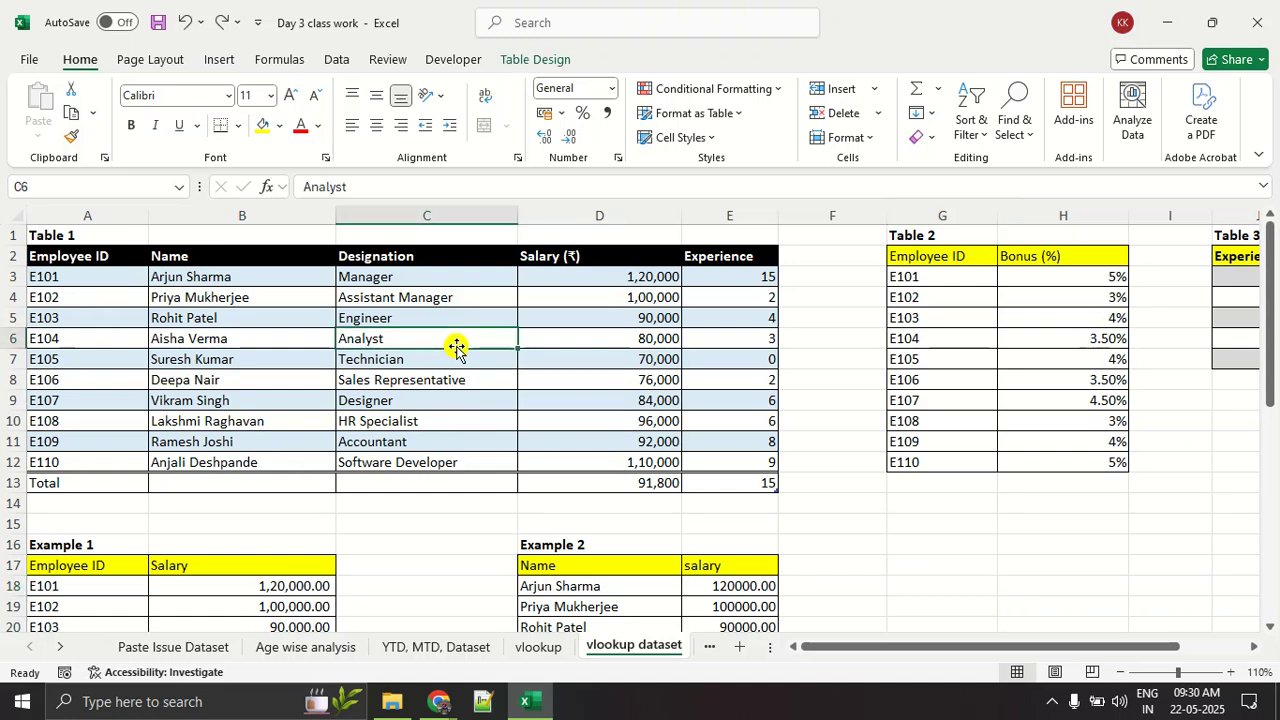
{"action": "left_click", "coordinate": [530, 60]}
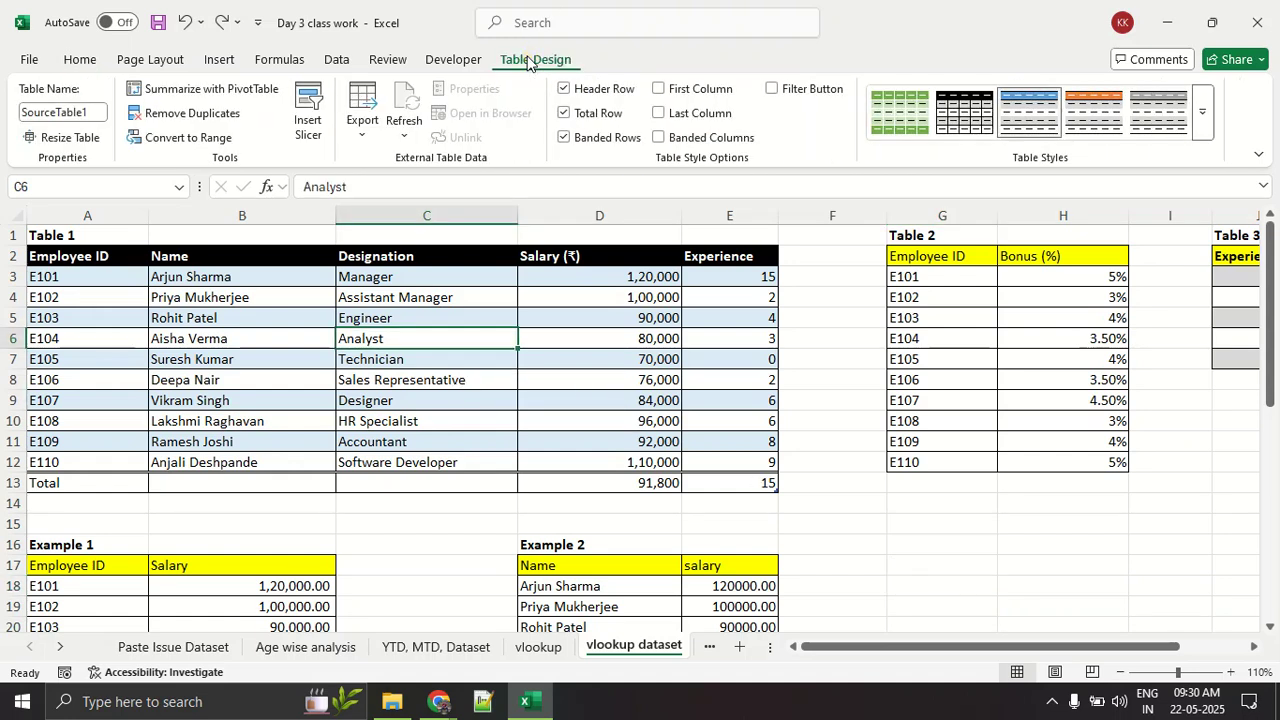
{"action": "key", "text": "ctrl+1"}
{"action": "left_click", "coordinate": [526, 76]}
{"action": "mouse_move", "coordinate": [807, 63]}
{"action": "left_mouse_down"}
{"action": "mouse_move", "coordinate": [584, 200]}
{"action": "mouse_move", "coordinate": [597, 160]}
{"action": "left_mouse_up"}
{"action": "key", "text": "Escape"}
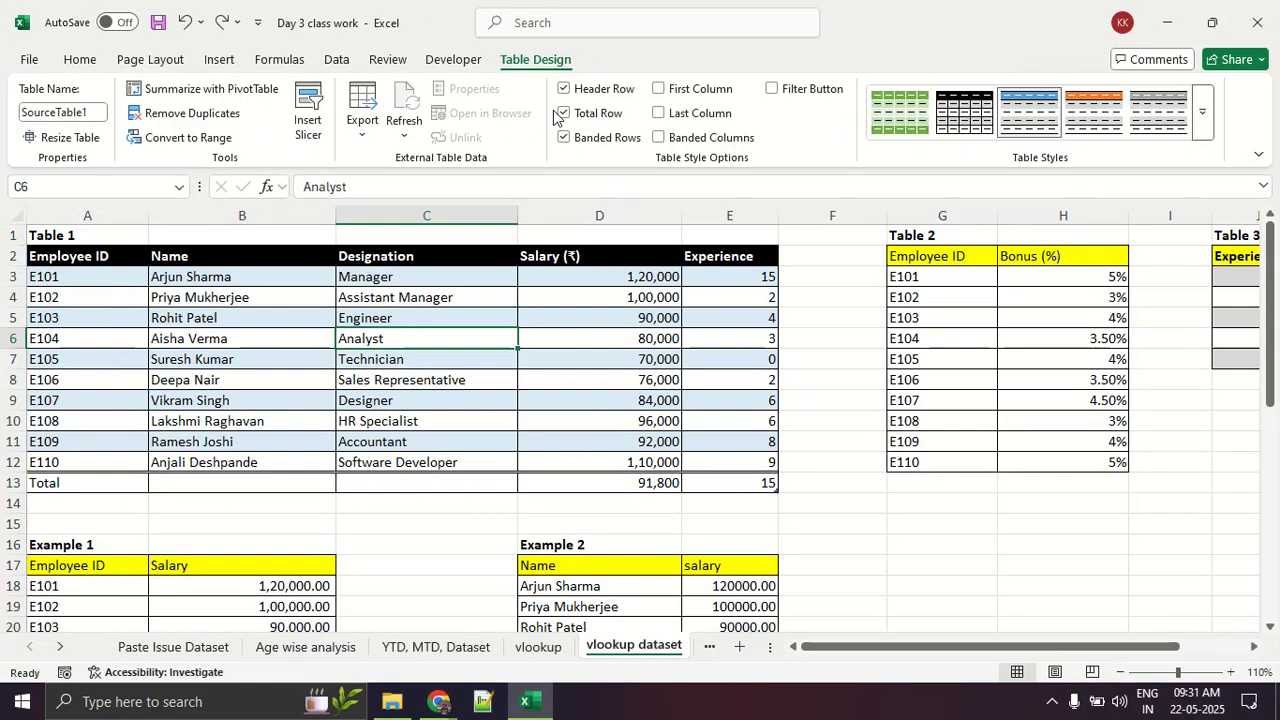
Step: Turn off Banded Rows and Total Row for Table 1, and apply the gray table style
{"action": "left_click", "coordinate": [609, 139]}
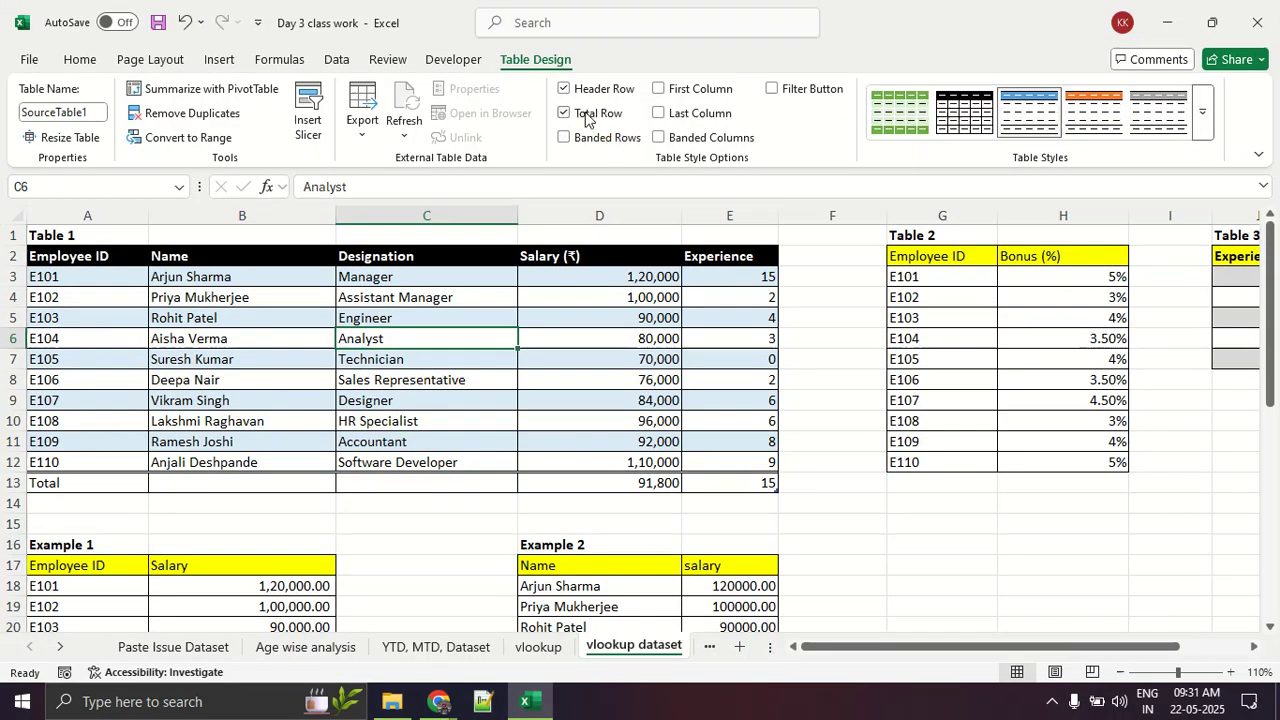
{"action": "left_click", "coordinate": [588, 115]}
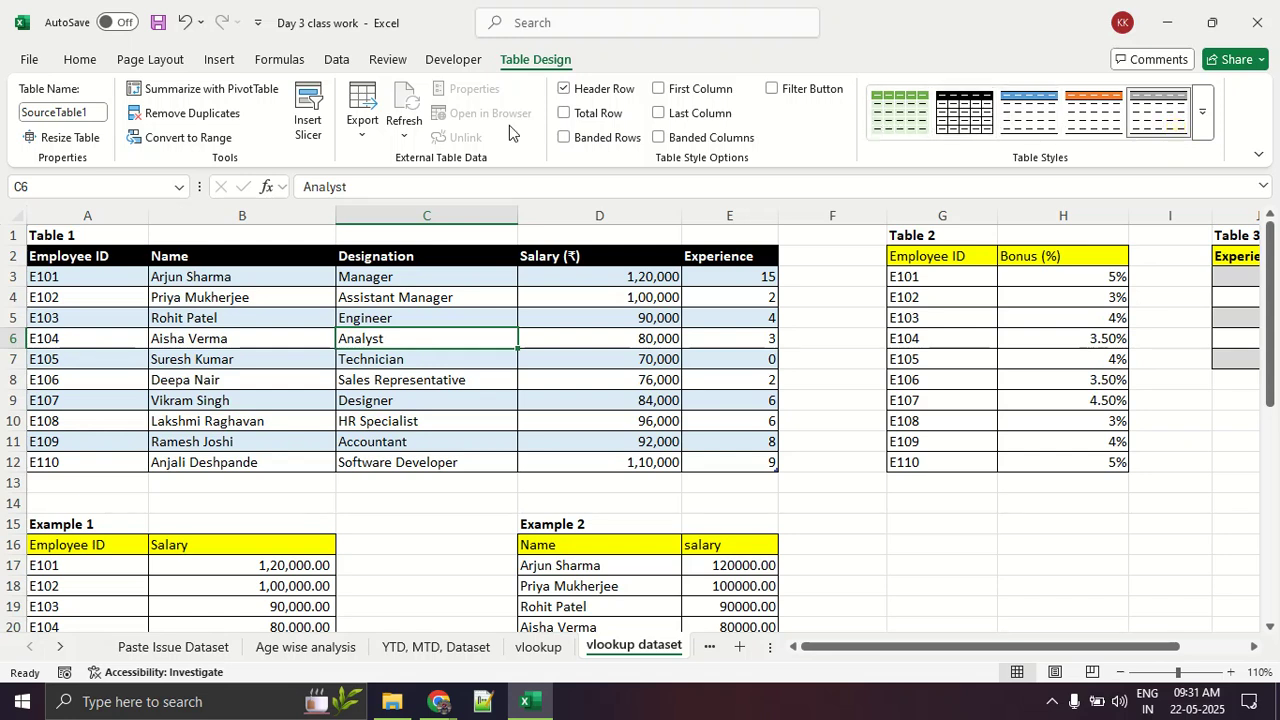
{"action": "left_click", "coordinate": [814, 529]}
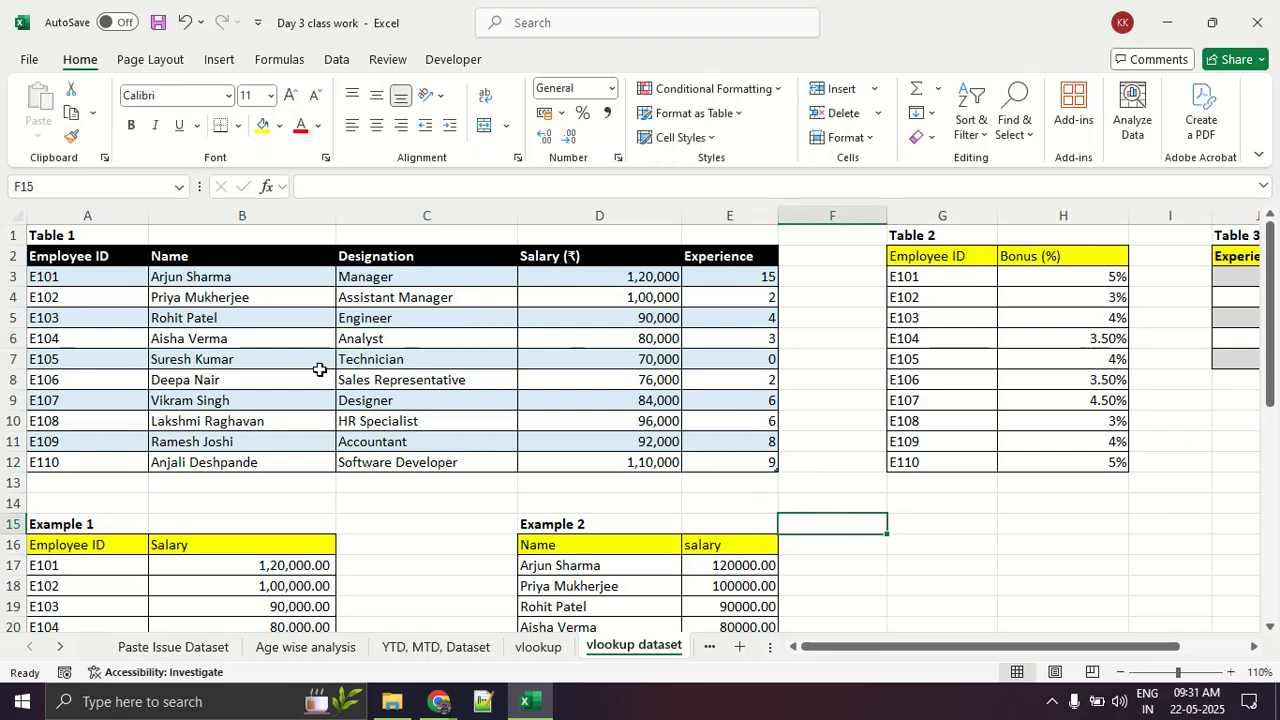
Step: Select a cell inside Table 1 and point out its table tools and the table name SourceTable1
{"action": "left_click", "coordinate": [230, 320]}
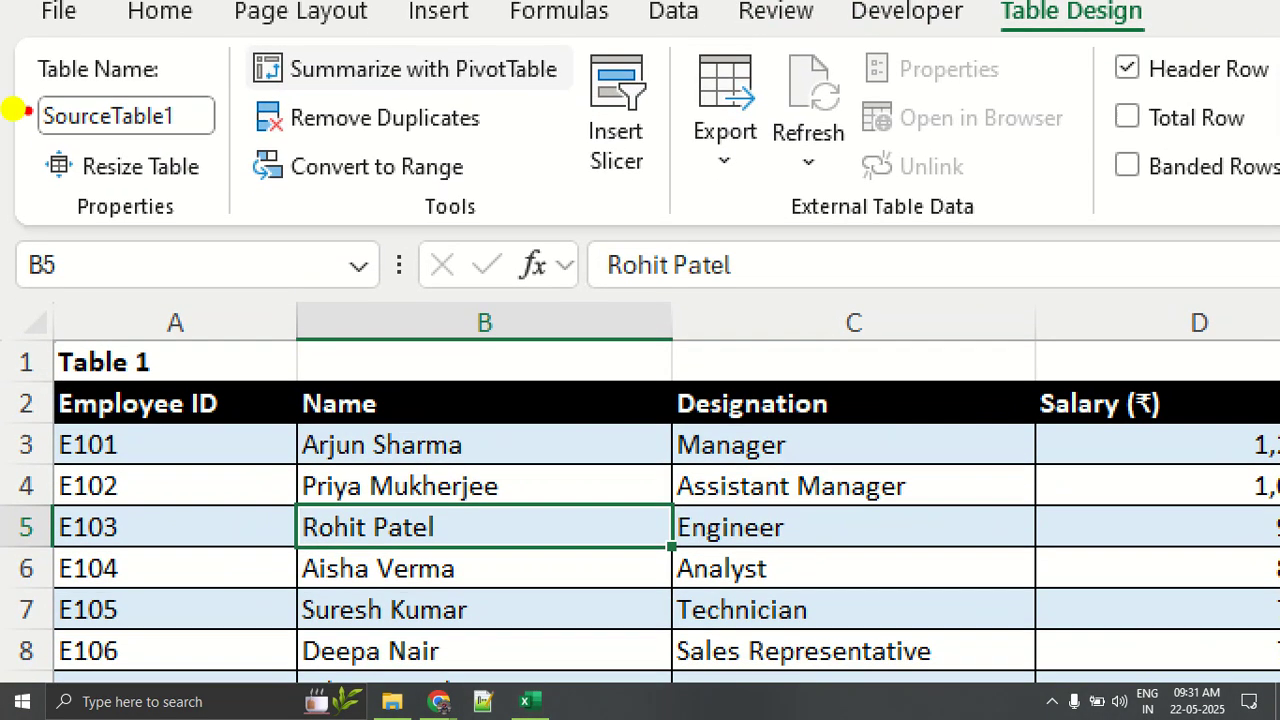
{"action": "mouse_move", "coordinate": [155, 86]}
{"action": "left_mouse_down"}
{"action": "mouse_move", "coordinate": [75, 97]}
{"action": "mouse_move", "coordinate": [243, 127]}
{"action": "mouse_move", "coordinate": [284, 100]}
{"action": "left_mouse_up"}
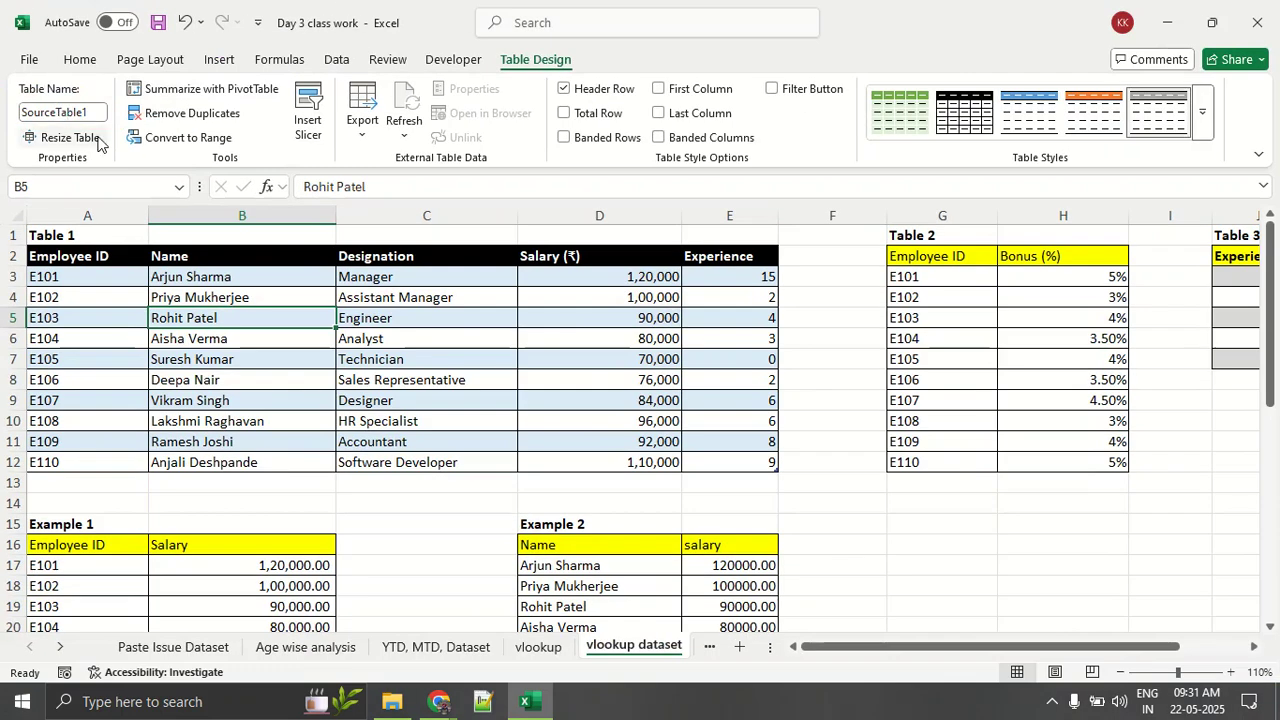
{"action": "left_click", "coordinate": [194, 125]}
{"action": "left_click", "coordinate": [92, 112]}
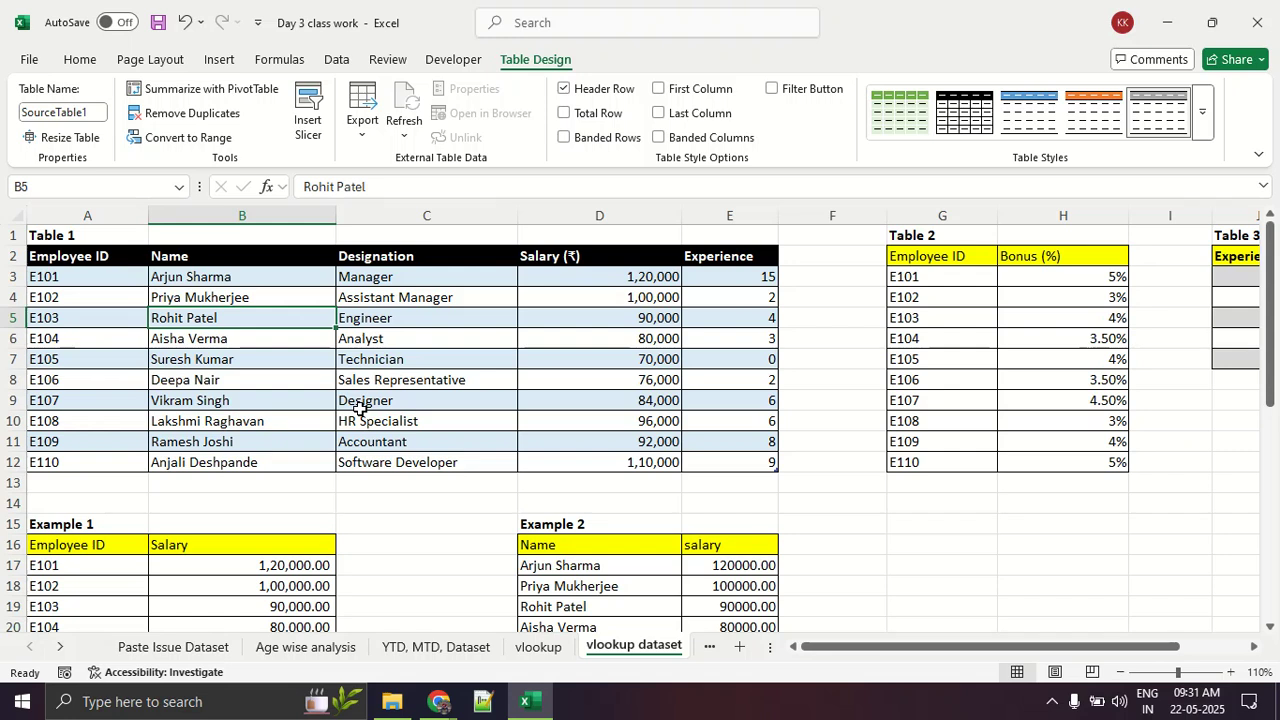
Step: Clear all VLOOKUP salary formulas from the Example 1 Salary column, B17:B26
{"action": "scroll", "coordinate": [360, 408], "scroll_direction": "down", "scroll_amount": 4}
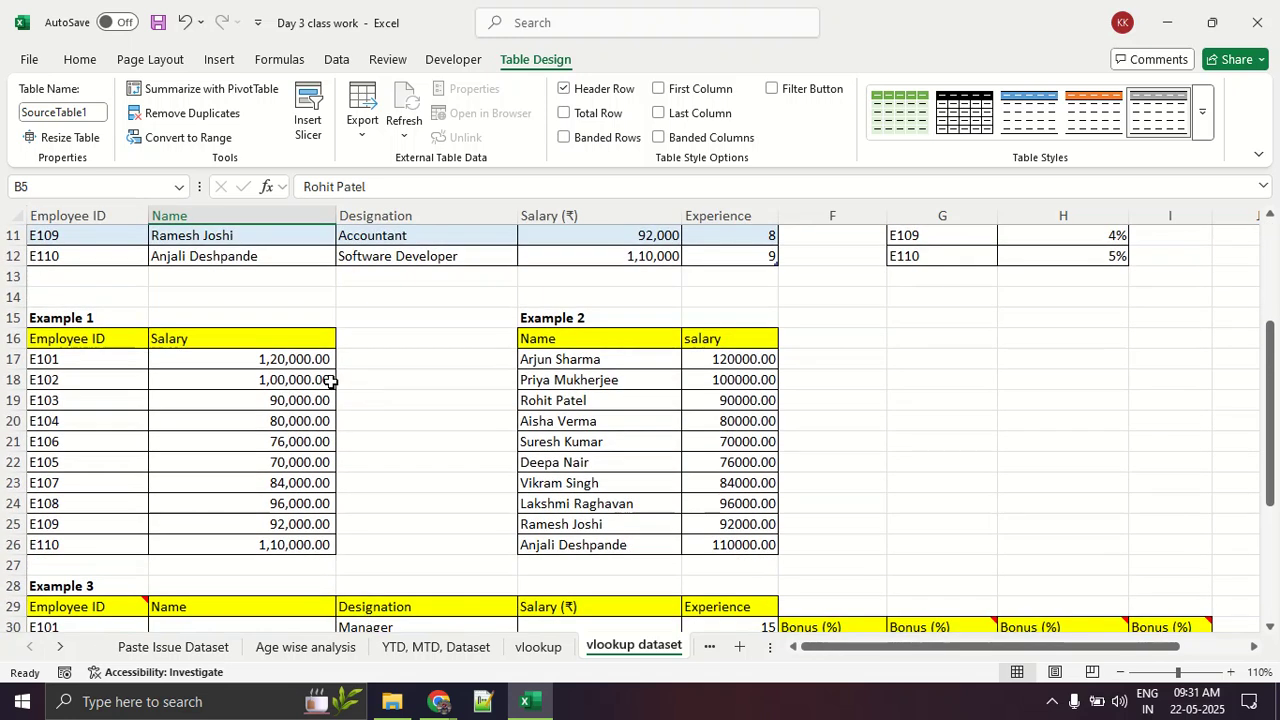
{"action": "left_click_drag", "start_coordinate": [288, 378], "coordinate": [288, 541]}
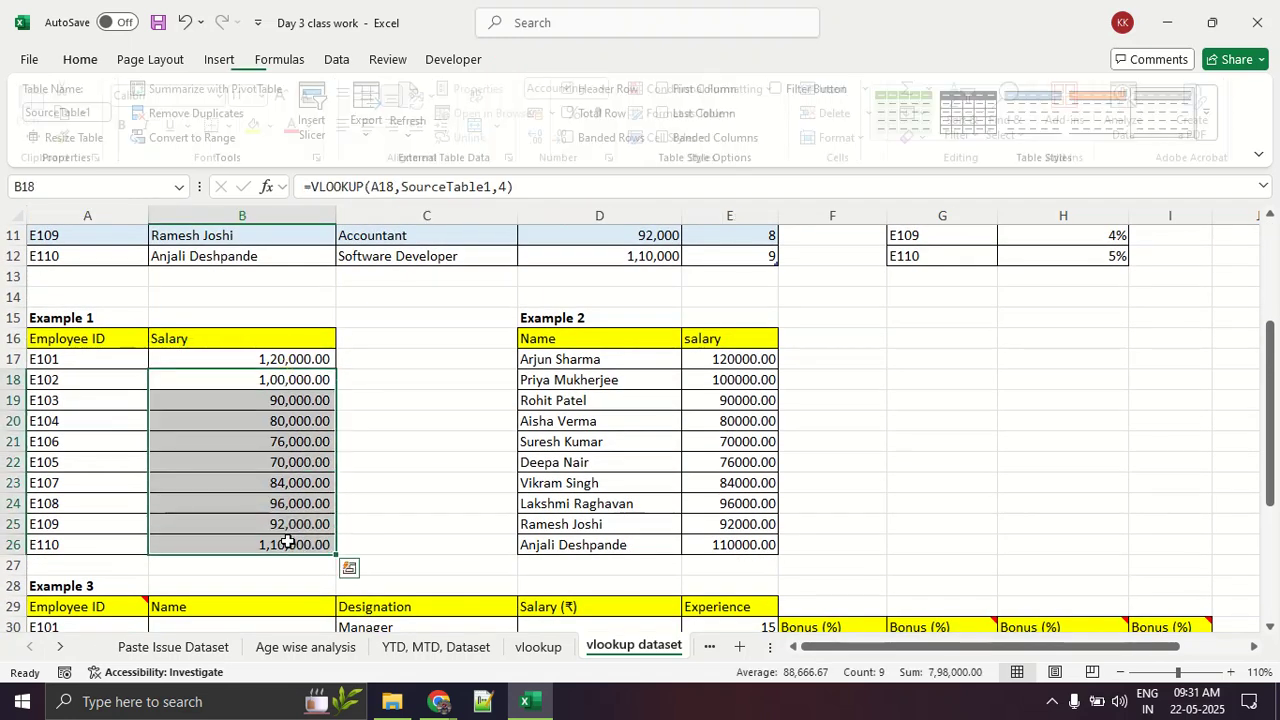
{"action": "key", "text": "Delete"}
{"action": "left_click", "coordinate": [301, 356]}
{"action": "key", "text": "Delete"}
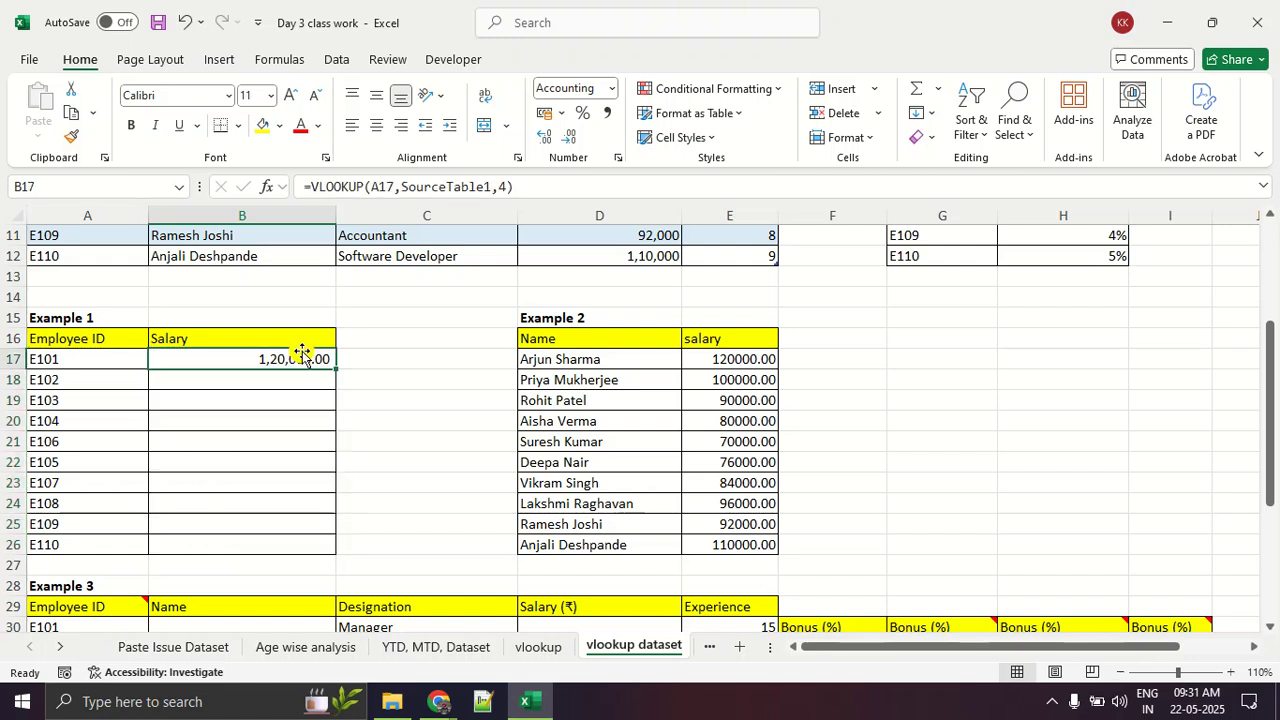
{"action": "left_click", "coordinate": [424, 444]}
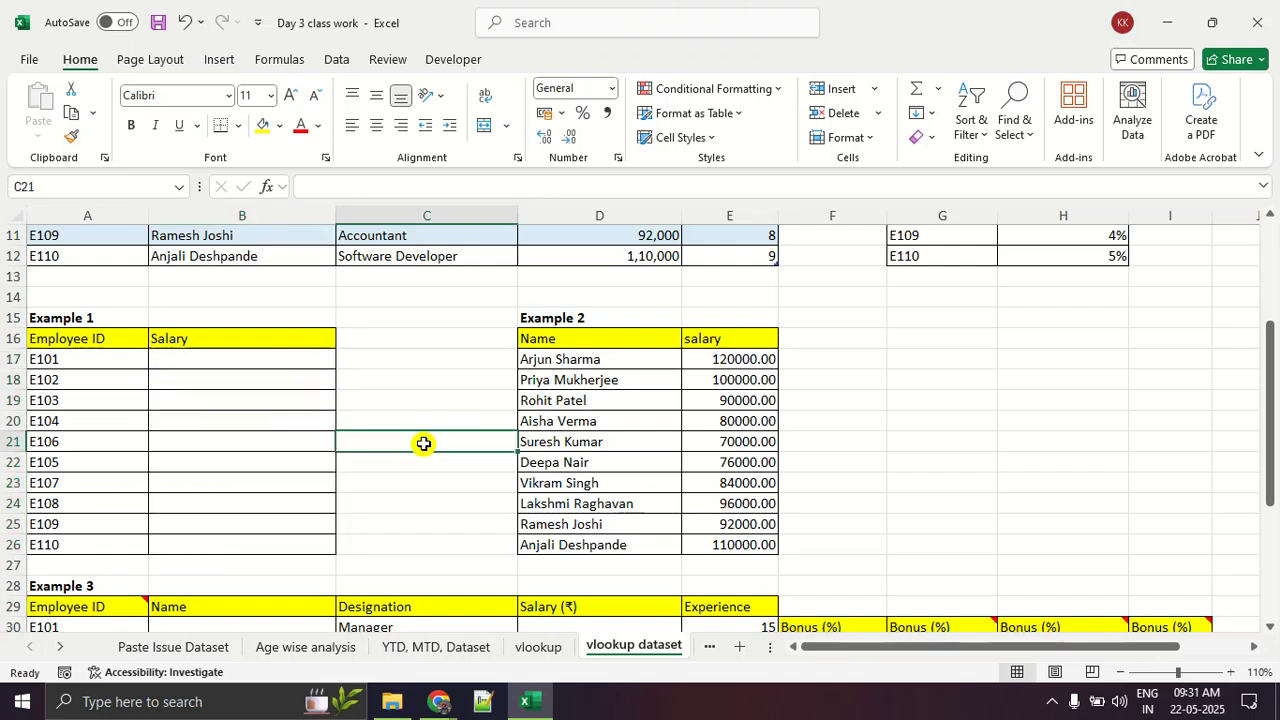
Step: Highlight the Example 1 employee IDs starting at A17, and select the first empty salary cell, B17
{"action": "left_click", "coordinate": [117, 362]}
{"action": "left_click_drag", "start_coordinate": [117, 362], "coordinate": [94, 609]}
{"action": "scroll", "coordinate": [118, 441], "scroll_direction": "up", "scroll_amount": 3}
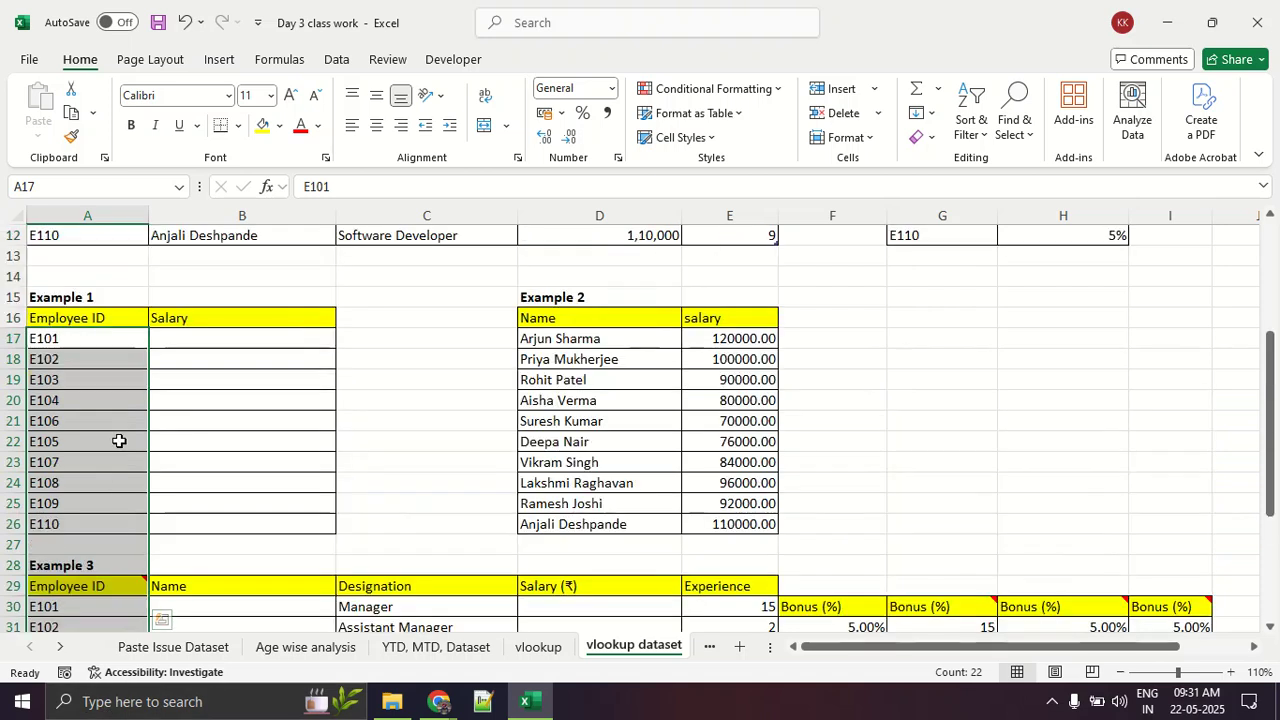
{"action": "left_click", "coordinate": [190, 334]}
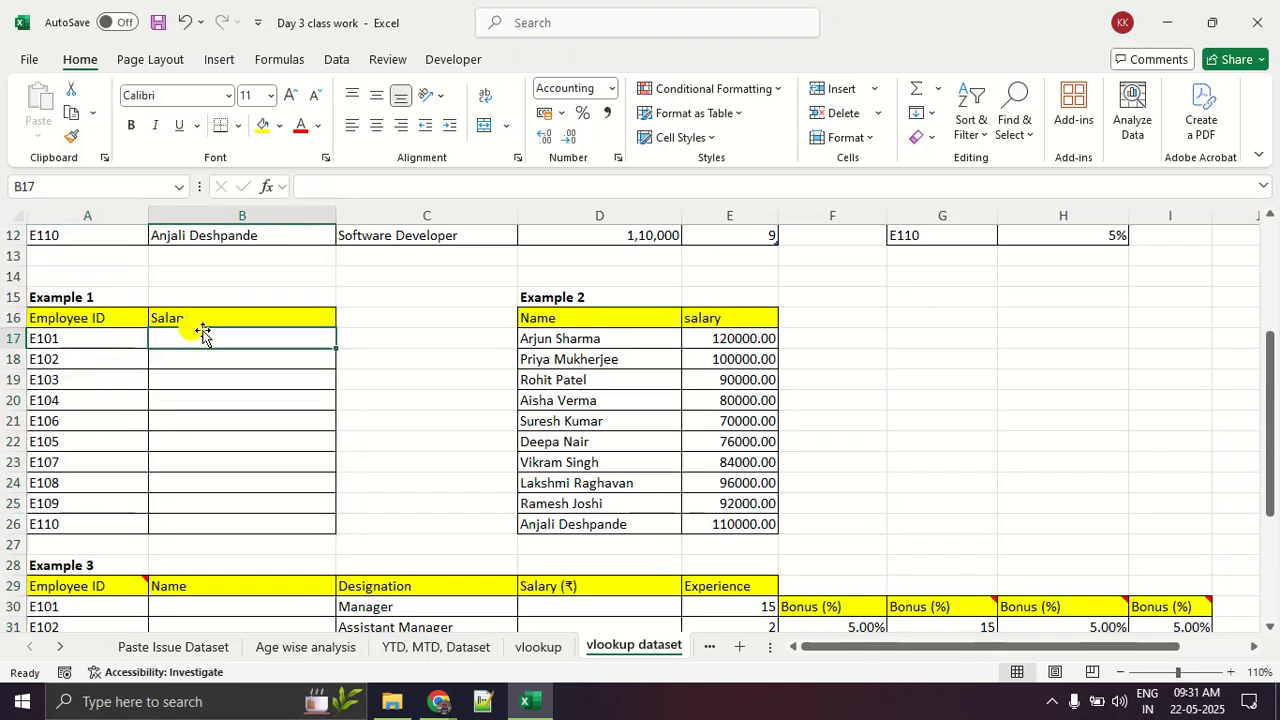
Step: Highlight the empty Example 1 salary cells and the employee IDs, select cell B17, and outline the Example 1 table in red
{"action": "left_click_drag", "start_coordinate": [217, 337], "coordinate": [233, 505]}
{"action": "left_click_drag", "start_coordinate": [113, 338], "coordinate": [102, 442]}
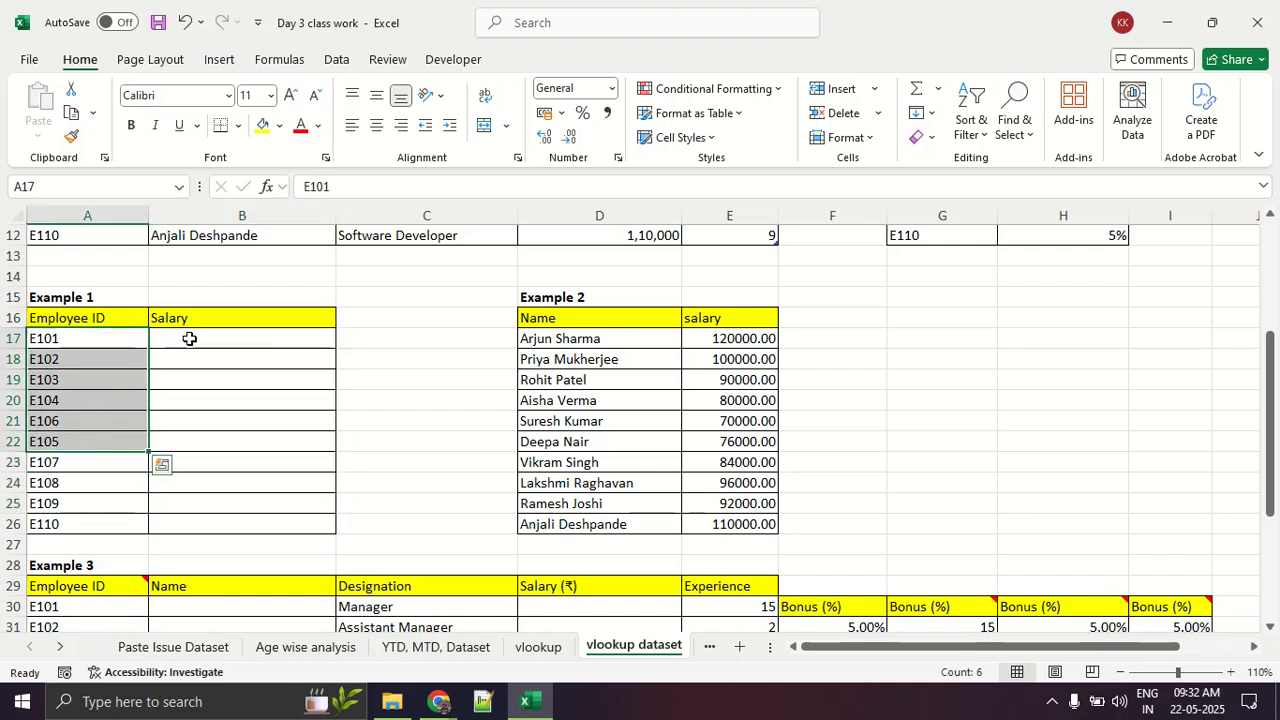
{"action": "left_click", "coordinate": [191, 339]}
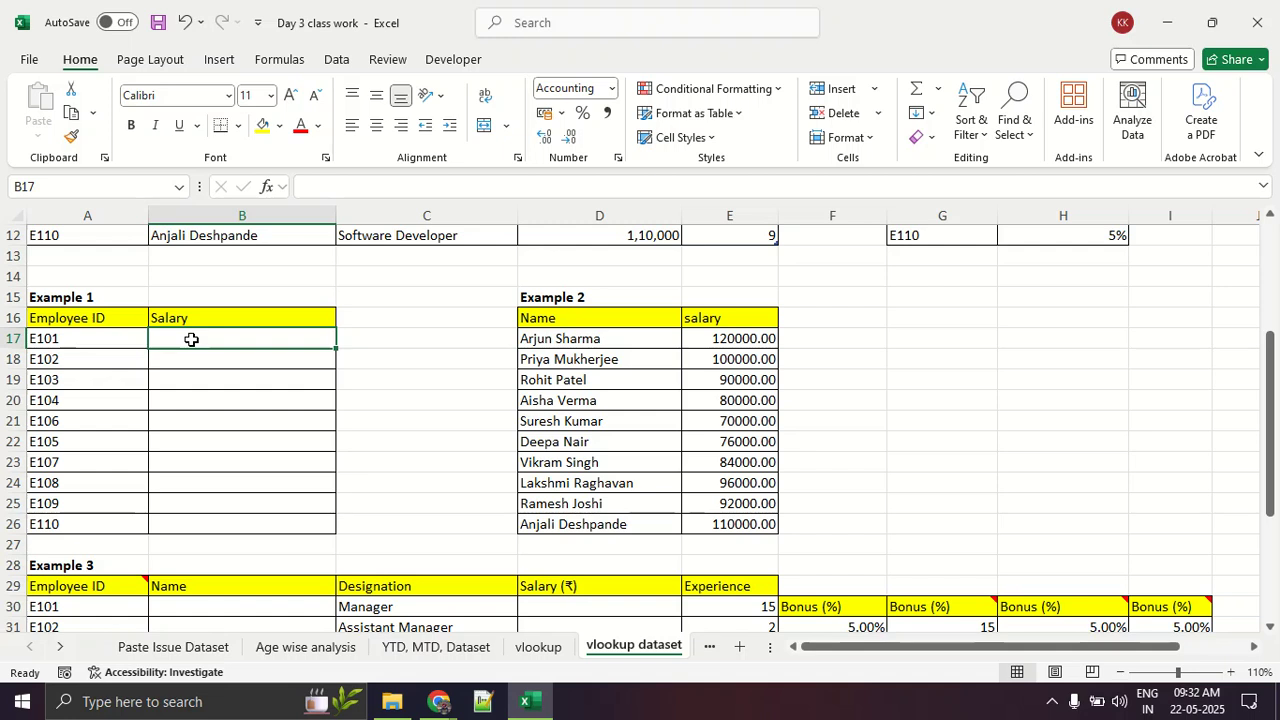
{"action": "right_click", "coordinate": [191, 339]}
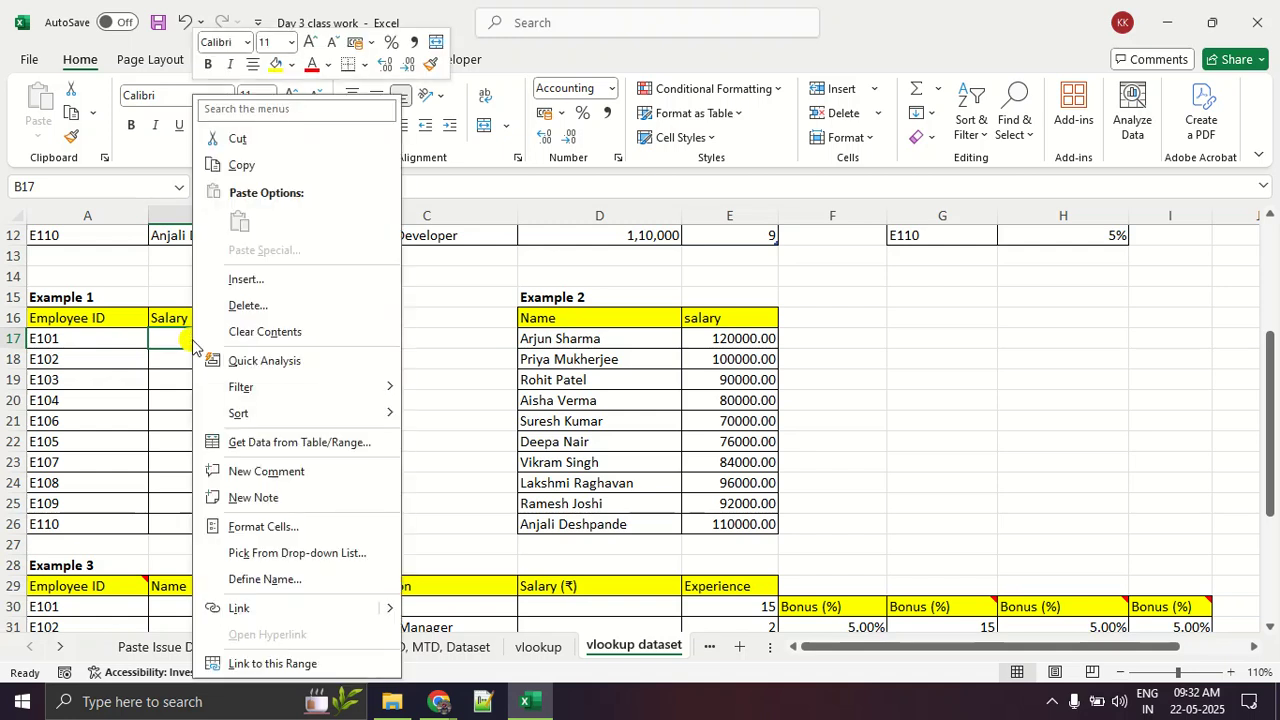
{"action": "key", "text": "Escape"}
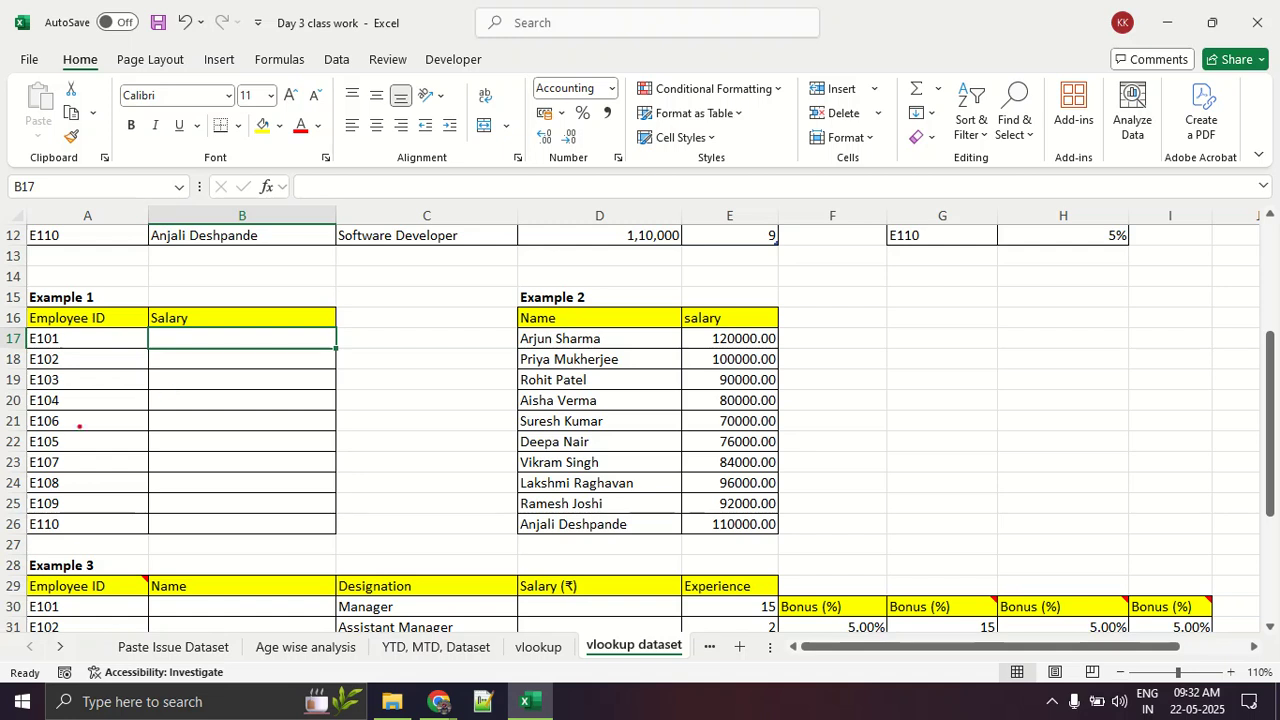
{"action": "mouse_move", "coordinate": [4, 275]}
{"action": "left_mouse_down"}
{"action": "mouse_move", "coordinate": [270, 278]}
{"action": "mouse_move", "coordinate": [407, 440]}
{"action": "mouse_move", "coordinate": [409, 522]}
{"action": "mouse_move", "coordinate": [2, 548]}
{"action": "mouse_move", "coordinate": [12, 300]}
{"action": "left_mouse_up"}
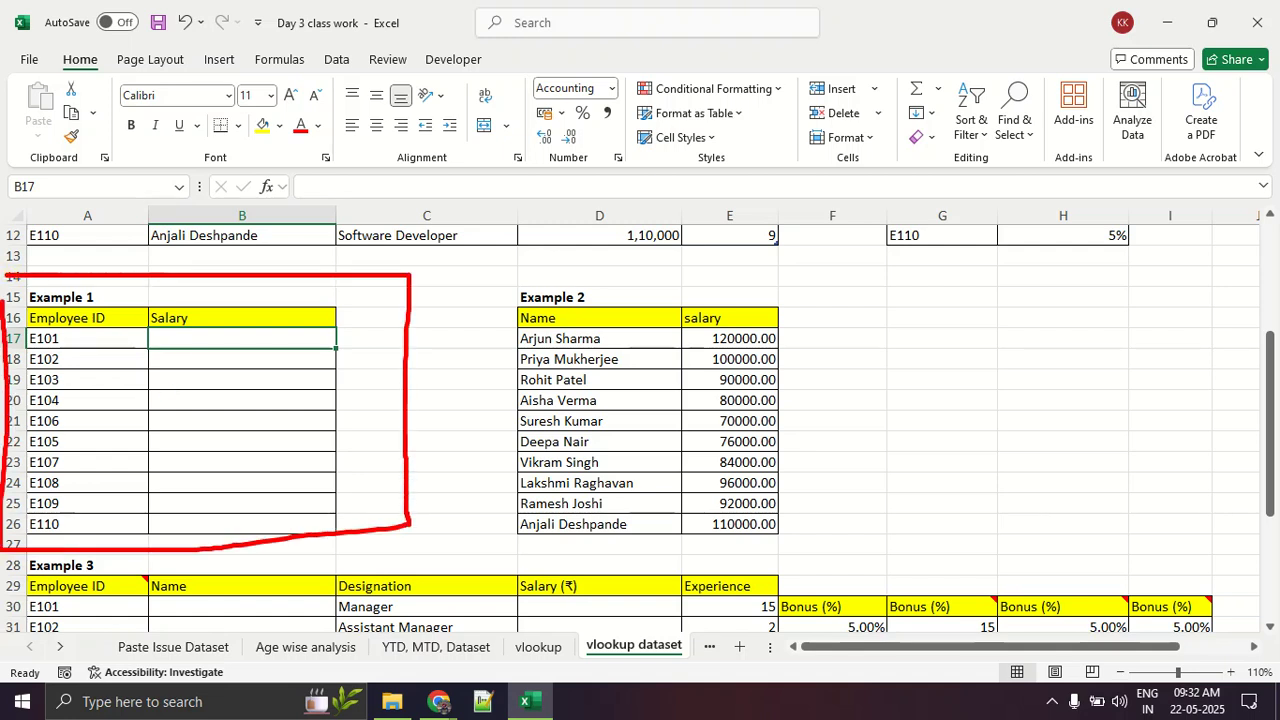
{"action": "key", "text": "Escape"}
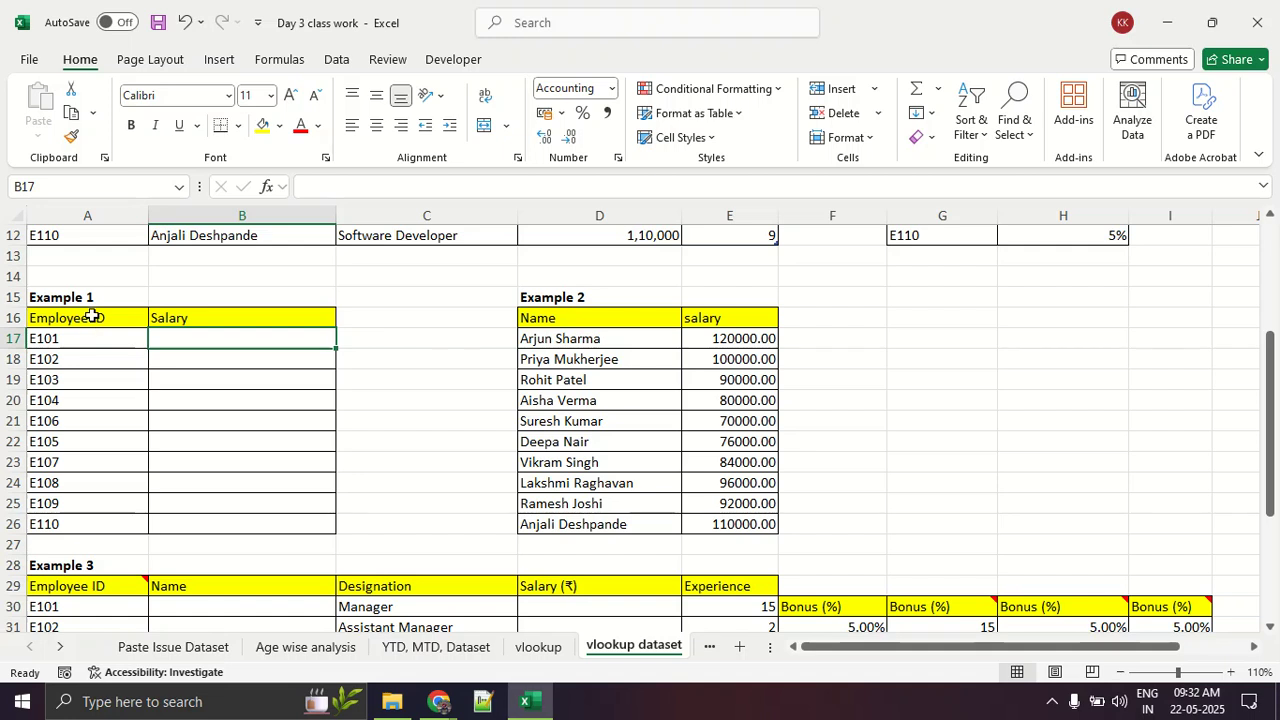
Step: Zoom in on Example 1, mark each salary cell in B17:B26 with a red line, and draw a downward arrow beside them
{"action": "key", "text": "ctrl+1"}
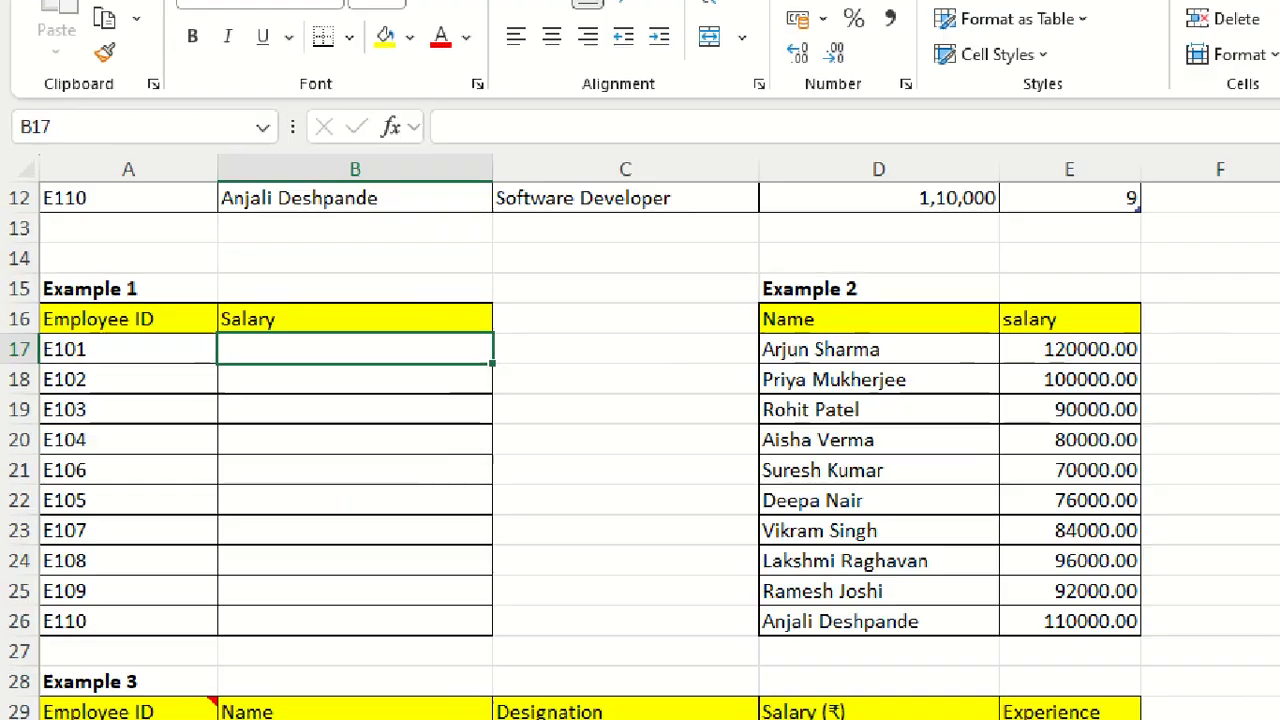
{"action": "left_click", "coordinate": [74, 457]}
{"action": "left_click_drag", "start_coordinate": [388, 225], "coordinate": [596, 225]}
{"action": "left_click_drag", "start_coordinate": [422, 260], "coordinate": [586, 260]}
{"action": "left_click_drag", "start_coordinate": [412, 300], "coordinate": [533, 302]}
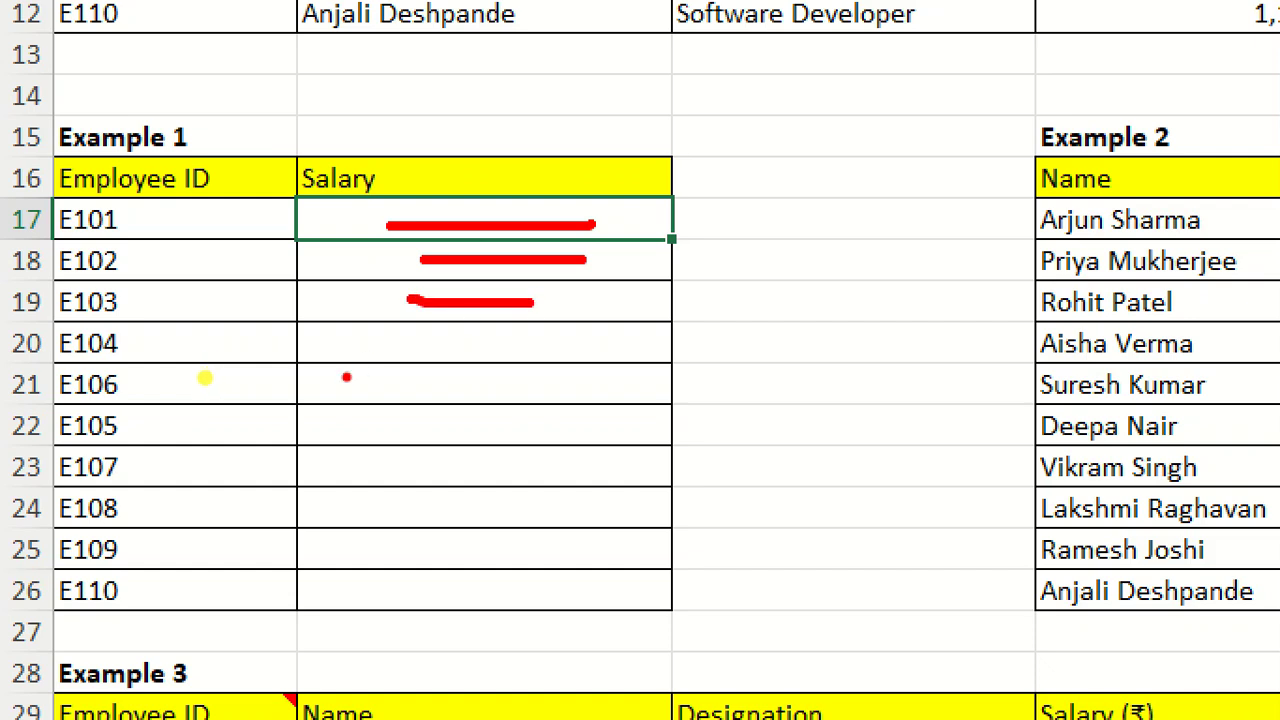
{"action": "left_click_drag", "start_coordinate": [373, 353], "coordinate": [520, 341]}
{"action": "left_click_drag", "start_coordinate": [346, 391], "coordinate": [526, 390]}
{"action": "left_click_drag", "start_coordinate": [323, 450], "coordinate": [485, 437]}
{"action": "left_click_drag", "start_coordinate": [360, 472], "coordinate": [502, 467]}
{"action": "left_click_drag", "start_coordinate": [368, 513], "coordinate": [471, 502]}
{"action": "left_click_drag", "start_coordinate": [354, 540], "coordinate": [520, 541]}
{"action": "left_click_drag", "start_coordinate": [338, 610], "coordinate": [518, 590]}
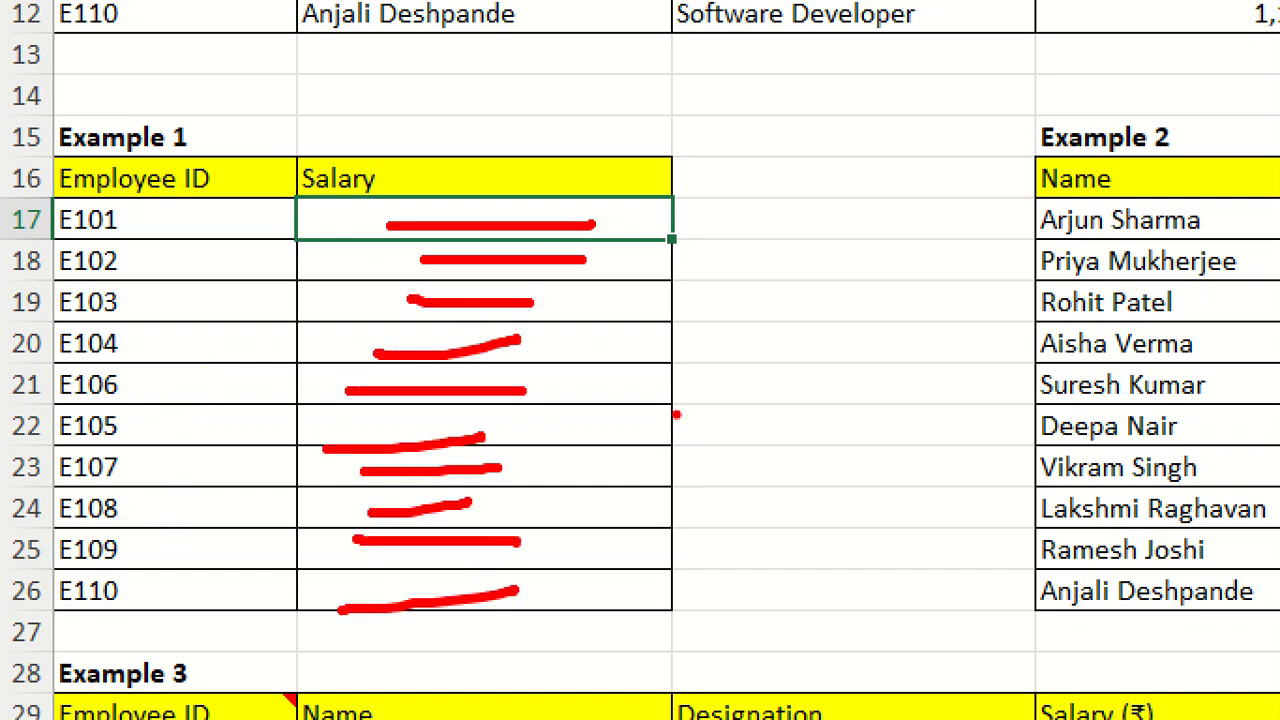
{"action": "left_click_drag", "start_coordinate": [694, 193], "coordinate": [711, 576]}
{"action": "mouse_move", "coordinate": [678, 516]}
{"action": "left_mouse_down"}
{"action": "mouse_move", "coordinate": [710, 572]}
{"action": "mouse_move", "coordinate": [733, 490]}
{"action": "left_mouse_up"}
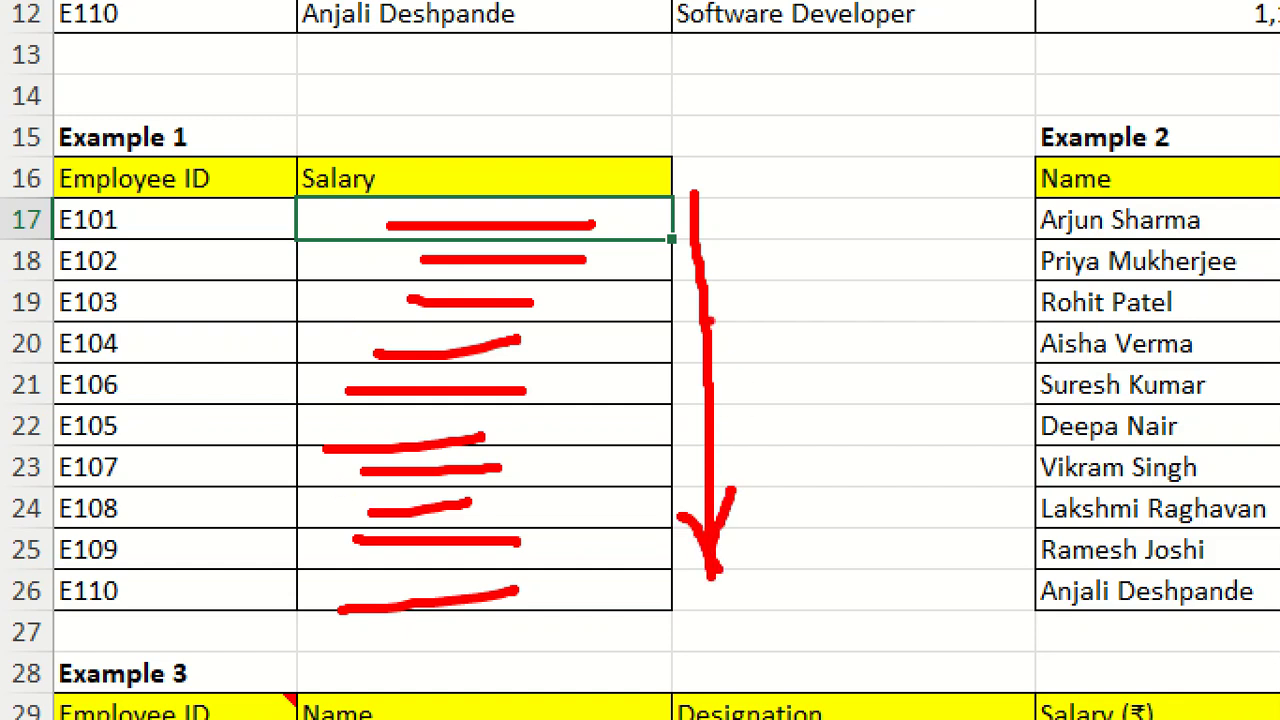
{"action": "key", "text": "Escape"}
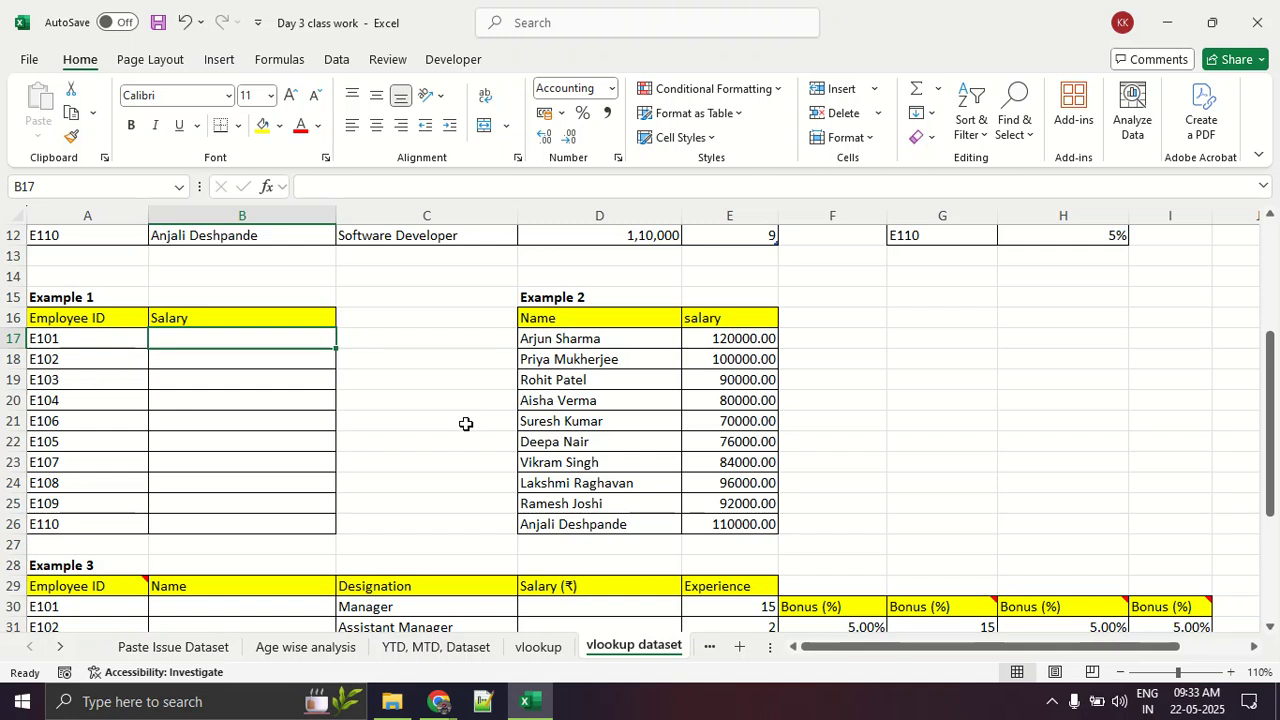
Step: Illustrate a horizontal data layout with a row of red dashes above Example 2 and a rightward arrow beside it
{"action": "left_click_drag", "start_coordinate": [644, 290], "coordinate": [1010, 307]}
{"action": "left_click_drag", "start_coordinate": [1034, 308], "coordinate": [1205, 304]}
{"action": "left_click_drag", "start_coordinate": [870, 393], "coordinate": [1150, 400]}
{"action": "left_click_drag", "start_coordinate": [1065, 365], "coordinate": [1052, 420]}
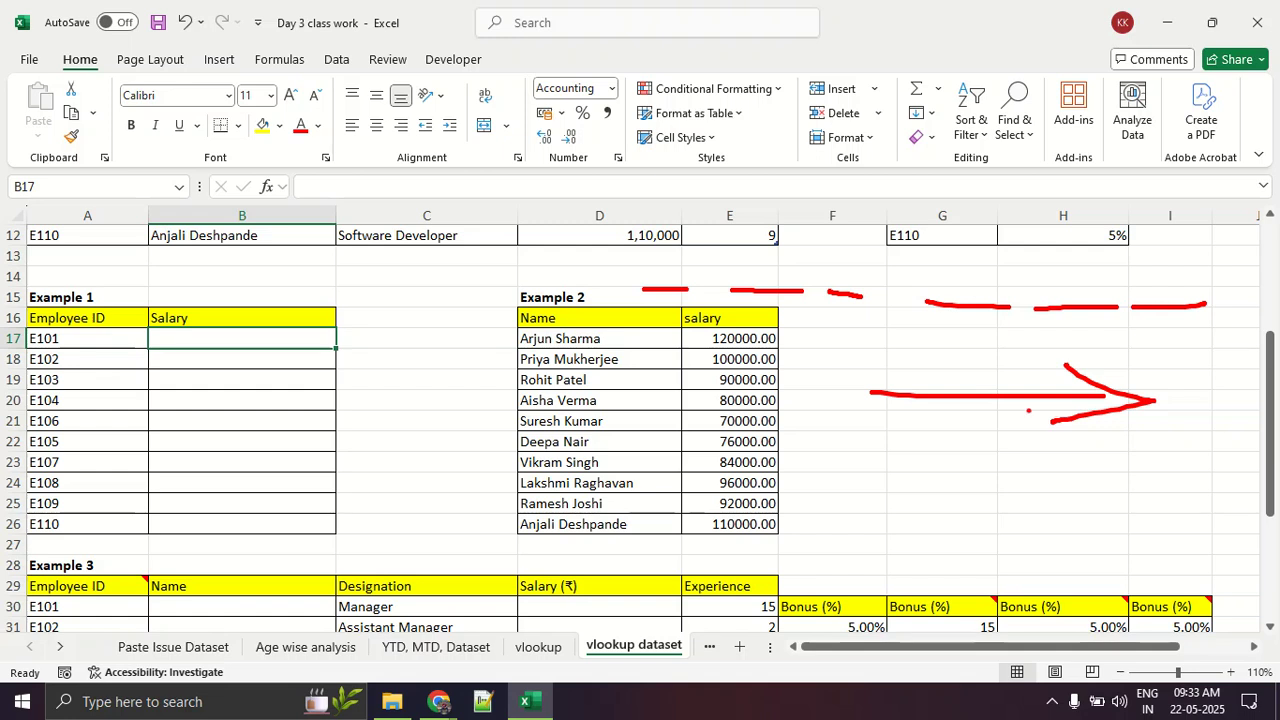
{"action": "key", "text": "Escape"}
Step: Illustrate the vertical layout again with red lines over the Example 1 salary cells and a downward arrow in column C
{"action": "key", "text": "ctrl+2"}
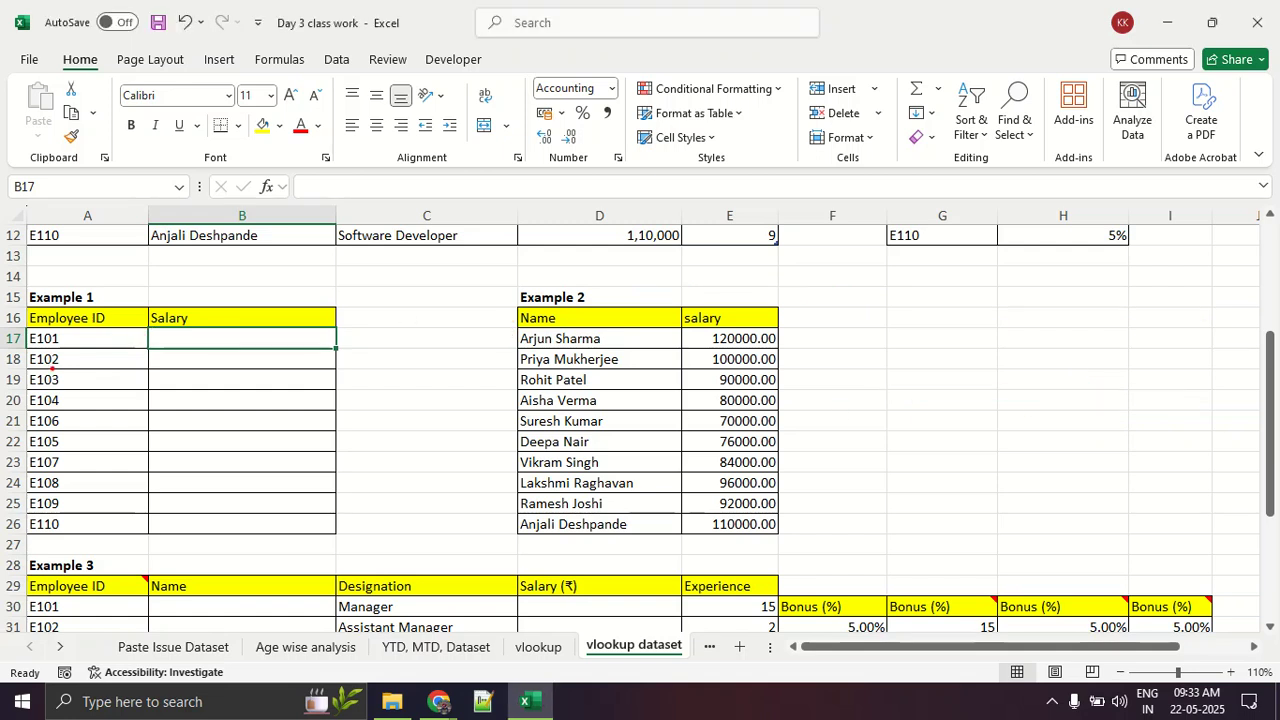
{"action": "left_click_drag", "start_coordinate": [201, 342], "coordinate": [332, 346]}
{"action": "mouse_move", "coordinate": [200, 377]}
{"action": "left_mouse_down"}
{"action": "mouse_move", "coordinate": [340, 377]}
{"action": "mouse_move", "coordinate": [304, 393]}
{"action": "left_mouse_up"}
{"action": "left_click_drag", "start_coordinate": [205, 423], "coordinate": [322, 424]}
{"action": "left_click_drag", "start_coordinate": [200, 457], "coordinate": [304, 462]}
{"action": "left_click_drag", "start_coordinate": [234, 487], "coordinate": [388, 503]}
{"action": "left_click_drag", "start_coordinate": [438, 250], "coordinate": [445, 470]}
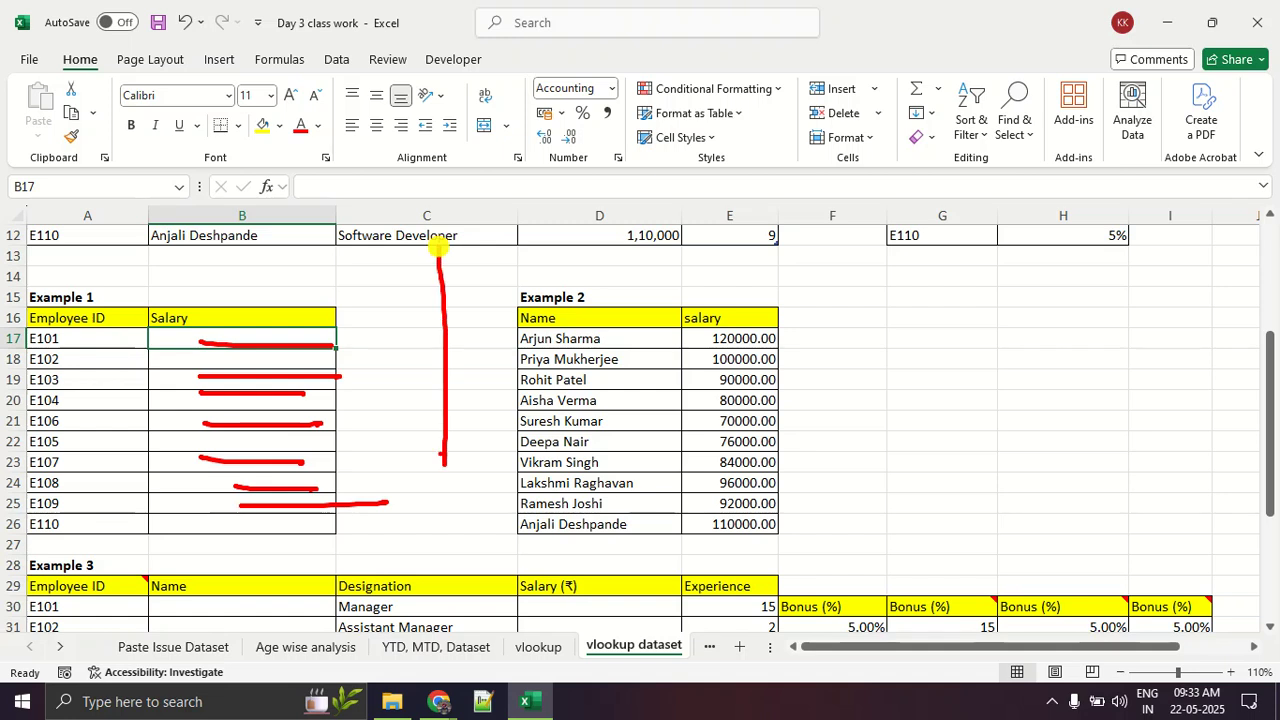
{"action": "left_click_drag", "start_coordinate": [482, 422], "coordinate": [420, 420]}
{"action": "key", "text": "Escape"}
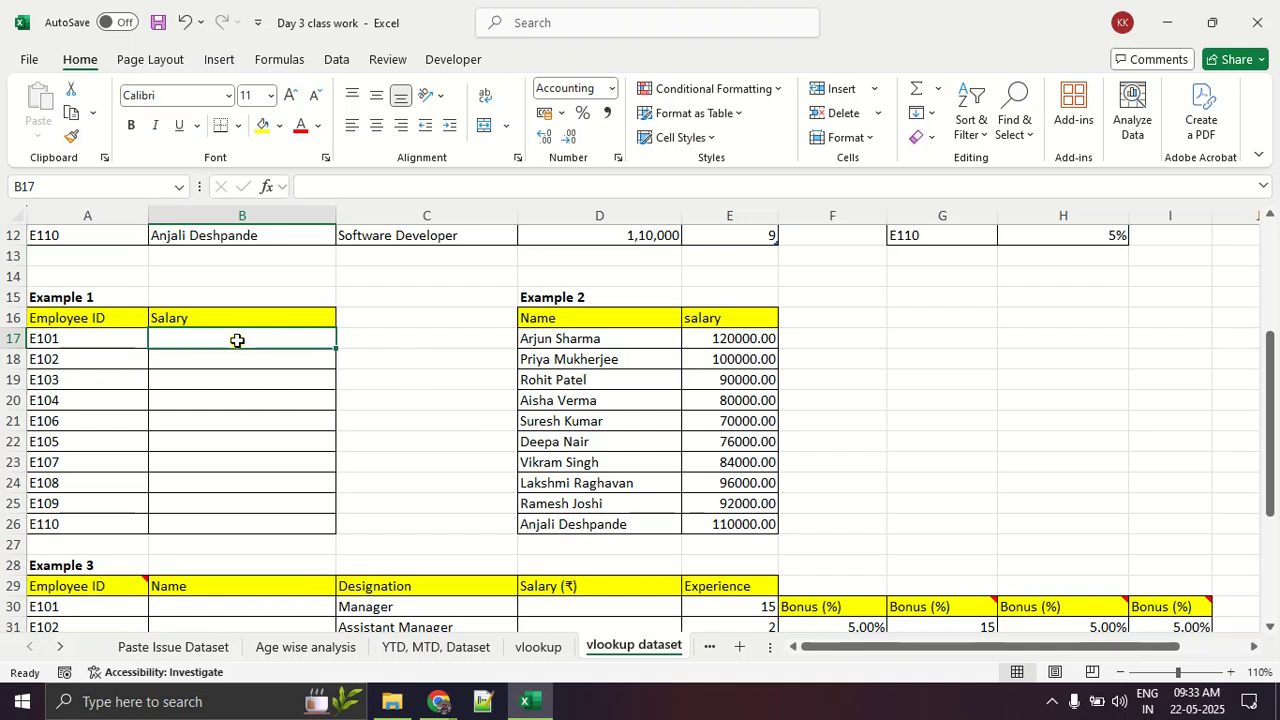
Step: Search the function library for vlookup from cell B17, and close the search without inserting the function
{"action": "left_click", "coordinate": [218, 59]}
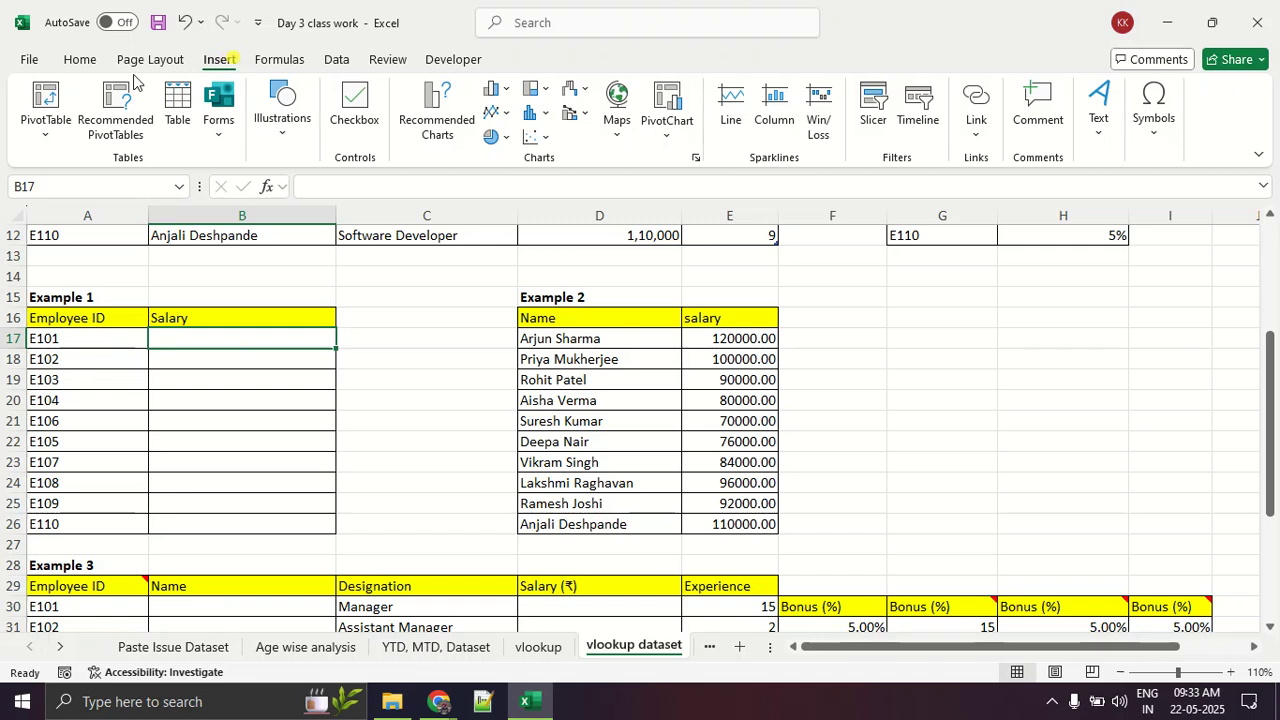
{"action": "left_click", "coordinate": [276, 59]}
{"action": "left_click", "coordinate": [35, 94]}
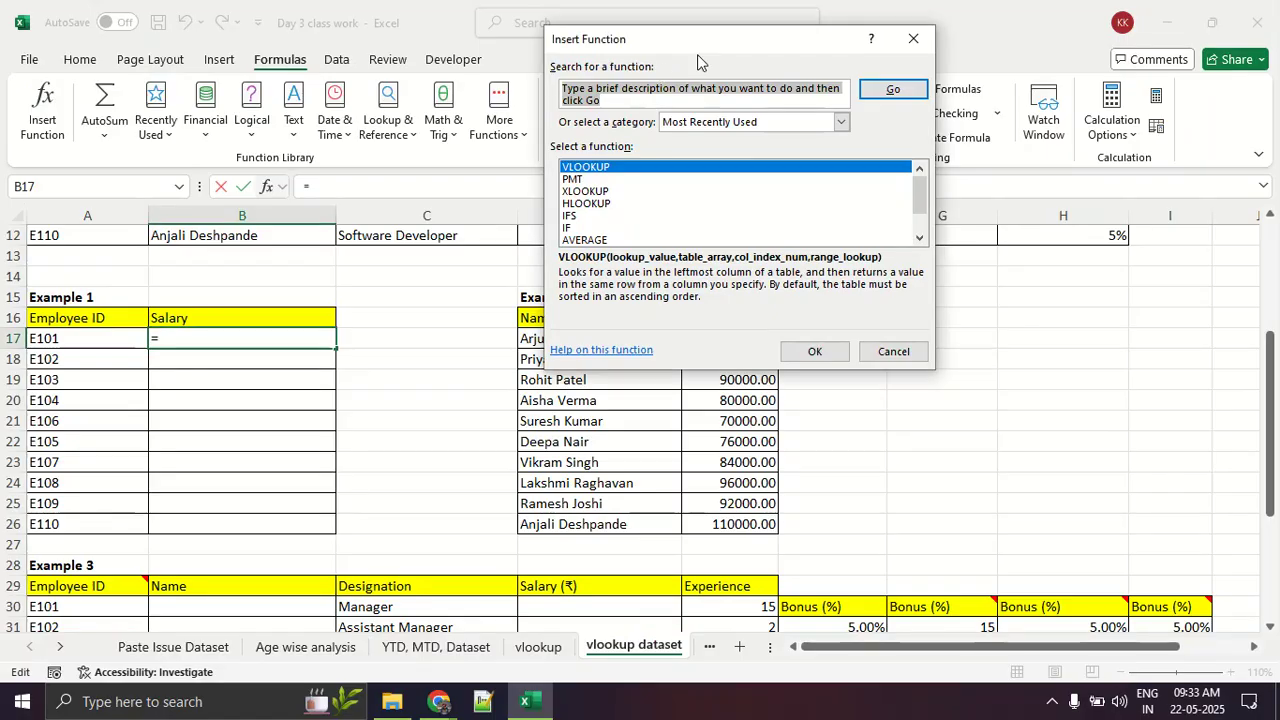
{"action": "left_click_drag", "start_coordinate": [642, 43], "coordinate": [506, 74]}
{"action": "type", "text": "vlo"}
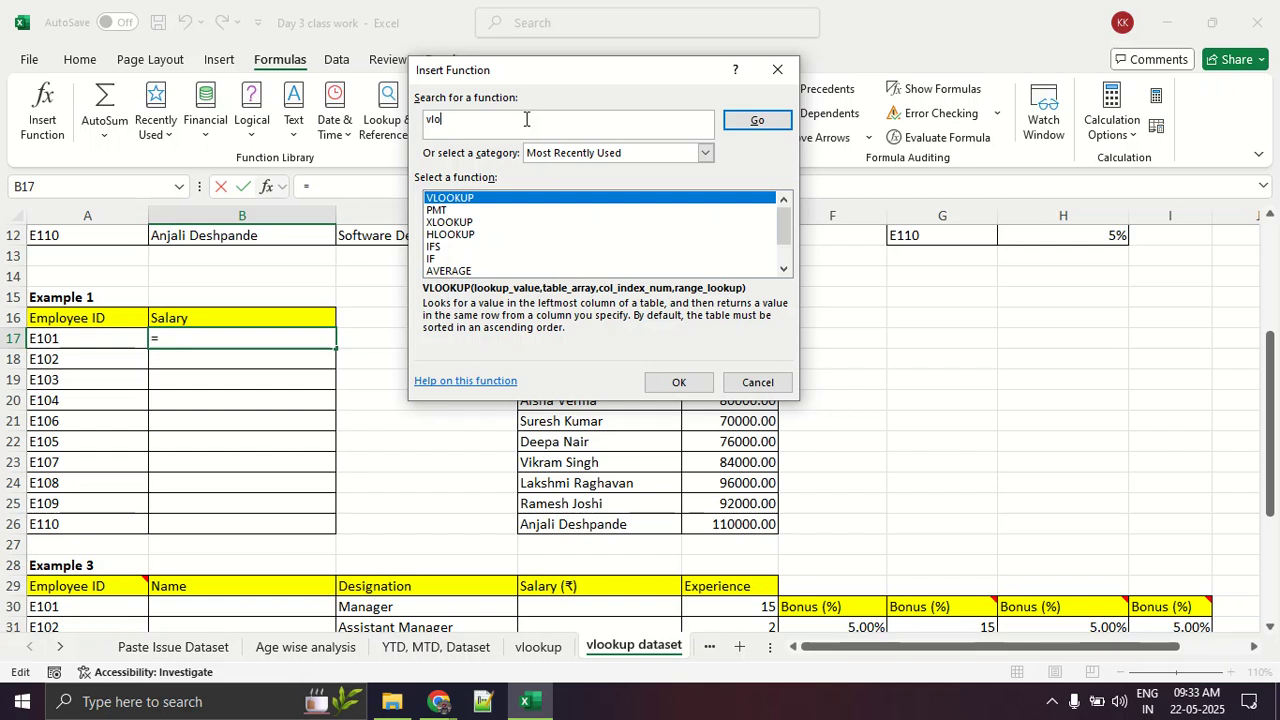
{"action": "type", "text": "okup"}
{"action": "key", "text": "Return"}
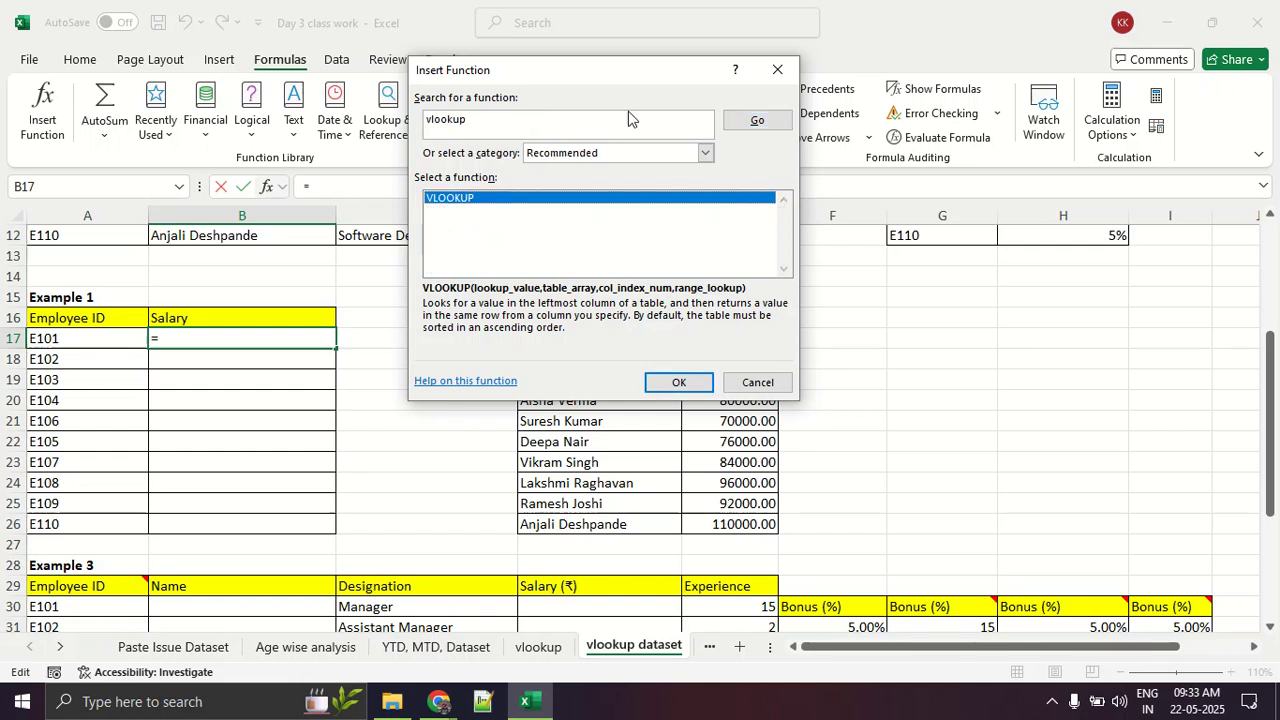
{"action": "left_click", "coordinate": [780, 72]}
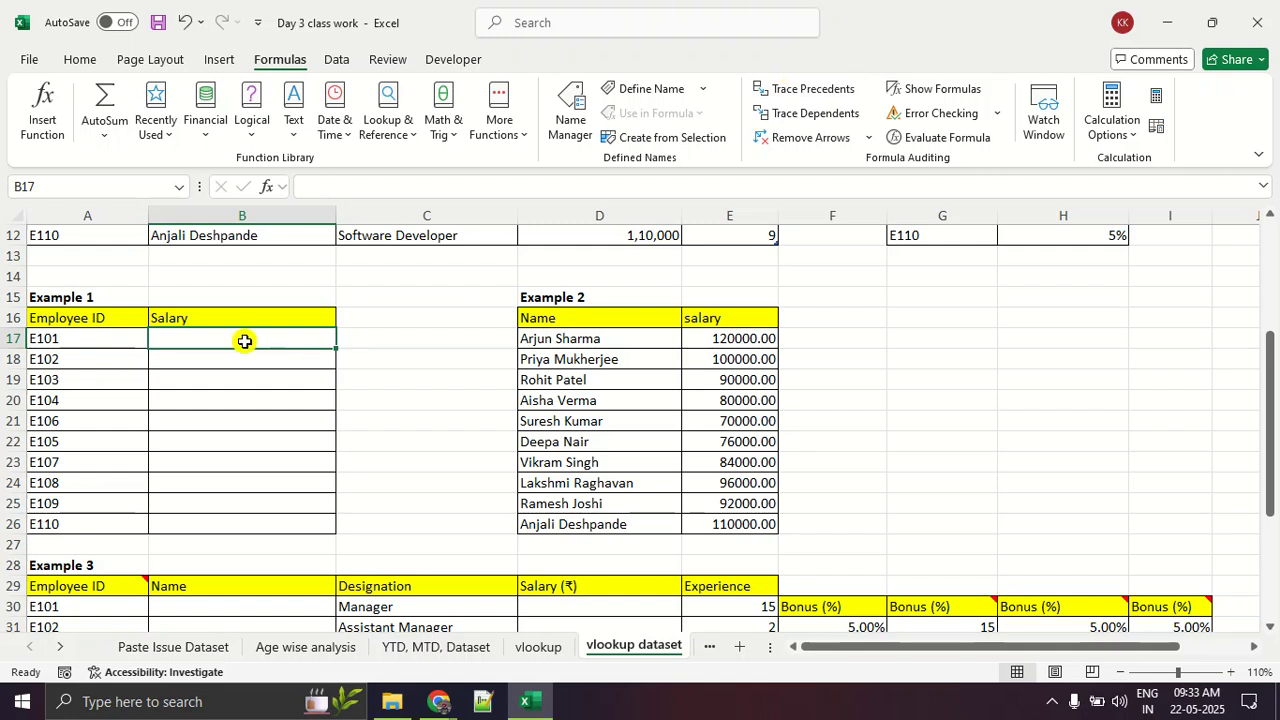
{"action": "type", "text": "="}
{"action": "type", "text": "vlloku"}
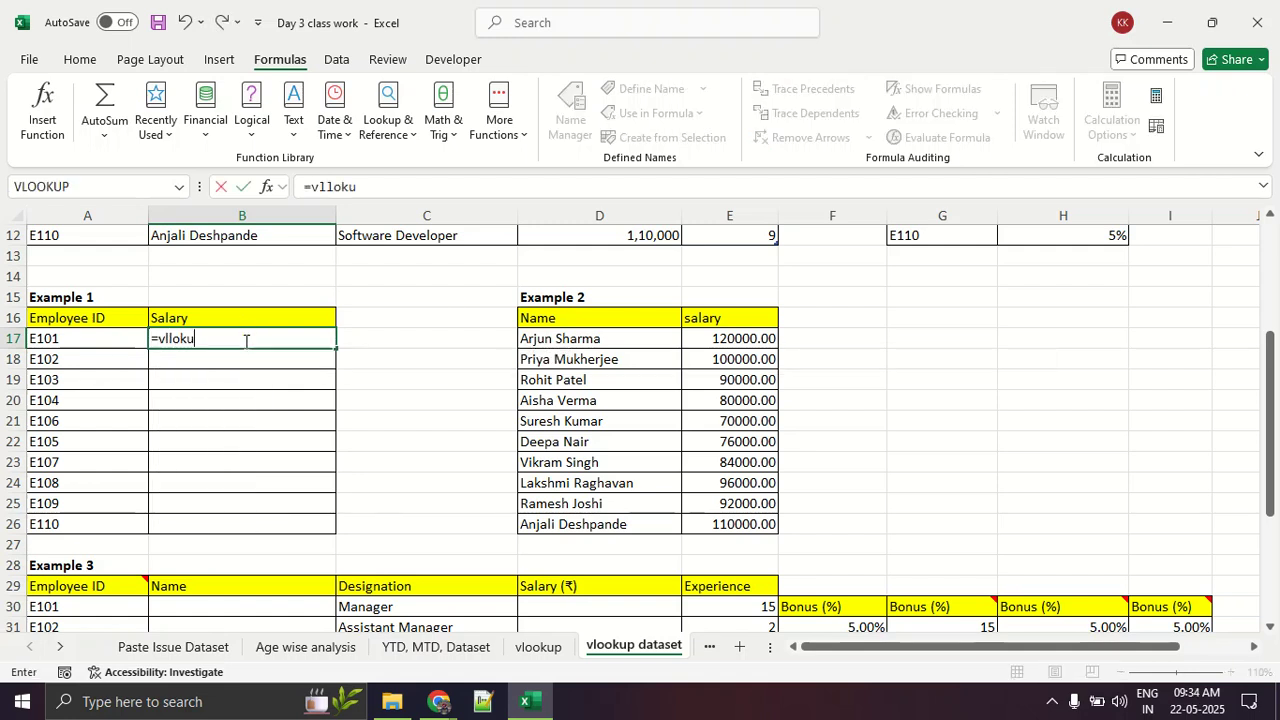
{"action": "key", "text": "BackSpace"}
{"action": "key", "text": "BackSpace"}
{"action": "key", "text": "BackSpace"}
{"action": "key", "text": "BackSpace"}
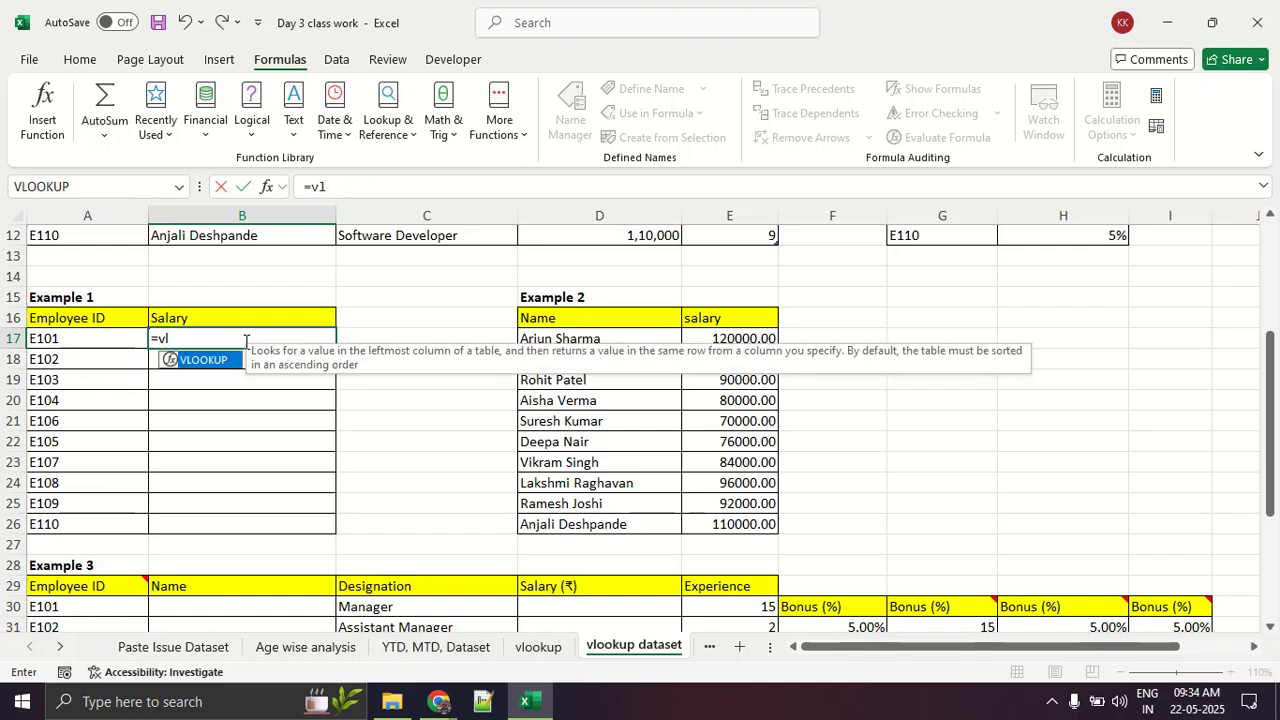
{"action": "key", "text": "Tab"}
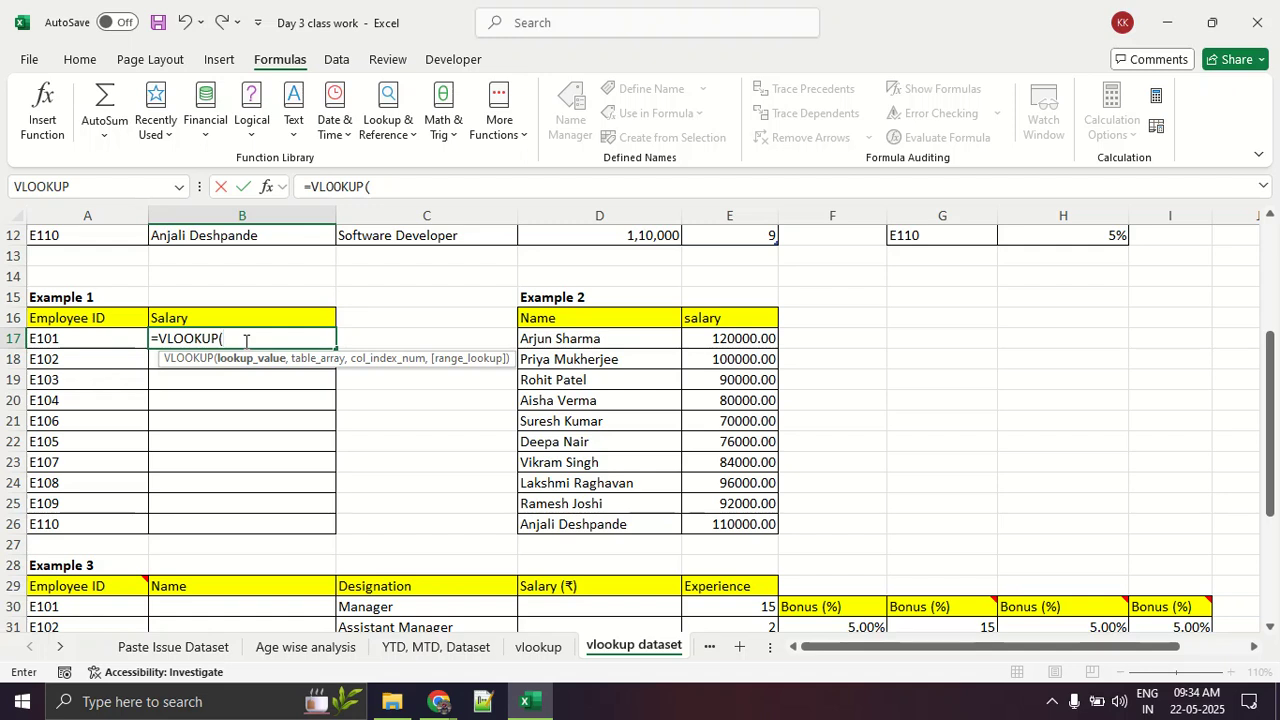
{"action": "key", "text": "BackSpace"}
{"action": "key", "text": "BackSpace"}
{"action": "key", "text": "BackSpace"}
{"action": "key", "text": "BackSpace"}
{"action": "key", "text": "BackSpace"}
{"action": "key", "text": "BackSpace"}
{"action": "key", "text": "BackSpace"}
{"action": "key", "text": "BackSpace"}
{"action": "key", "text": "BackSpace"}
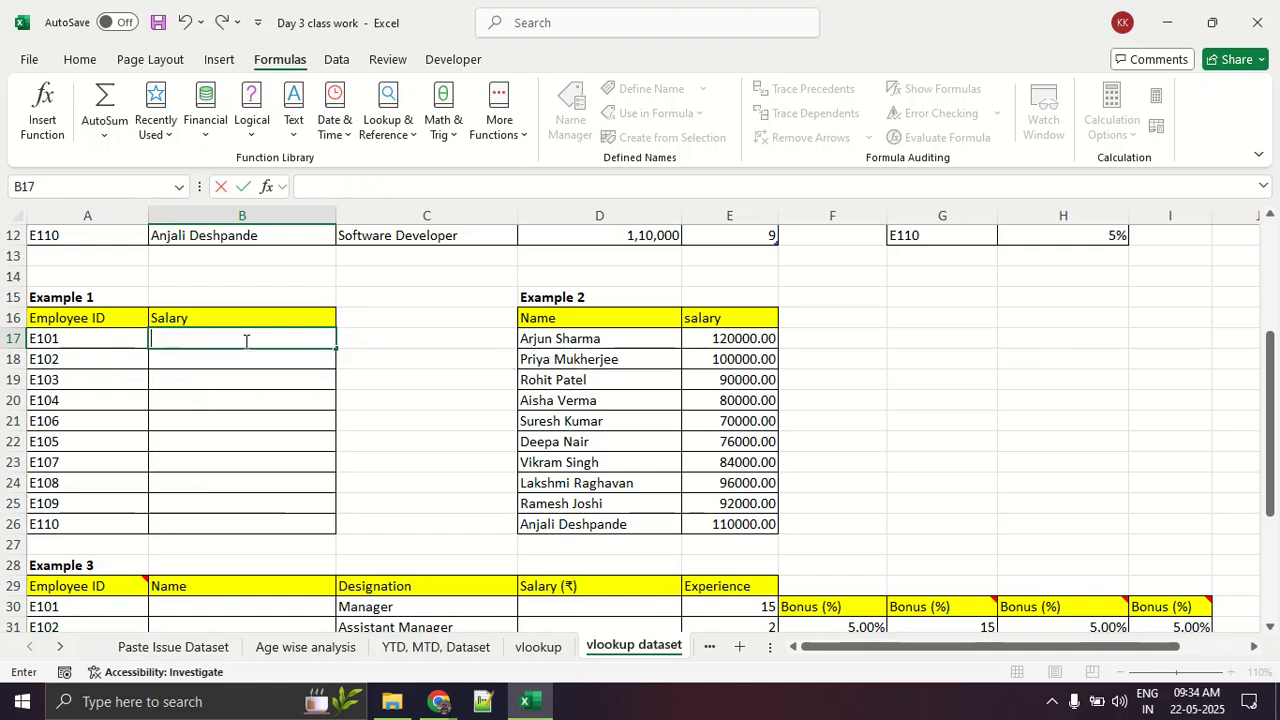
{"action": "key", "text": "Escape"}
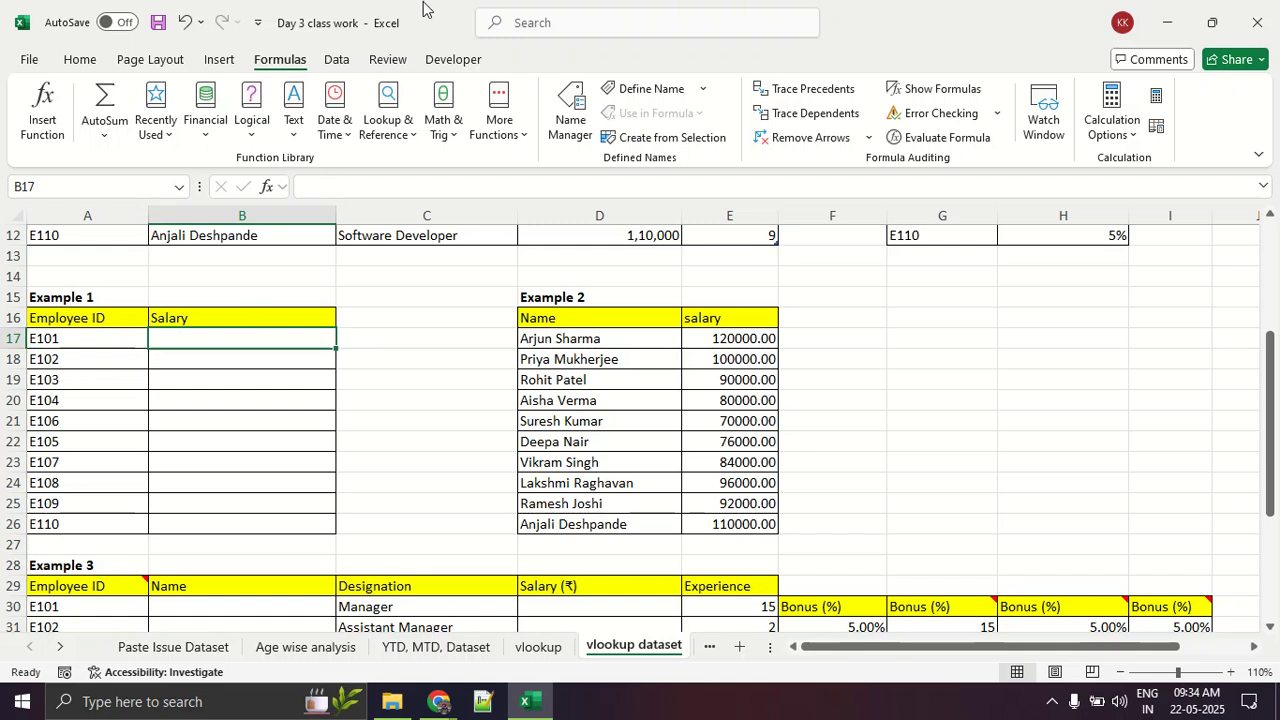
Step: Open the VLOOKUP function arguments for cell B17 to view them, and close them without entering anything
{"action": "left_click", "coordinate": [45, 112]}
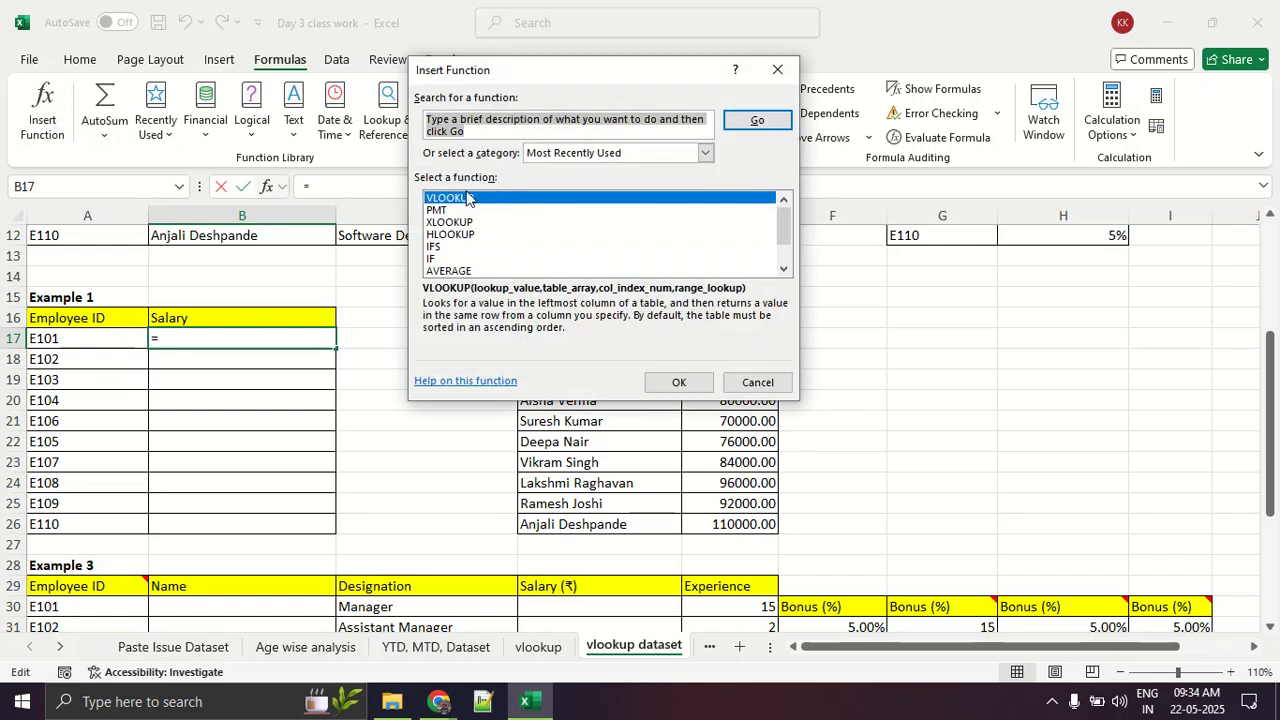
{"action": "left_click", "coordinate": [672, 384]}
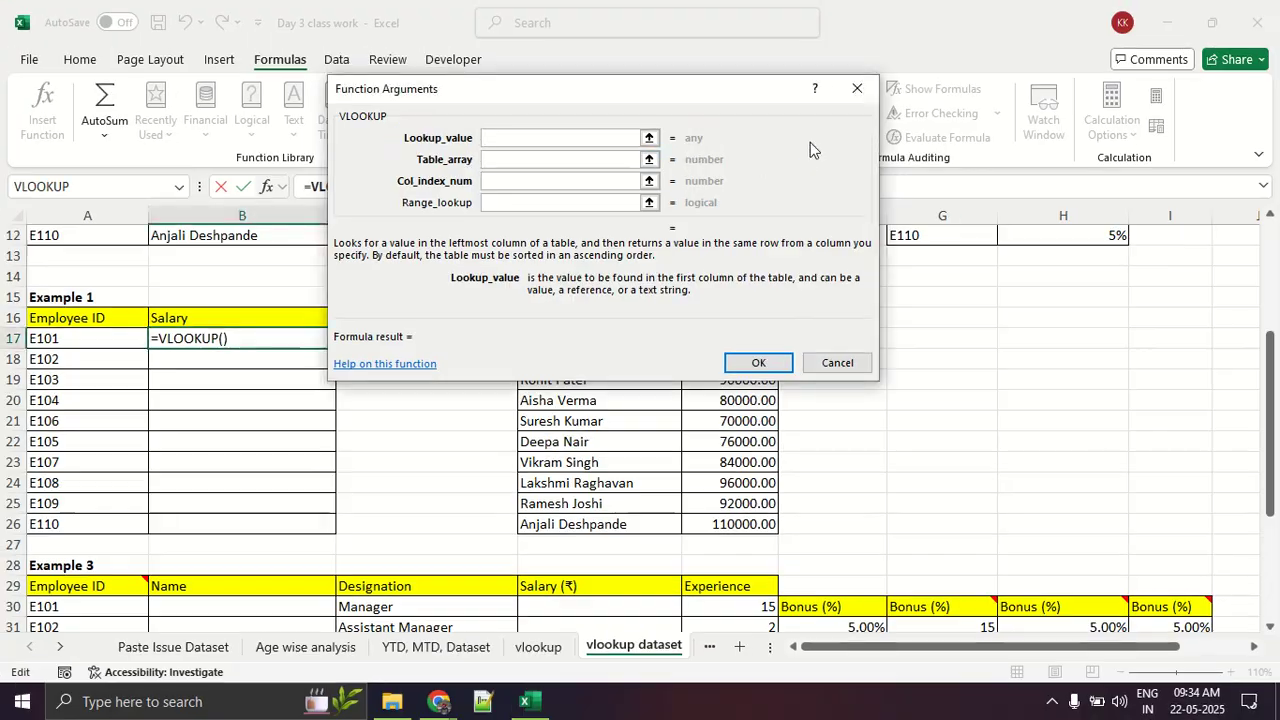
{"action": "left_click", "coordinate": [856, 89]}
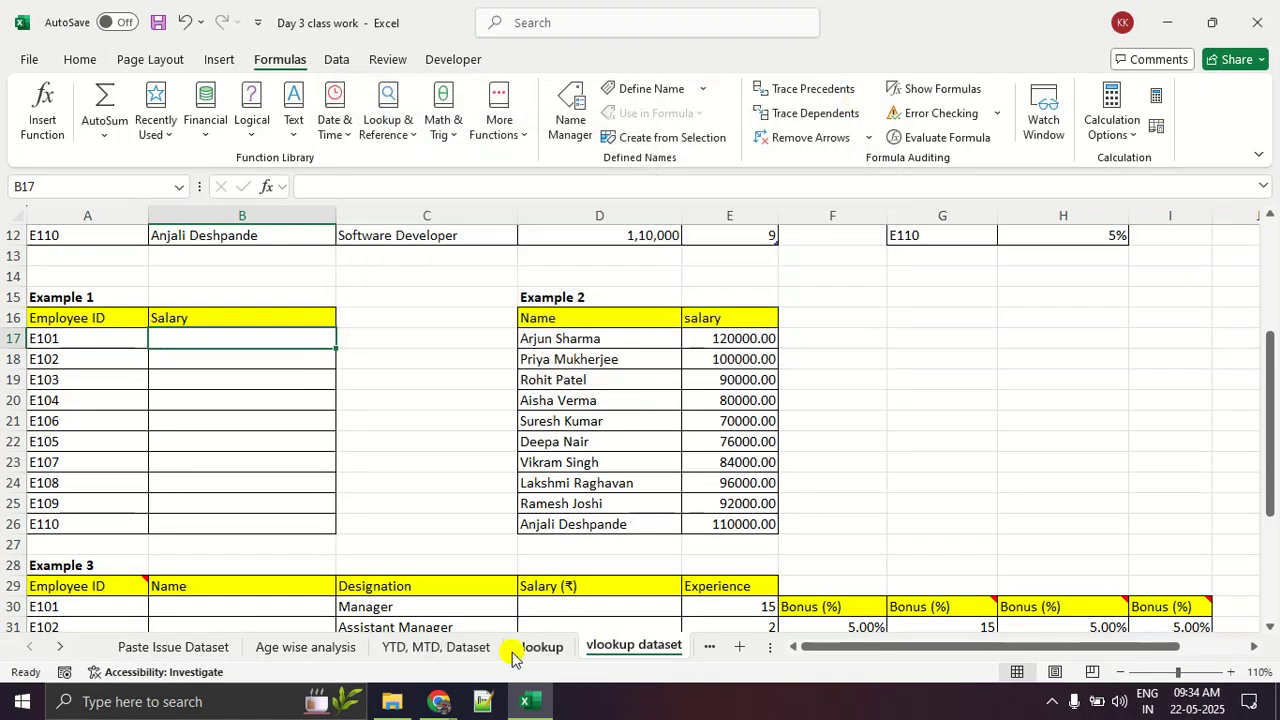
Step: Examine the lookup_value and table_array descriptions on the vlookup sheet, underlining lookup_value and selecting the table_array cells A4 and B4
{"action": "left_click", "coordinate": [520, 648]}
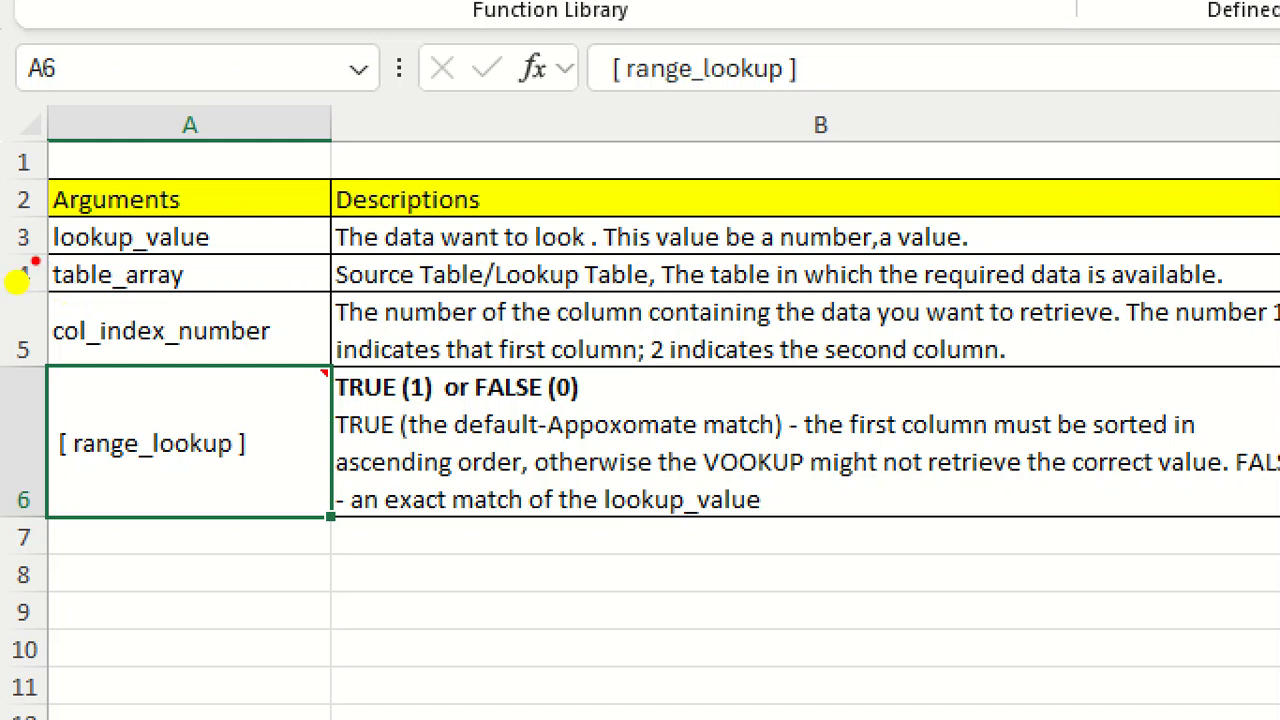
{"action": "left_click_drag", "start_coordinate": [35, 261], "coordinate": [176, 259]}
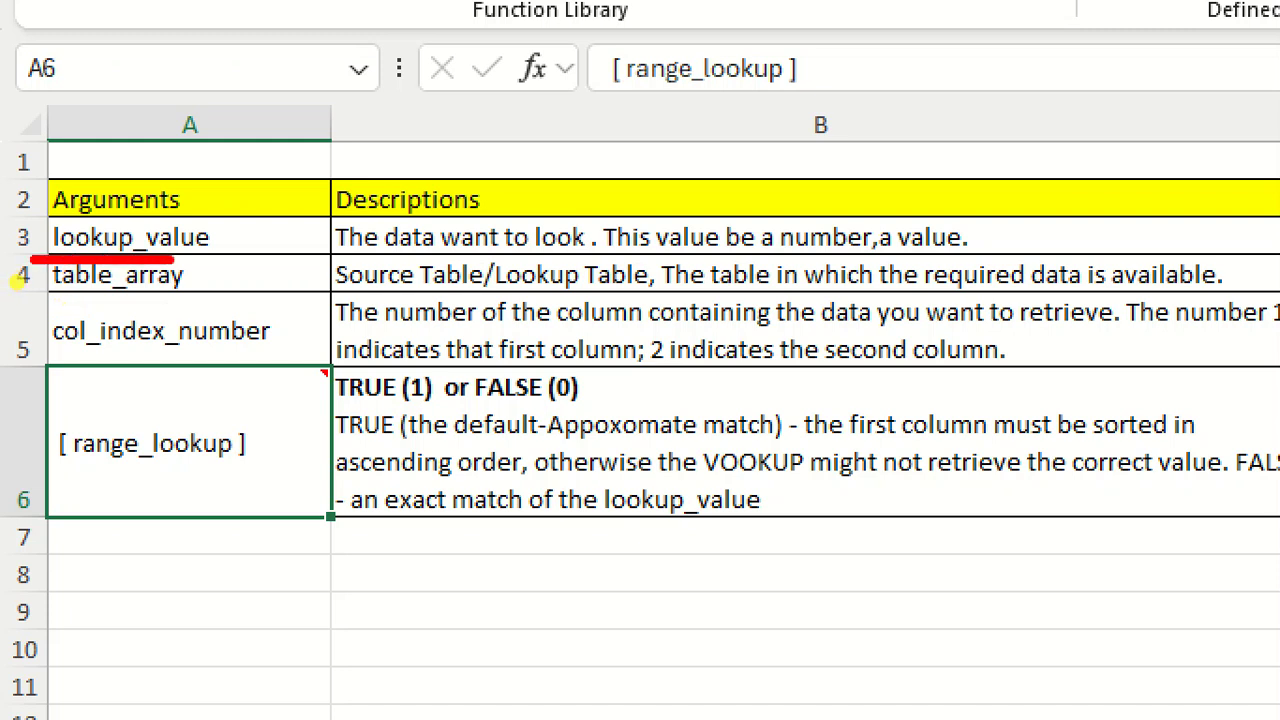
{"action": "left_click_drag", "start_coordinate": [336, 263], "coordinate": [966, 238]}
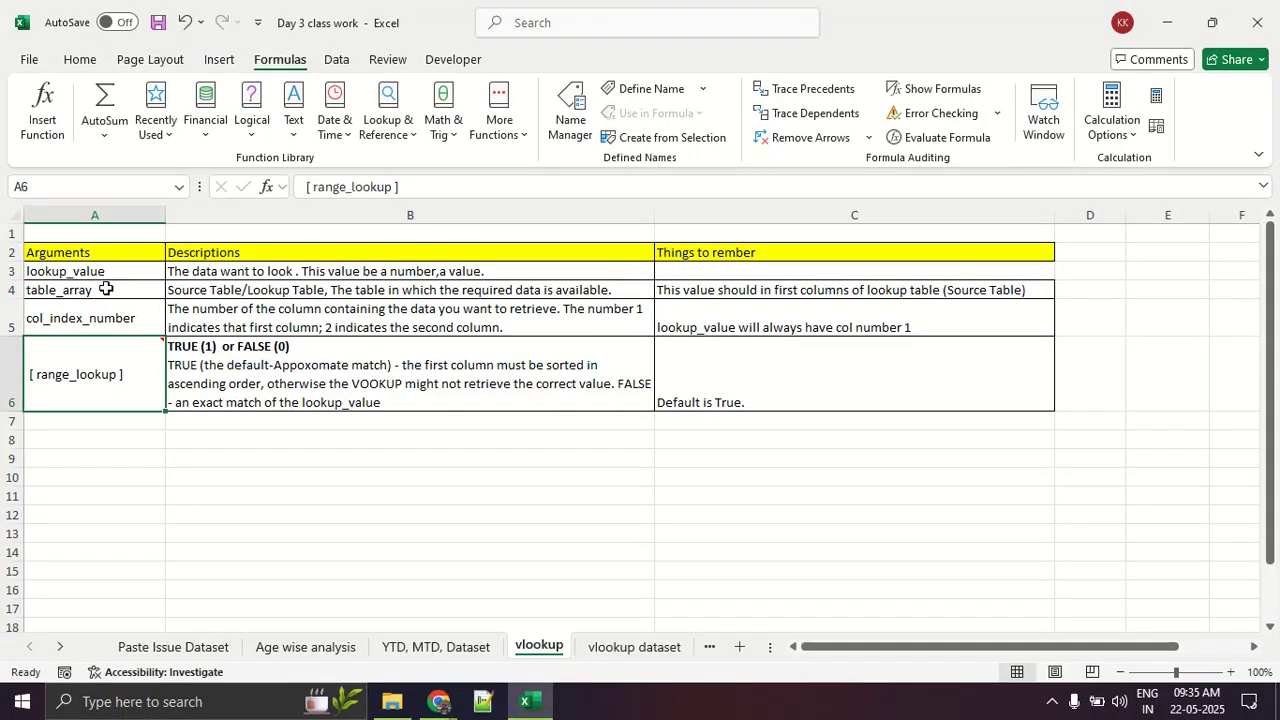
{"action": "left_click", "coordinate": [105, 286]}
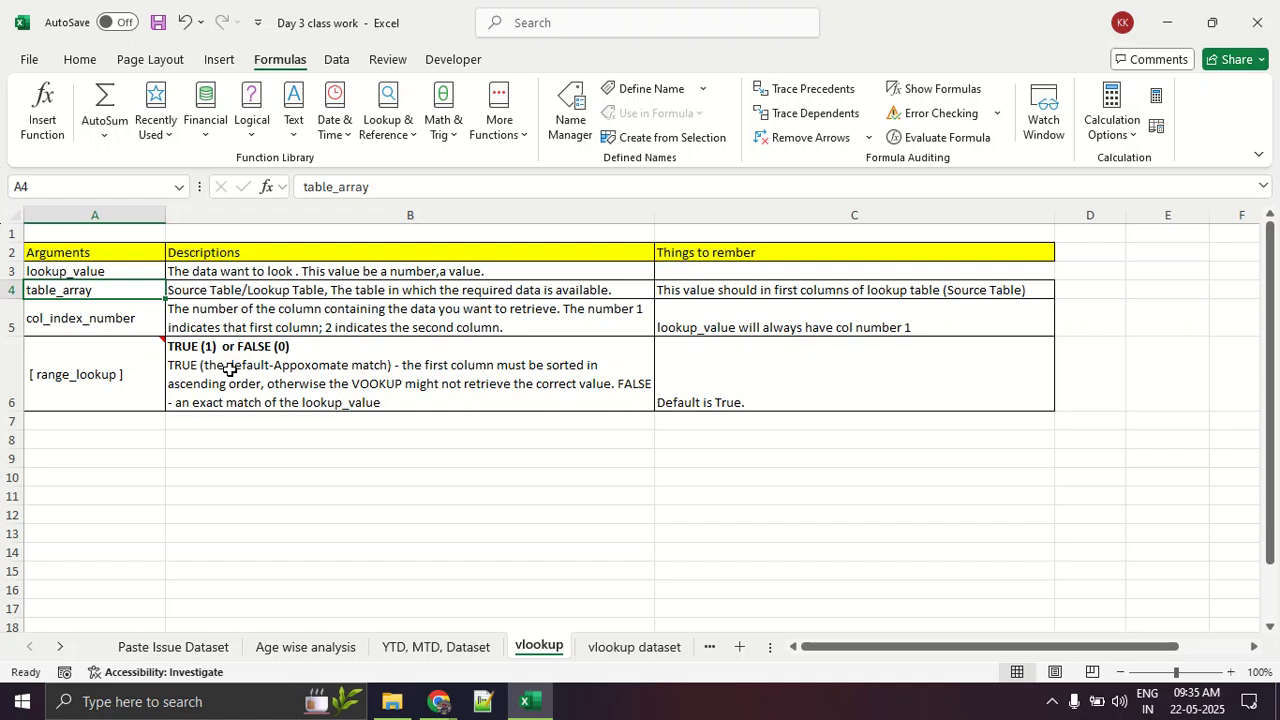
{"action": "left_click", "coordinate": [218, 292]}
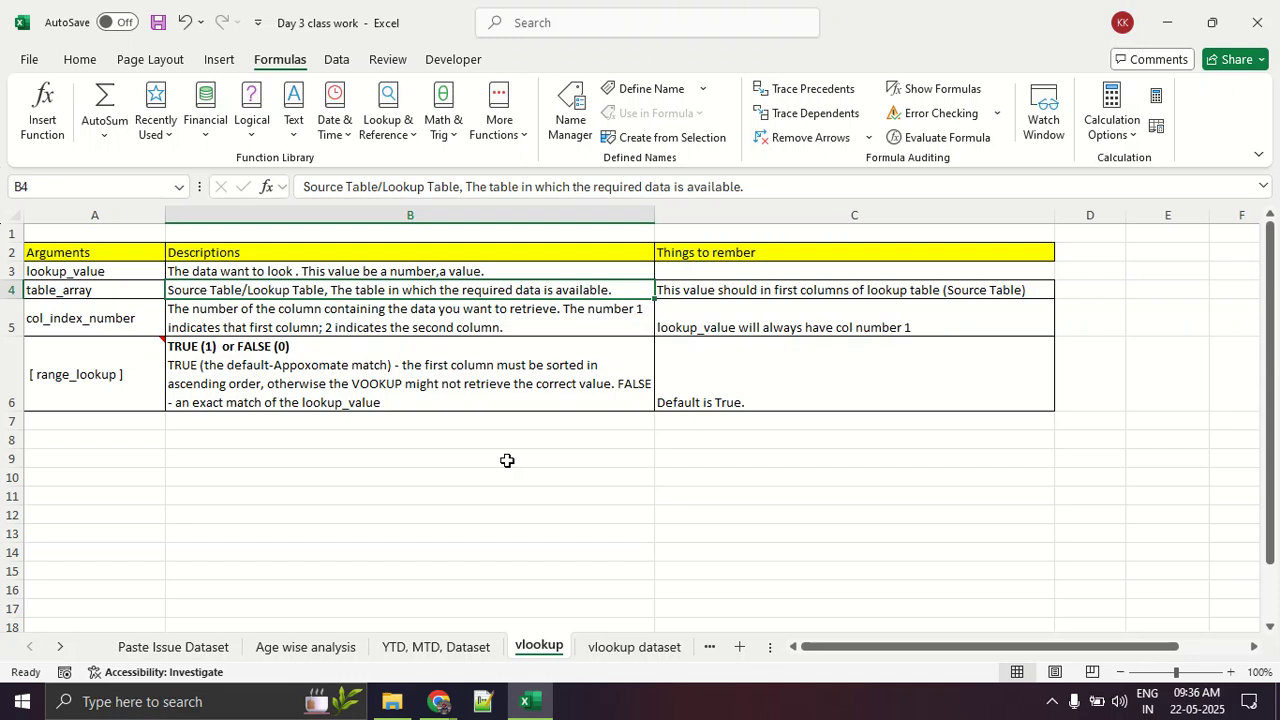
Step: Return to the vlookup dataset sheet, select cell B17, and outline Table 1 in red as the source table
{"action": "left_click", "coordinate": [600, 647]}
{"action": "left_click", "coordinate": [279, 339]}
{"action": "mouse_move", "coordinate": [260, 333]}
{"action": "left_mouse_down"}
{"action": "mouse_move", "coordinate": [186, 322]}
{"action": "mouse_move", "coordinate": [367, 362]}
{"action": "left_mouse_up"}
{"action": "scroll", "coordinate": [235, 320], "scroll_direction": "up", "scroll_amount": 4}
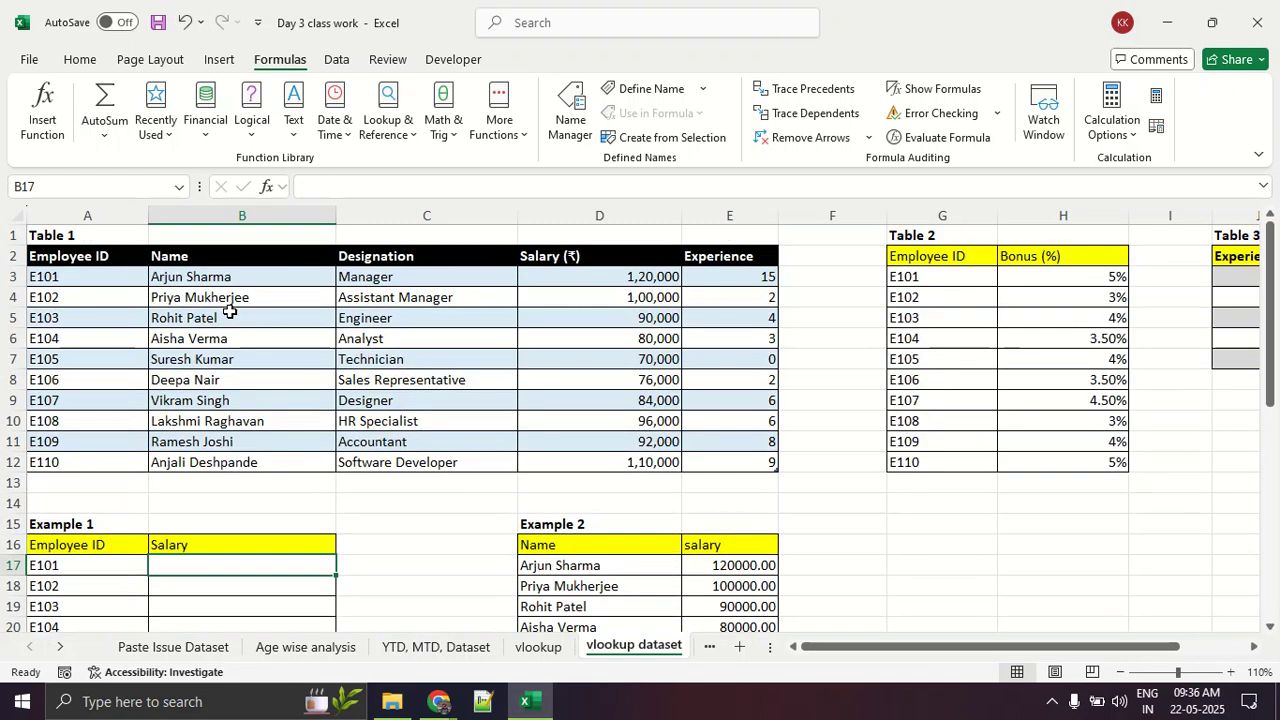
{"action": "mouse_move", "coordinate": [182, 243]}
{"action": "left_mouse_down"}
{"action": "mouse_move", "coordinate": [66, 244]}
{"action": "mouse_move", "coordinate": [16, 344]}
{"action": "mouse_move", "coordinate": [18, 478]}
{"action": "mouse_move", "coordinate": [664, 455]}
{"action": "mouse_move", "coordinate": [786, 236]}
{"action": "mouse_move", "coordinate": [4, 232]}
{"action": "left_mouse_up"}
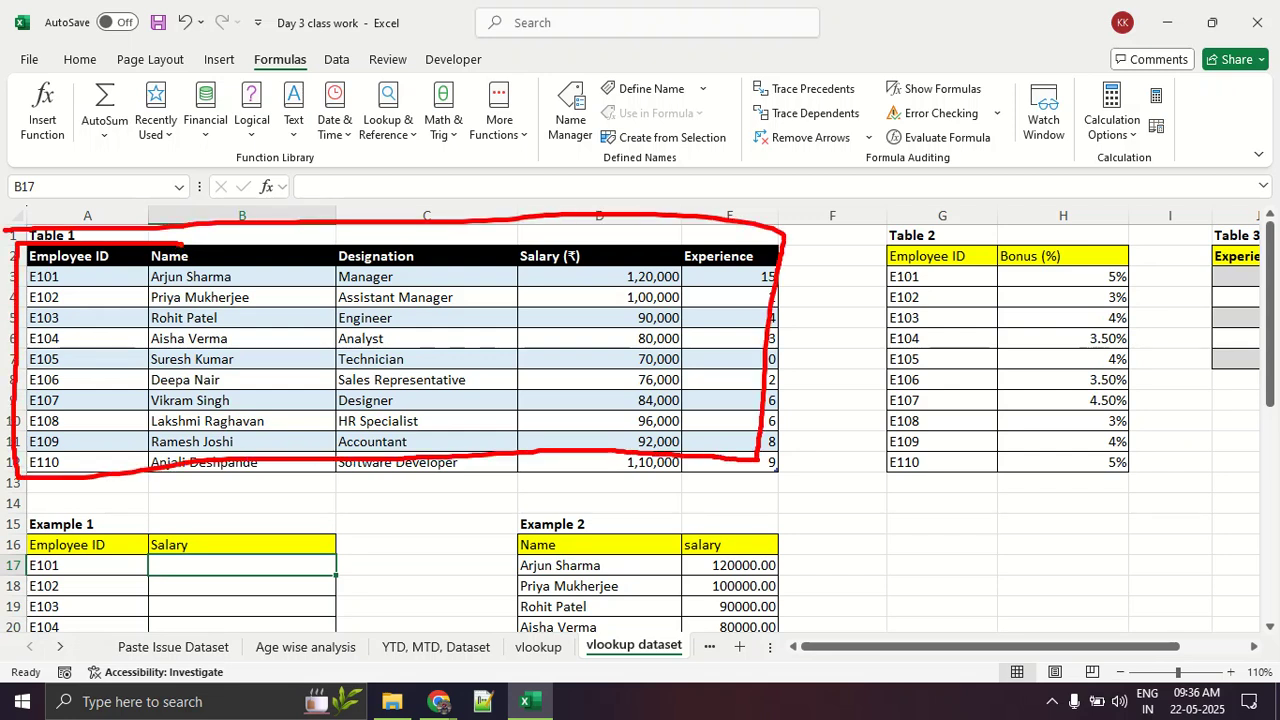
Step: Mark the Salary column and Employee ID column of Table 1 and the Example 1 IDs in red, and clear the marks
{"action": "mouse_move", "coordinate": [556, 228]}
{"action": "left_mouse_down"}
{"action": "mouse_move", "coordinate": [578, 242]}
{"action": "mouse_move", "coordinate": [632, 182]}
{"action": "left_mouse_up"}
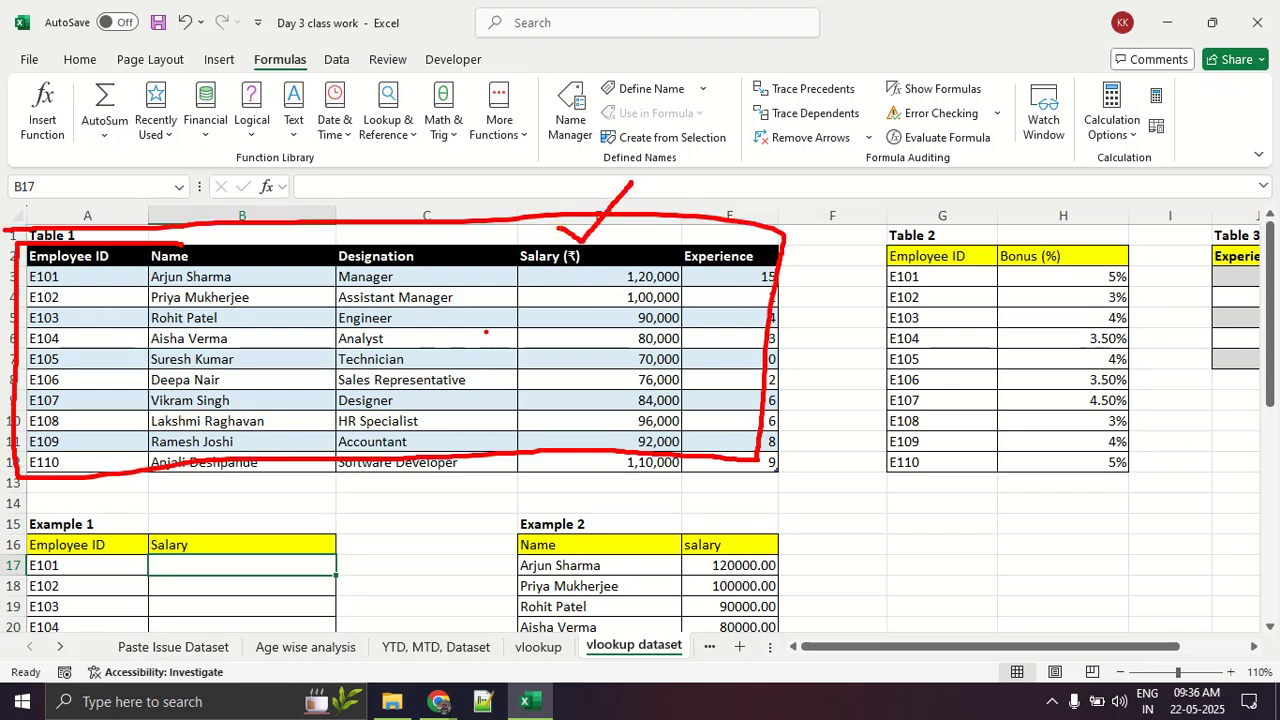
{"action": "mouse_move", "coordinate": [296, 212]}
{"action": "left_mouse_down"}
{"action": "mouse_move", "coordinate": [334, 152]}
{"action": "mouse_move", "coordinate": [352, 156]}
{"action": "left_mouse_up"}
{"action": "mouse_move", "coordinate": [124, 534]}
{"action": "left_mouse_down"}
{"action": "mouse_move", "coordinate": [48, 572]}
{"action": "mouse_move", "coordinate": [100, 522]}
{"action": "left_mouse_up"}
{"action": "mouse_move", "coordinate": [84, 277]}
{"action": "left_mouse_down"}
{"action": "mouse_move", "coordinate": [4, 325]}
{"action": "mouse_move", "coordinate": [63, 296]}
{"action": "left_mouse_up"}
{"action": "key", "text": "Escape"}
Step: Clear the salary formulas in cells E17:E27 under Example 2
{"action": "scroll", "coordinate": [660, 368], "scroll_direction": "down", "scroll_amount": 3}
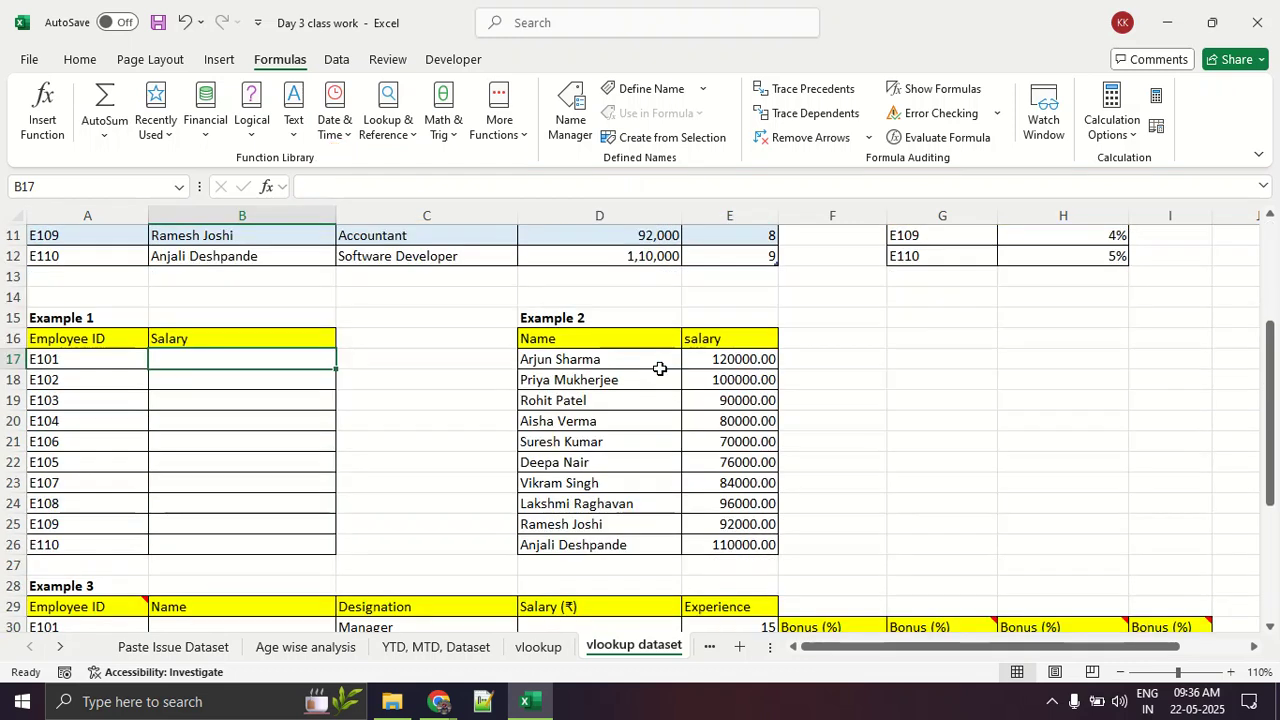
{"action": "left_click_drag", "start_coordinate": [745, 358], "coordinate": [761, 566]}
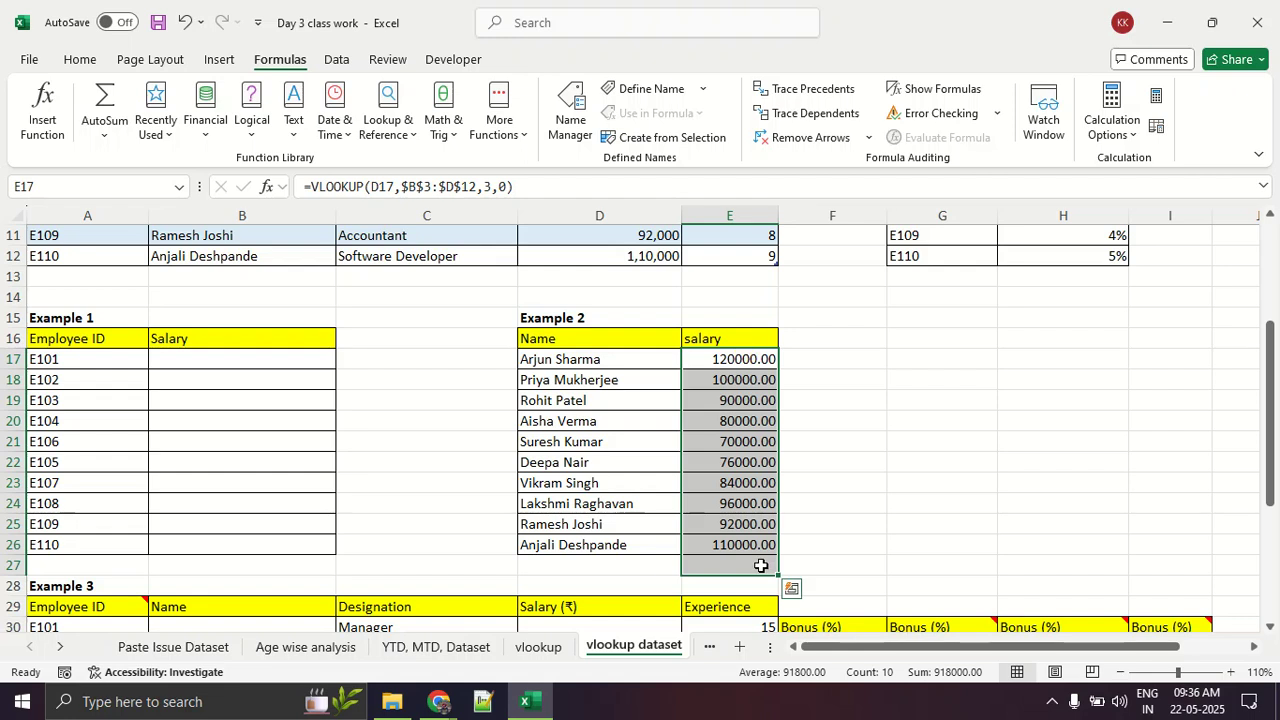
{"action": "key", "text": "Delete"}
Step: Compare the Example 2 names and empty salary cells with the Name column of Table 1 by selecting each range
{"action": "left_click_drag", "start_coordinate": [575, 396], "coordinate": [574, 521]}
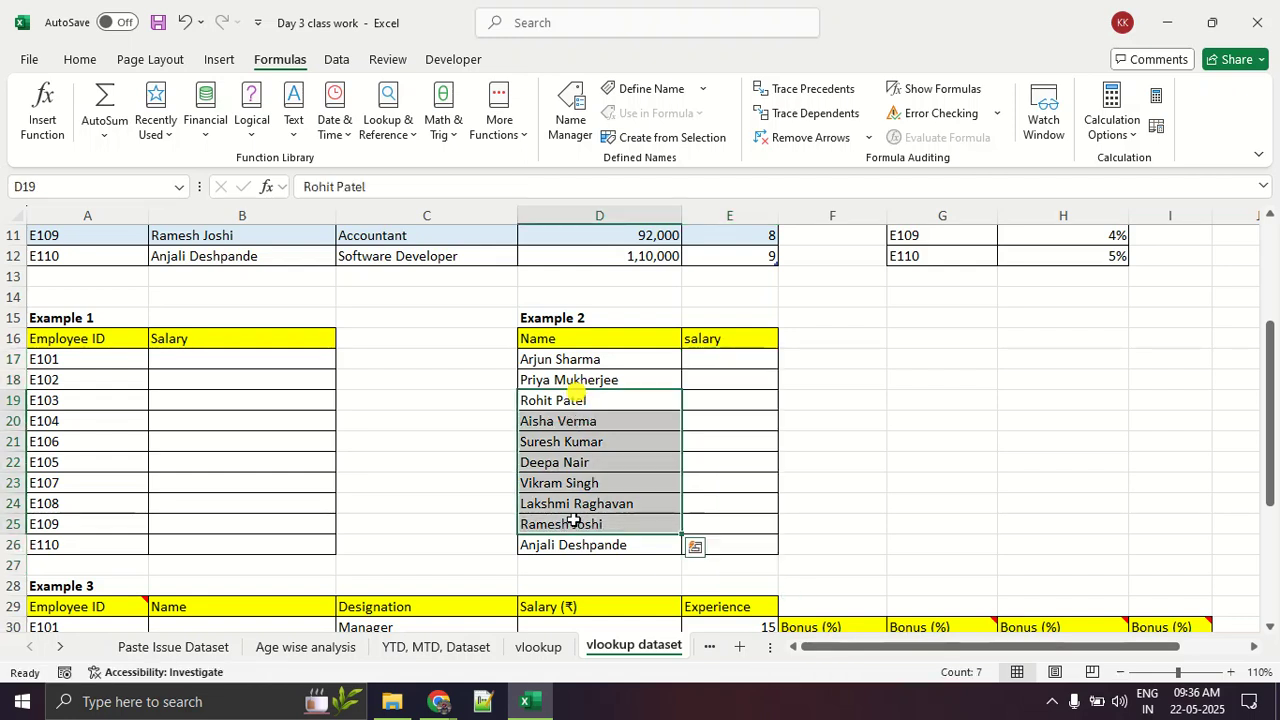
{"action": "left_click_drag", "start_coordinate": [709, 367], "coordinate": [713, 482]}
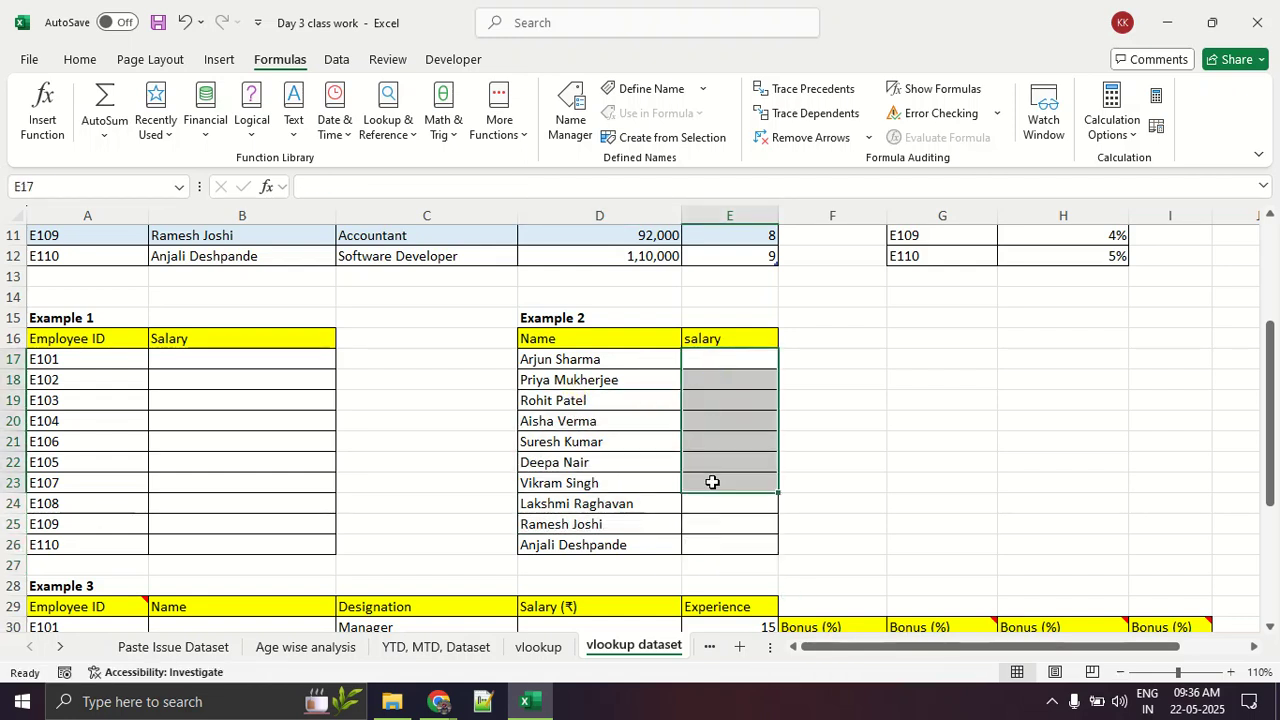
{"action": "scroll", "coordinate": [711, 481], "scroll_direction": "up", "scroll_amount": 3}
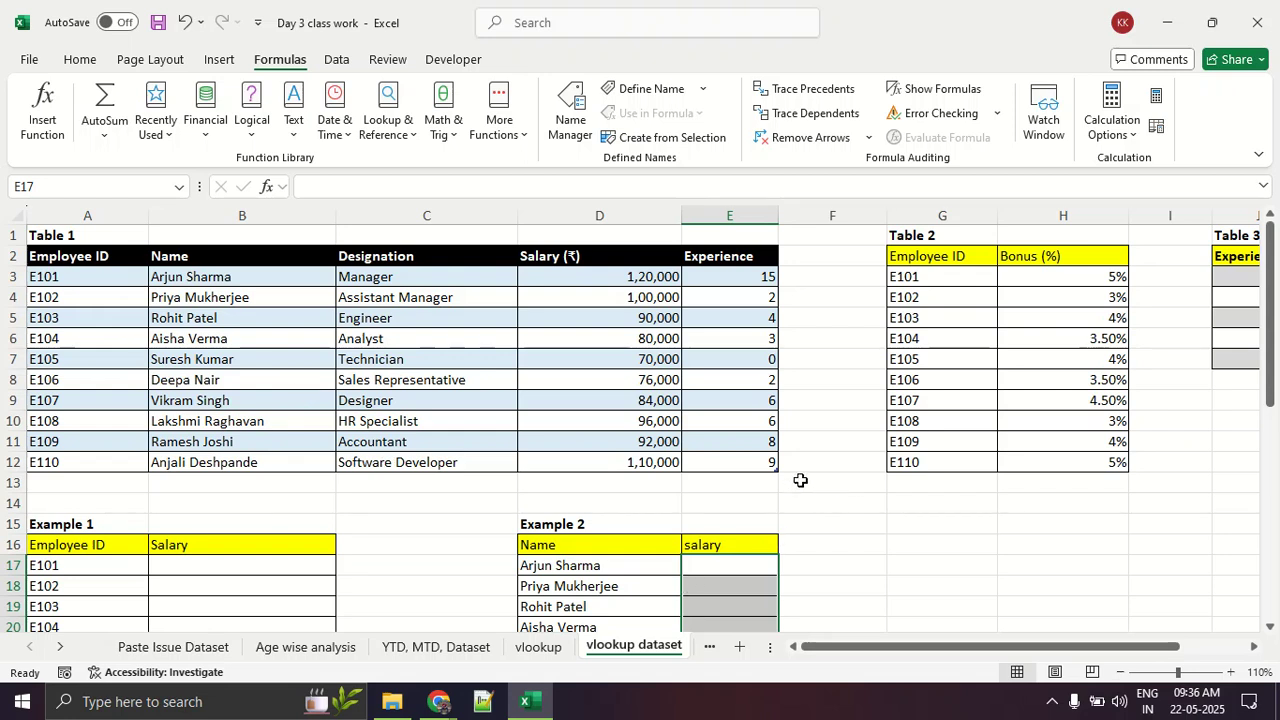
{"action": "scroll", "coordinate": [816, 465], "scroll_direction": "down", "scroll_amount": 3}
{"action": "scroll", "coordinate": [817, 465], "scroll_direction": "up", "scroll_amount": 3}
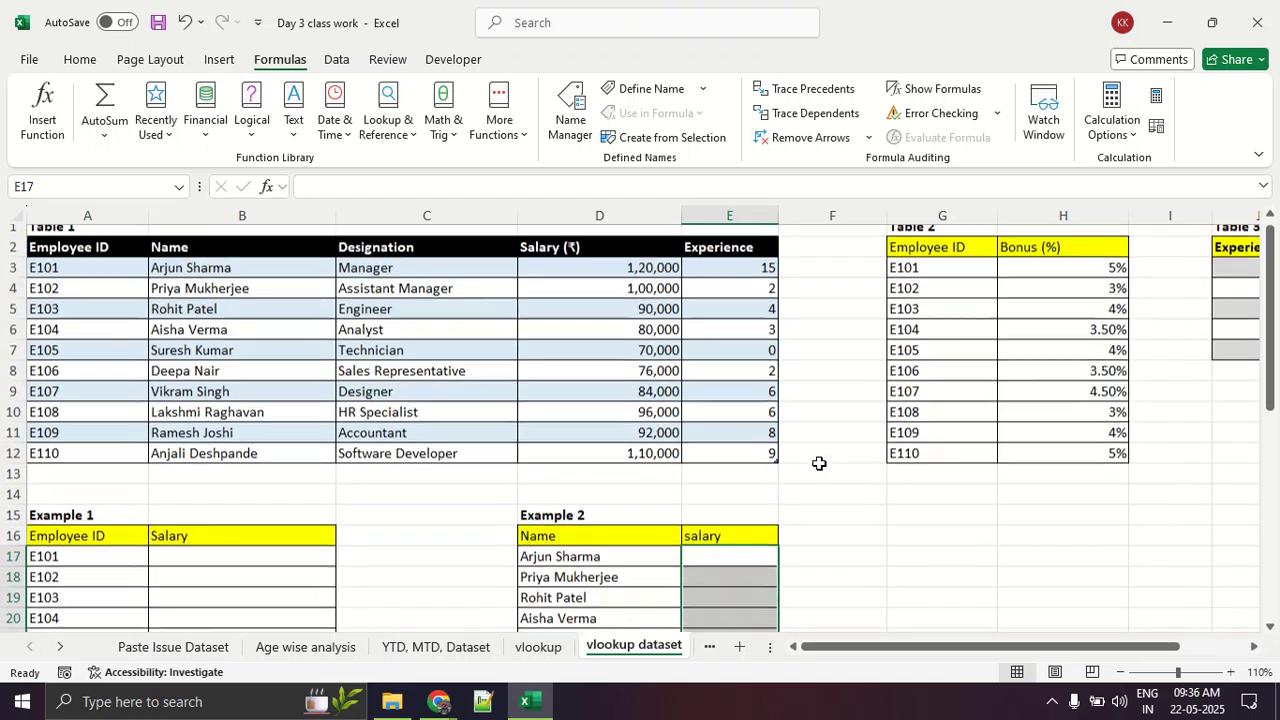
{"action": "scroll", "coordinate": [818, 464], "scroll_direction": "down", "scroll_amount": 2}
{"action": "scroll", "coordinate": [819, 463], "scroll_direction": "up", "scroll_amount": 1}
{"action": "scroll", "coordinate": [819, 463], "scroll_direction": "up", "scroll_amount": 1}
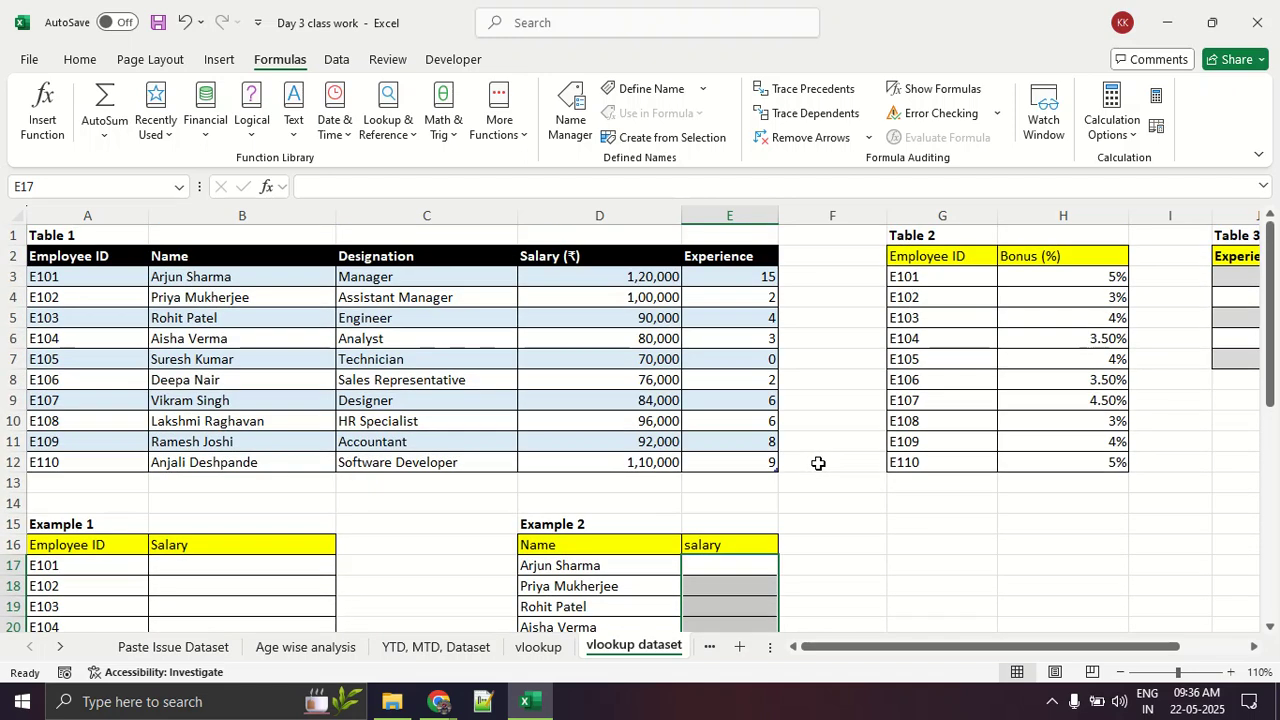
{"action": "scroll", "coordinate": [818, 463], "scroll_direction": "down", "scroll_amount": 2}
{"action": "left_click_drag", "start_coordinate": [580, 463], "coordinate": [606, 636]}
{"action": "scroll", "coordinate": [321, 423], "scroll_direction": "up", "scroll_amount": 2}
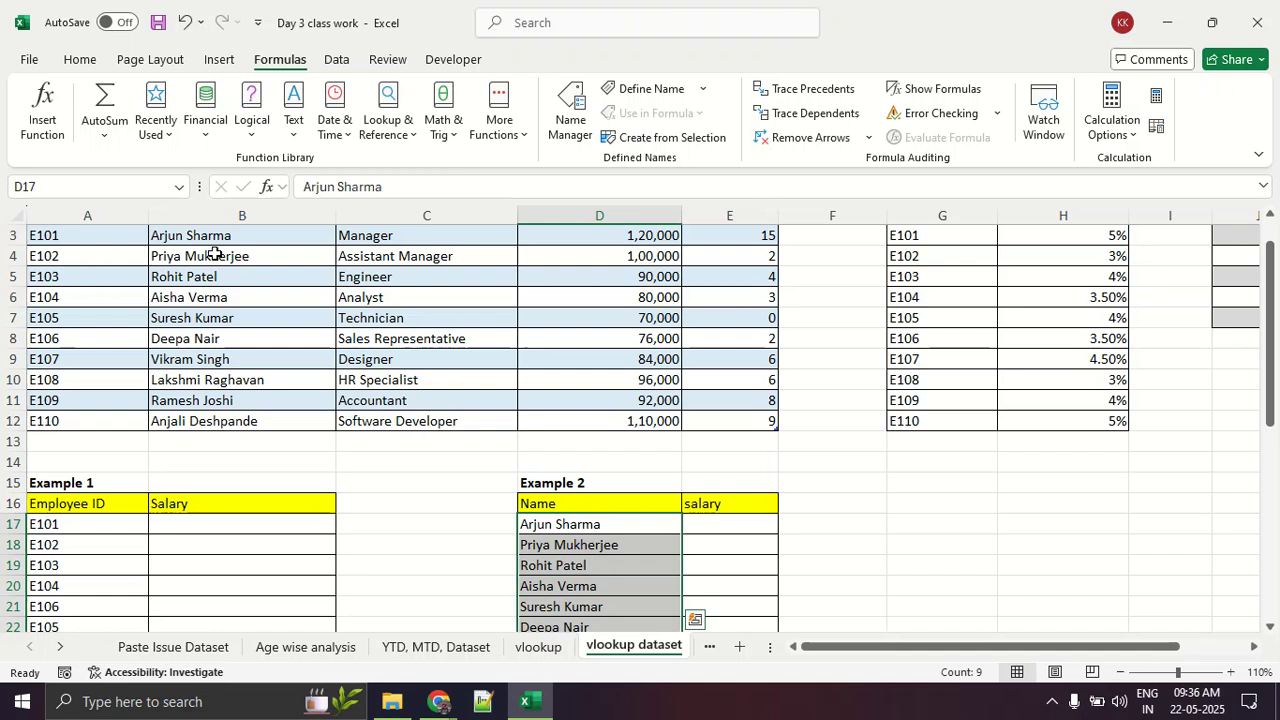
{"action": "left_click_drag", "start_coordinate": [214, 254], "coordinate": [214, 375]}
{"action": "scroll", "coordinate": [221, 378], "scroll_direction": "up", "scroll_amount": 1}
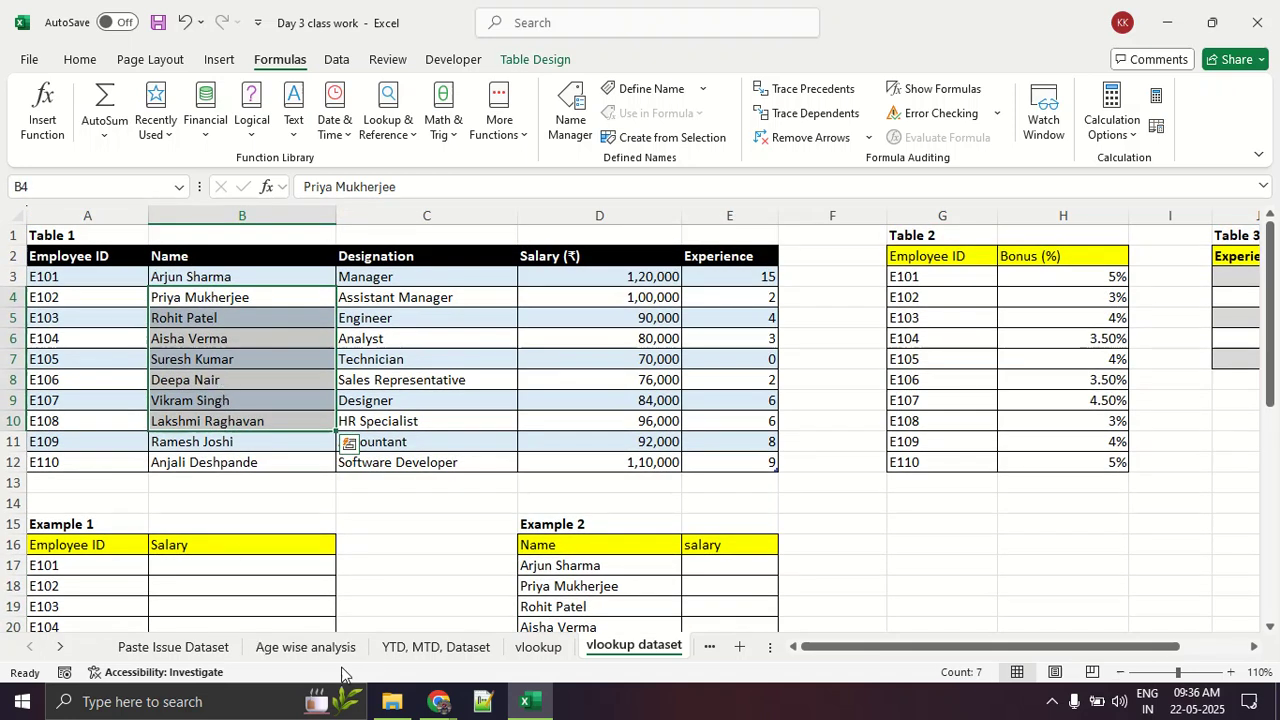
Step: Examine the col_index_number argument on the vlookup sheet, and return to Table 1 on the vlookup dataset sheet
{"action": "left_click", "coordinate": [538, 647]}
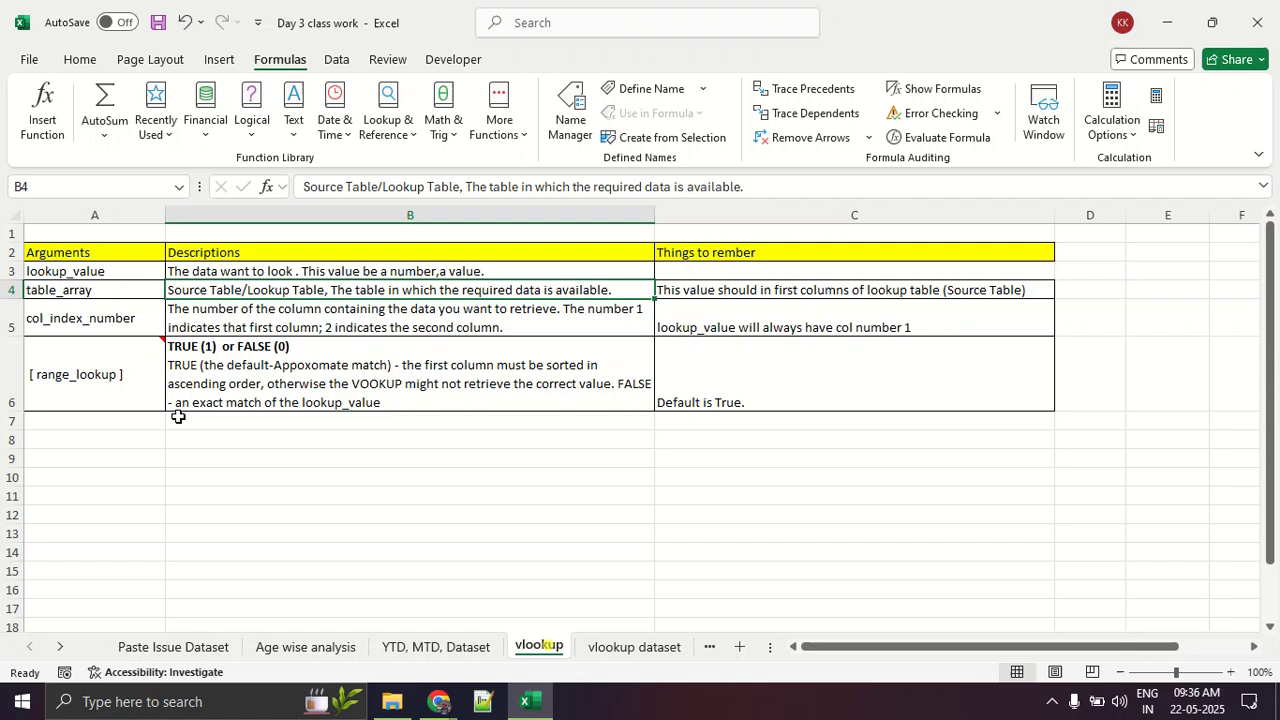
{"action": "left_click", "coordinate": [95, 319]}
{"action": "mouse_move", "coordinate": [124, 346]}
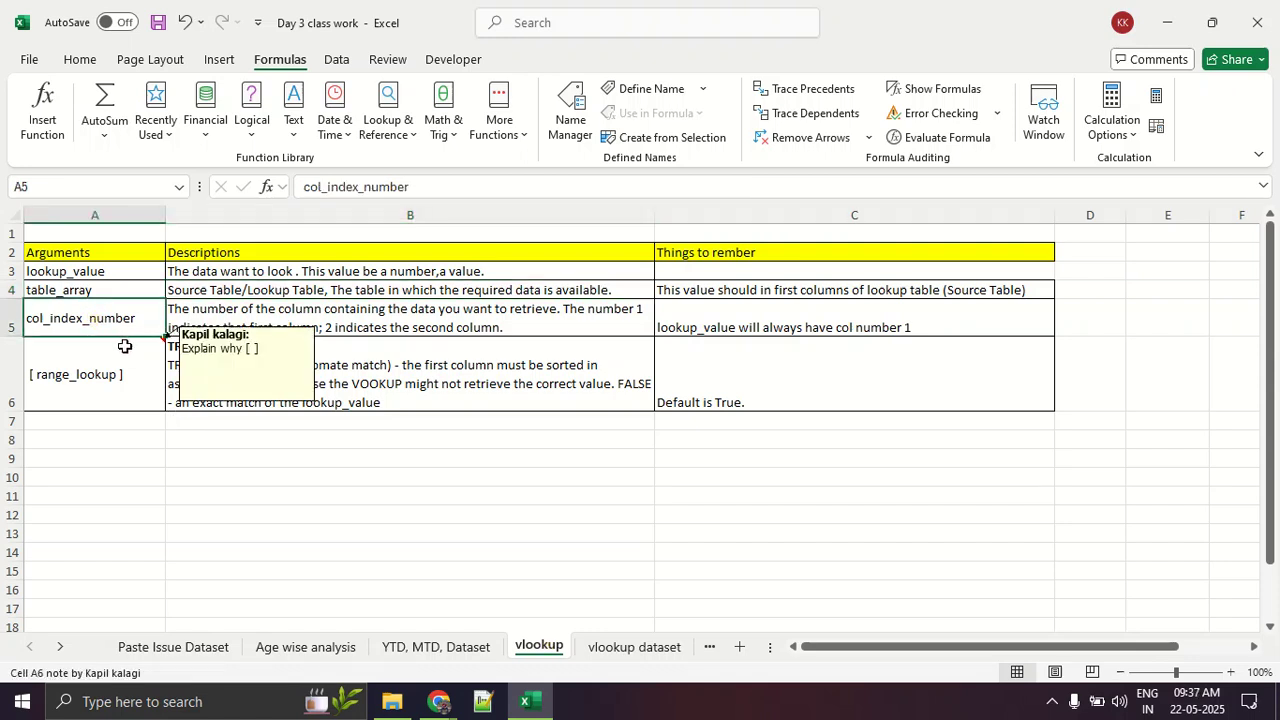
{"action": "left_click", "coordinate": [592, 647]}
{"action": "left_click", "coordinate": [268, 355]}
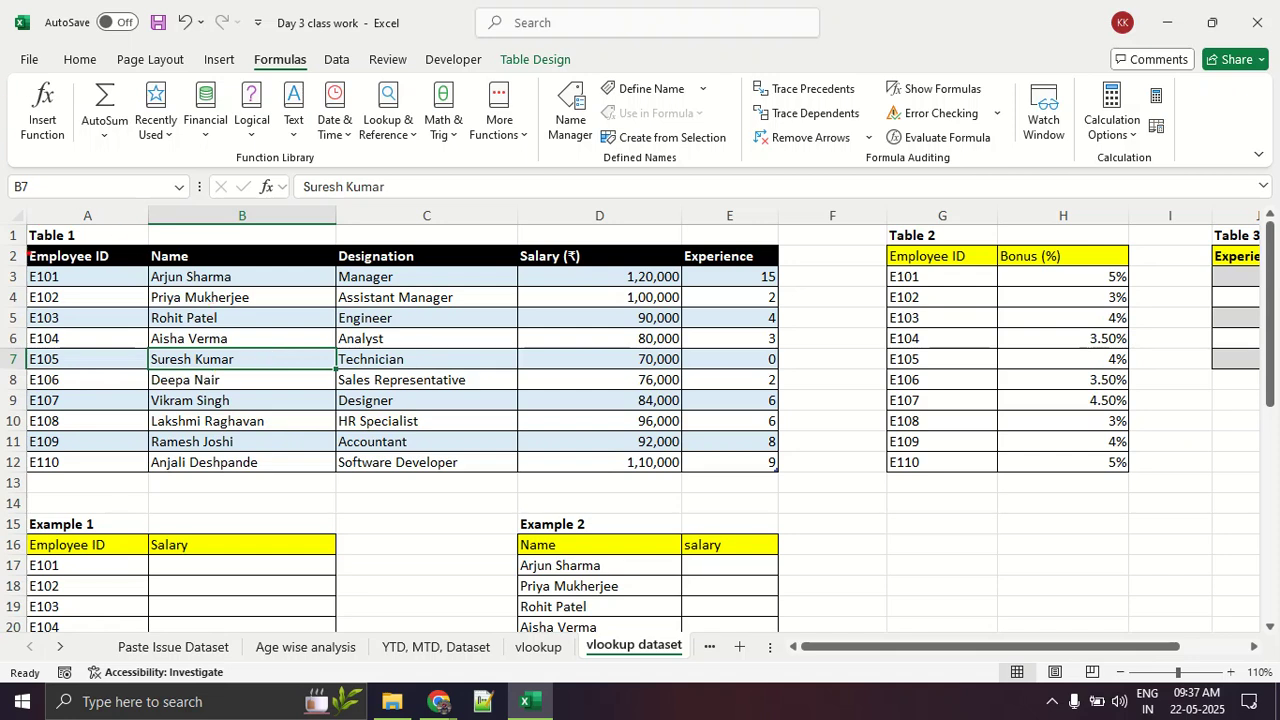
Step: Number Table 1's columns 1 to 5 in red starting from Employee ID, highlight Salary as column 4, and clear the marks
{"action": "mouse_move", "coordinate": [16, 268]}
{"action": "left_mouse_down"}
{"action": "mouse_move", "coordinate": [118, 250]}
{"action": "mouse_move", "coordinate": [104, 271]}
{"action": "left_mouse_up"}
{"action": "left_click_drag", "start_coordinate": [86, 343], "coordinate": [117, 358]}
{"action": "left_click_drag", "start_coordinate": [193, 340], "coordinate": [275, 393]}
{"action": "mouse_move", "coordinate": [388, 348]}
{"action": "left_mouse_down"}
{"action": "mouse_move", "coordinate": [415, 375]}
{"action": "mouse_move", "coordinate": [400, 400]}
{"action": "left_mouse_up"}
{"action": "left_click_drag", "start_coordinate": [566, 340], "coordinate": [592, 401]}
{"action": "mouse_move", "coordinate": [765, 340]}
{"action": "left_mouse_down"}
{"action": "mouse_move", "coordinate": [735, 404]}
{"action": "mouse_move", "coordinate": [797, 341]}
{"action": "left_mouse_up"}
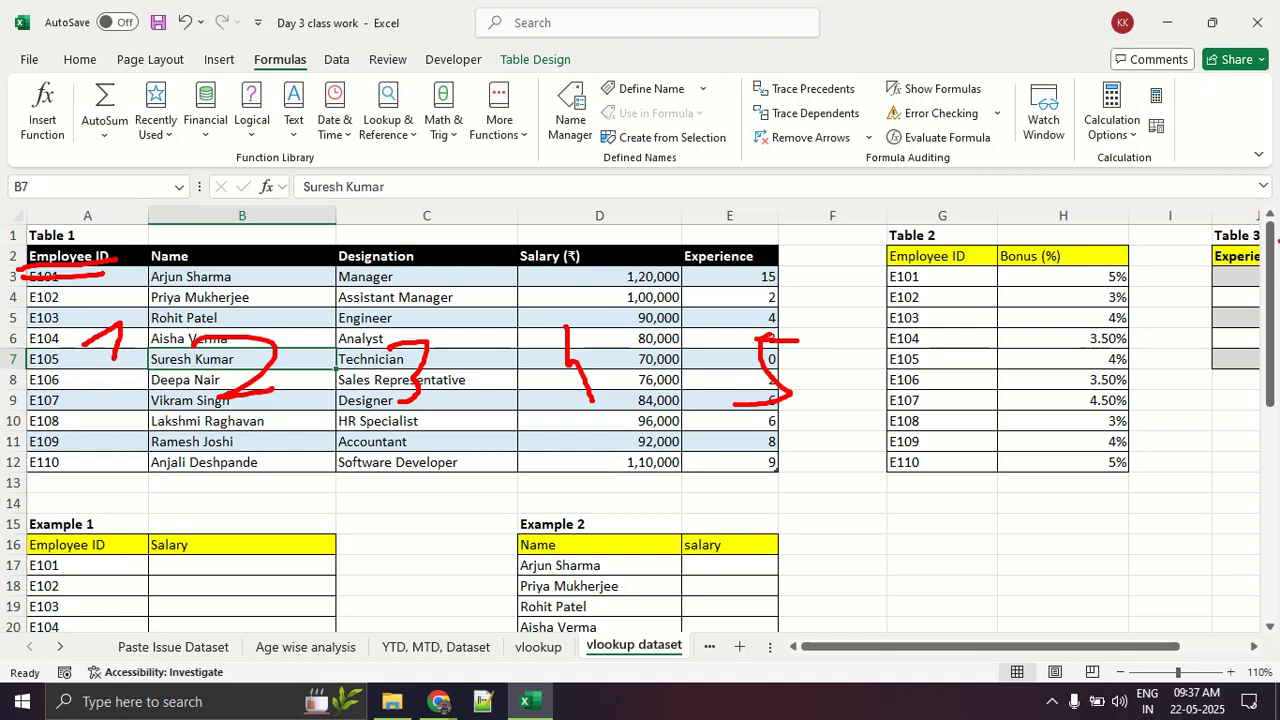
{"action": "mouse_move", "coordinate": [558, 215]}
{"action": "left_mouse_down"}
{"action": "mouse_move", "coordinate": [575, 290]}
{"action": "mouse_move", "coordinate": [568, 216]}
{"action": "left_mouse_up"}
{"action": "left_click_drag", "start_coordinate": [571, 404], "coordinate": [666, 423]}
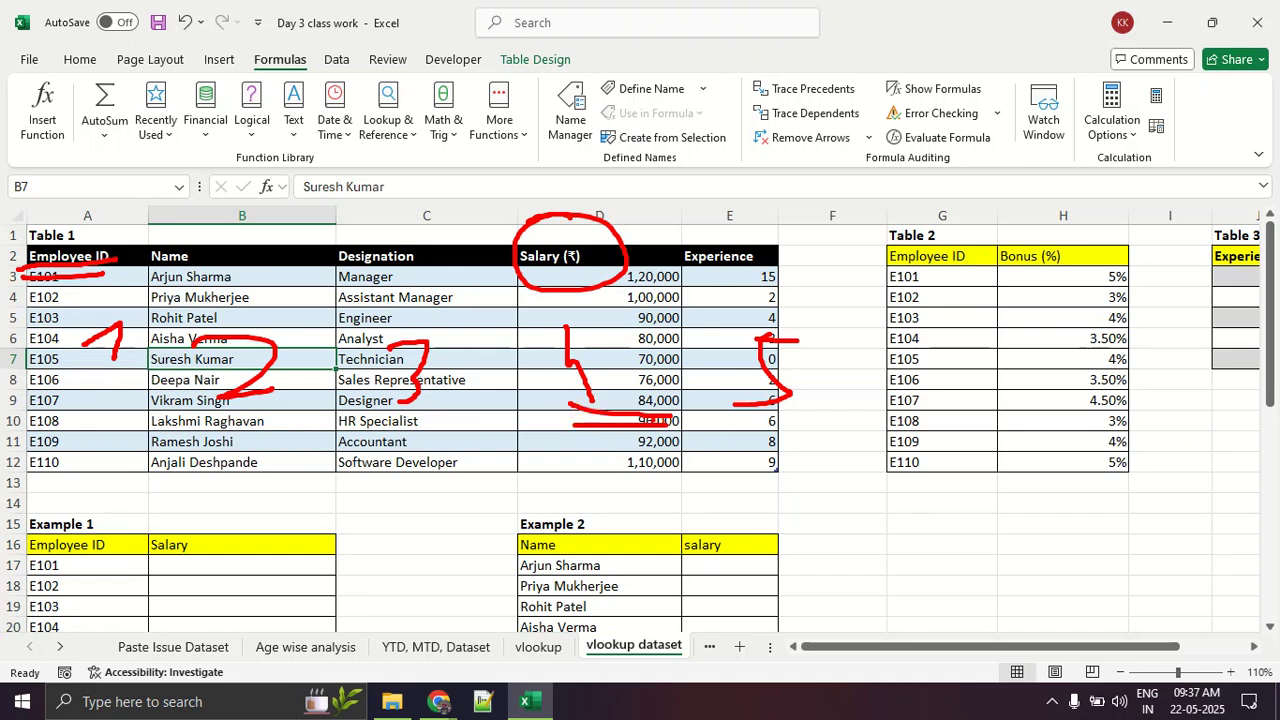
{"action": "key", "text": "Escape"}
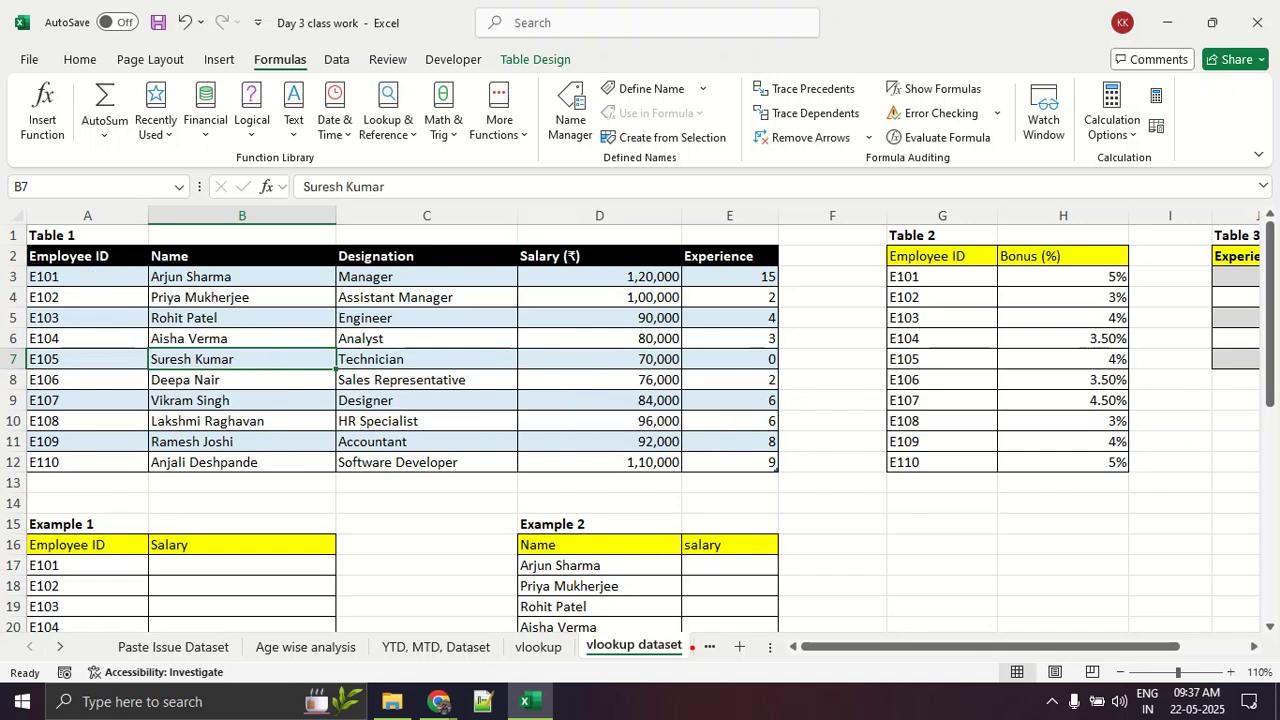
Step: Circle the Example 2 names and number Table 1's columns 1 to 4 from Name, underline Salary, and clear the marks
{"action": "mouse_move", "coordinate": [612, 545]}
{"action": "left_mouse_down"}
{"action": "mouse_move", "coordinate": [548, 512]}
{"action": "mouse_move", "coordinate": [518, 612]}
{"action": "mouse_move", "coordinate": [629, 552]}
{"action": "left_mouse_up"}
{"action": "mouse_move", "coordinate": [197, 256]}
{"action": "left_mouse_down"}
{"action": "mouse_move", "coordinate": [152, 252]}
{"action": "mouse_move", "coordinate": [262, 400]}
{"action": "mouse_move", "coordinate": [214, 262]}
{"action": "left_mouse_up"}
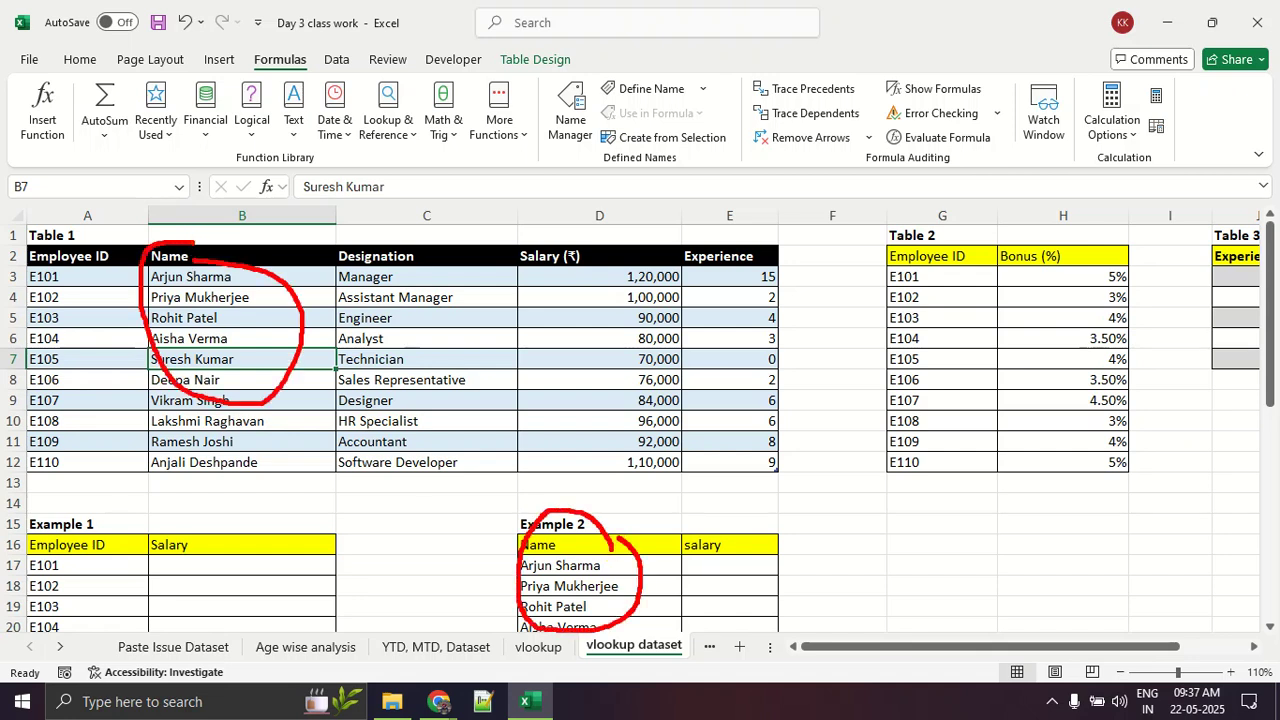
{"action": "left_click_drag", "start_coordinate": [202, 321], "coordinate": [206, 367]}
{"action": "mouse_move", "coordinate": [394, 330]}
{"action": "left_mouse_down"}
{"action": "mouse_move", "coordinate": [405, 368]}
{"action": "mouse_move", "coordinate": [445, 370]}
{"action": "left_mouse_up"}
{"action": "mouse_move", "coordinate": [588, 334]}
{"action": "left_mouse_down"}
{"action": "mouse_move", "coordinate": [610, 352]}
{"action": "mouse_move", "coordinate": [572, 384]}
{"action": "left_mouse_up"}
{"action": "mouse_move", "coordinate": [716, 330]}
{"action": "left_mouse_down"}
{"action": "mouse_move", "coordinate": [707, 377]}
{"action": "mouse_move", "coordinate": [724, 412]}
{"action": "left_mouse_up"}
{"action": "mouse_move", "coordinate": [728, 530]}
{"action": "left_mouse_down"}
{"action": "mouse_move", "coordinate": [682, 530]}
{"action": "mouse_move", "coordinate": [724, 545]}
{"action": "mouse_move", "coordinate": [716, 528]}
{"action": "left_mouse_up"}
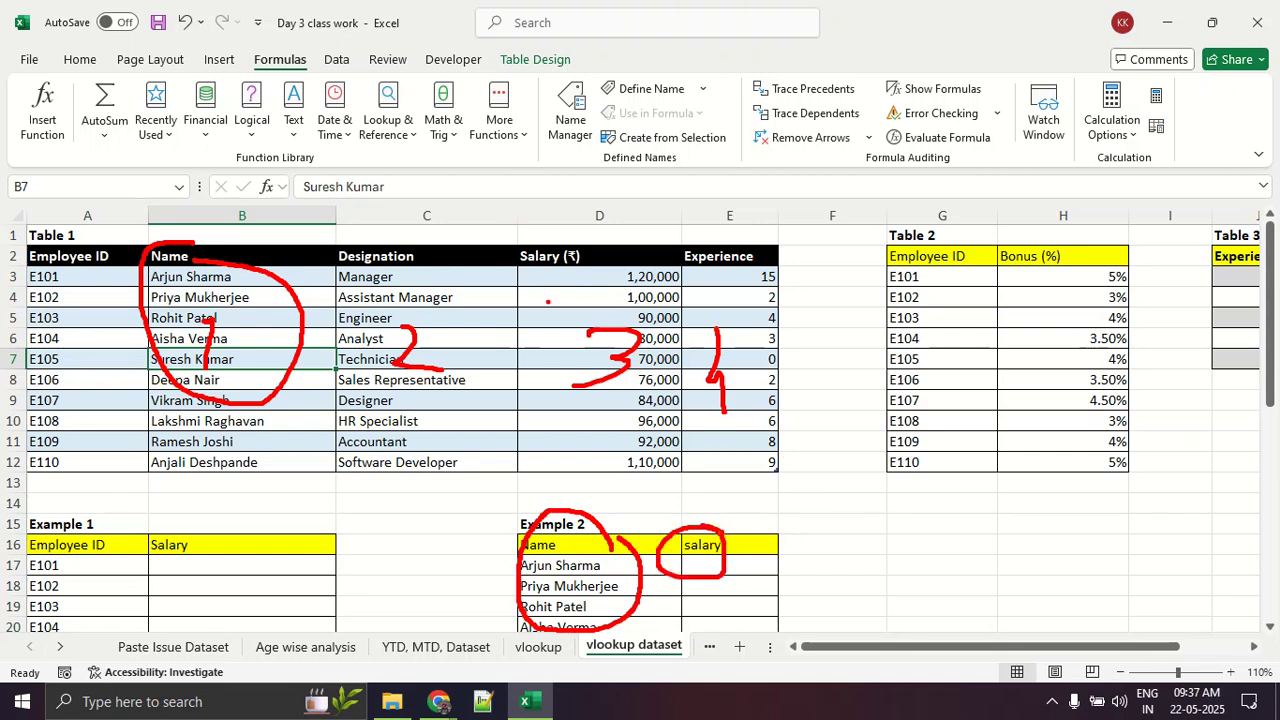
{"action": "mouse_move", "coordinate": [508, 280]}
{"action": "left_mouse_down"}
{"action": "mouse_move", "coordinate": [624, 281]}
{"action": "mouse_move", "coordinate": [530, 287]}
{"action": "left_mouse_up"}
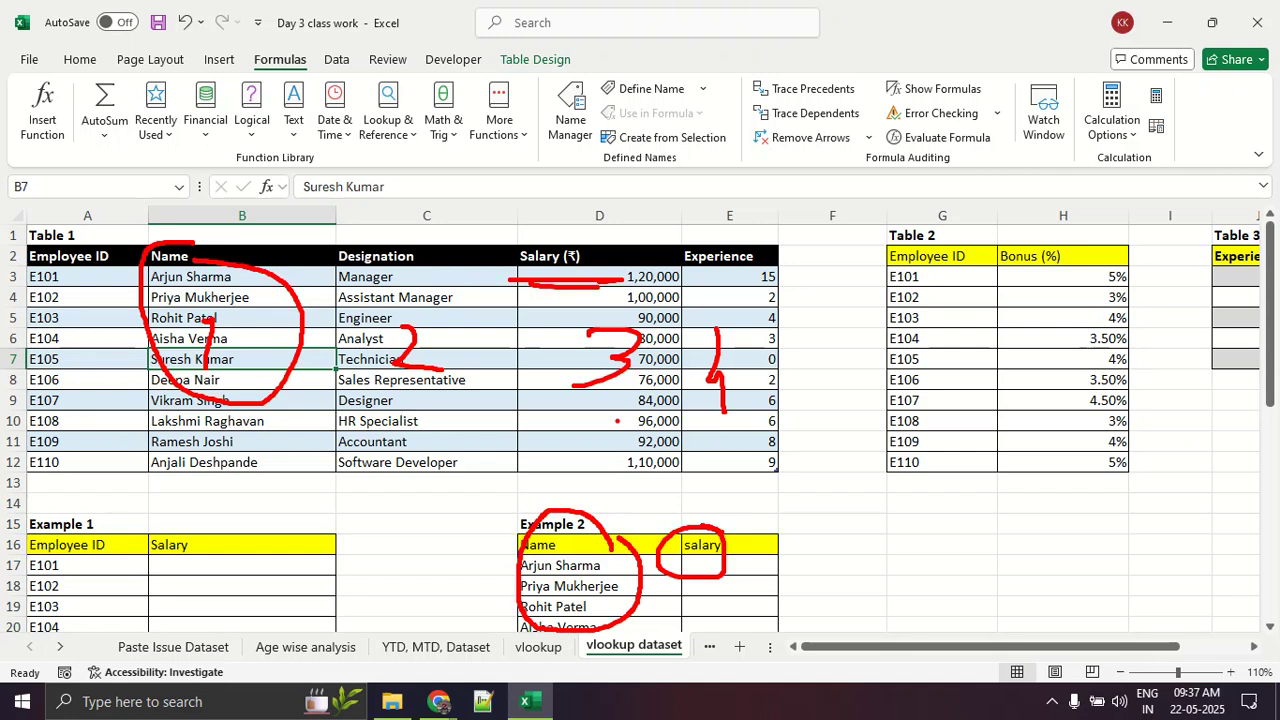
{"action": "key", "text": "Escape"}
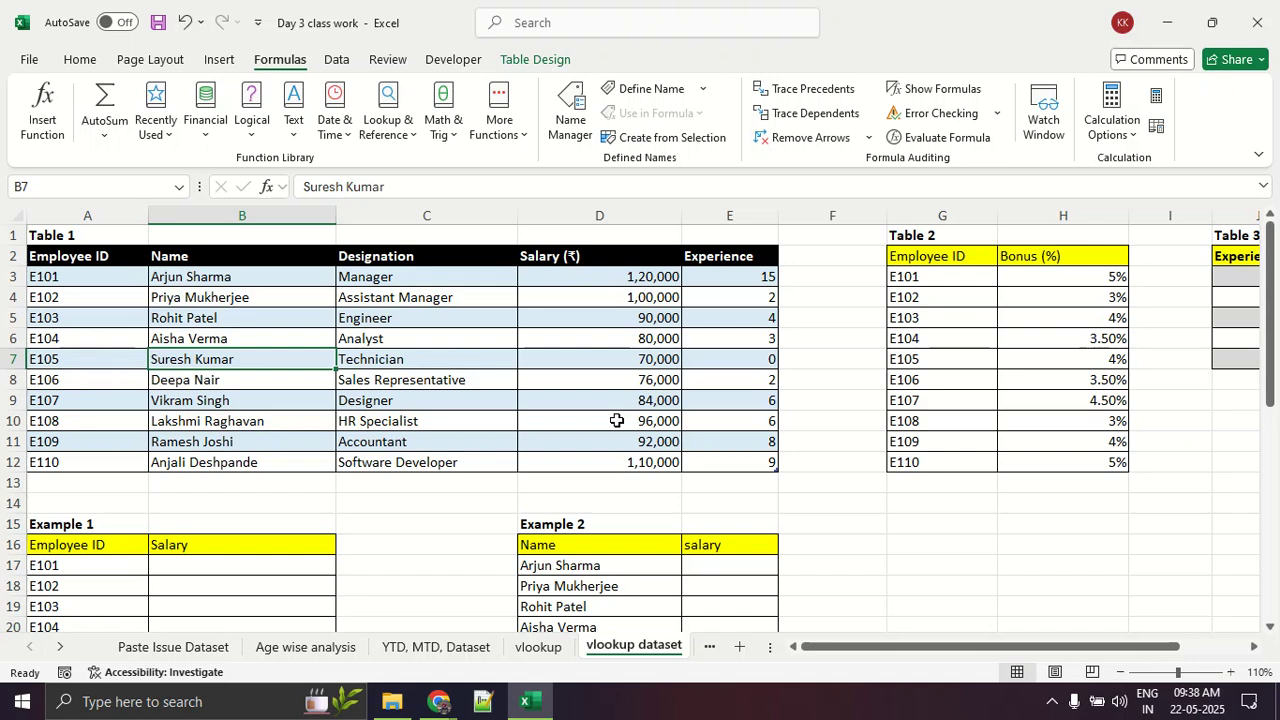
Step: Examine the range_lookup row A6:C6 on the vlookup sheet, and return to the vlookup dataset sheet
{"action": "scroll", "coordinate": [638, 420], "scroll_direction": "down", "scroll_amount": 2}
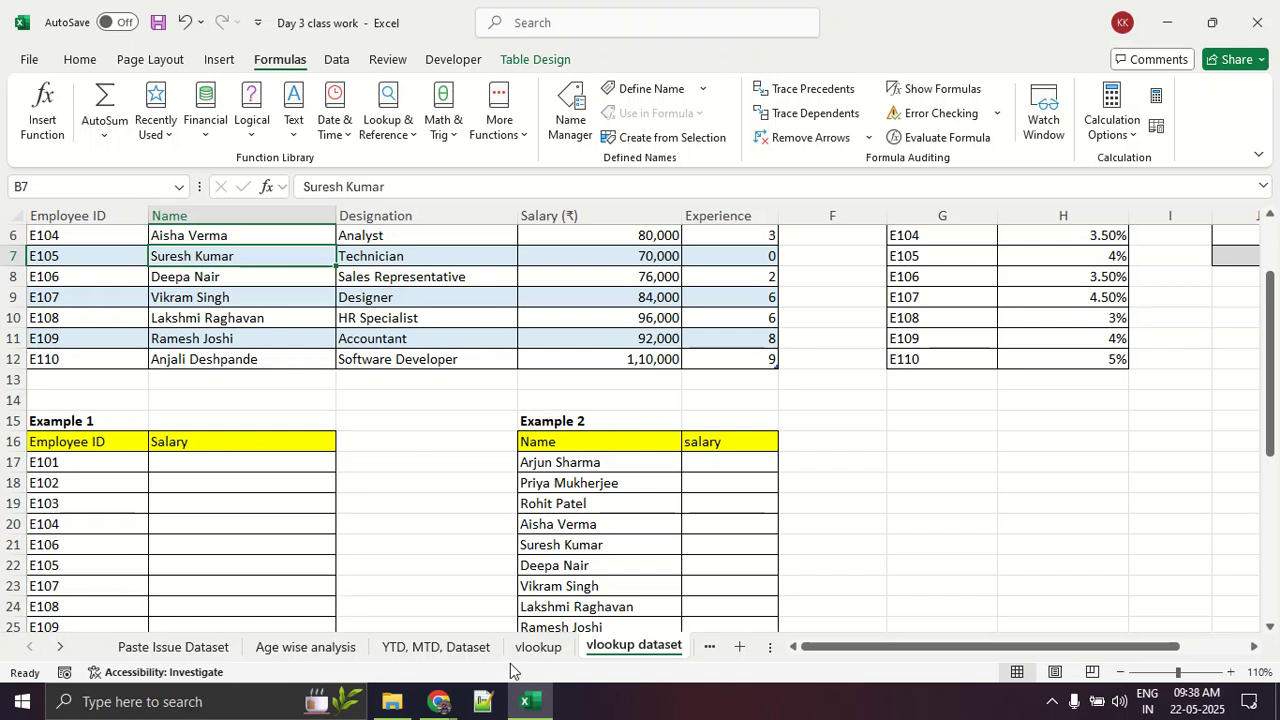
{"action": "left_click", "coordinate": [536, 647]}
{"action": "left_click_drag", "start_coordinate": [57, 372], "coordinate": [690, 404]}
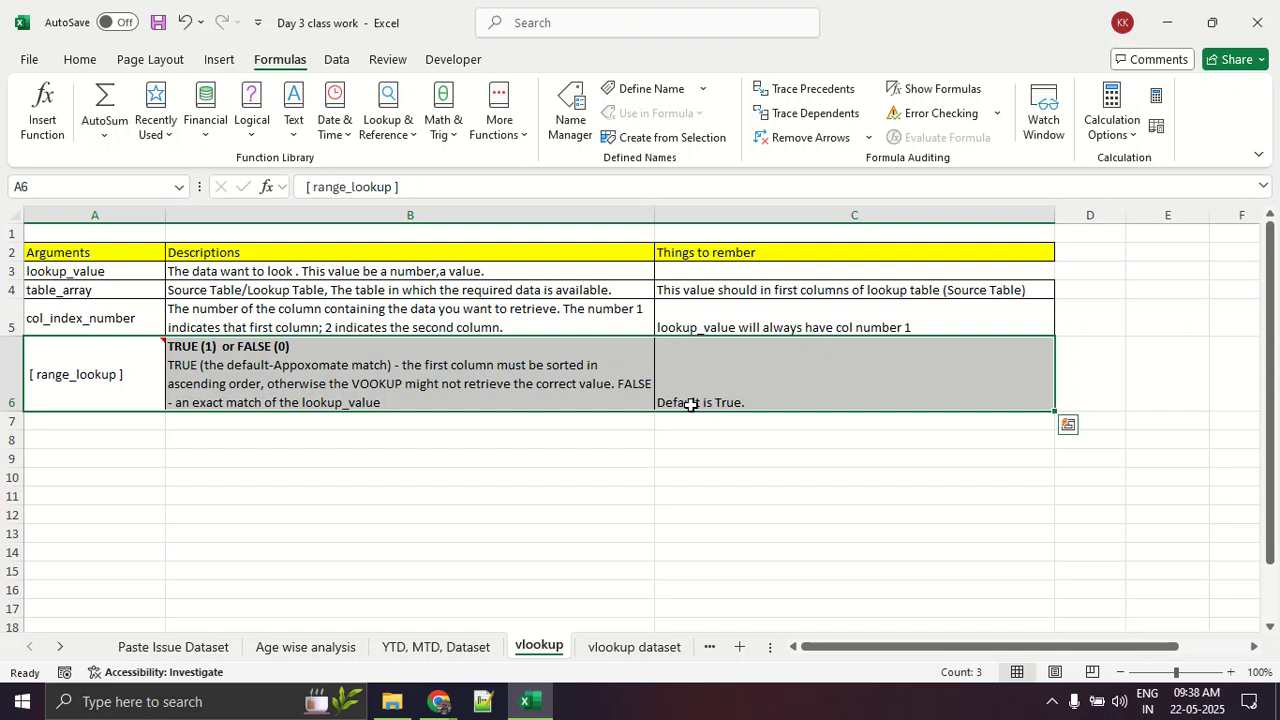
{"action": "left_click", "coordinate": [633, 646]}
Step: Try clearing the Example 3 designations in cells C31:C40, and undo the deletion
{"action": "scroll", "coordinate": [389, 440], "scroll_direction": "down", "scroll_amount": 7}
{"action": "left_click_drag", "start_coordinate": [456, 331], "coordinate": [434, 523]}
{"action": "key", "text": "Delete"}
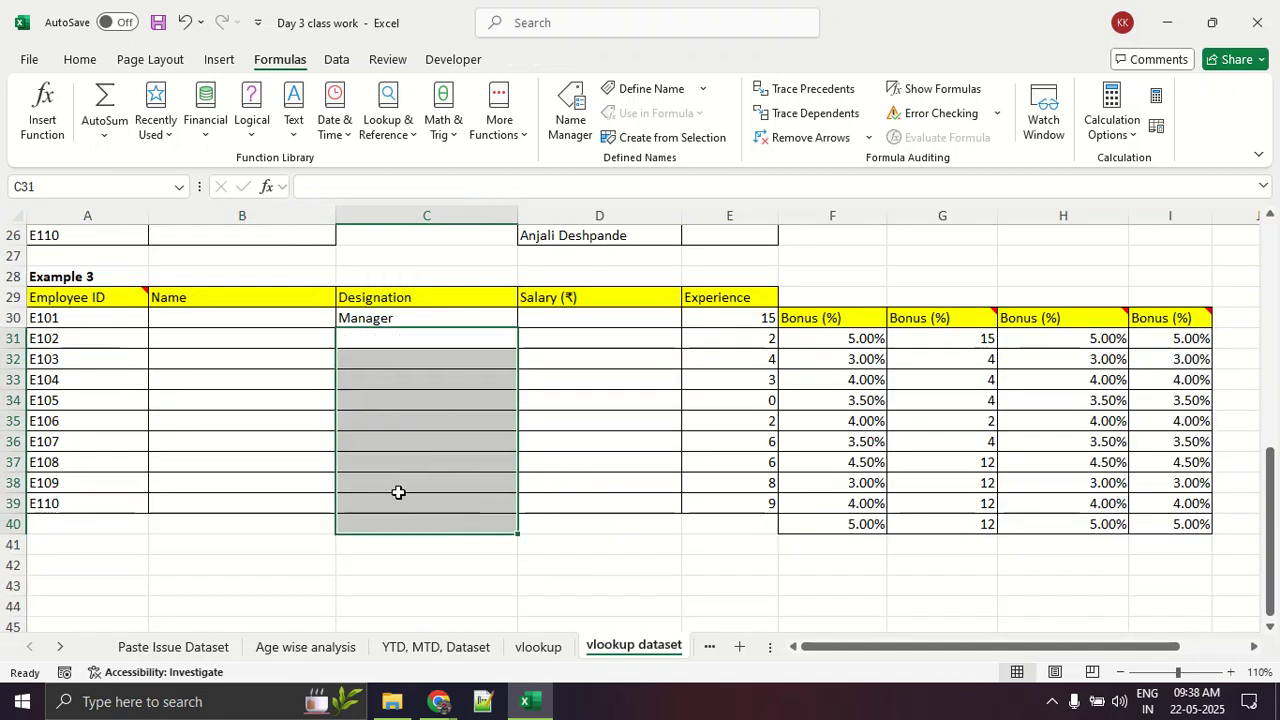
{"action": "left_click", "coordinate": [412, 424]}
{"action": "key", "text": "ctrl+z"}
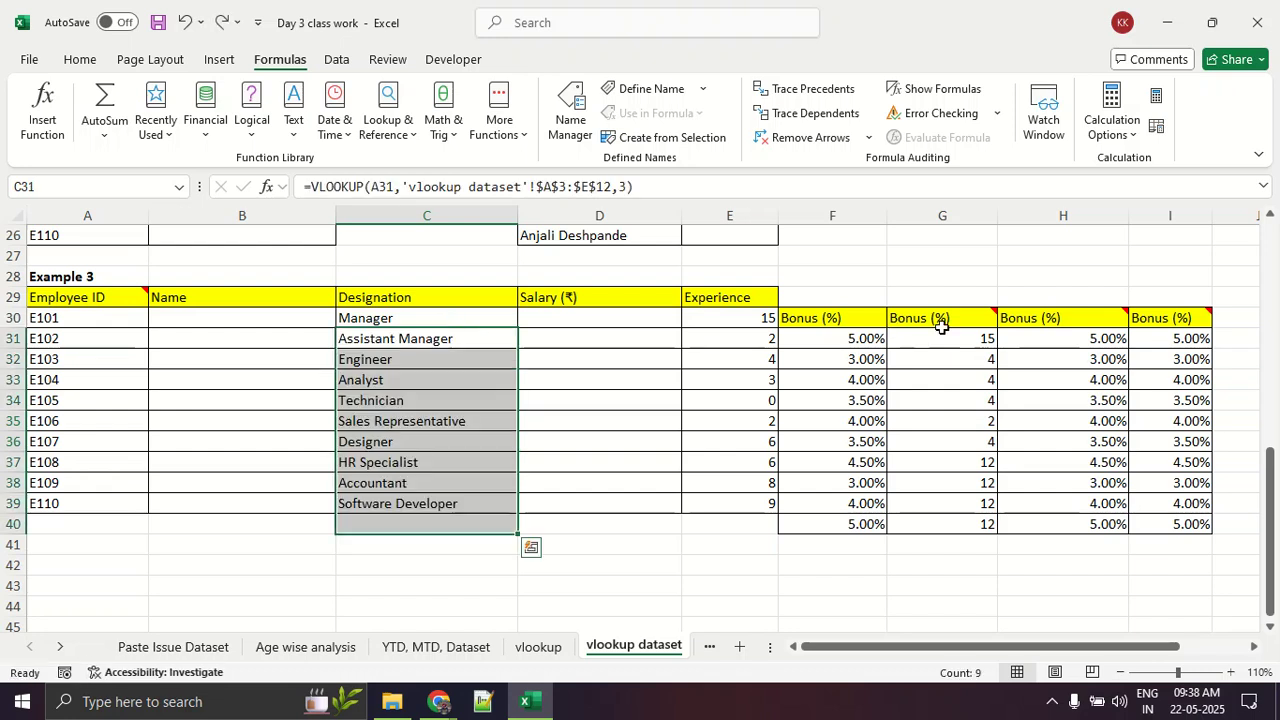
Step: Clear all the designation formulas in the Example 3 Designation column, including the E101 row
{"action": "left_click", "coordinate": [814, 337]}
{"action": "left_click_drag", "start_coordinate": [451, 323], "coordinate": [481, 556]}
{"action": "key", "text": "Delete"}
Step: Move the four Bonus (%) columns of Example 3 up one row so their headings sit in row 29
{"action": "left_click", "coordinate": [998, 441]}
{"action": "left_click_drag", "start_coordinate": [806, 295], "coordinate": [1143, 546]}
{"action": "left_click_drag", "start_coordinate": [930, 290], "coordinate": [931, 272]}
{"action": "left_click", "coordinate": [968, 504]}
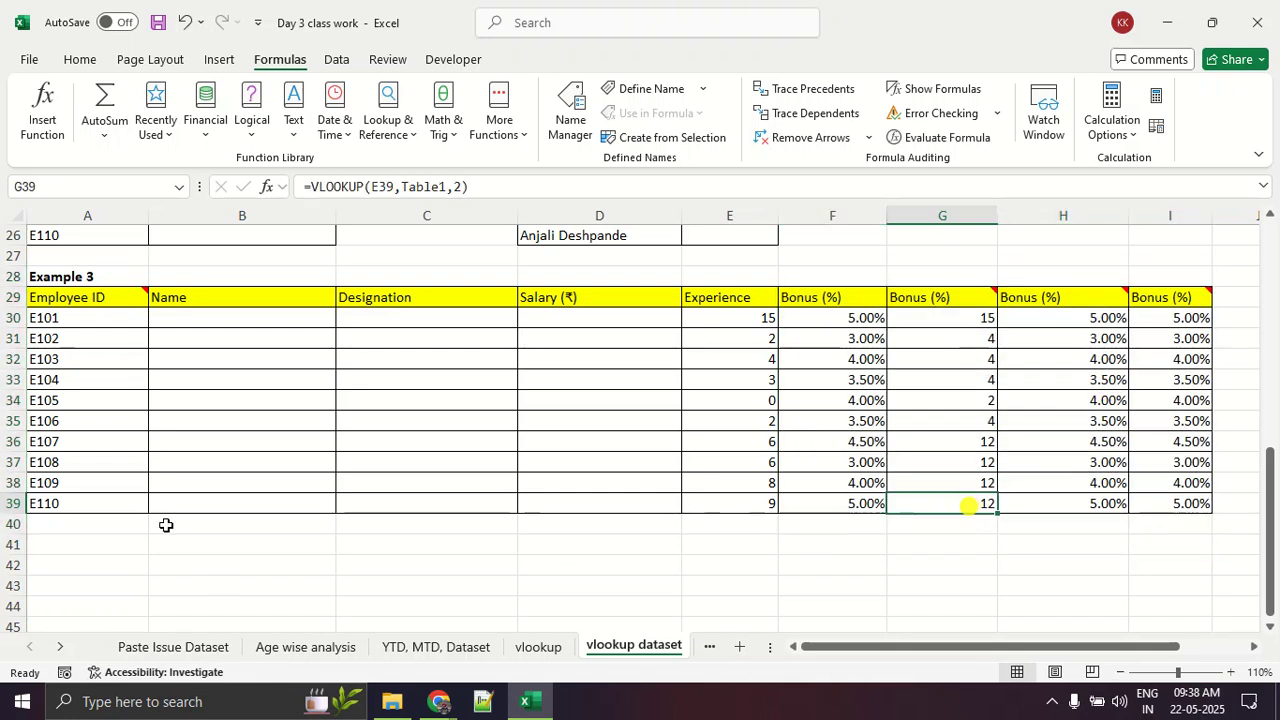
Step: Review the Example 3 employee IDs and blank Name cells against the Table 1 source range
{"action": "left_click_drag", "start_coordinate": [48, 320], "coordinate": [103, 500]}
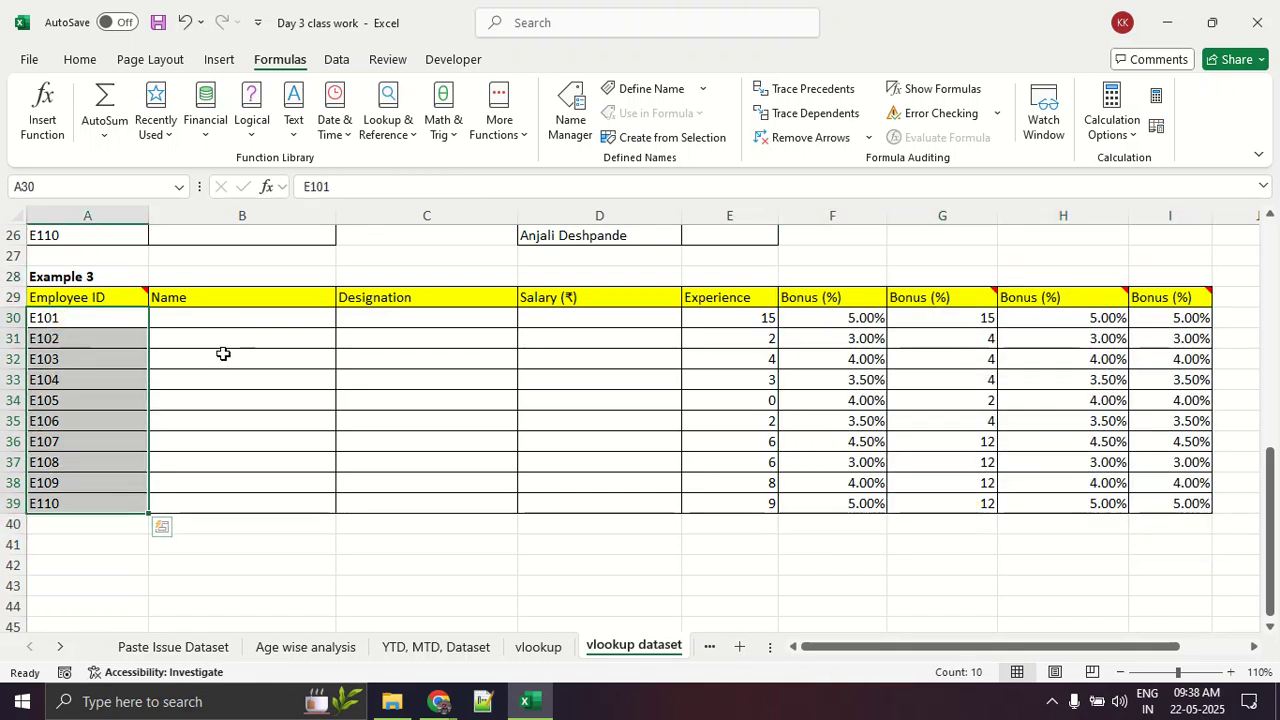
{"action": "left_click_drag", "start_coordinate": [226, 333], "coordinate": [231, 492]}
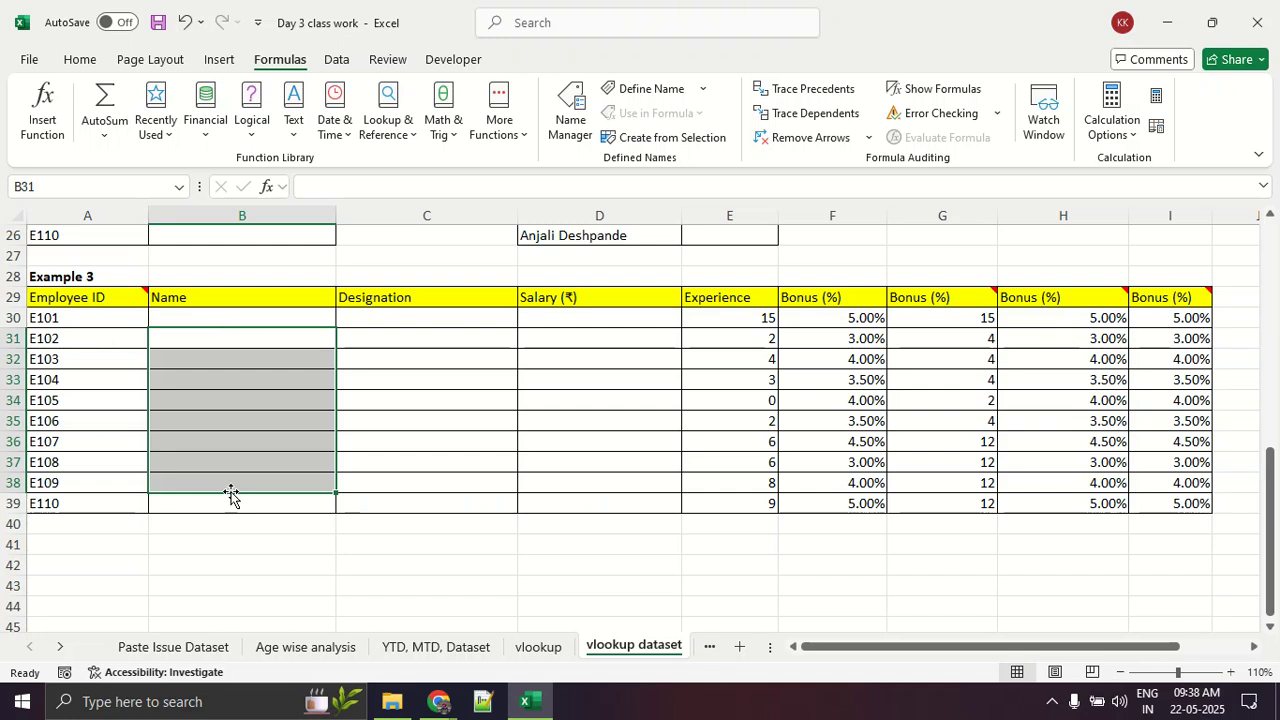
{"action": "scroll", "coordinate": [231, 495], "scroll_direction": "up", "scroll_amount": 9}
{"action": "left_click_drag", "start_coordinate": [81, 248], "coordinate": [705, 352]}
{"action": "scroll", "coordinate": [437, 366], "scroll_direction": "down", "scroll_amount": 5}
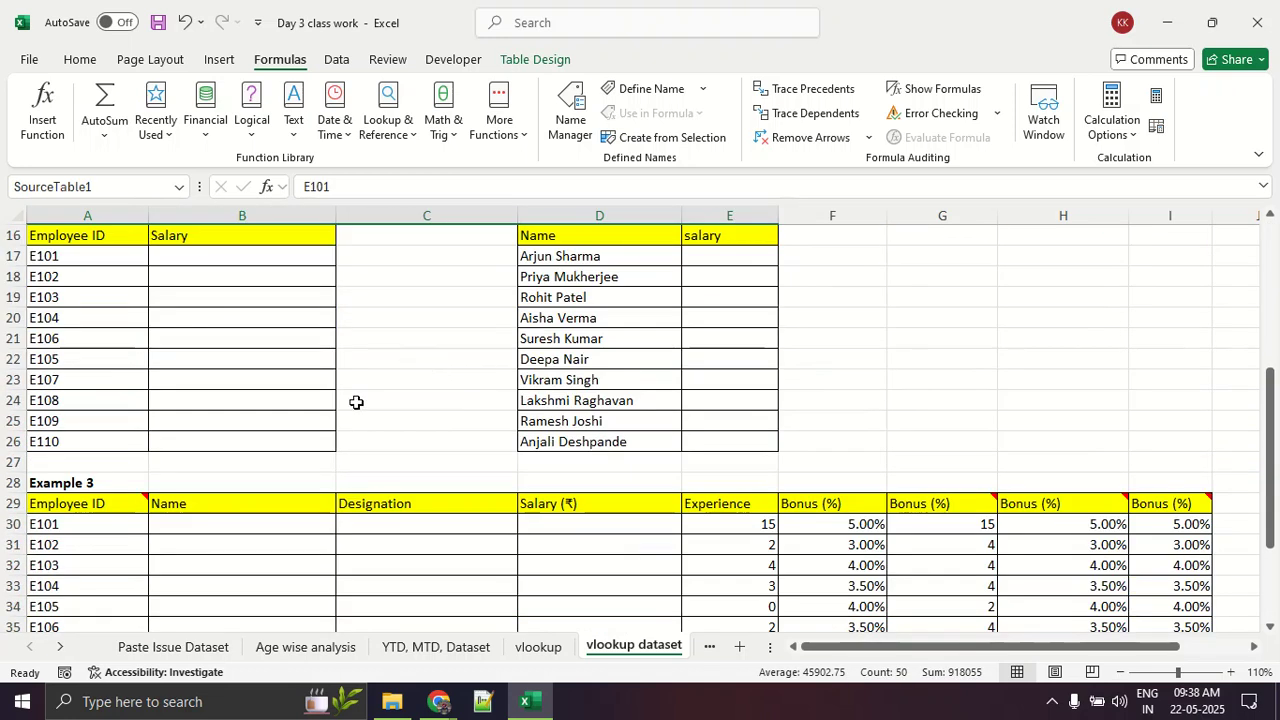
{"action": "scroll", "coordinate": [356, 402], "scroll_direction": "down", "scroll_amount": 3}
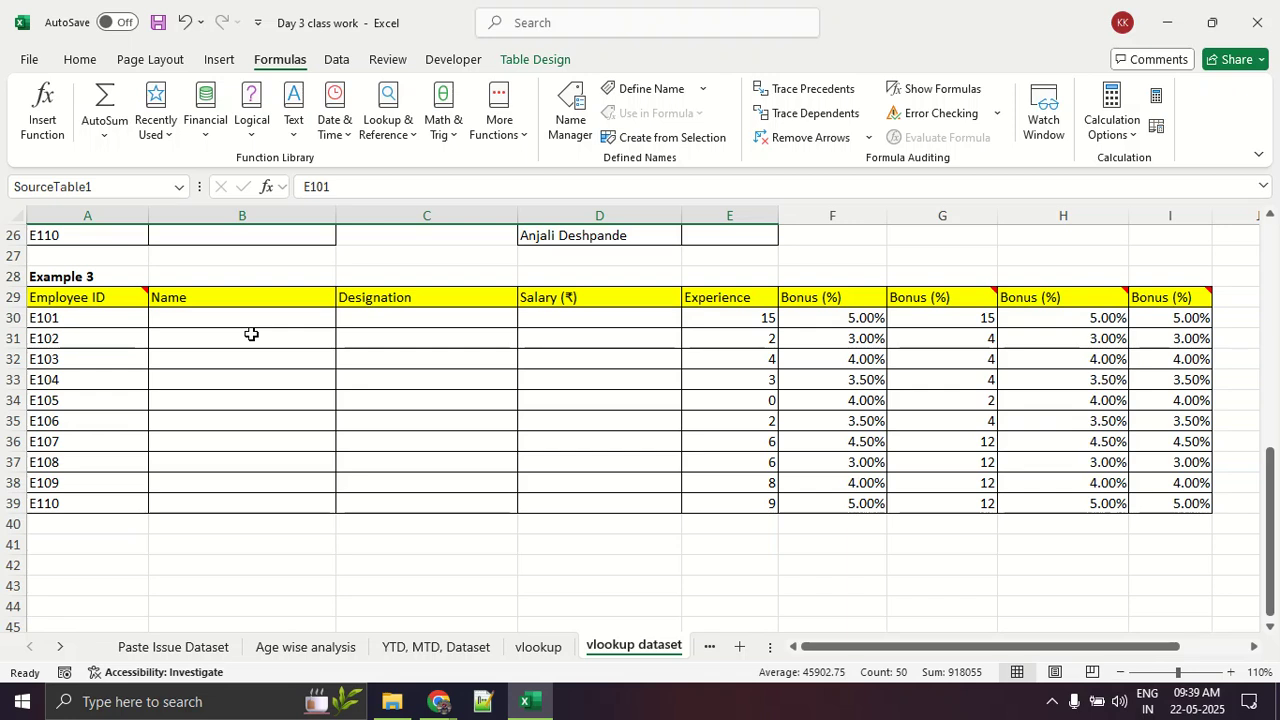
Step: Draw red horizontal lines and a vertical down arrow over Example 3 to illustrate the lookup direction, and clear the drawing
{"action": "left_click_drag", "start_coordinate": [160, 323], "coordinate": [260, 323]}
{"action": "left_click_drag", "start_coordinate": [167, 360], "coordinate": [361, 364]}
{"action": "left_click_drag", "start_coordinate": [163, 419], "coordinate": [380, 421]}
{"action": "left_click_drag", "start_coordinate": [172, 482], "coordinate": [325, 478]}
{"action": "left_click_drag", "start_coordinate": [97, 542], "coordinate": [303, 524]}
{"action": "left_click_drag", "start_coordinate": [118, 598], "coordinate": [270, 569]}
{"action": "left_click_drag", "start_coordinate": [358, 142], "coordinate": [348, 595]}
{"action": "mouse_move", "coordinate": [325, 534]}
{"action": "left_mouse_down"}
{"action": "mouse_move", "coordinate": [390, 511]}
{"action": "mouse_move", "coordinate": [348, 595]}
{"action": "left_mouse_up"}
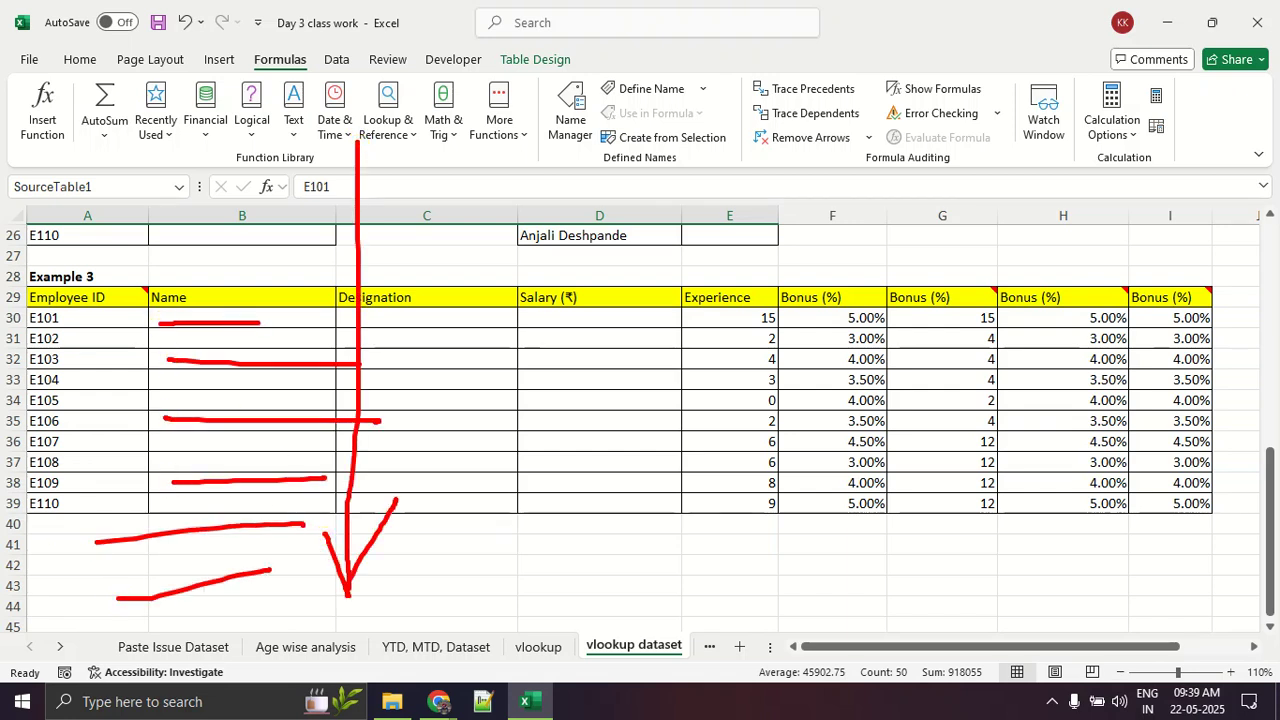
{"action": "left_click_drag", "start_coordinate": [462, 412], "coordinate": [620, 425]}
{"action": "left_click_drag", "start_coordinate": [700, 427], "coordinate": [1070, 437]}
{"action": "mouse_move", "coordinate": [367, 46]}
{"action": "left_mouse_down"}
{"action": "mouse_move", "coordinate": [413, 130]}
{"action": "mouse_move", "coordinate": [434, 50]}
{"action": "left_mouse_up"}
{"action": "key", "text": "Escape"}
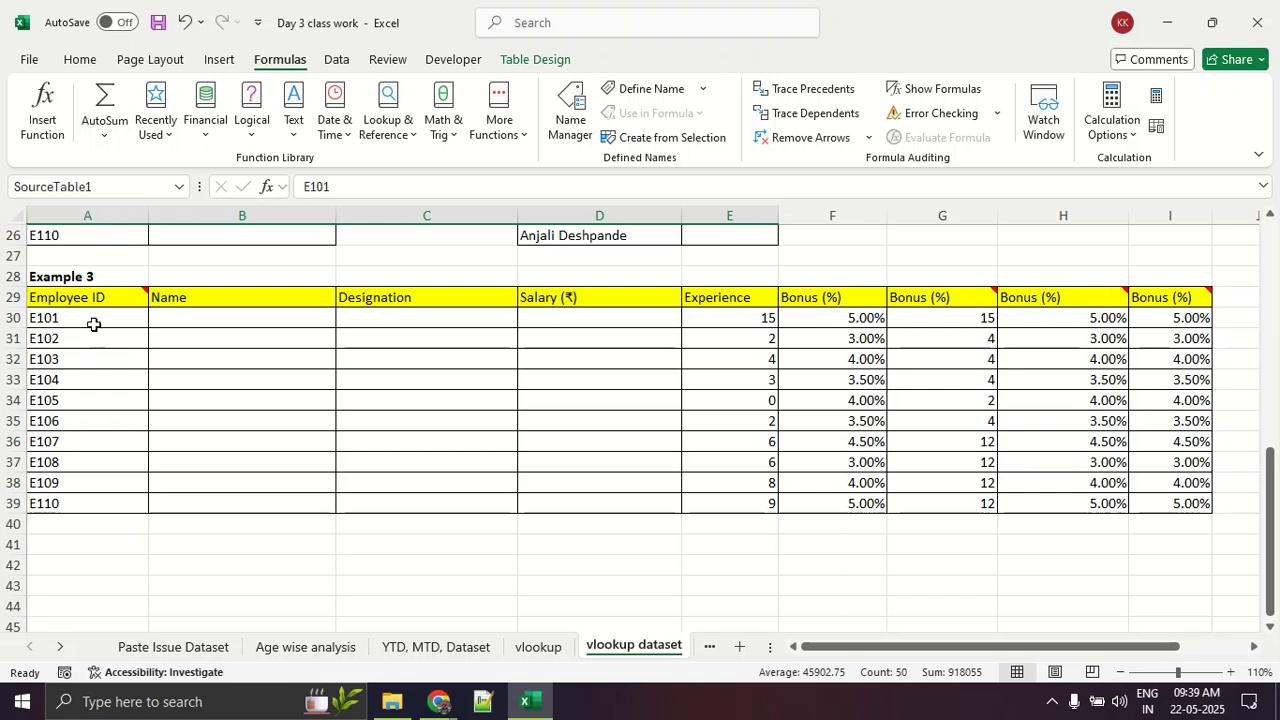
Step: Insert a VLOOKUP function in cell B30, the E101 Name cell of Example 3
{"action": "left_click", "coordinate": [185, 316]}
{"action": "left_click", "coordinate": [286, 60]}
{"action": "left_click", "coordinate": [42, 115]}
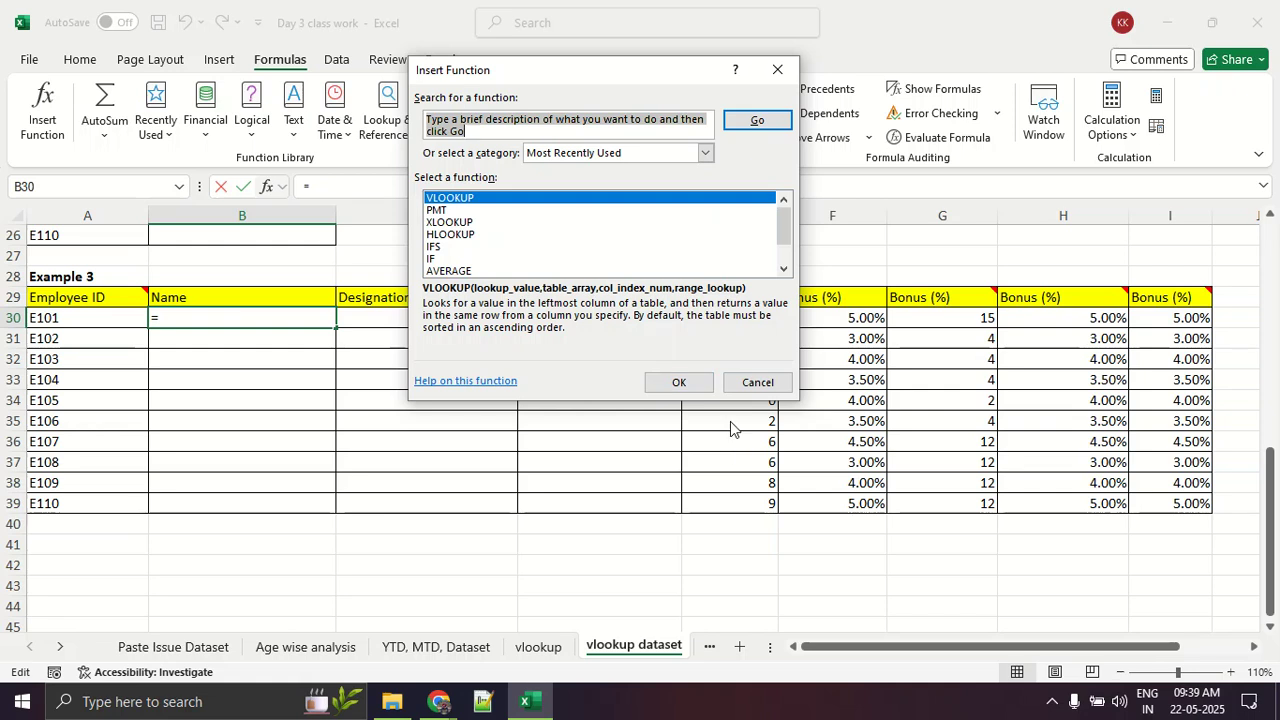
{"action": "left_click", "coordinate": [699, 384]}
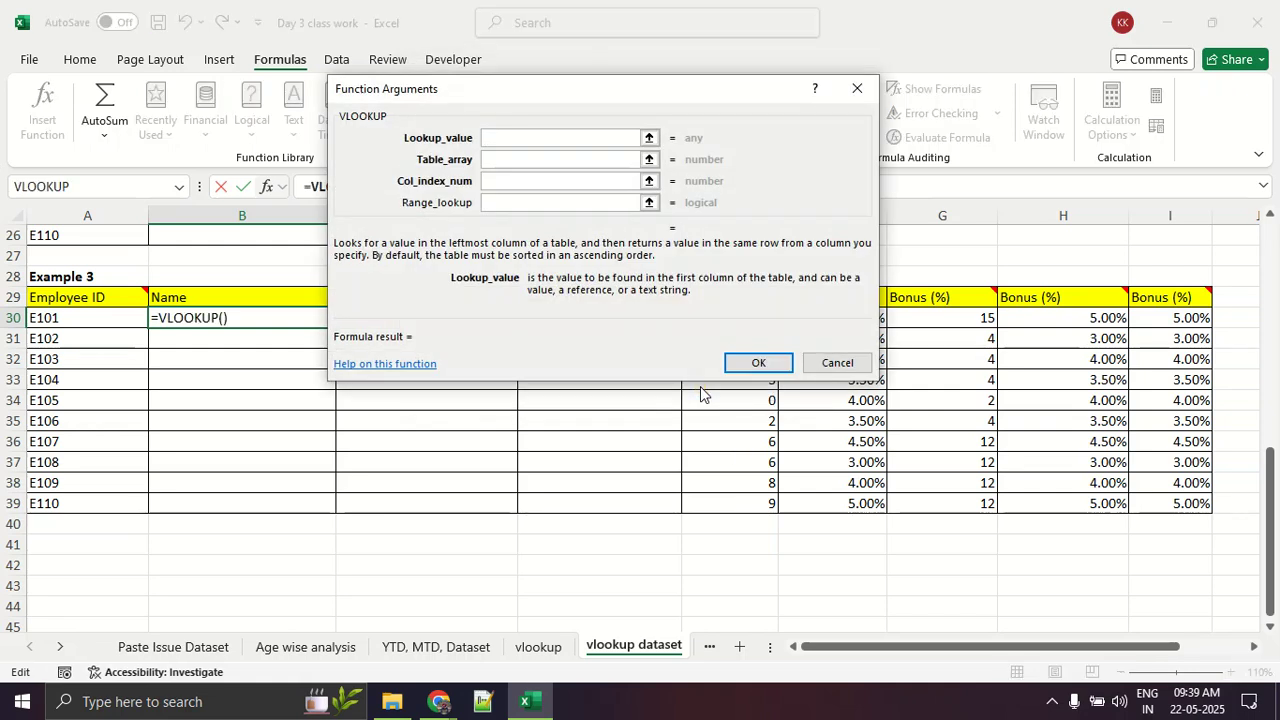
{"action": "left_click", "coordinate": [484, 138]}
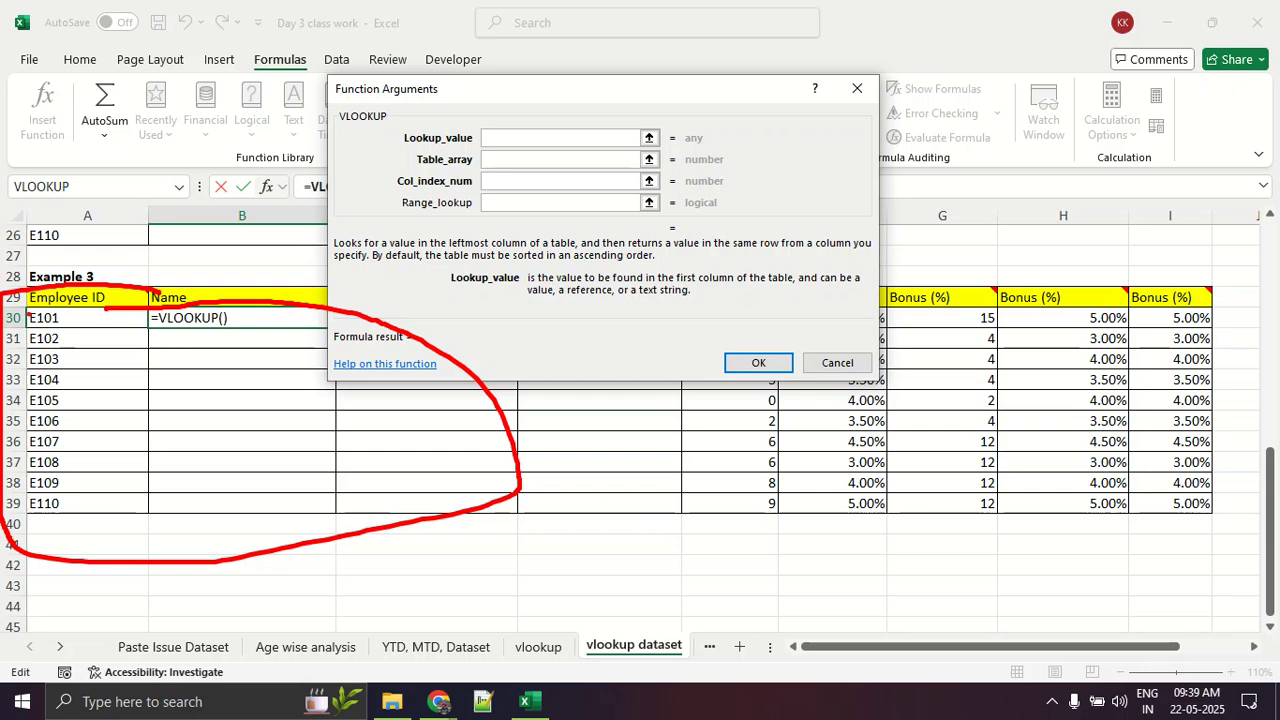
Step: Mark the Employee ID heading of Table 1 with red lines, keeping the function arguments dialog clear of the column
{"action": "scroll", "coordinate": [98, 336], "scroll_direction": "up", "scroll_amount": 8}
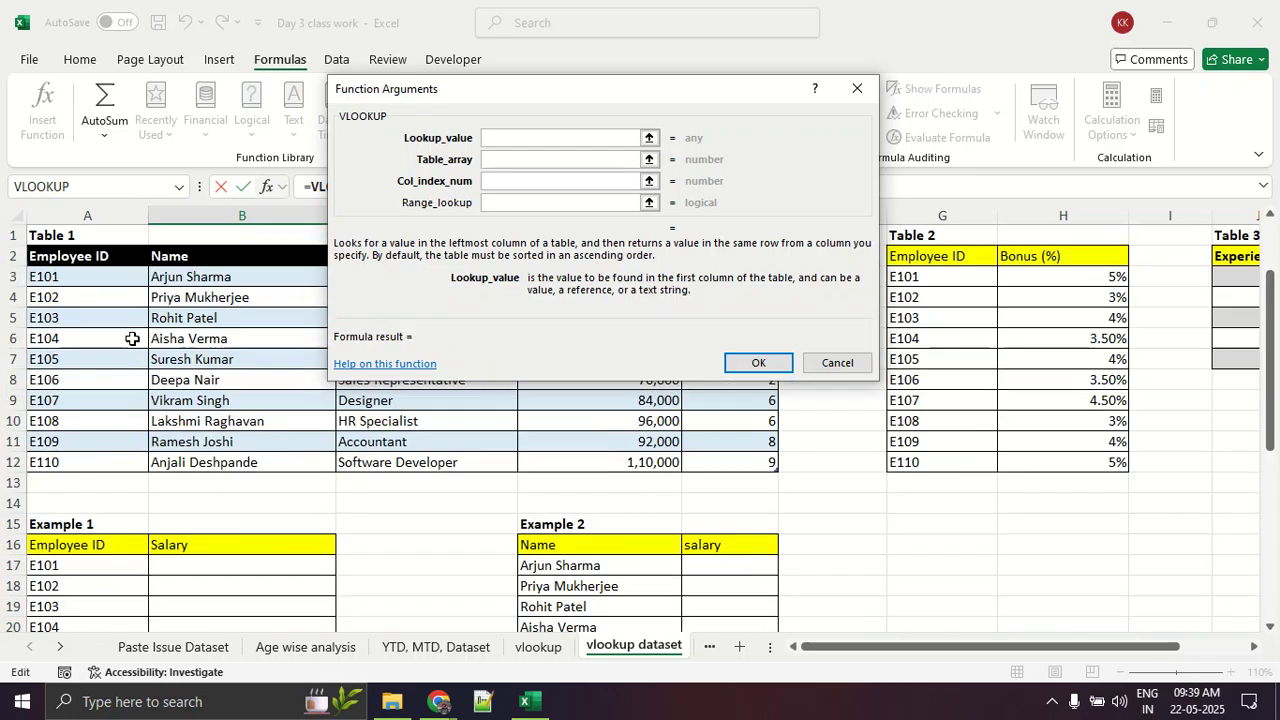
{"action": "left_click_drag", "start_coordinate": [627, 103], "coordinate": [1134, 248]}
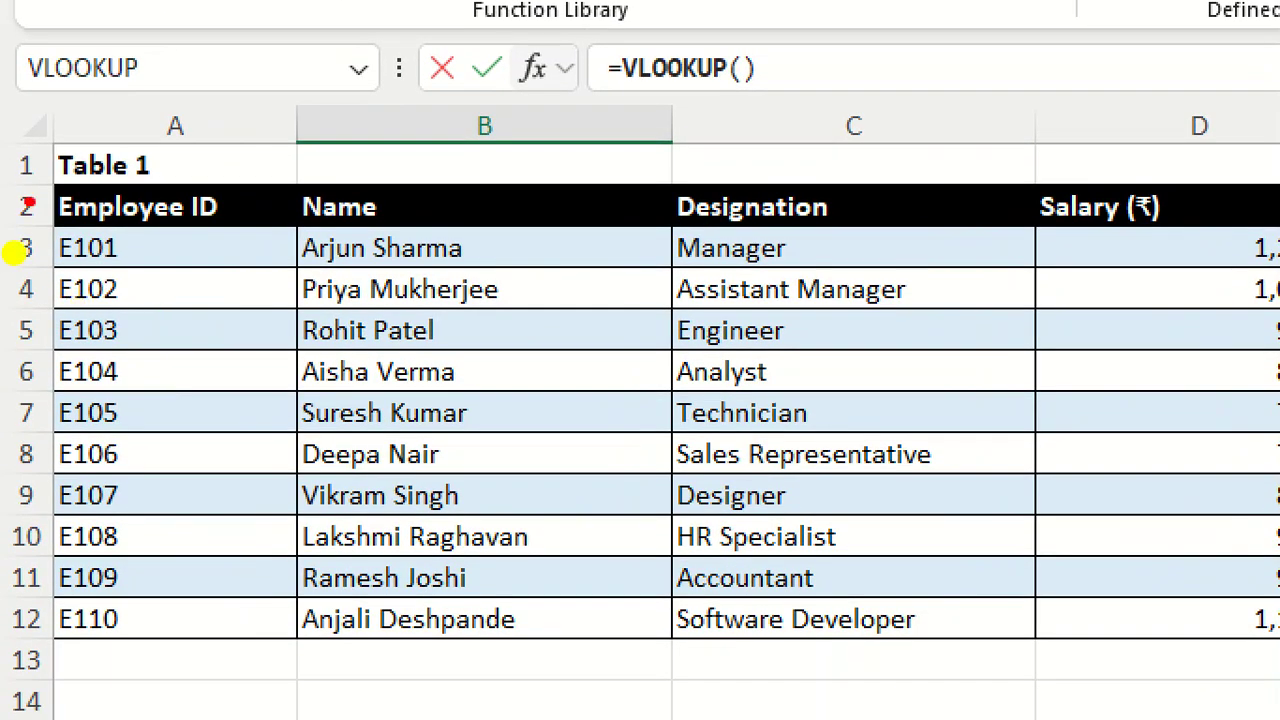
{"action": "left_click_drag", "start_coordinate": [28, 205], "coordinate": [305, 205]}
{"action": "left_click_drag", "start_coordinate": [72, 220], "coordinate": [226, 232]}
{"action": "left_click_drag", "start_coordinate": [2, 242], "coordinate": [185, 239]}
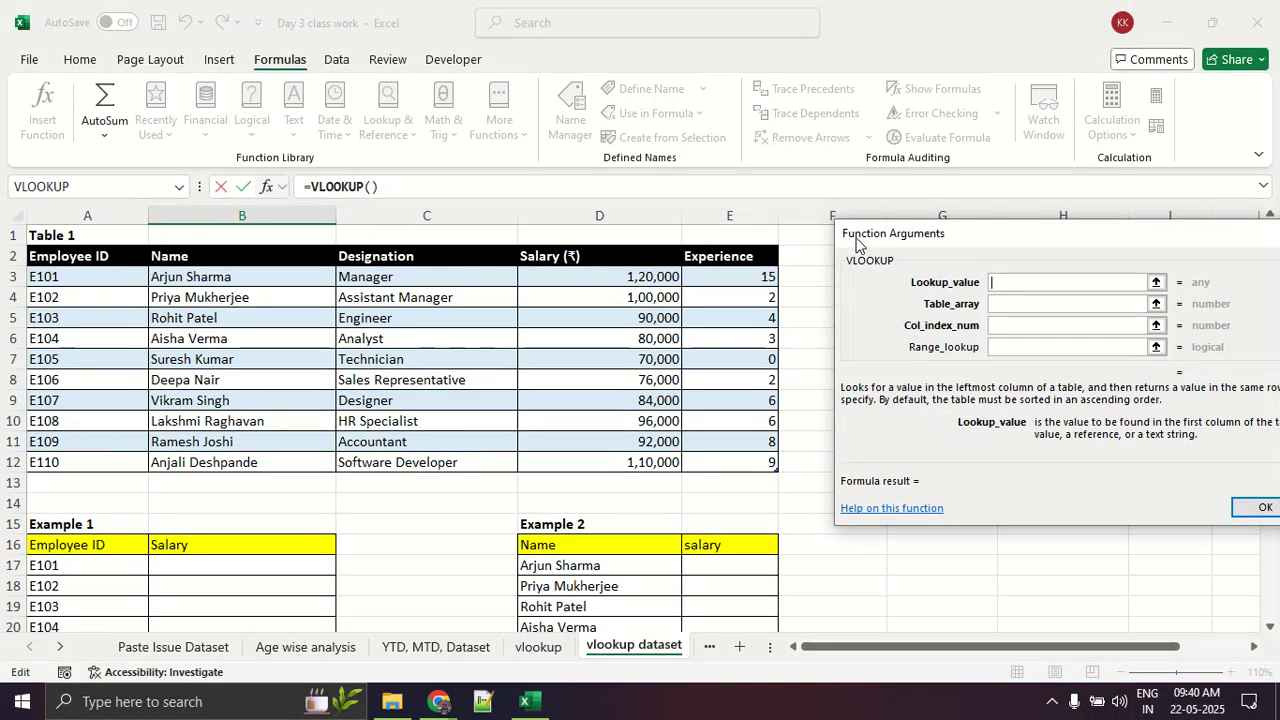
{"action": "left_click_drag", "start_coordinate": [856, 212], "coordinate": [523, 199]}
Step: Set the VLOOKUP lookup value to A30, circle the E101 cell in Example 3 in red, and clear the drawing
{"action": "scroll", "coordinate": [156, 459], "scroll_direction": "down", "scroll_amount": 7}
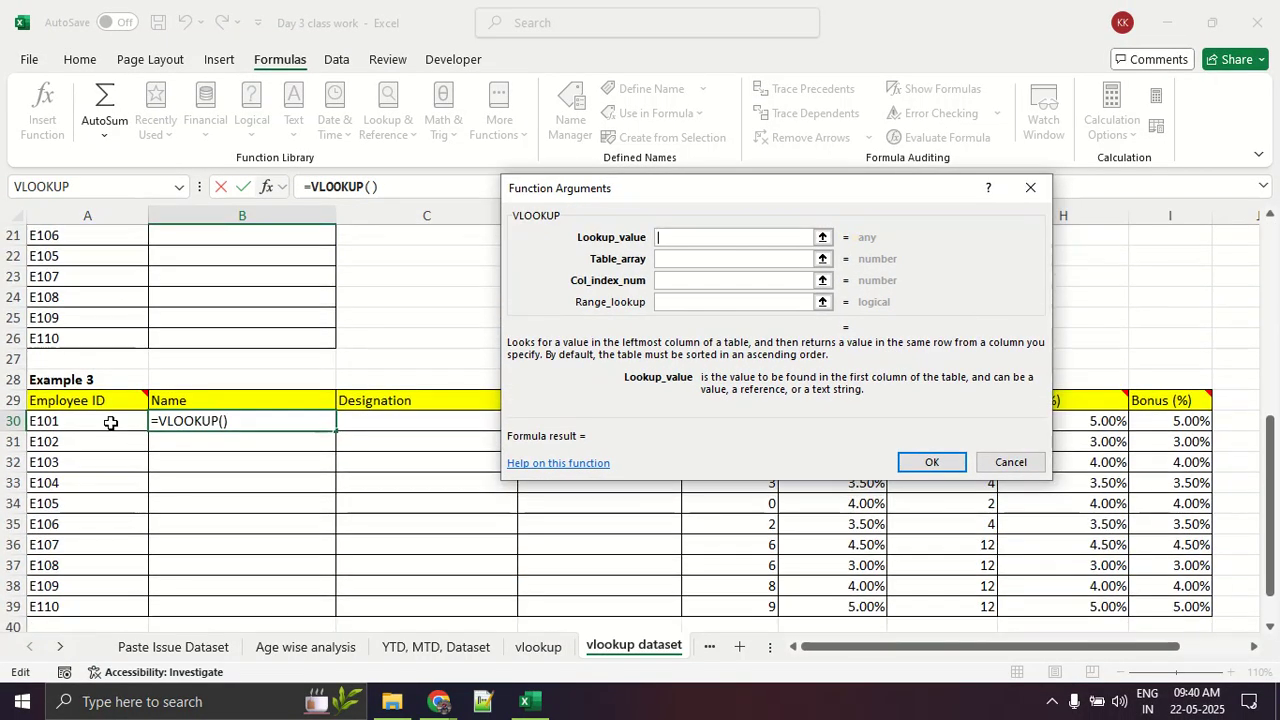
{"action": "left_click", "coordinate": [110, 422]}
{"action": "mouse_move", "coordinate": [135, 406]}
{"action": "left_mouse_down"}
{"action": "mouse_move", "coordinate": [8, 406]}
{"action": "mouse_move", "coordinate": [135, 411]}
{"action": "mouse_move", "coordinate": [68, 401]}
{"action": "left_mouse_up"}
{"action": "key", "text": "Escape"}
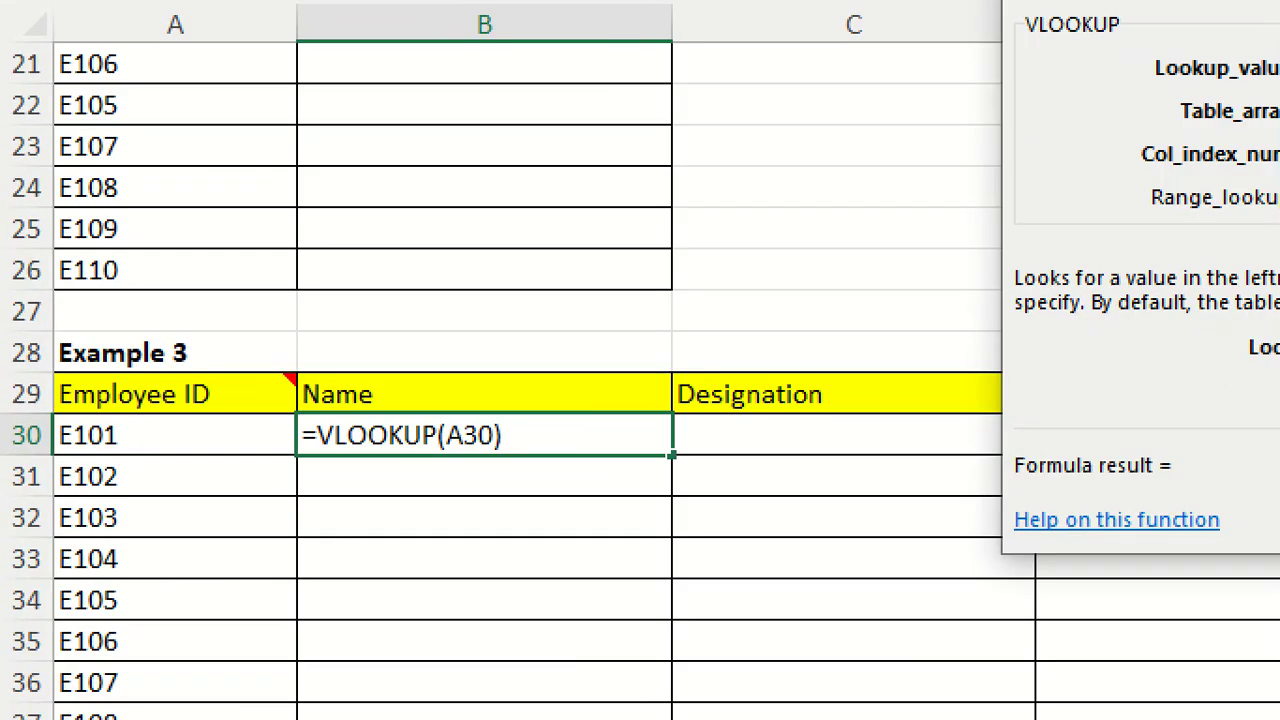
{"action": "left_click", "coordinate": [107, 461]}
{"action": "mouse_move", "coordinate": [156, 415]}
{"action": "left_mouse_down"}
{"action": "mouse_move", "coordinate": [30, 446]}
{"action": "mouse_move", "coordinate": [312, 467]}
{"action": "left_mouse_up"}
{"action": "left_click_drag", "start_coordinate": [573, 447], "coordinate": [160, 318]}
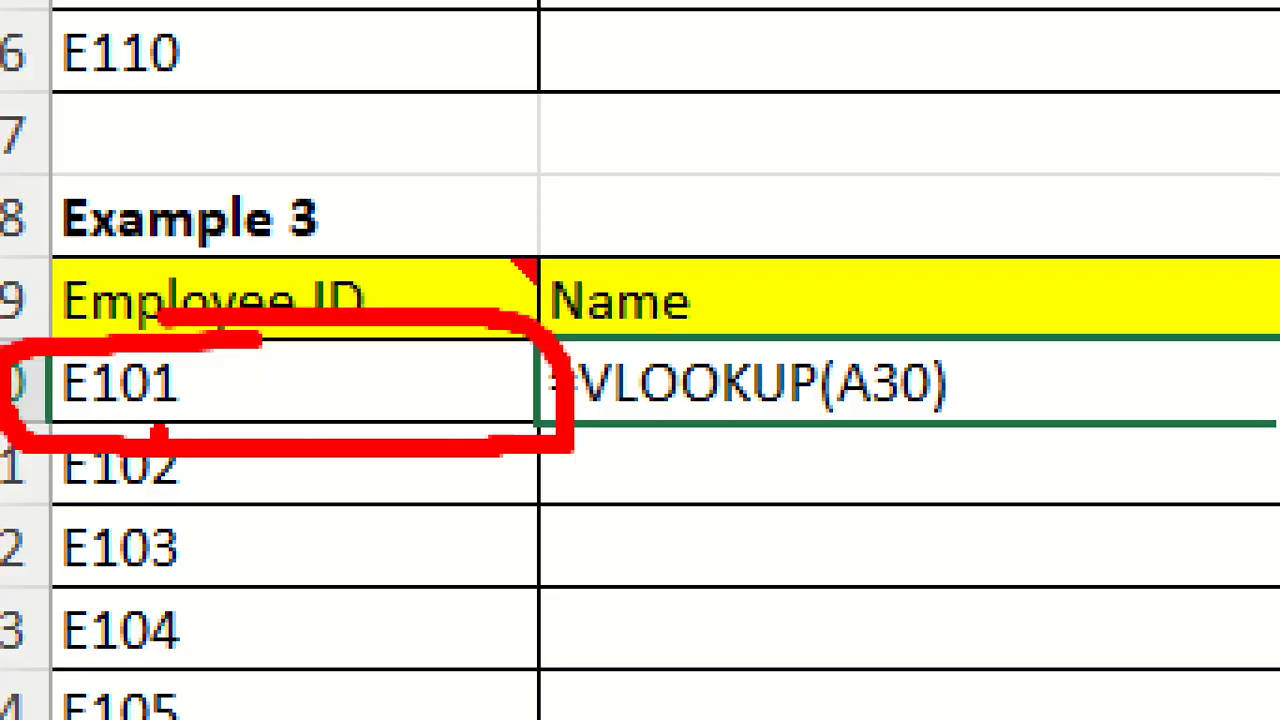
{"action": "key", "text": "Escape"}
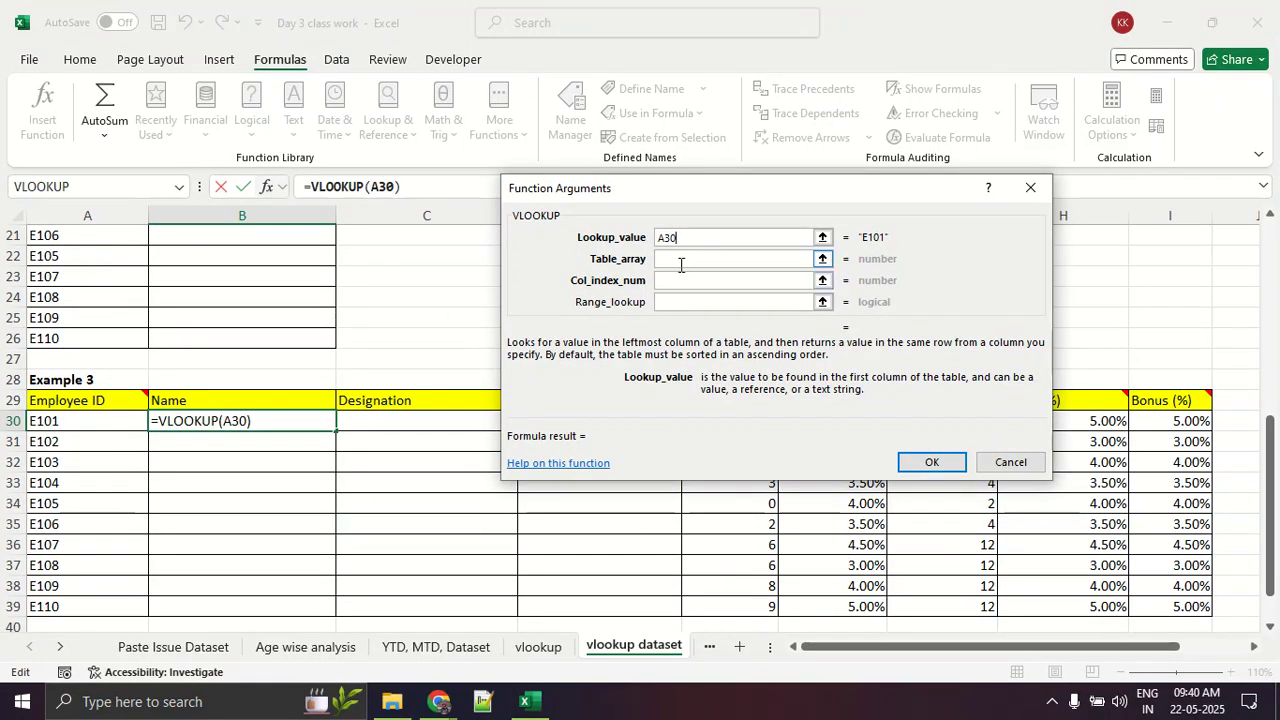
Step: Outline the Table 1 data rows in red, clear the outline, and set the table array to those rows as SourceTable1
{"action": "left_click", "coordinate": [680, 262]}
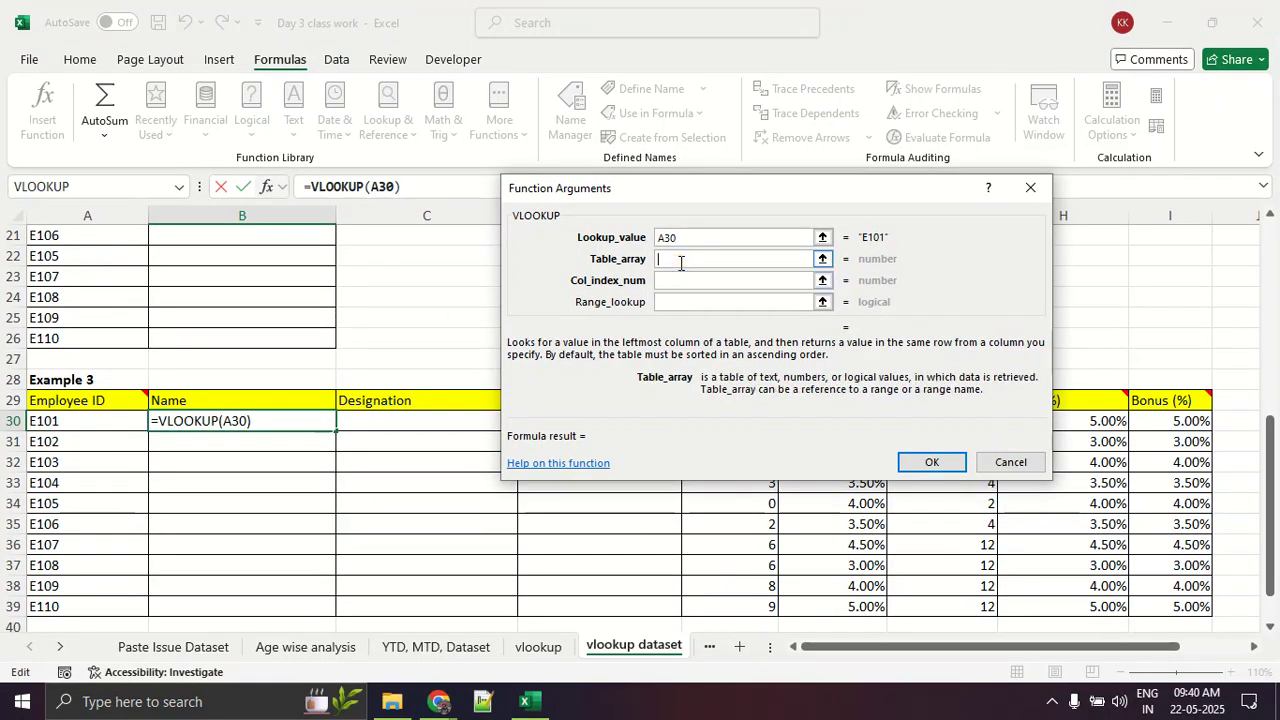
{"action": "scroll", "coordinate": [318, 327], "scroll_direction": "up", "scroll_amount": 6}
{"action": "scroll", "coordinate": [318, 327], "scroll_direction": "up", "scroll_amount": 1}
{"action": "left_click", "coordinate": [822, 259]}
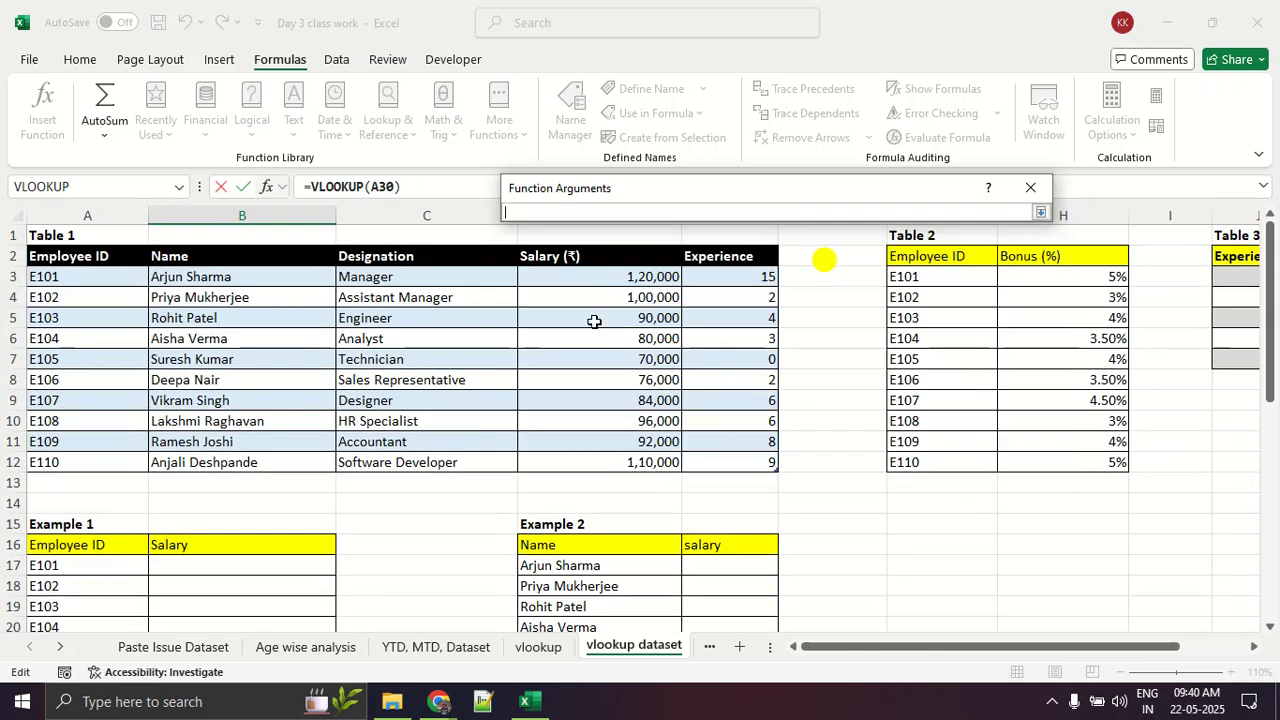
{"action": "mouse_move", "coordinate": [96, 265]}
{"action": "left_mouse_down"}
{"action": "mouse_move", "coordinate": [24, 282]}
{"action": "mouse_move", "coordinate": [28, 470]}
{"action": "mouse_move", "coordinate": [752, 484]}
{"action": "mouse_move", "coordinate": [795, 450]}
{"action": "mouse_move", "coordinate": [797, 266]}
{"action": "mouse_move", "coordinate": [2, 267]}
{"action": "left_mouse_up"}
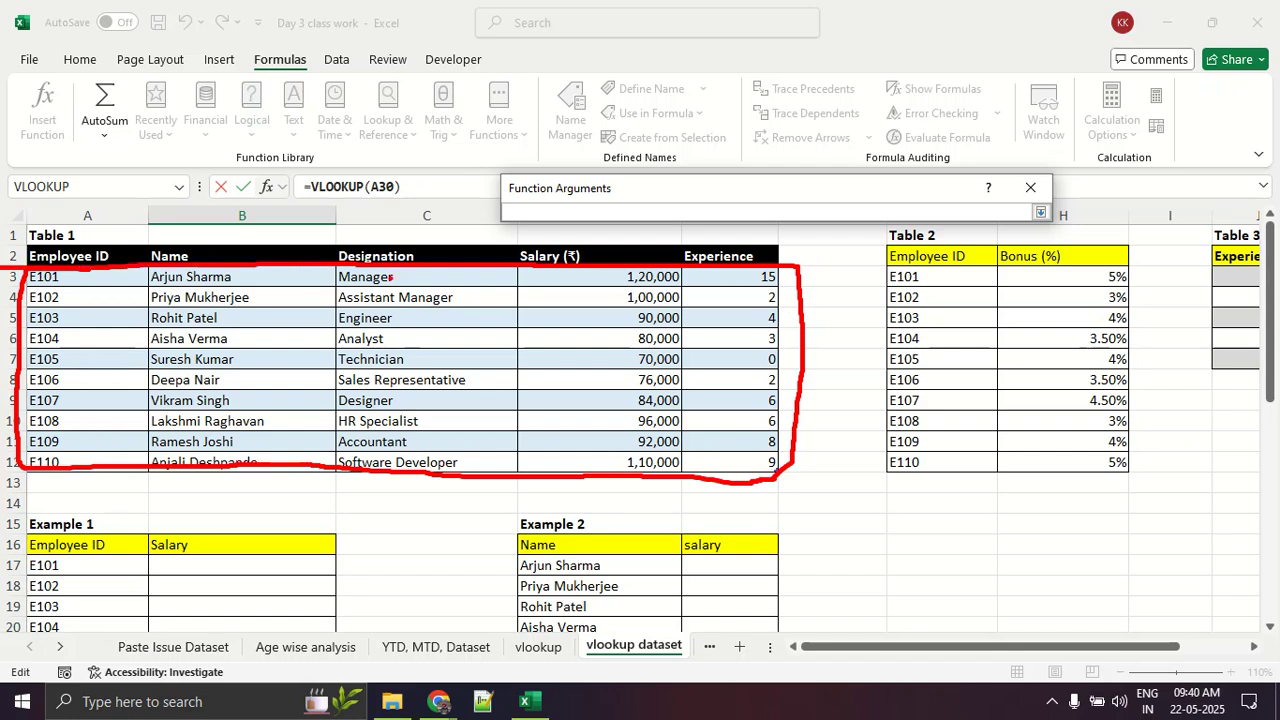
{"action": "key", "text": "Escape"}
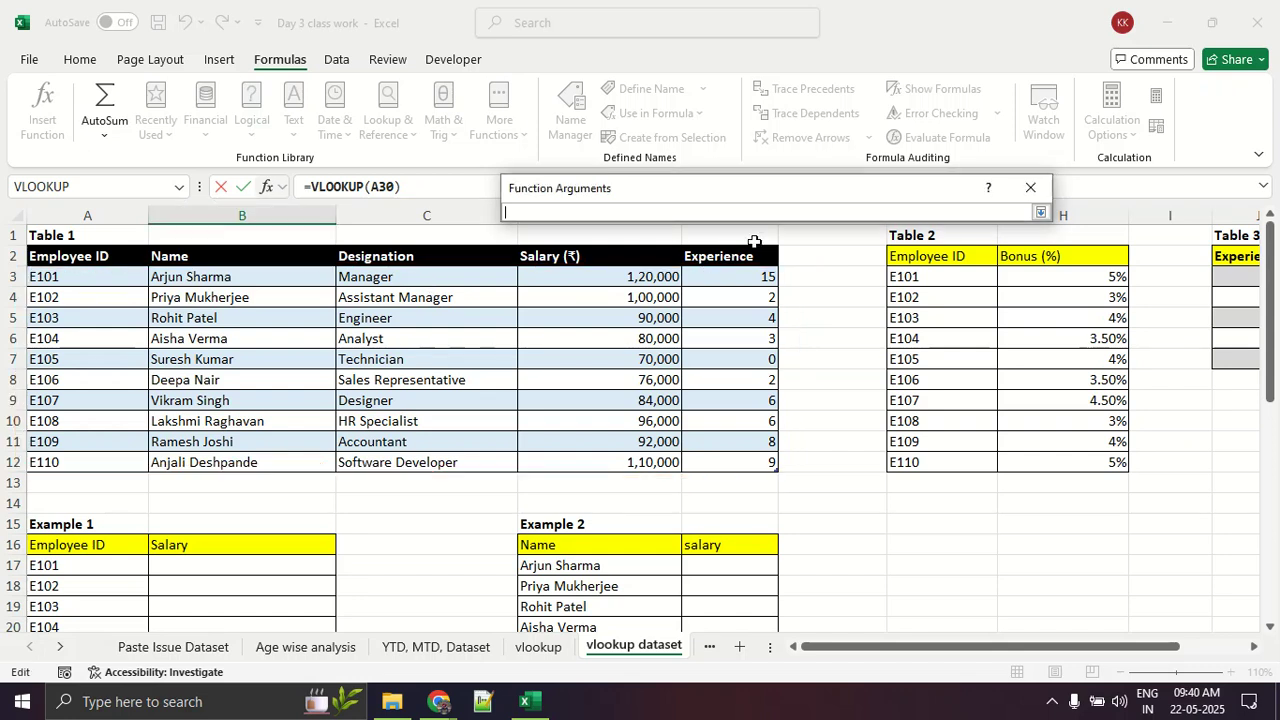
{"action": "left_click_drag", "start_coordinate": [73, 282], "coordinate": [751, 457]}
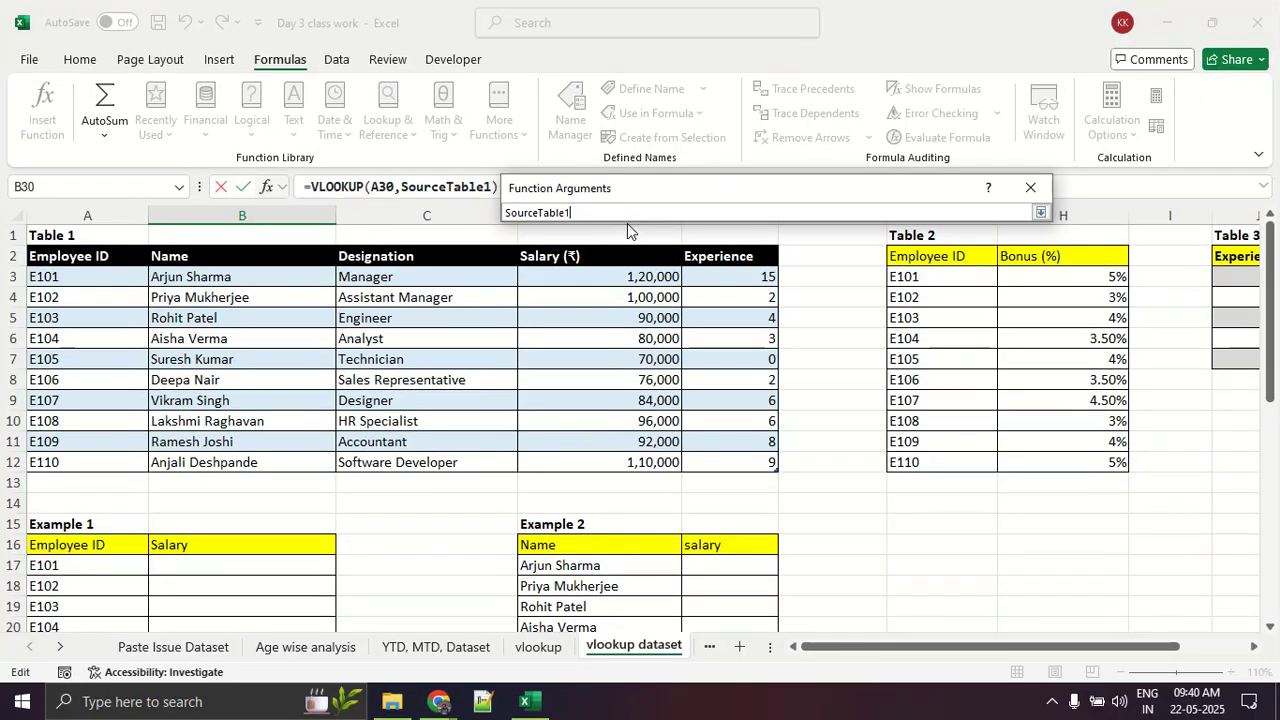
{"action": "left_click", "coordinate": [1040, 213]}
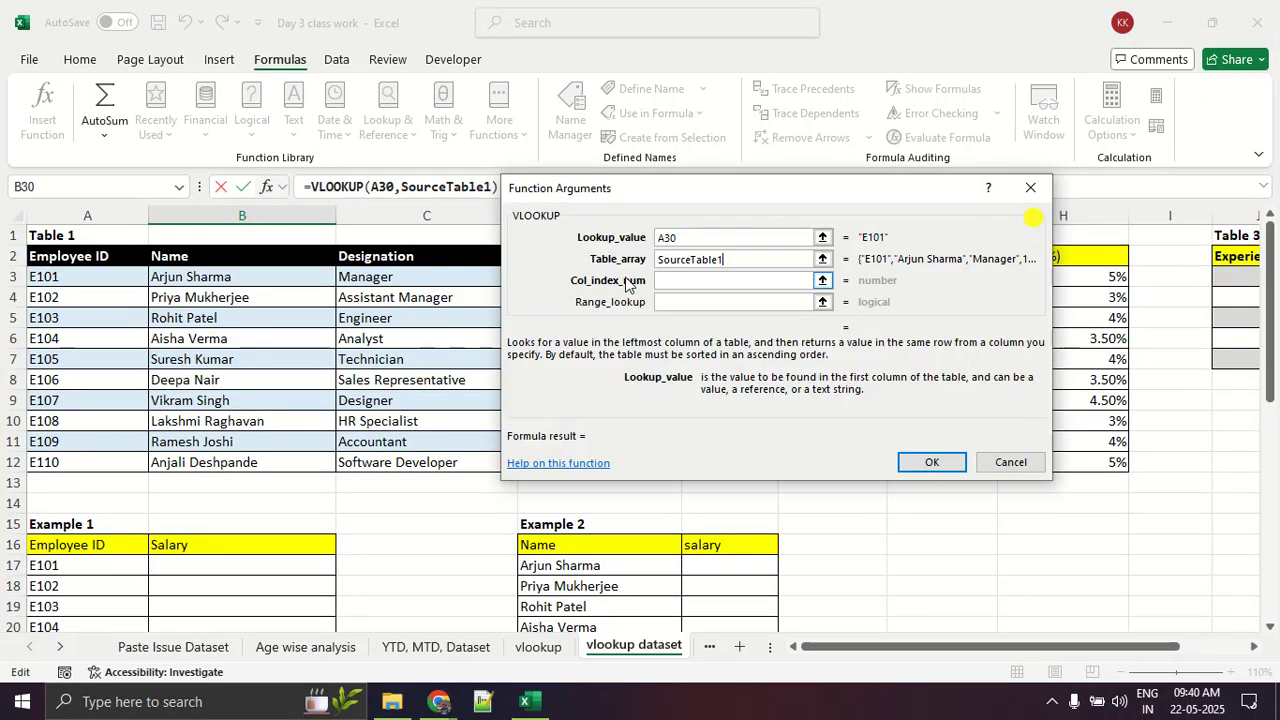
Step: Number the Table 1 columns 1 to 5 in red to explain the column index argument, and clear the drawing
{"action": "left_click", "coordinate": [686, 284]}
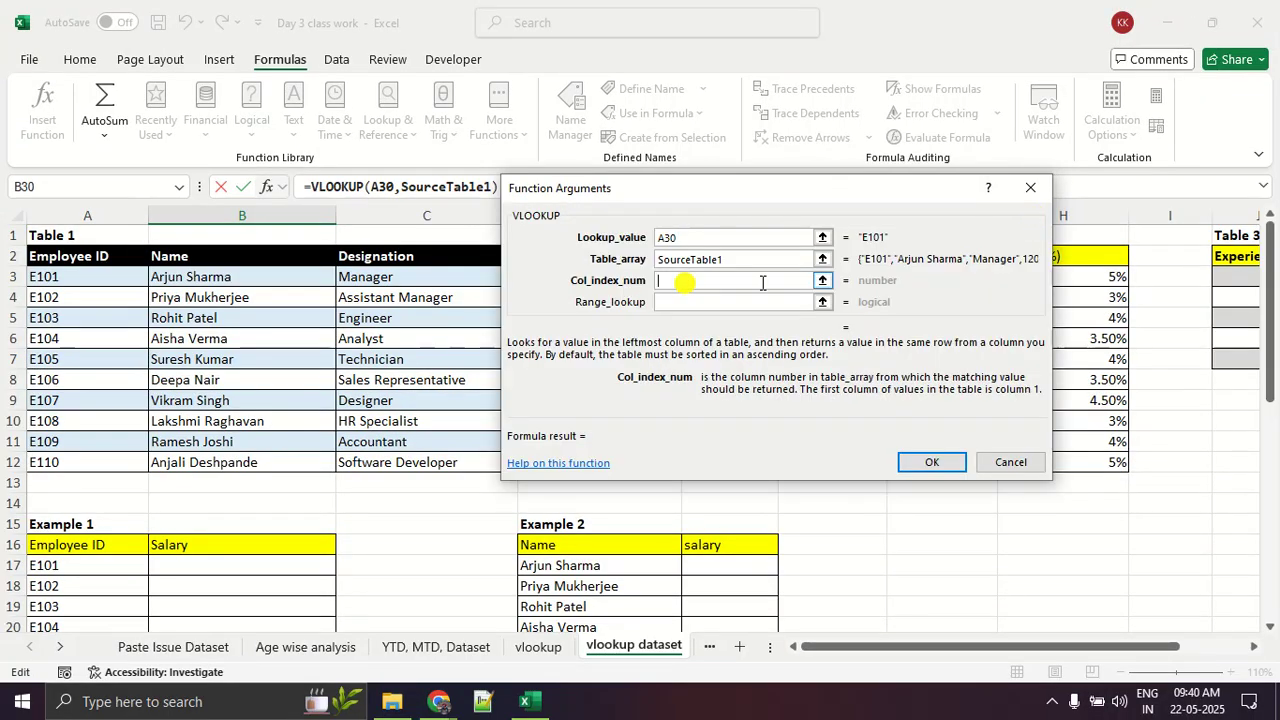
{"action": "left_click", "coordinate": [822, 282]}
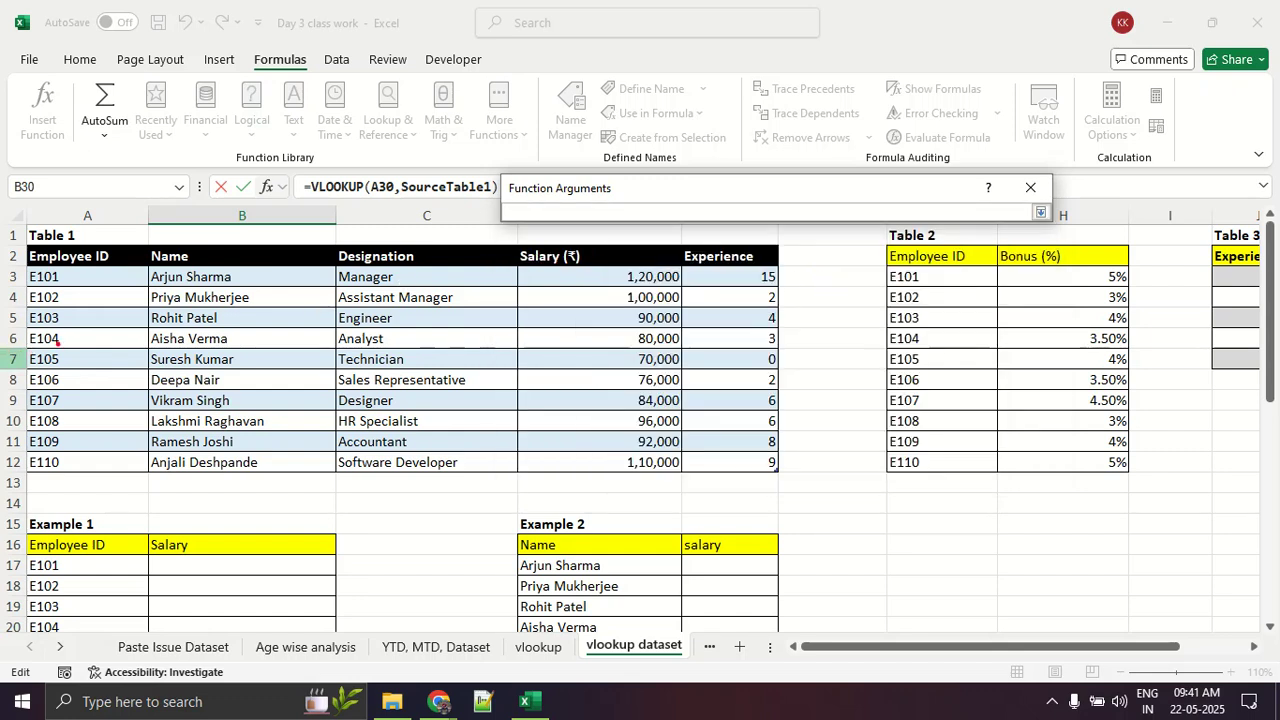
{"action": "left_click_drag", "start_coordinate": [3, 263], "coordinate": [150, 264]}
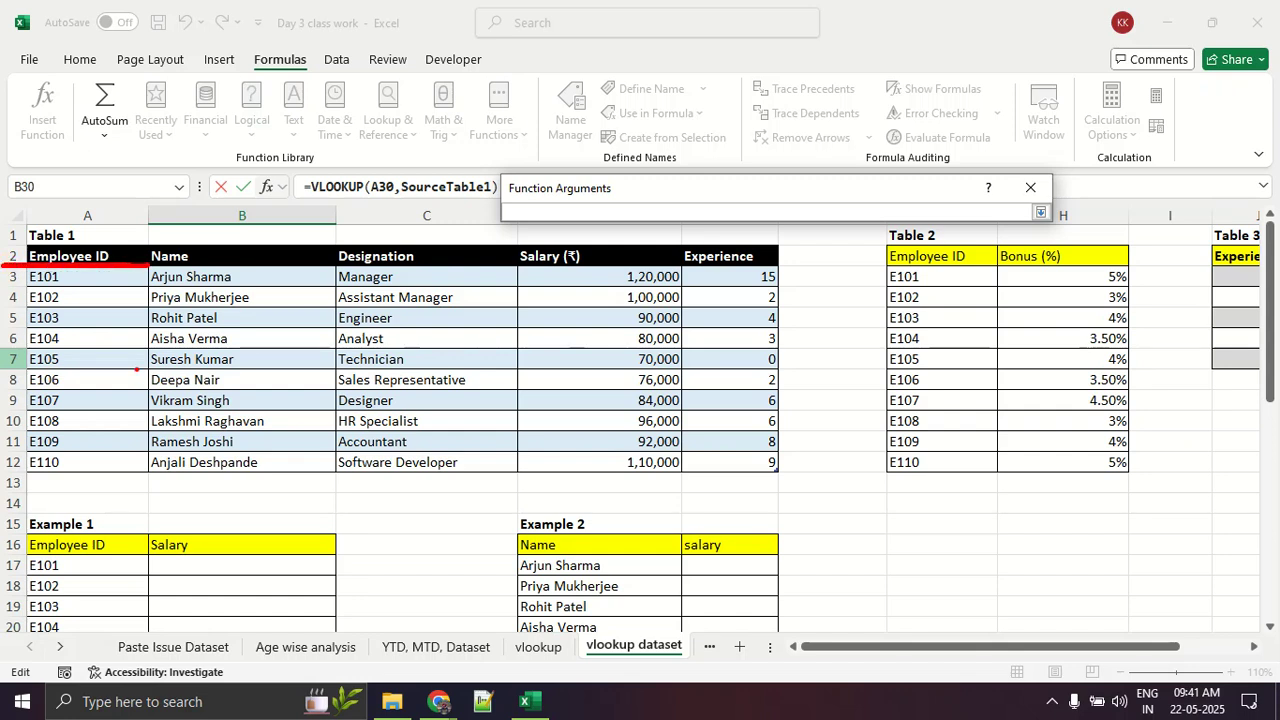
{"action": "left_click_drag", "start_coordinate": [90, 350], "coordinate": [102, 392]}
{"action": "left_click_drag", "start_coordinate": [236, 355], "coordinate": [270, 389]}
{"action": "mouse_move", "coordinate": [428, 343]}
{"action": "left_mouse_down"}
{"action": "mouse_move", "coordinate": [455, 365]}
{"action": "mouse_move", "coordinate": [395, 410]}
{"action": "left_mouse_up"}
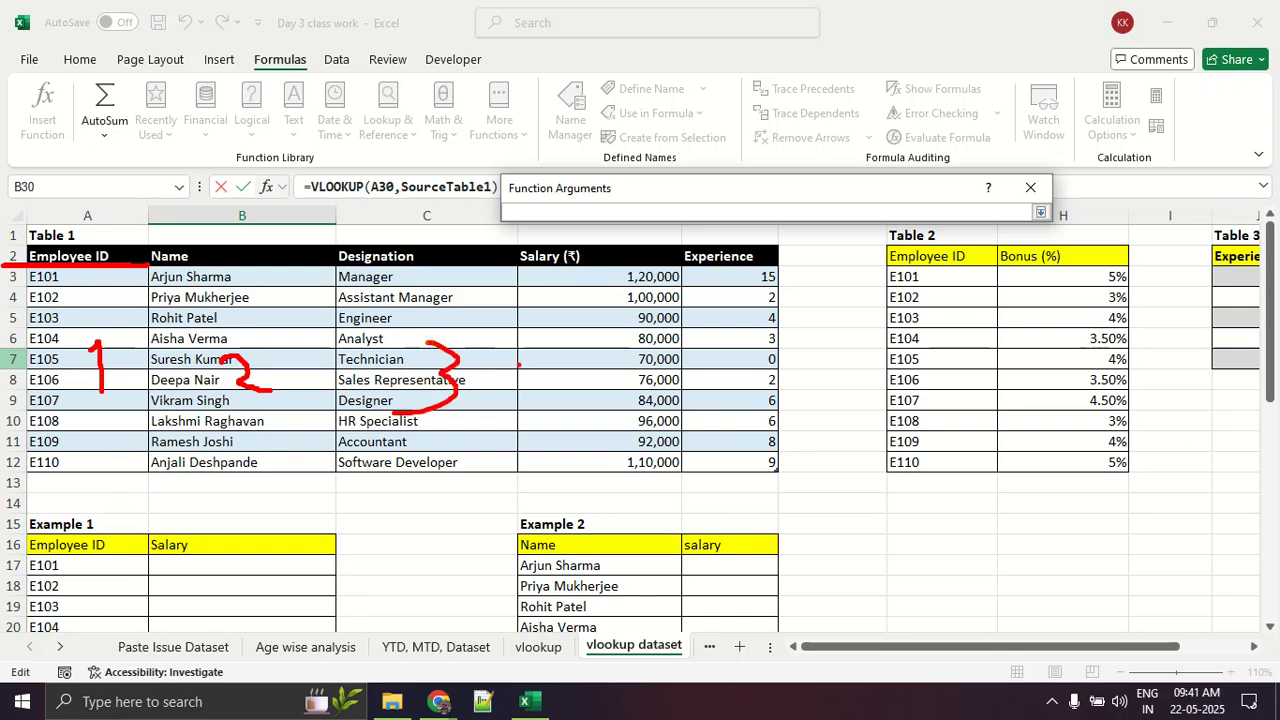
{"action": "left_click_drag", "start_coordinate": [587, 322], "coordinate": [603, 396]}
{"action": "left_click_drag", "start_coordinate": [745, 325], "coordinate": [730, 388]}
{"action": "left_click_drag", "start_coordinate": [745, 326], "coordinate": [817, 324]}
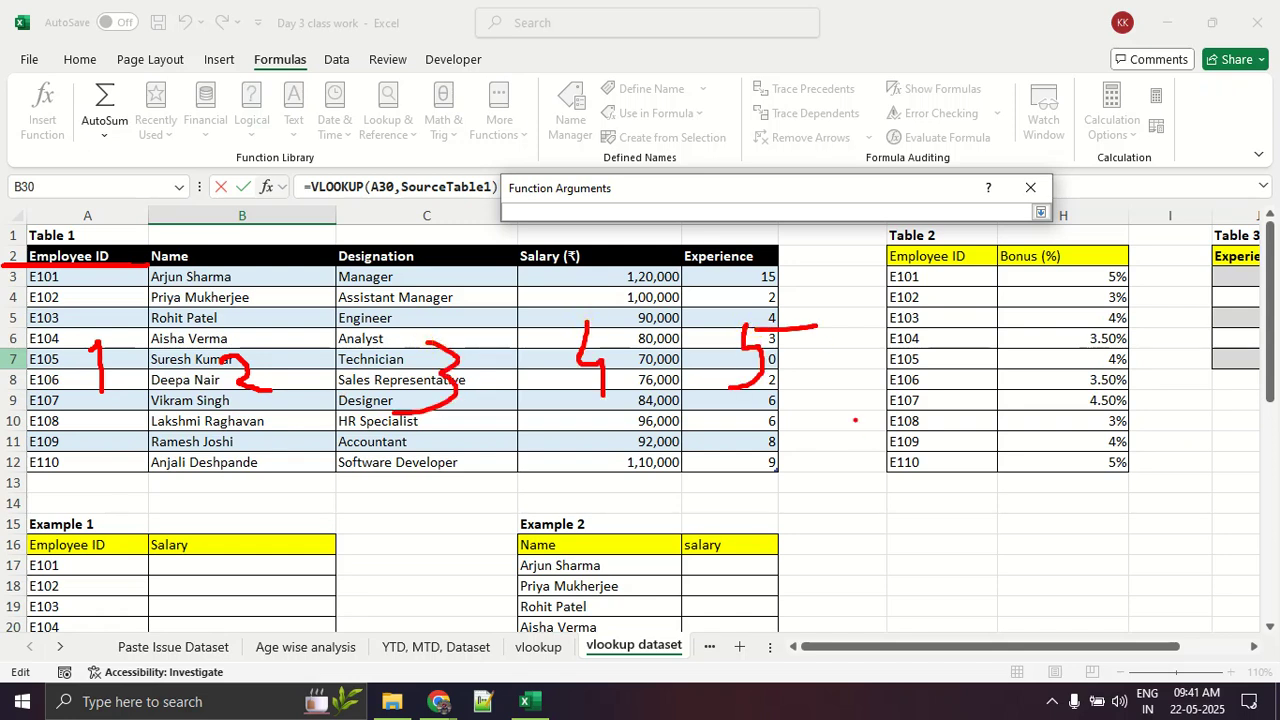
{"action": "left_click_drag", "start_coordinate": [570, 277], "coordinate": [519, 280]}
{"action": "mouse_move", "coordinate": [769, 417]}
{"action": "left_mouse_down"}
{"action": "mouse_move", "coordinate": [725, 421]}
{"action": "mouse_move", "coordinate": [732, 432]}
{"action": "left_mouse_up"}
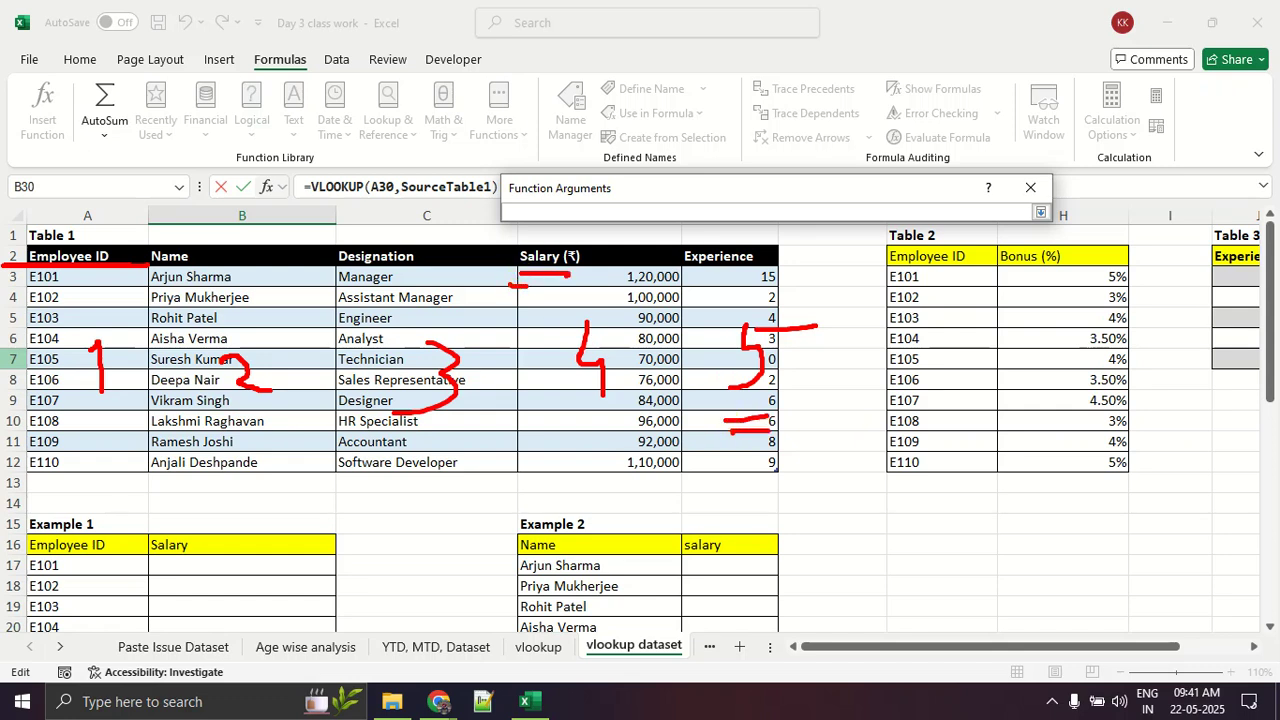
{"action": "key", "text": "Escape"}
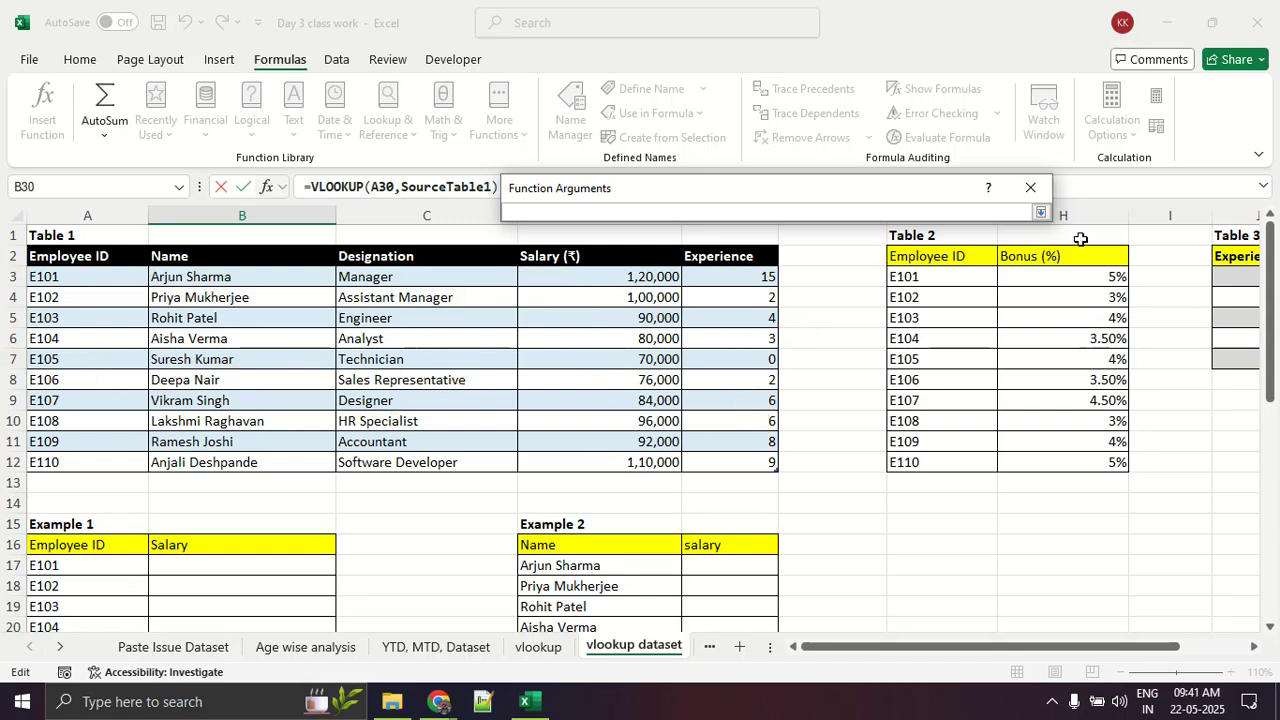
Step: Set the column index number to 2 for the Name column and complete the VLOOKUP formula in B30
{"action": "type", "text": "4"}
{"action": "key", "text": "BackSpace"}
{"action": "scroll", "coordinate": [133, 421], "scroll_direction": "down", "scroll_amount": 1}
{"action": "scroll", "coordinate": [254, 437], "scroll_direction": "down", "scroll_amount": 9}
{"action": "scroll", "coordinate": [254, 438], "scroll_direction": "up", "scroll_amount": 3}
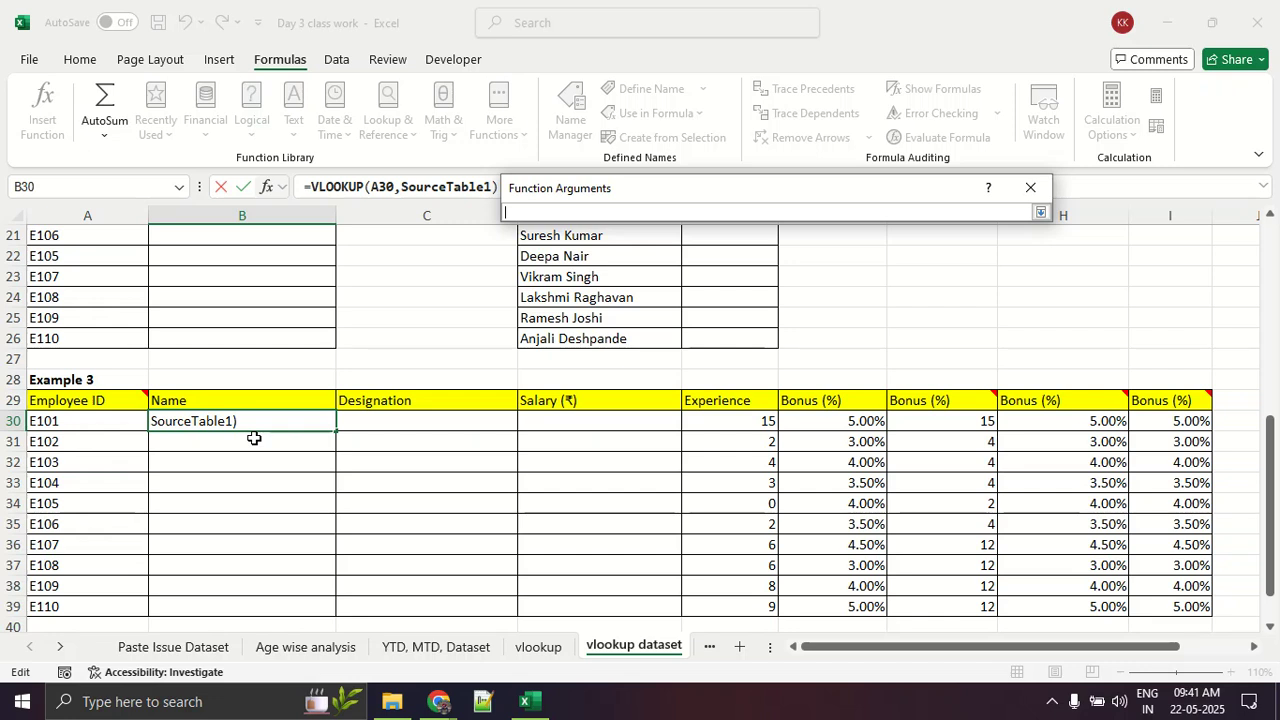
{"action": "scroll", "coordinate": [254, 438], "scroll_direction": "up", "scroll_amount": 7}
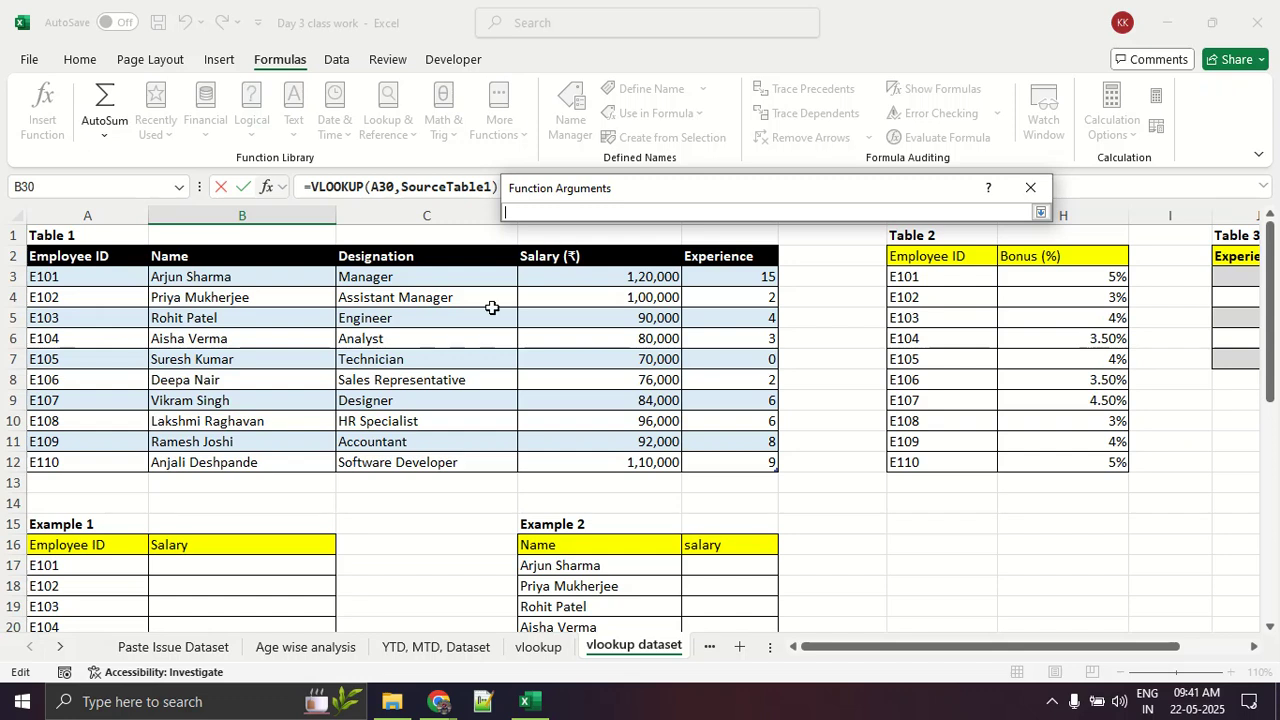
{"action": "type", "text": "2"}
{"action": "left_click", "coordinate": [1041, 214]}
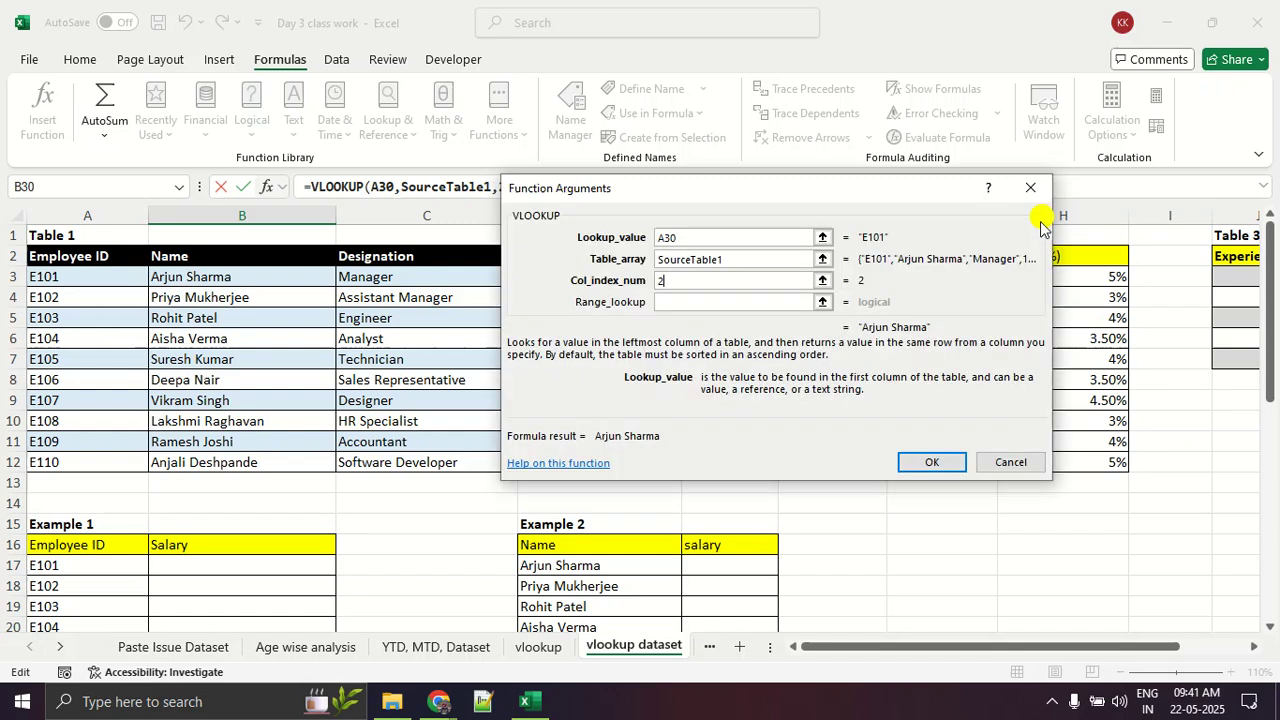
{"action": "left_click", "coordinate": [918, 456]}
Step: Fill the B30 VLOOKUP formula down the Example 3 Name column through the E110 row
{"action": "scroll", "coordinate": [271, 457], "scroll_direction": "down", "scroll_amount": 5}
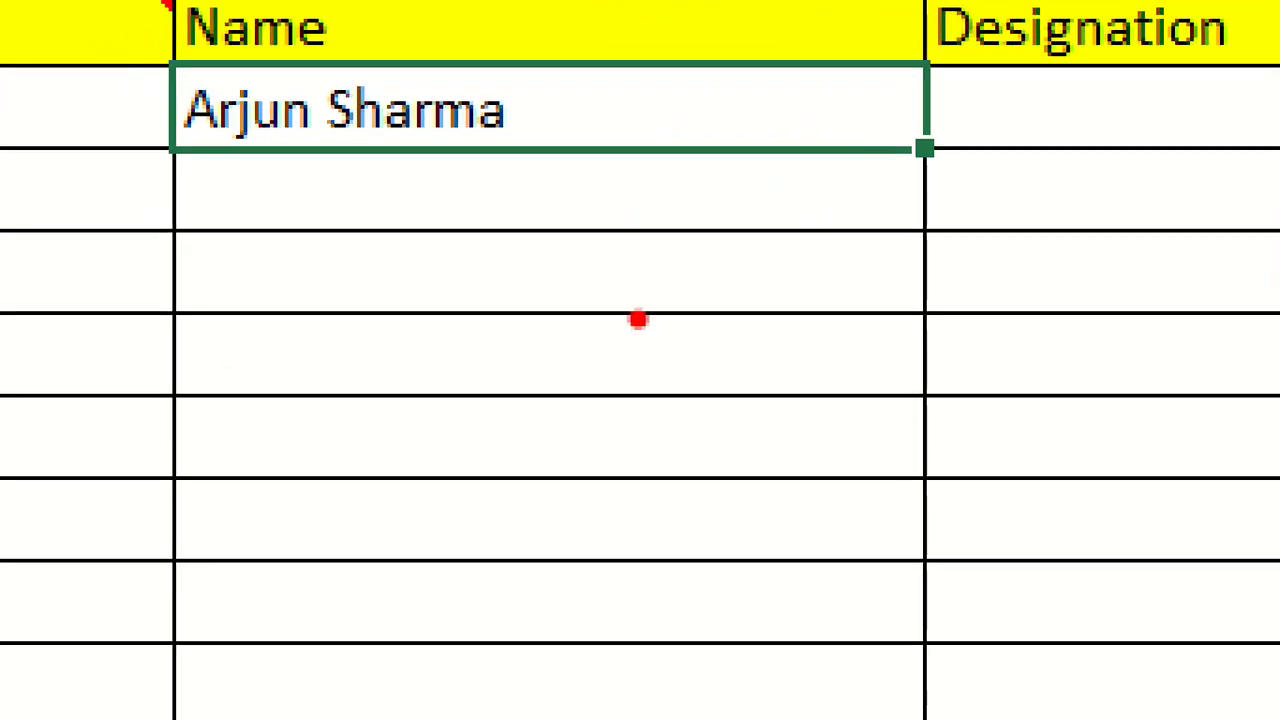
{"action": "mouse_move", "coordinate": [866, 118]}
{"action": "left_mouse_down"}
{"action": "mouse_move", "coordinate": [842, 130]}
{"action": "mouse_move", "coordinate": [956, 195]}
{"action": "mouse_move", "coordinate": [872, 110]}
{"action": "mouse_move", "coordinate": [820, 117]}
{"action": "left_mouse_up"}
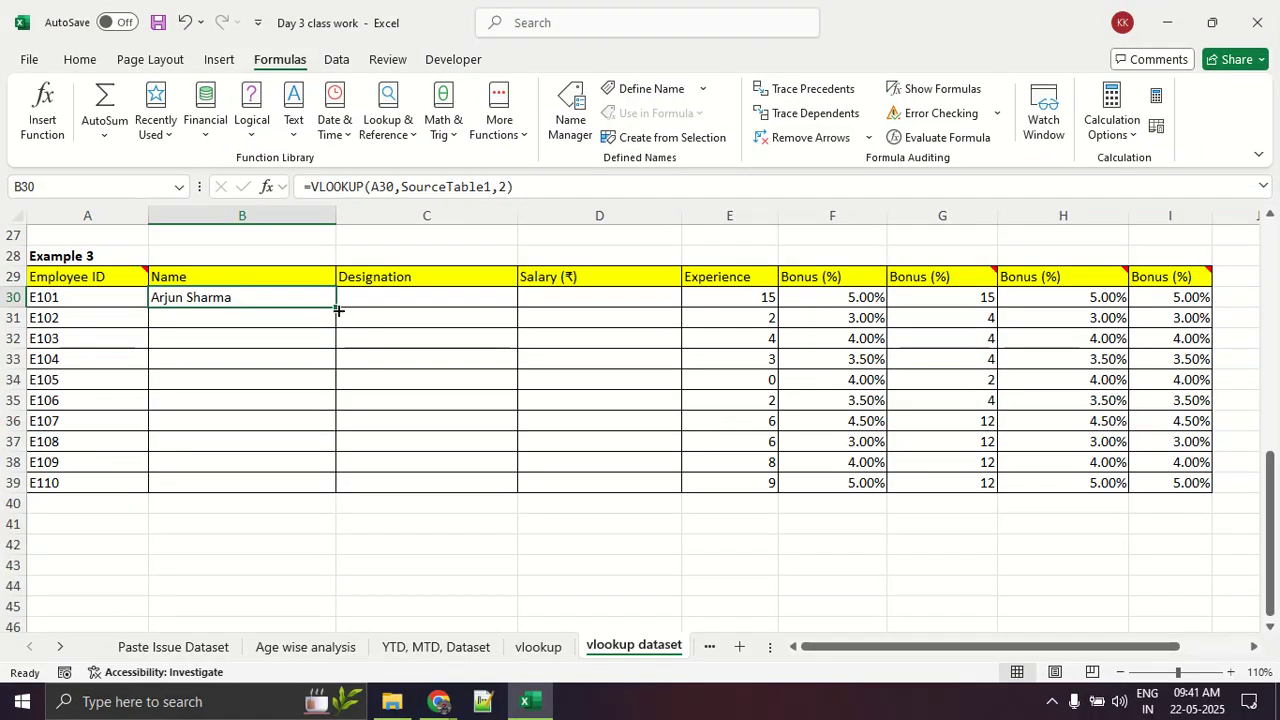
{"action": "double_click", "coordinate": [335, 307]}
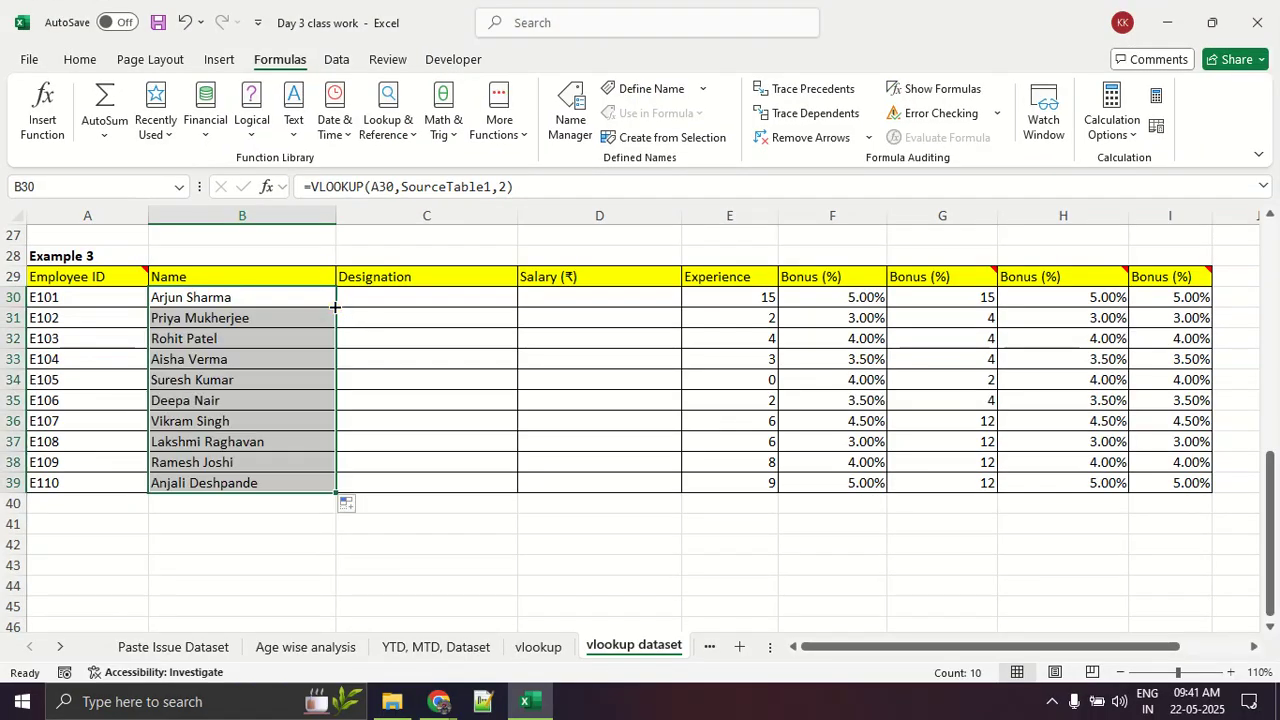
Step: Clear cells C30:I39 in Example 3, from Designation through the last Bonus (%) column
{"action": "left_click", "coordinate": [474, 549]}
{"action": "left_click", "coordinate": [420, 301]}
{"action": "left_click_drag", "start_coordinate": [420, 301], "coordinate": [1188, 483]}
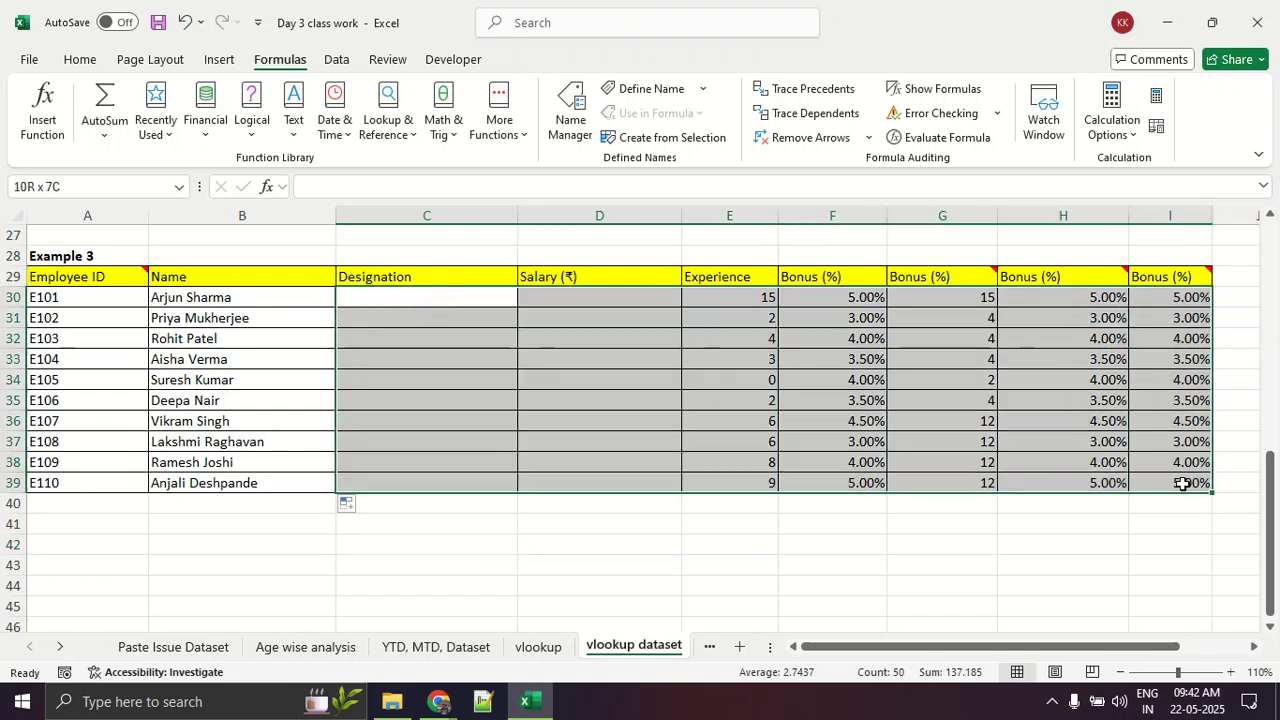
Step: Examine the employee IDs and bonus percentages in Table 2 against the first Bonus (%) column of Example 3
{"action": "scroll", "coordinate": [1014, 437], "scroll_direction": "up", "scroll_amount": 9}
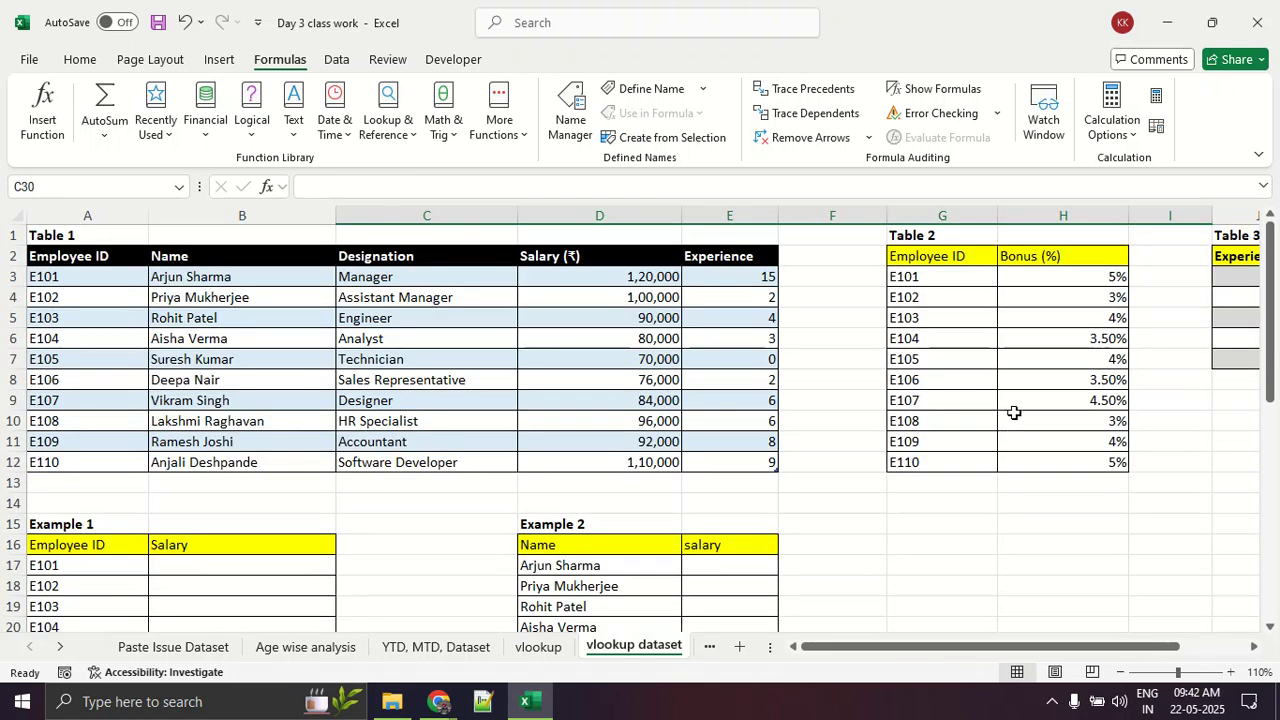
{"action": "left_click_drag", "start_coordinate": [936, 288], "coordinate": [1057, 461]}
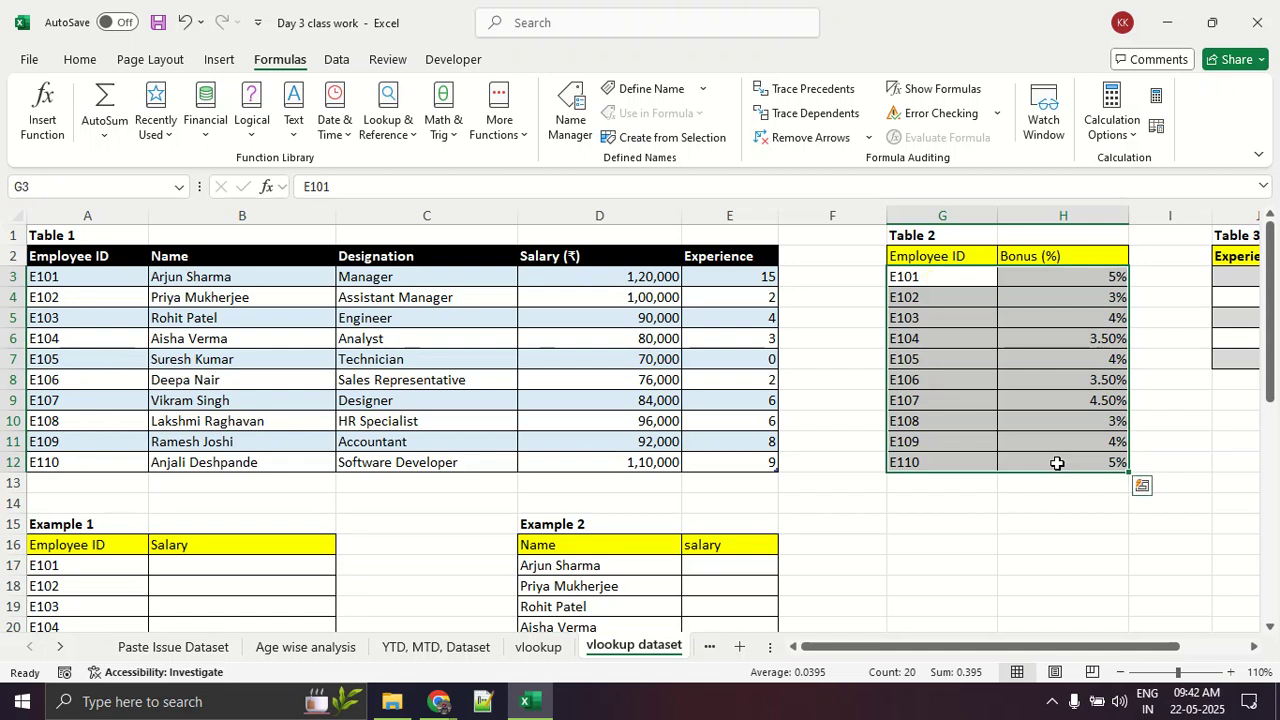
{"action": "scroll", "coordinate": [1079, 331], "scroll_direction": "down", "scroll_amount": 7}
{"action": "left_click_drag", "start_coordinate": [829, 434], "coordinate": [864, 646]}
{"action": "scroll", "coordinate": [880, 431], "scroll_direction": "up", "scroll_amount": 7}
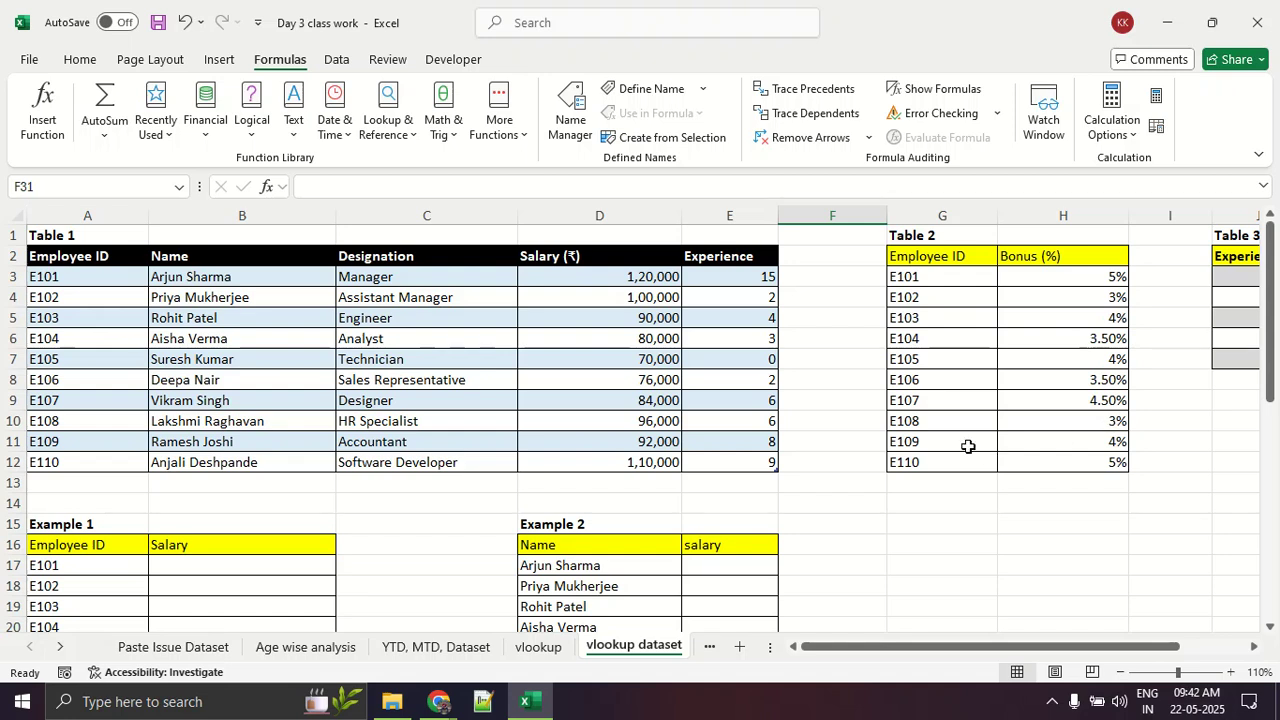
{"action": "scroll", "coordinate": [523, 452], "scroll_direction": "down", "scroll_amount": 5}
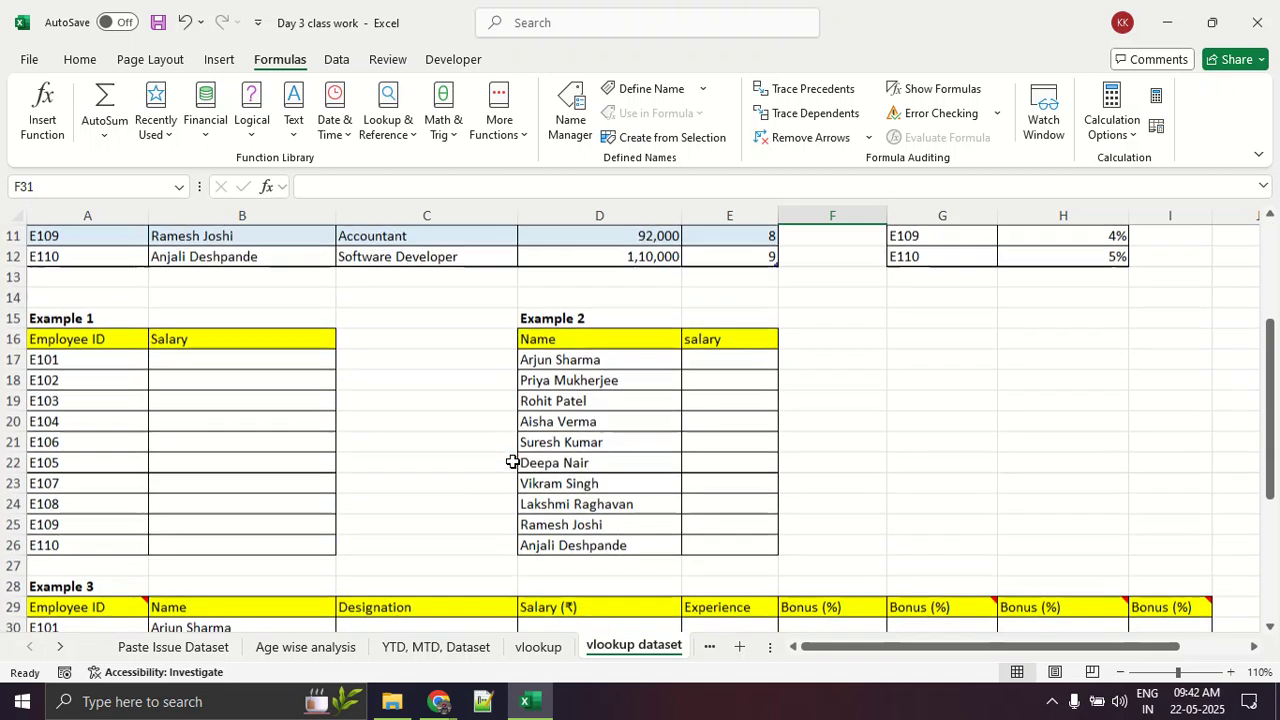
{"action": "scroll", "coordinate": [523, 452], "scroll_direction": "down", "scroll_amount": 2}
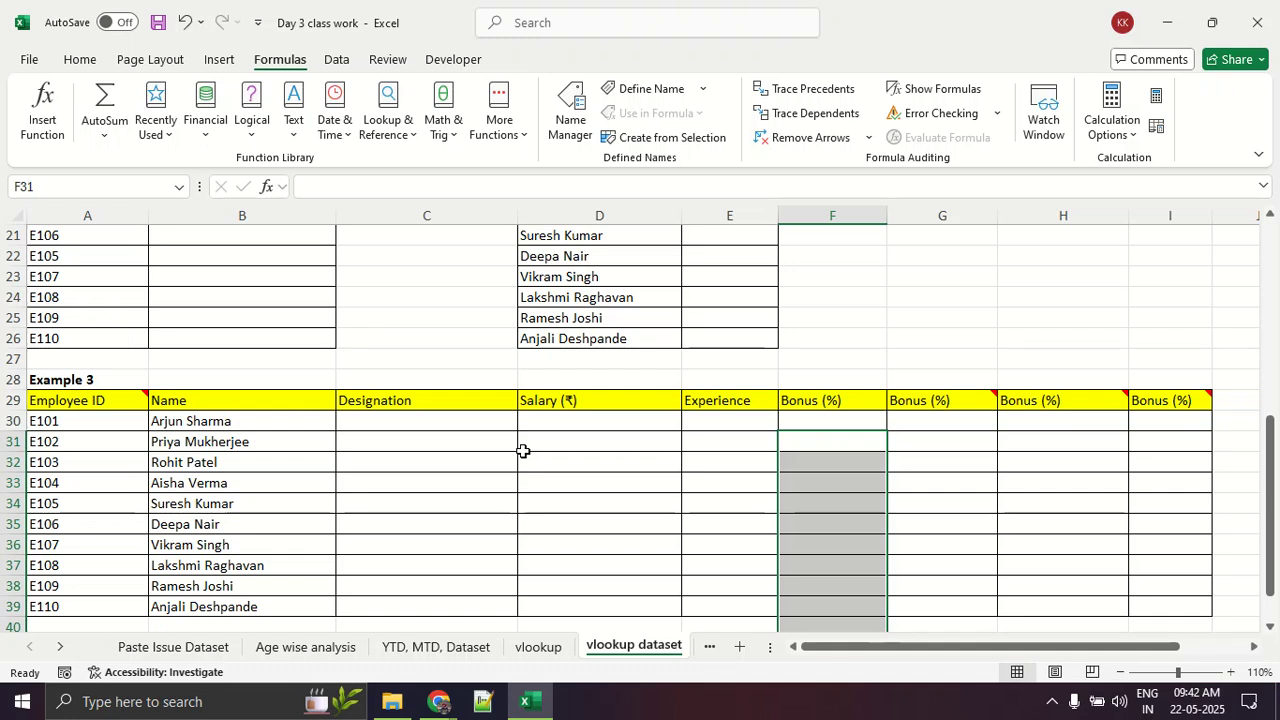
Step: Switch to the Google Meet call, look through the participants and their microphone status, and return to the Excel workbook
{"action": "key", "text": "alt+Tab"}
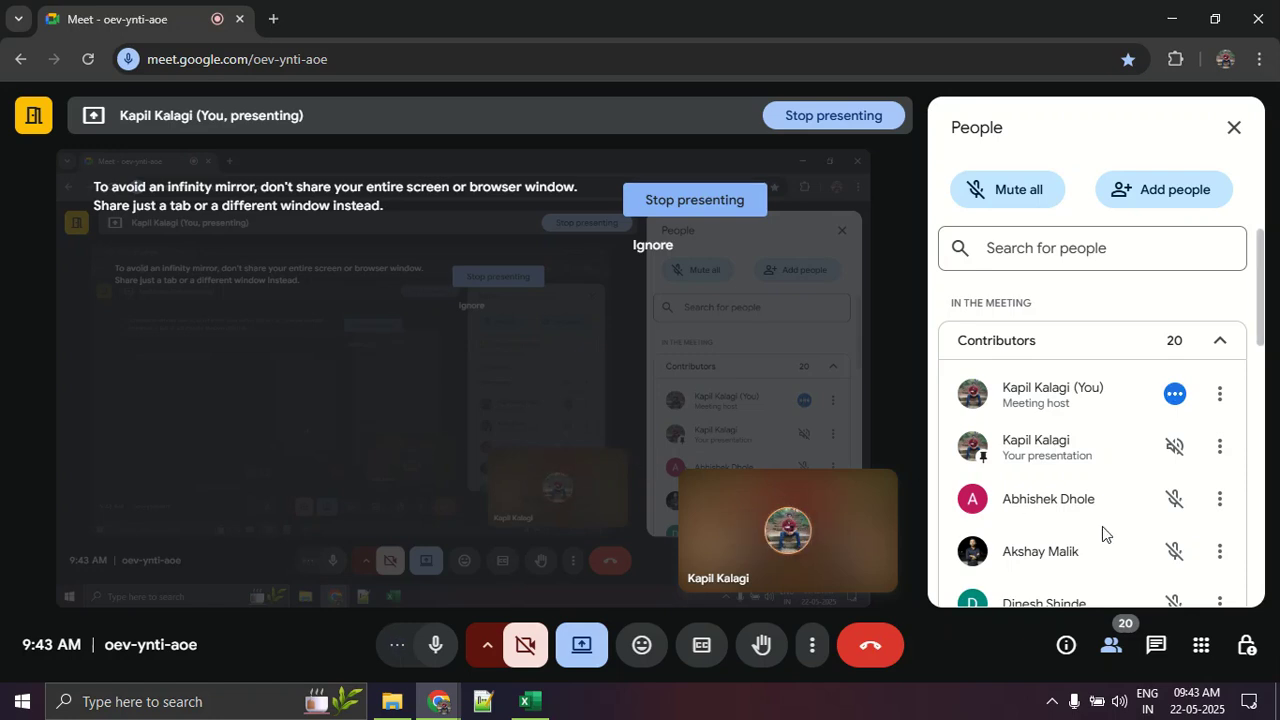
{"action": "scroll", "coordinate": [1148, 549], "scroll_direction": "down", "scroll_amount": 3}
{"action": "scroll", "coordinate": [1148, 549], "scroll_direction": "down", "scroll_amount": 5}
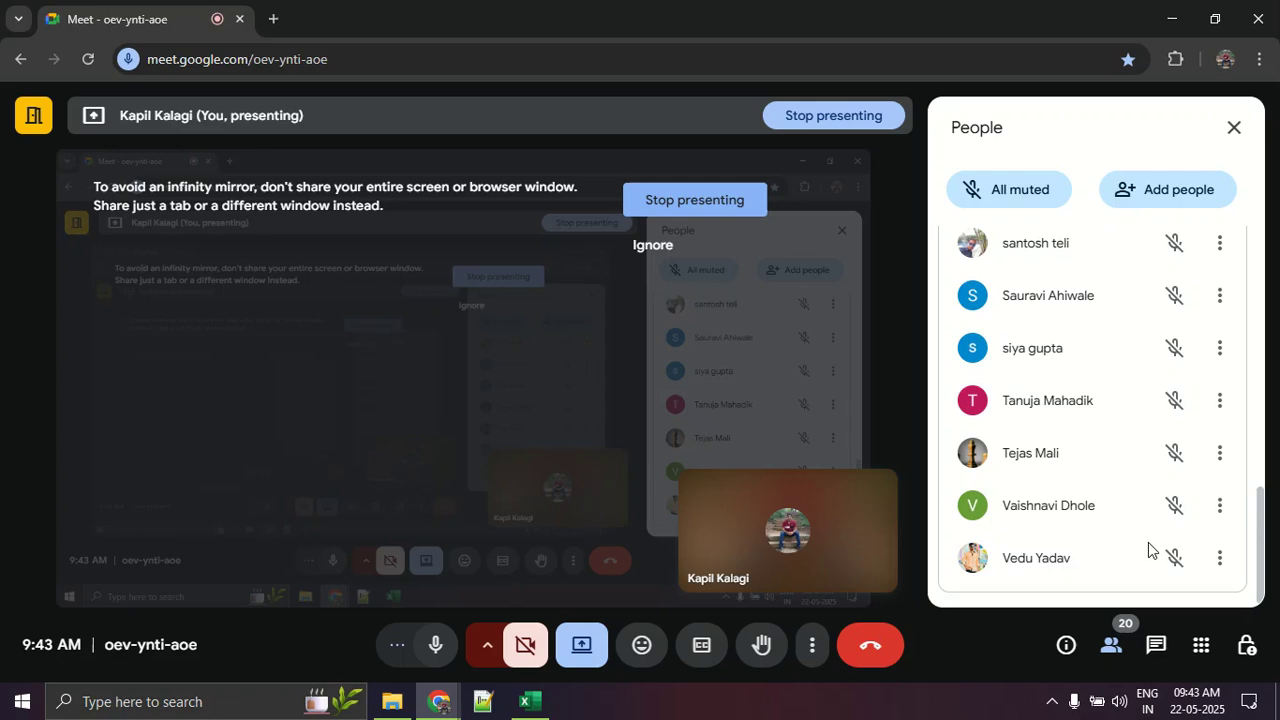
{"action": "scroll", "coordinate": [1148, 549], "scroll_direction": "up", "scroll_amount": 2}
{"action": "scroll", "coordinate": [1148, 549], "scroll_direction": "up", "scroll_amount": 2}
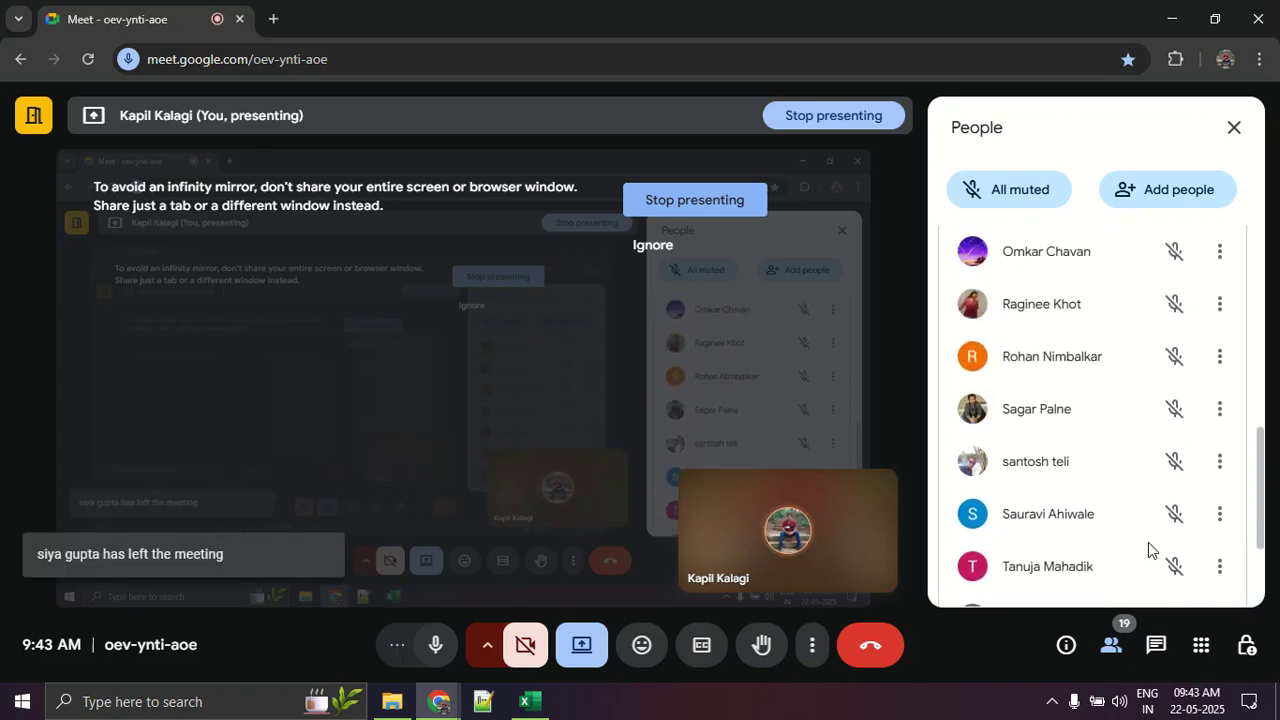
{"action": "scroll", "coordinate": [1148, 549], "scroll_direction": "up", "scroll_amount": 2}
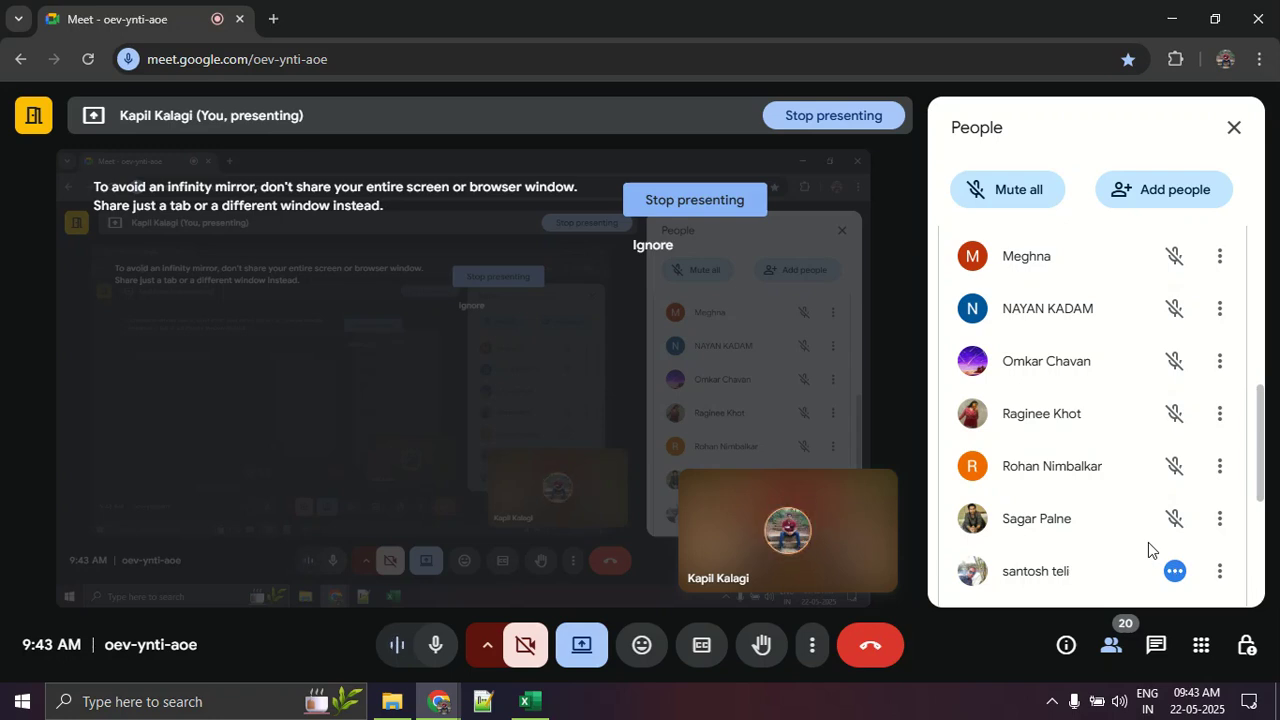
{"action": "key", "text": "alt+Tab"}
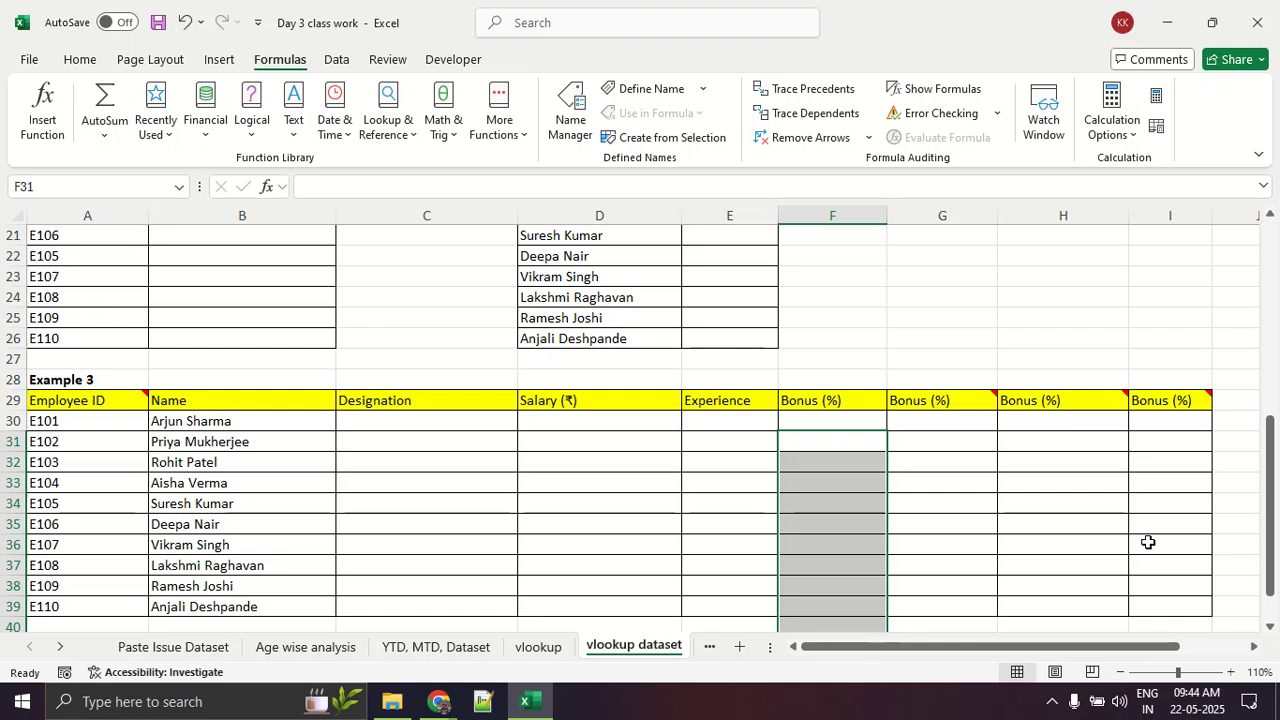
{"action": "key", "text": "alt+Tab"}
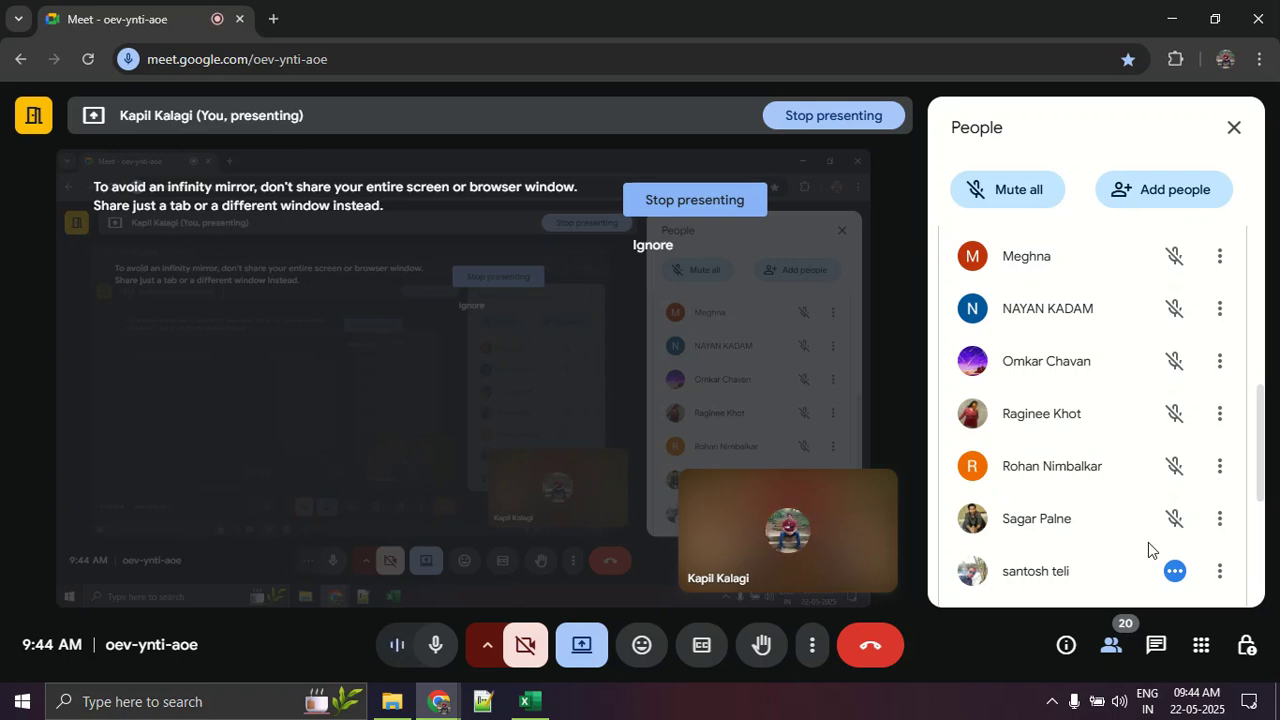
{"action": "key", "text": "alt+Tab"}
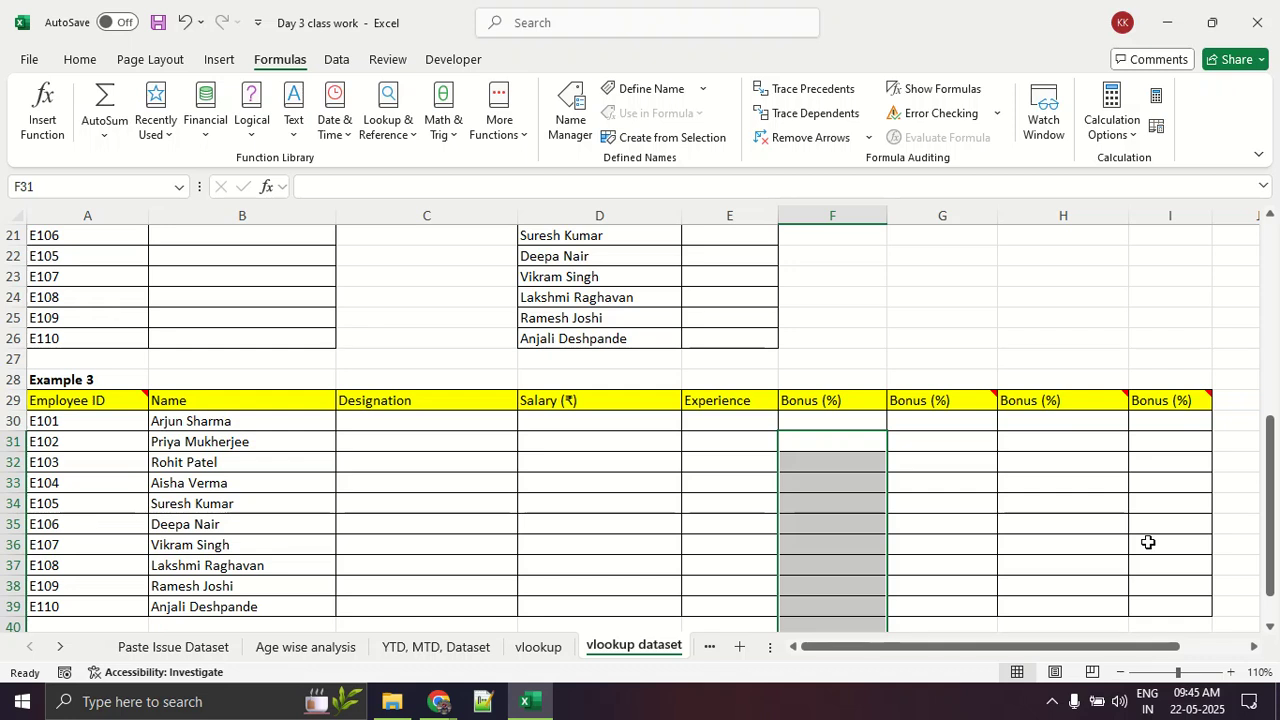
Step: Circle Table 1 in red on screen and draw an arrow upward from its Experience header
{"action": "scroll", "coordinate": [237, 497], "scroll_direction": "up", "scroll_amount": 7}
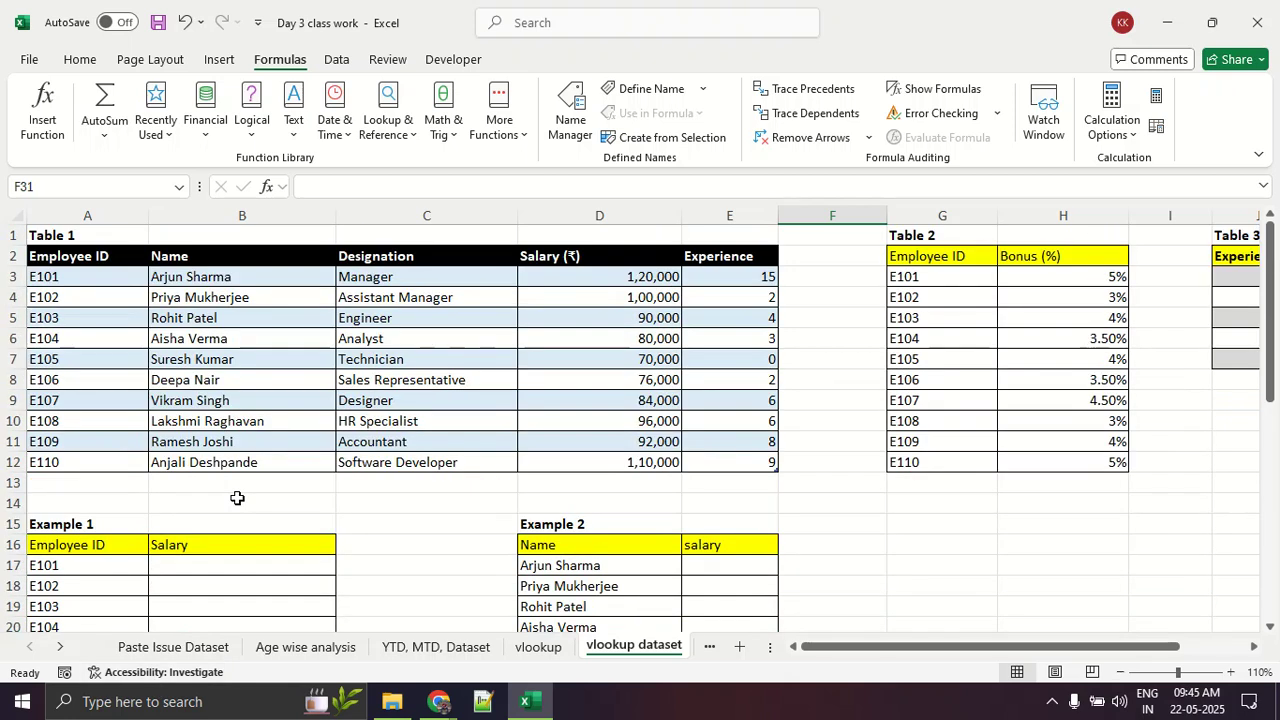
{"action": "mouse_move", "coordinate": [188, 255]}
{"action": "left_mouse_down"}
{"action": "mouse_move", "coordinate": [508, 504]}
{"action": "mouse_move", "coordinate": [745, 258]}
{"action": "mouse_move", "coordinate": [122, 252]}
{"action": "left_mouse_up"}
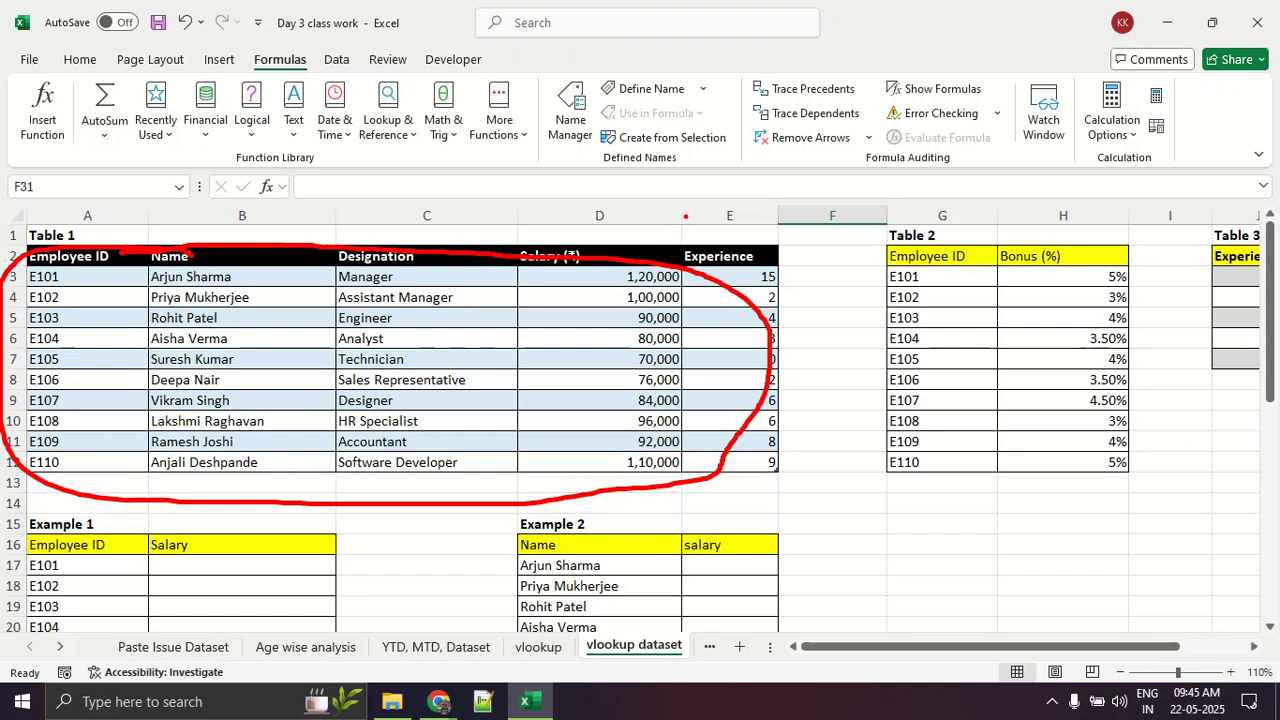
{"action": "left_click_drag", "start_coordinate": [727, 257], "coordinate": [758, 150]}
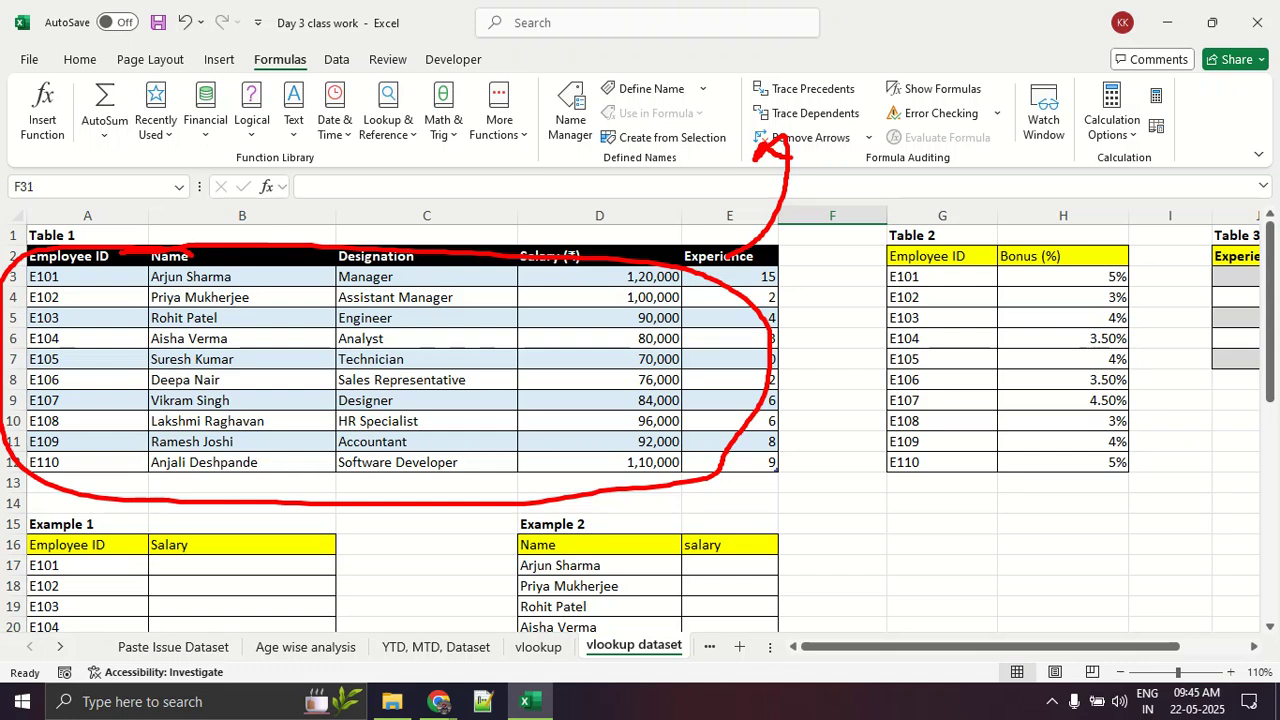
{"action": "key", "text": "alt+Tab"}
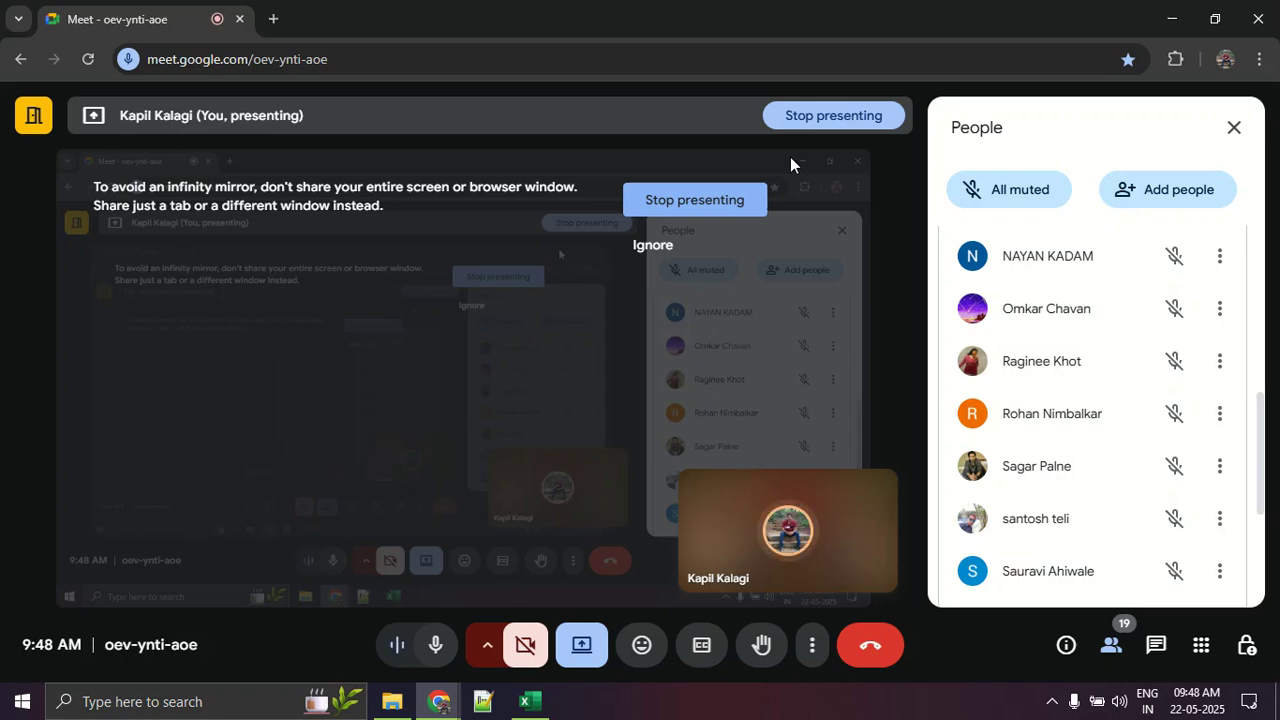
{"action": "key", "text": "alt+Tab"}
{"action": "key", "text": "alt+Tab"}
{"action": "key", "text": "alt+Tab"}
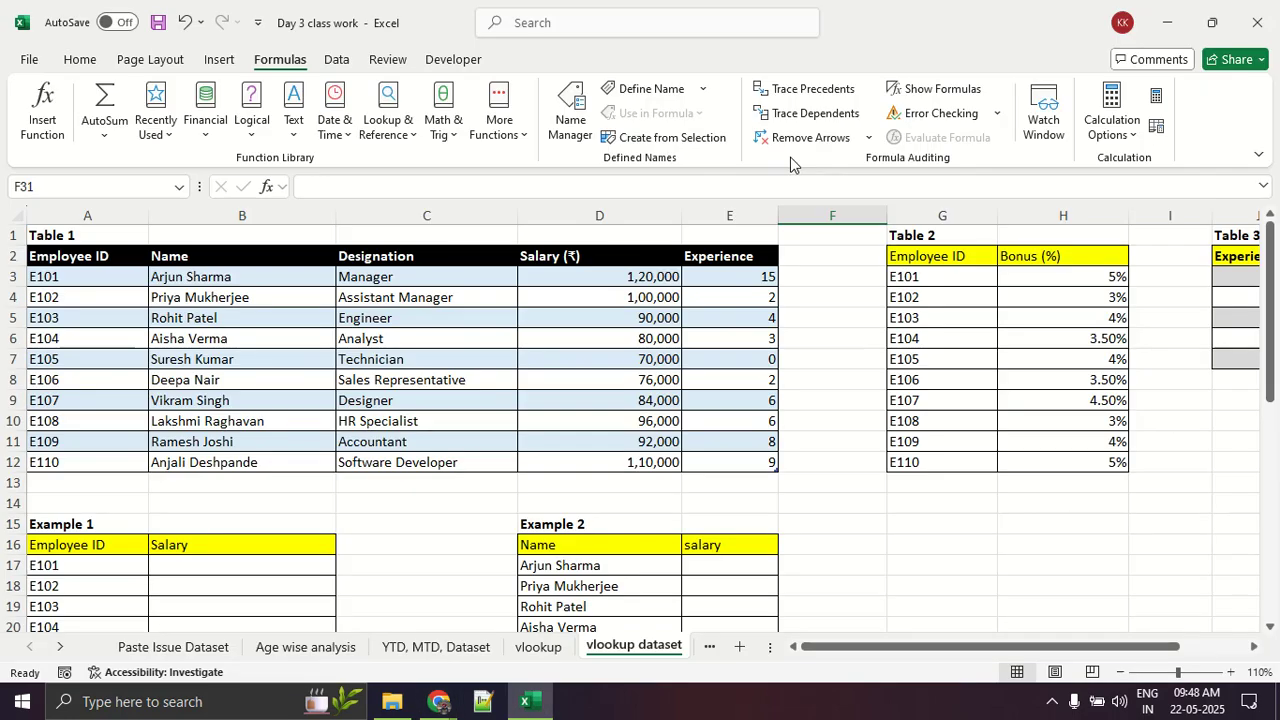
{"action": "scroll", "coordinate": [266, 425], "scroll_direction": "down", "scroll_amount": 5}
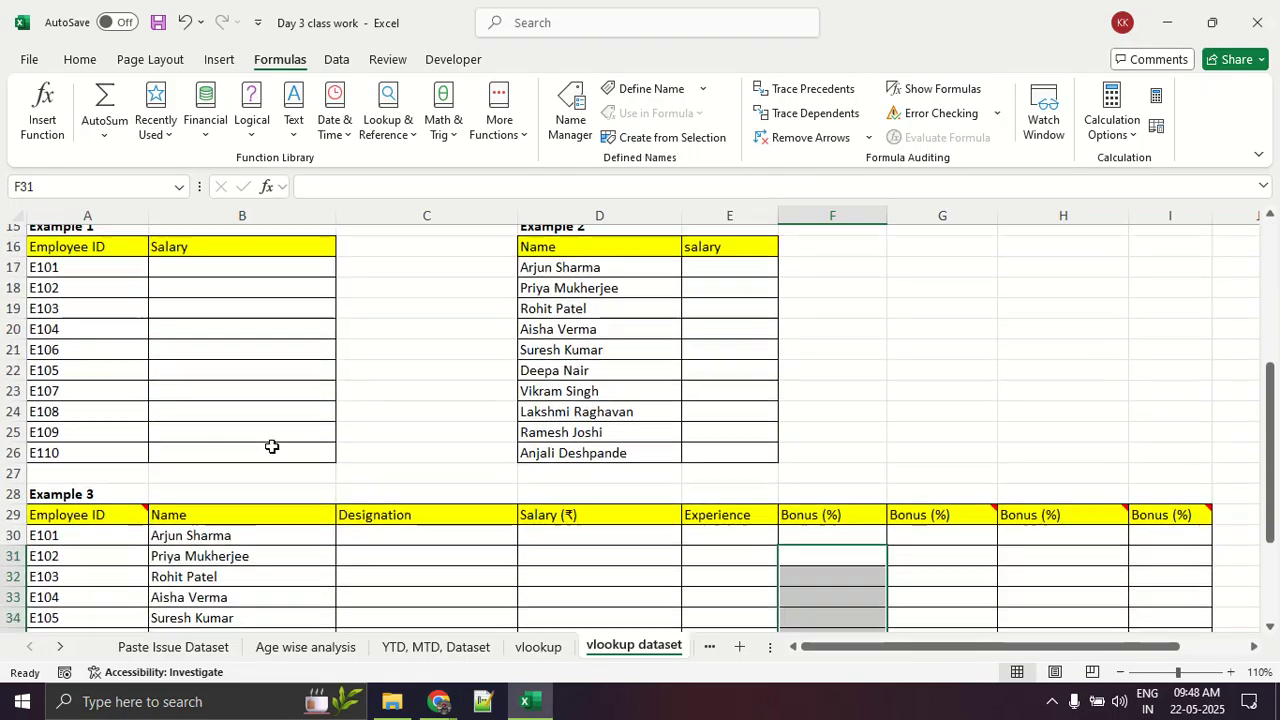
{"action": "scroll", "coordinate": [216, 443], "scroll_direction": "down", "scroll_amount": 3}
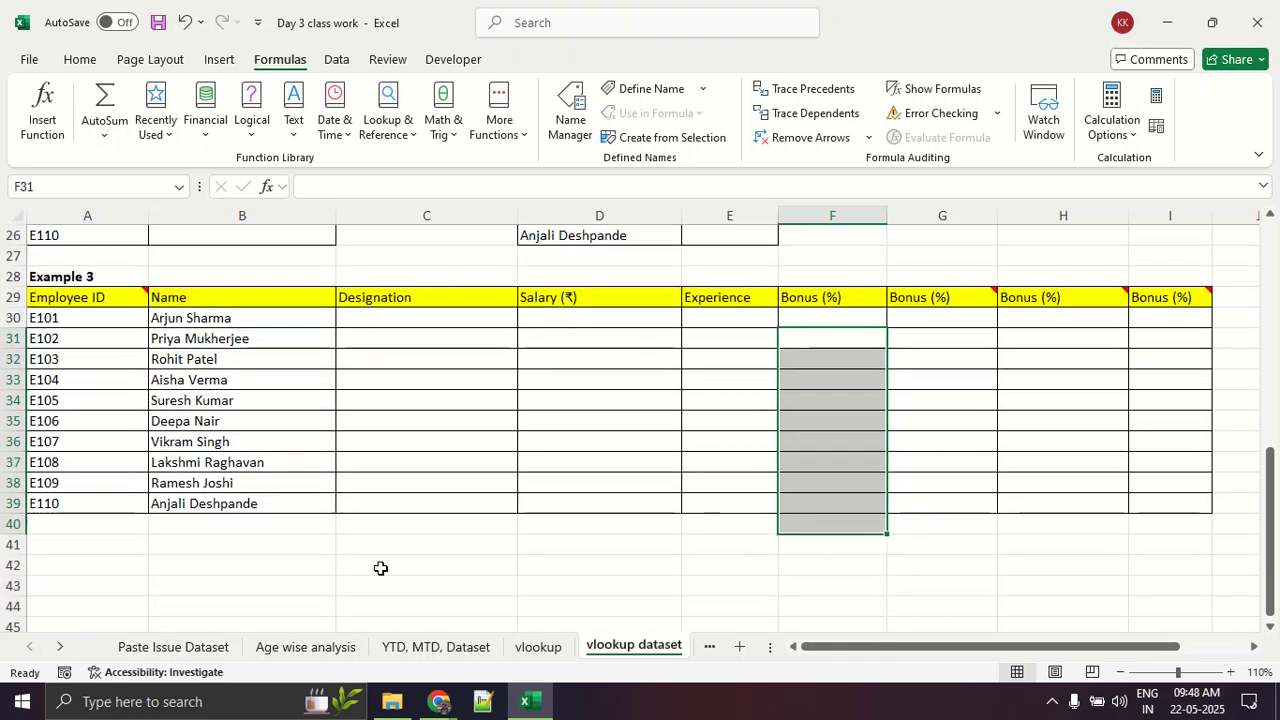
Step: Switch to the Google Meet call and check the end of the participant list for anyone speaking
{"action": "left_click", "coordinate": [416, 706]}
{"action": "left_click", "coordinate": [391, 646]}
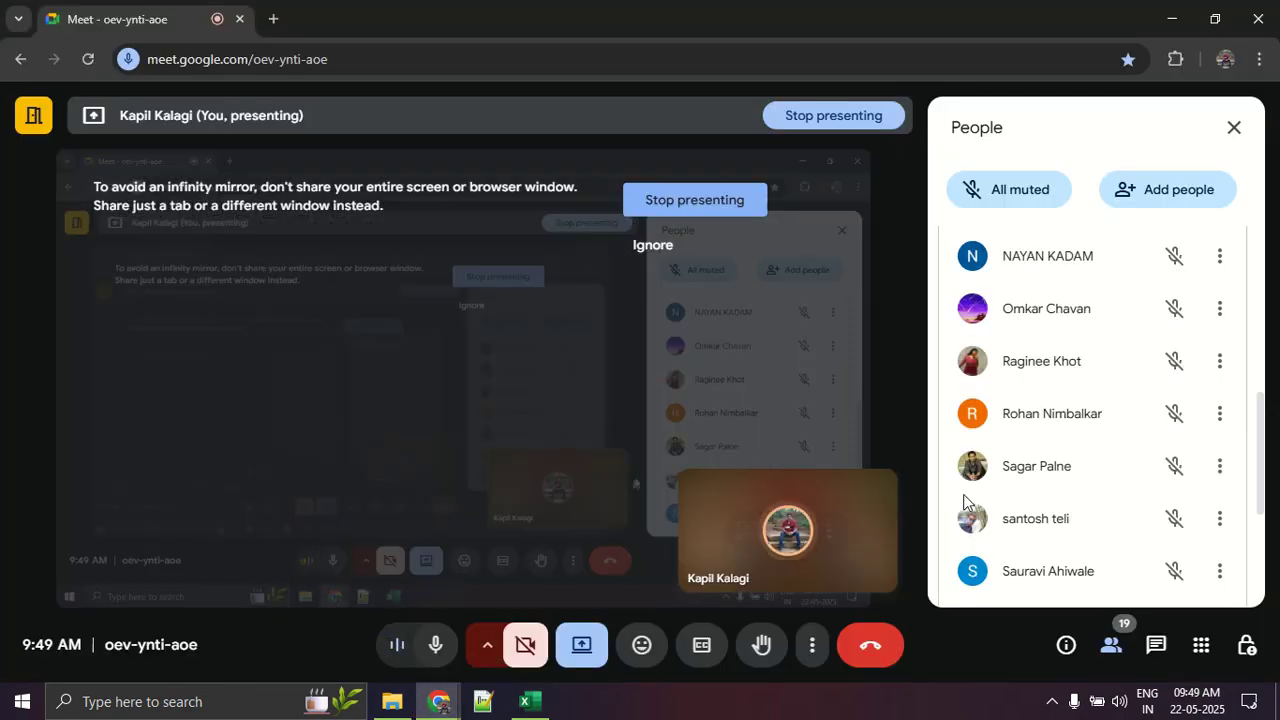
{"action": "scroll", "coordinate": [1147, 480], "scroll_direction": "down", "scroll_amount": 10}
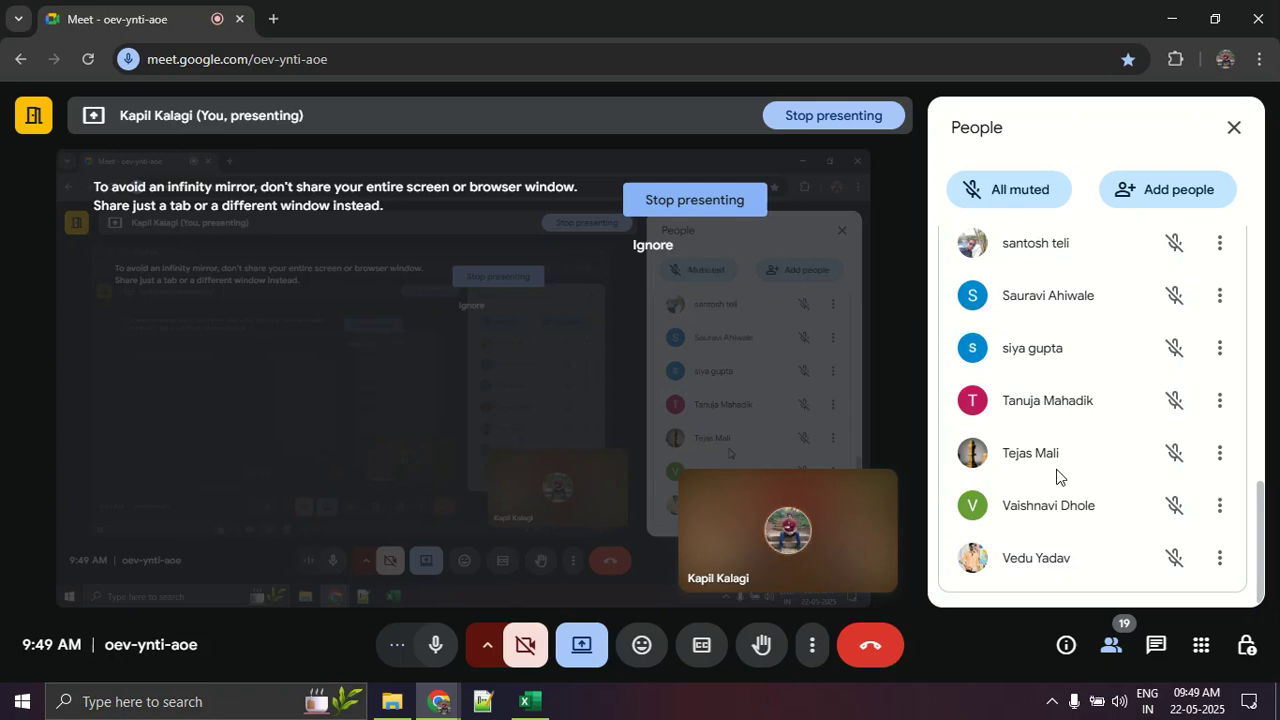
{"action": "scroll", "coordinate": [1140, 474], "scroll_direction": "up", "scroll_amount": 3}
{"action": "scroll", "coordinate": [1135, 469], "scroll_direction": "down", "scroll_amount": 3}
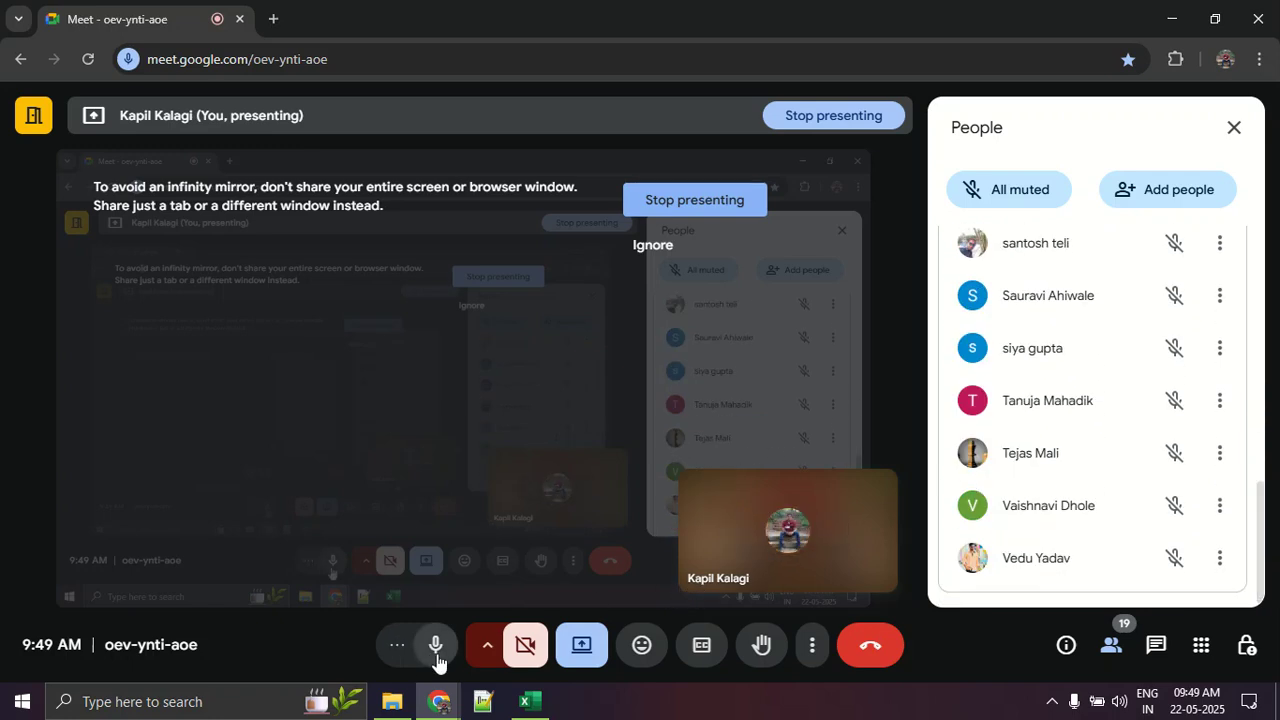
{"action": "left_click", "coordinate": [534, 698]}
{"action": "left_click", "coordinate": [545, 689]}
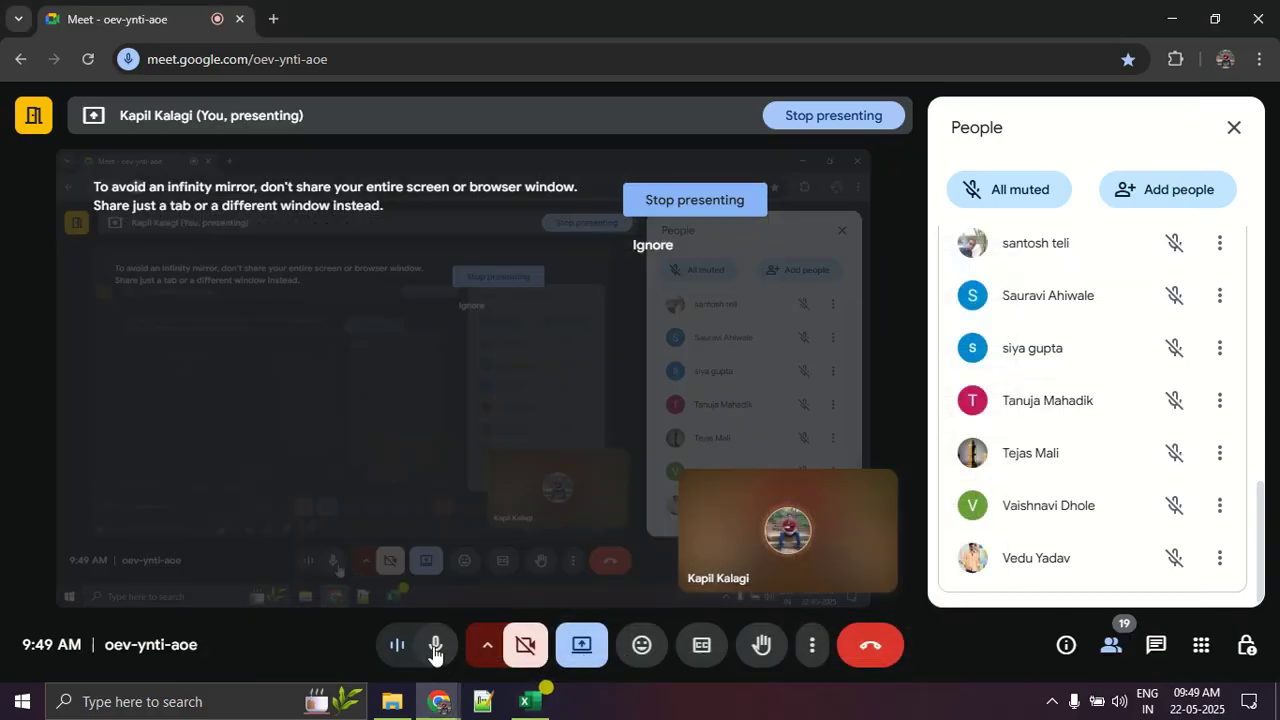